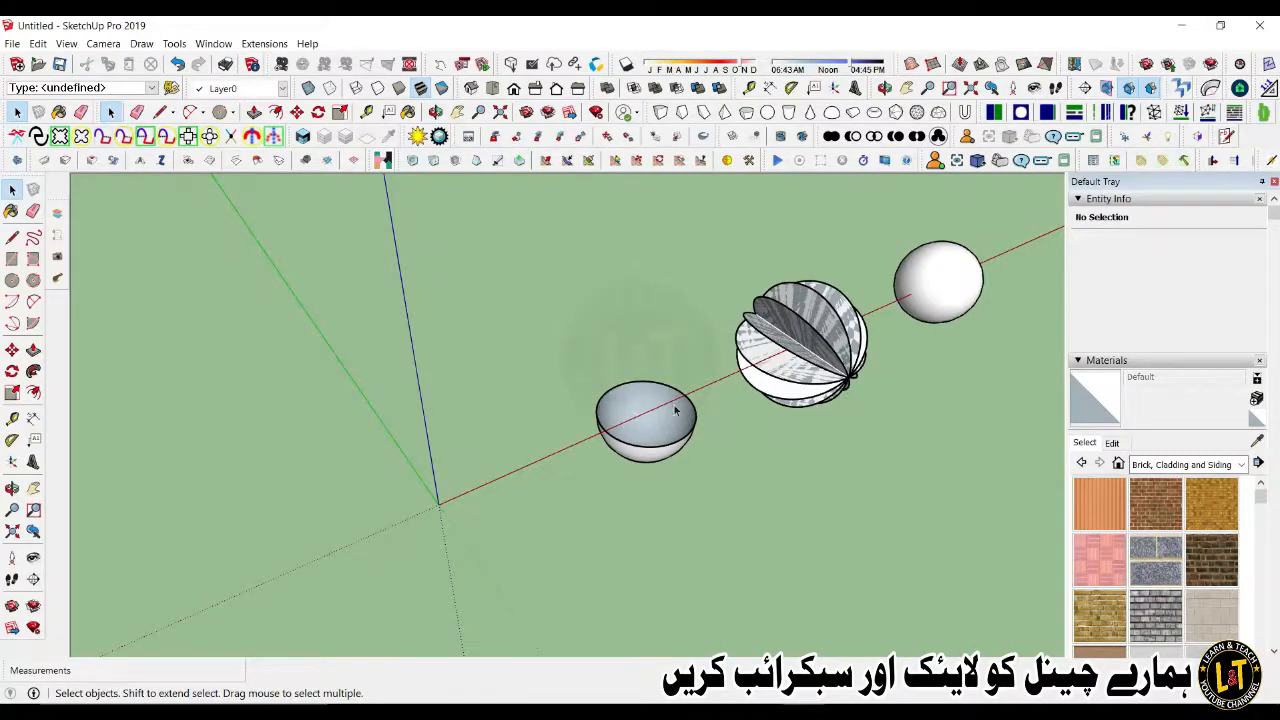
Step: Examine the row of sample spheres, from the half bowl to the sliced and coloured ones, along the red axis
{"action": "scroll", "coordinate": [698, 431], "scroll_direction": "down", "scroll_amount": 5}
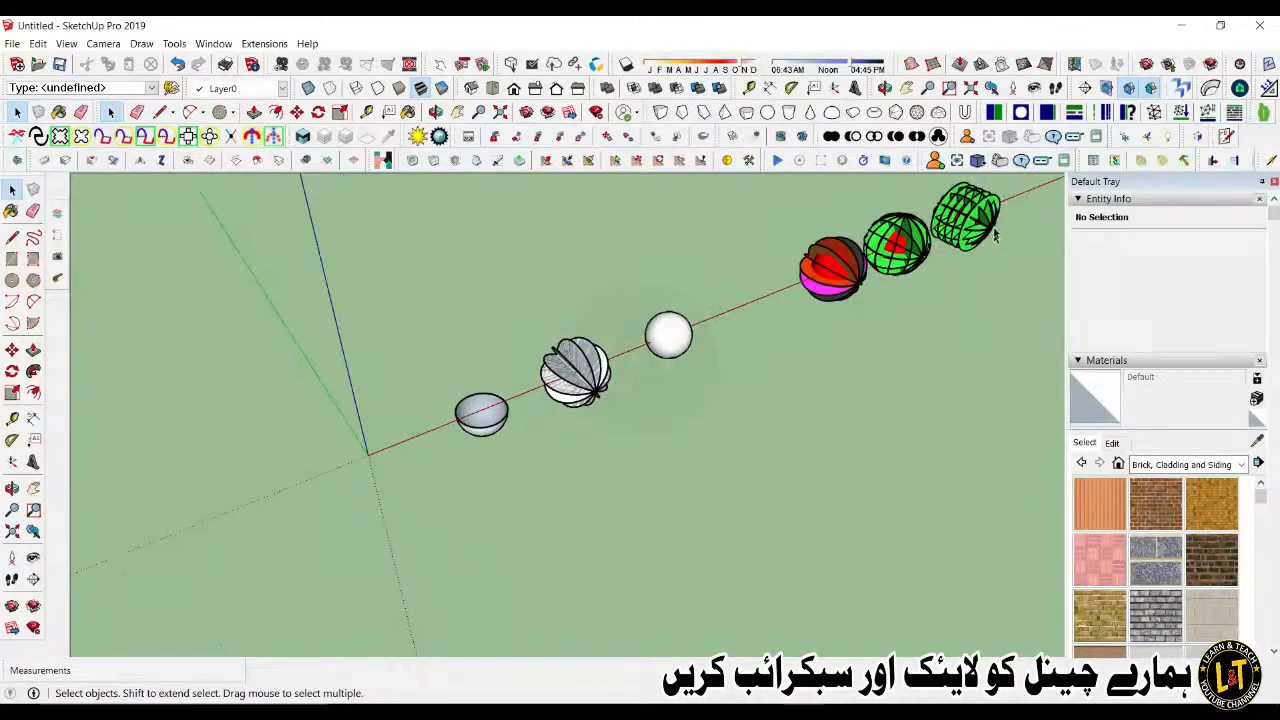
{"action": "scroll", "coordinate": [995, 235], "scroll_direction": "up", "scroll_amount": 6}
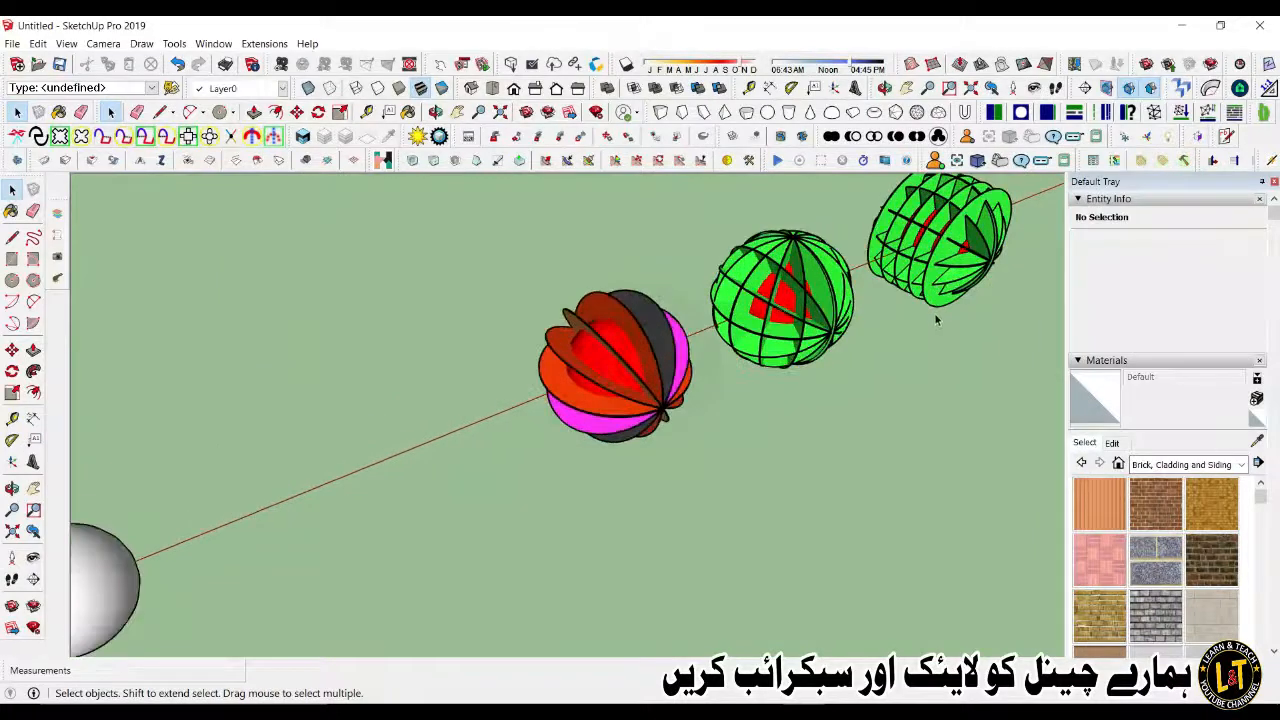
{"action": "scroll", "coordinate": [848, 273], "scroll_direction": "up", "scroll_amount": 5}
{"action": "middle_click_drag", "start_coordinate": [754, 424], "coordinate": [390, 294]}
{"action": "scroll", "coordinate": [366, 280], "scroll_direction": "down", "scroll_amount": 4}
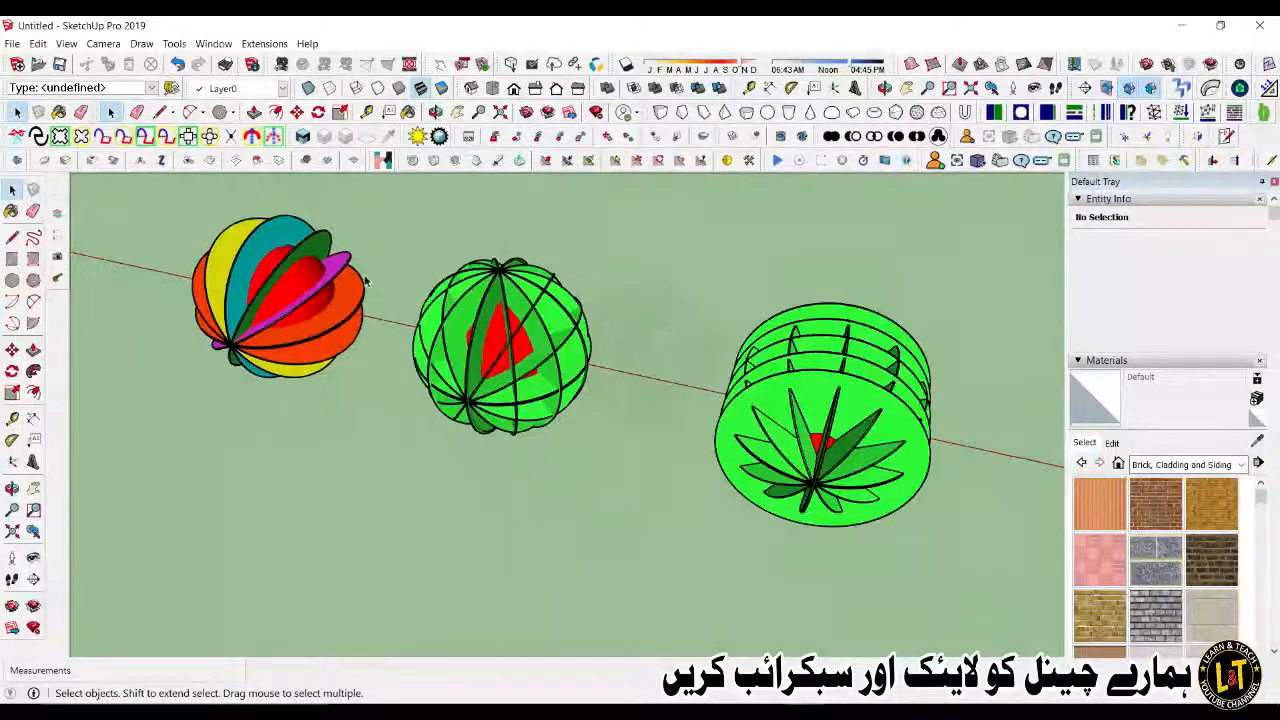
{"action": "middle_click_drag", "start_coordinate": [477, 383], "coordinate": [466, 477]}
{"action": "scroll", "coordinate": [822, 415], "scroll_direction": "up", "scroll_amount": 5}
{"action": "middle_click_drag", "start_coordinate": [822, 415], "coordinate": [963, 320]}
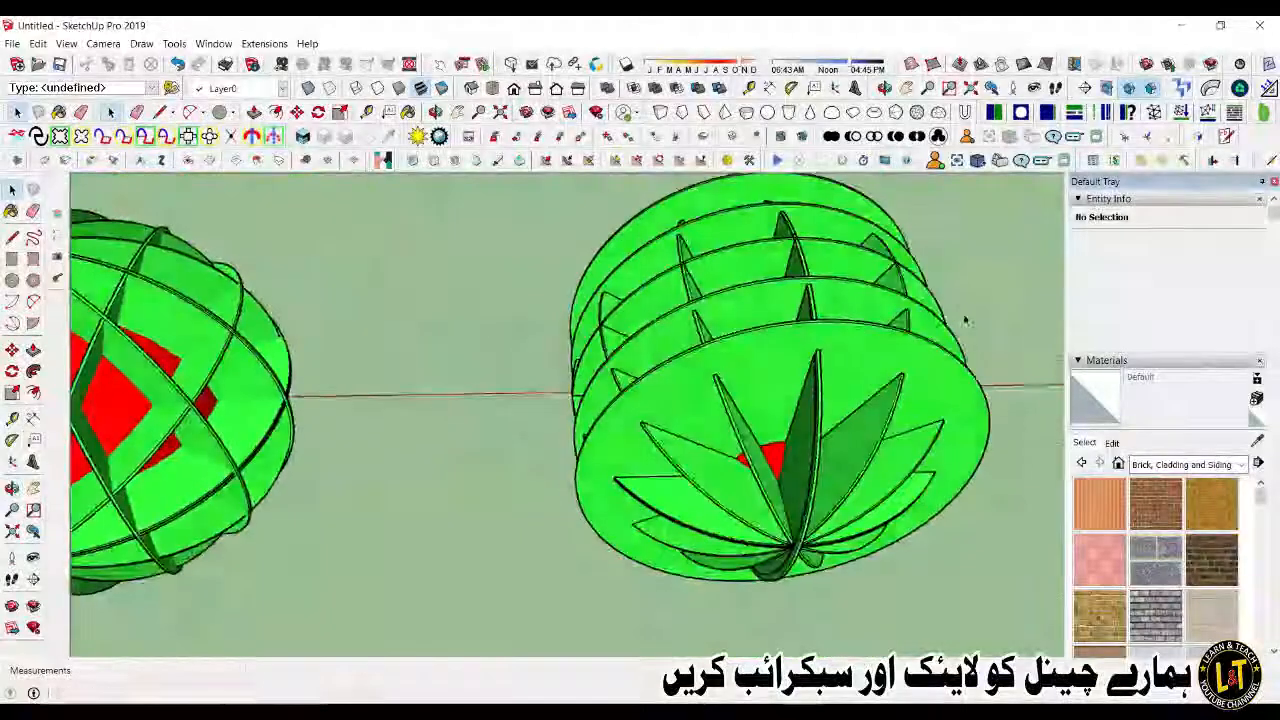
{"action": "scroll", "coordinate": [975, 317], "scroll_direction": "down", "scroll_amount": 3}
{"action": "scroll", "coordinate": [985, 317], "scroll_direction": "down", "scroll_amount": 6}
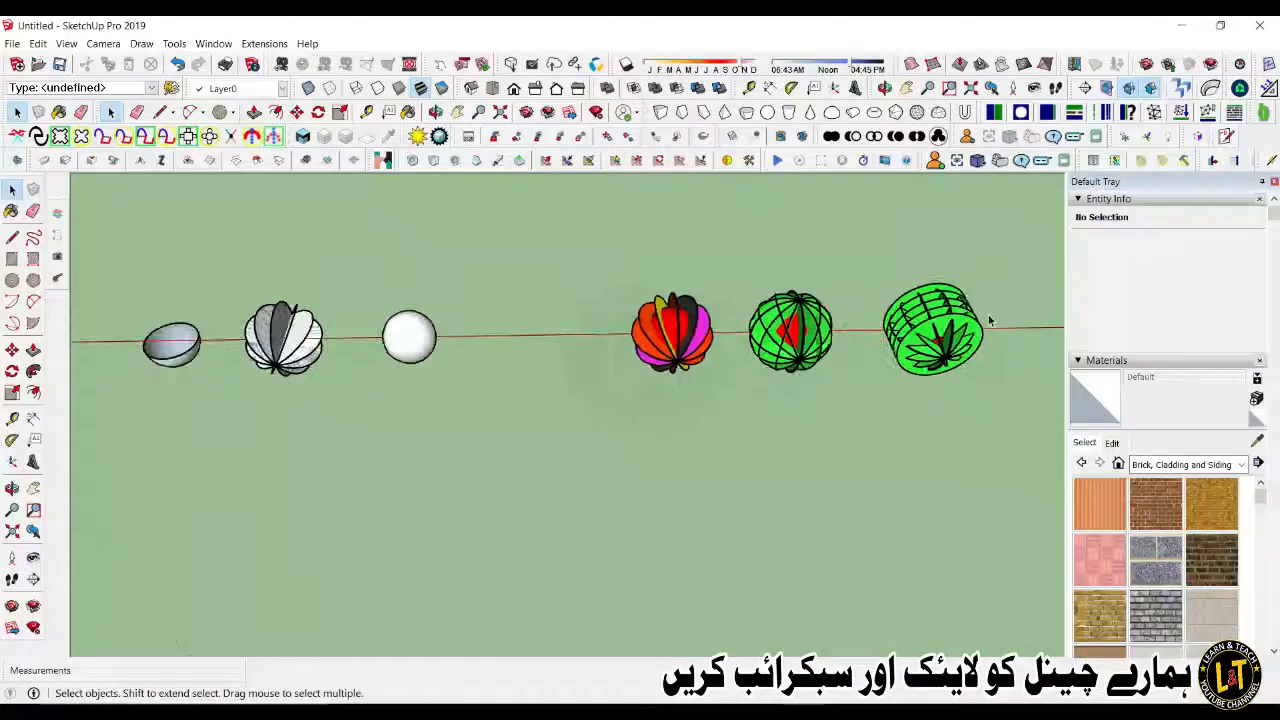
{"action": "scroll", "coordinate": [960, 325], "scroll_direction": "down", "scroll_amount": 2}
{"action": "scroll", "coordinate": [843, 370], "scroll_direction": "down", "scroll_amount": 2}
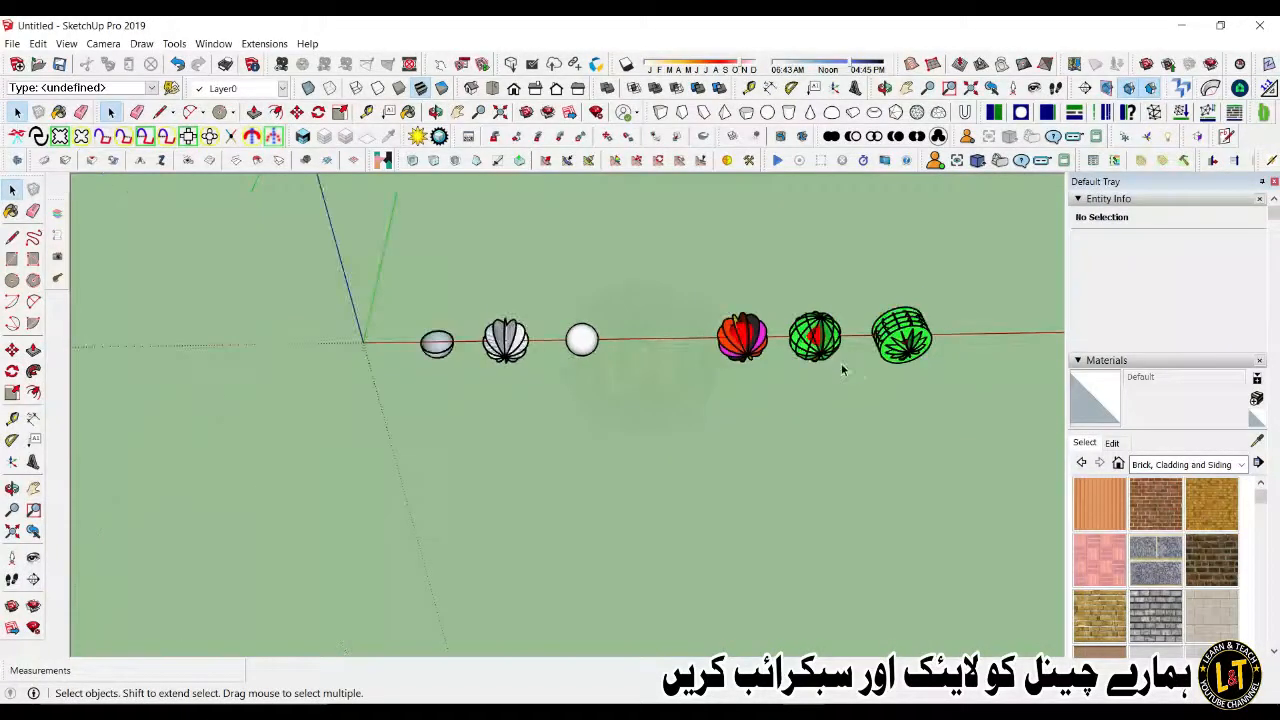
Step: Draw a horizontal circle with a 12-inch radius centred on the origin
{"action": "scroll", "coordinate": [326, 380], "scroll_direction": "up", "scroll_amount": 1}
{"action": "scroll", "coordinate": [426, 377], "scroll_direction": "up", "scroll_amount": 3}
{"action": "scroll", "coordinate": [760, 495], "scroll_direction": "down", "scroll_amount": 2}
{"action": "scroll", "coordinate": [486, 391], "scroll_direction": "up", "scroll_amount": 1}
{"action": "scroll", "coordinate": [580, 400], "scroll_direction": "up", "scroll_amount": 1}
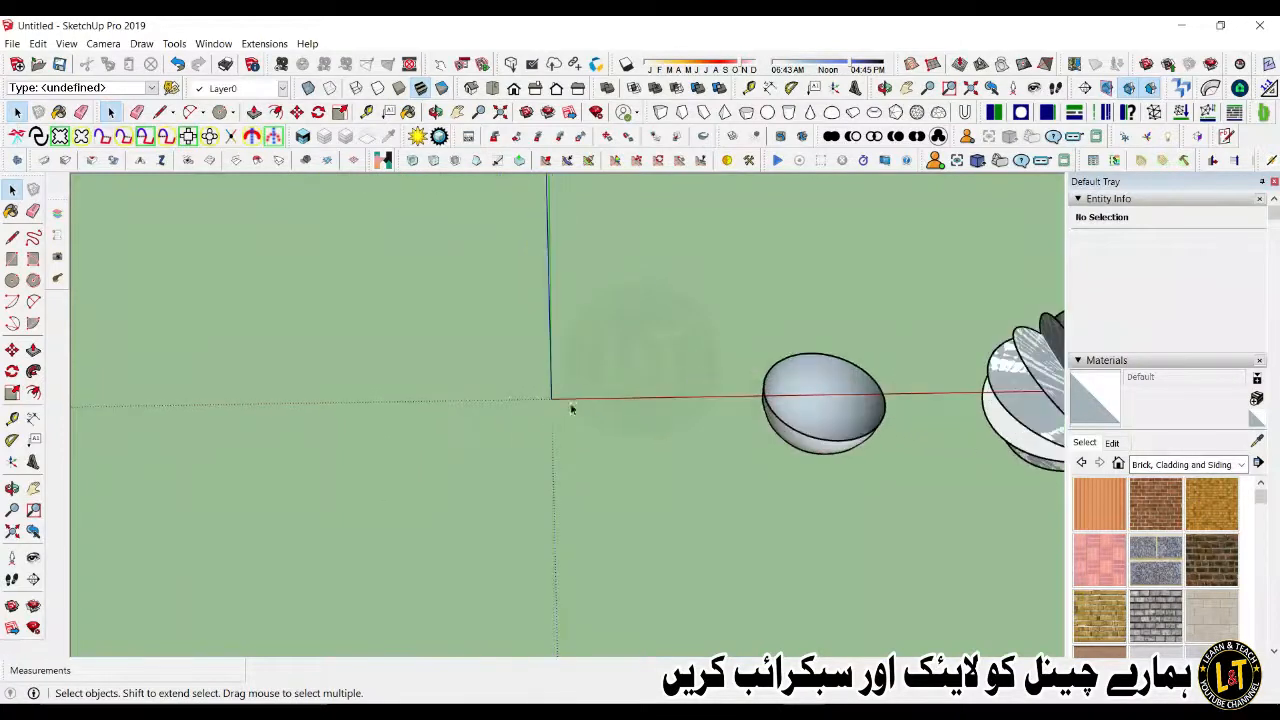
{"action": "scroll", "coordinate": [542, 391], "scroll_direction": "up", "scroll_amount": 2}
{"action": "scroll", "coordinate": [369, 373], "scroll_direction": "down", "scroll_amount": 1}
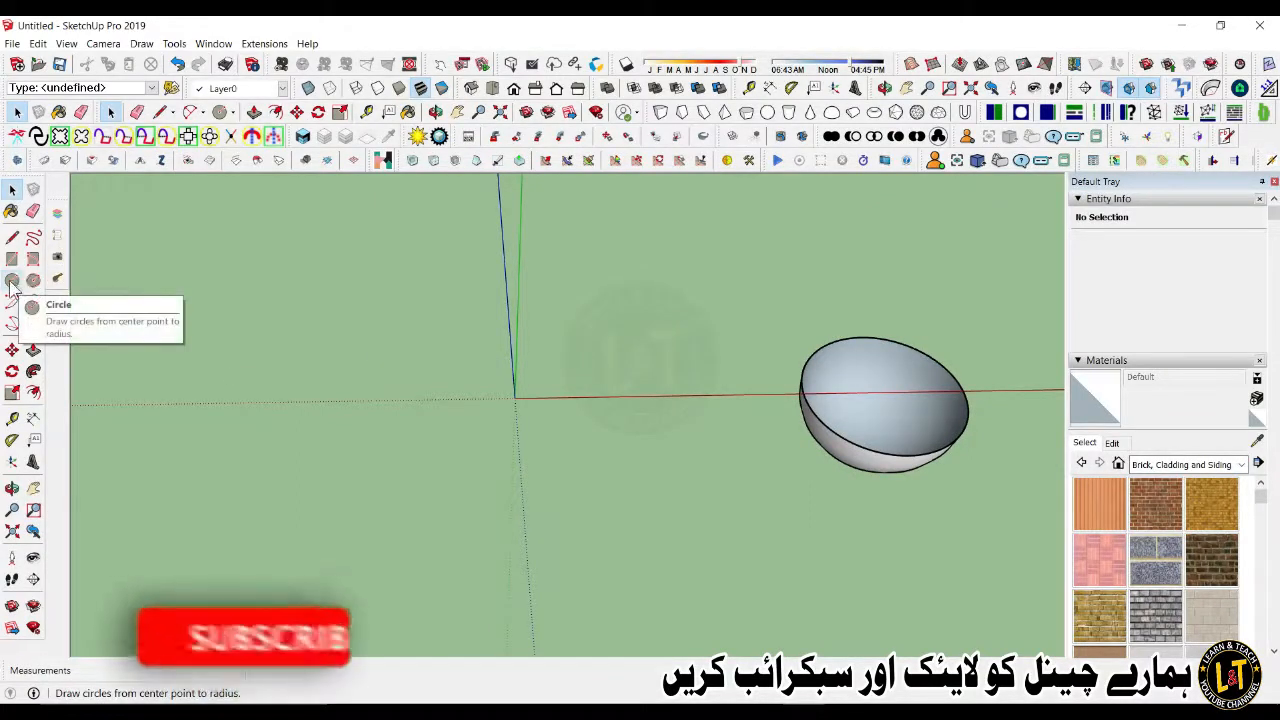
{"action": "left_click", "coordinate": [17, 281]}
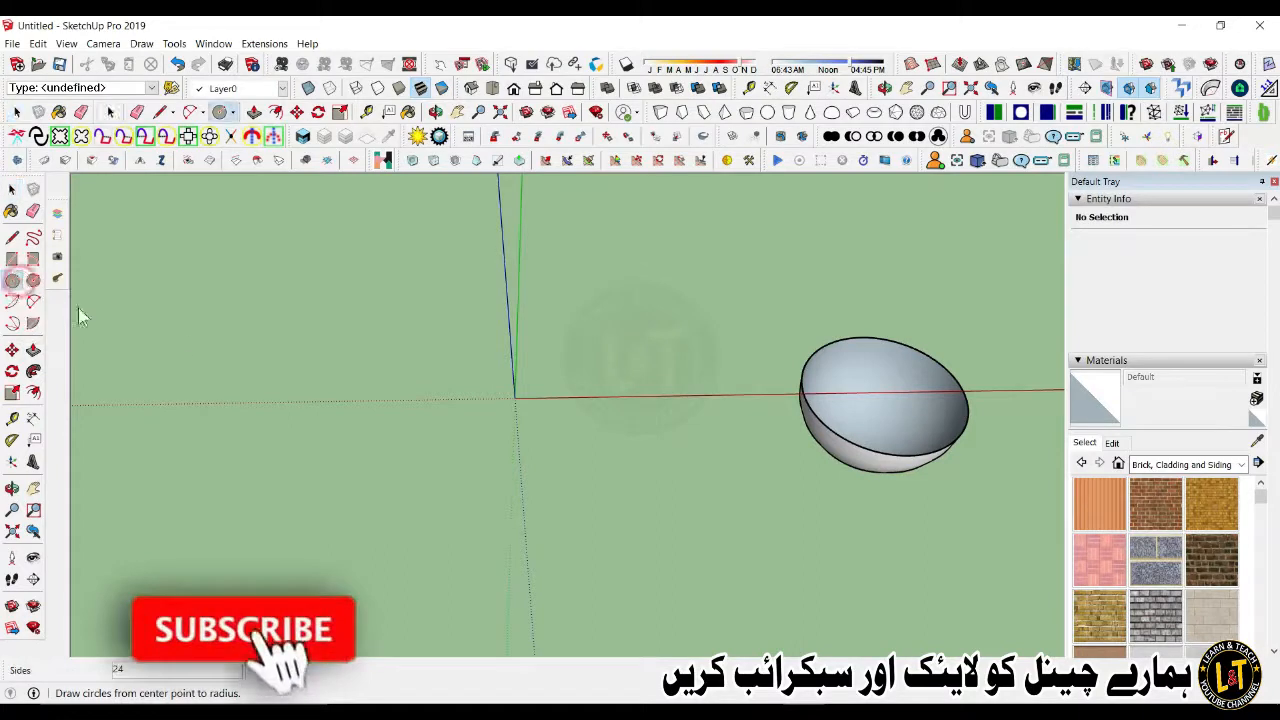
{"action": "left_click", "coordinate": [514, 398]}
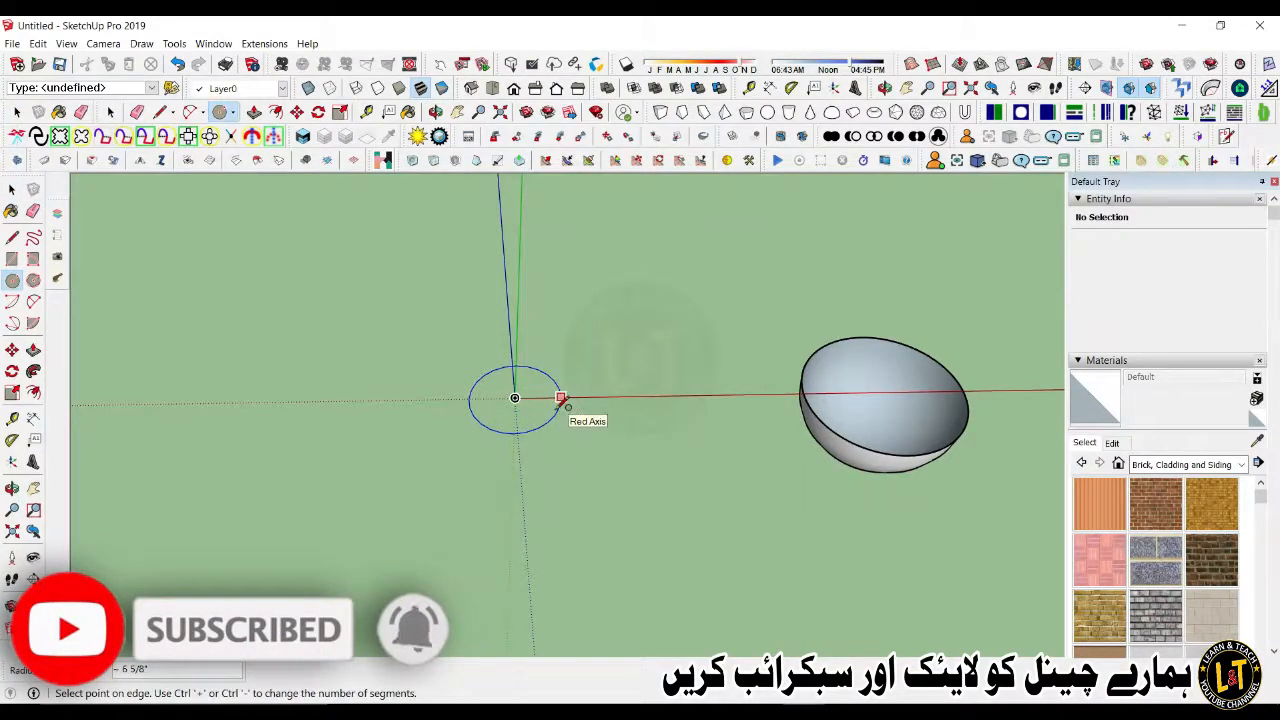
{"action": "type", "text": "12"}
{"action": "key", "text": "Return"}
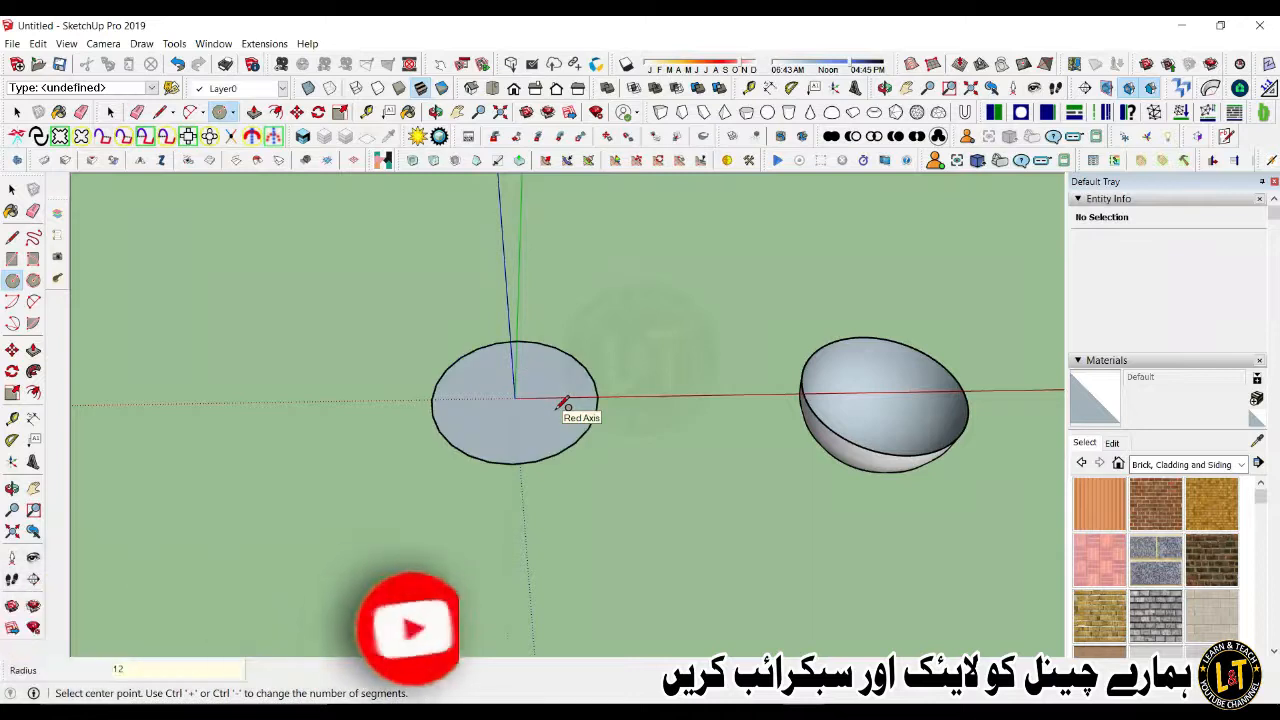
{"action": "scroll", "coordinate": [560, 366], "scroll_direction": "up", "scroll_amount": 3}
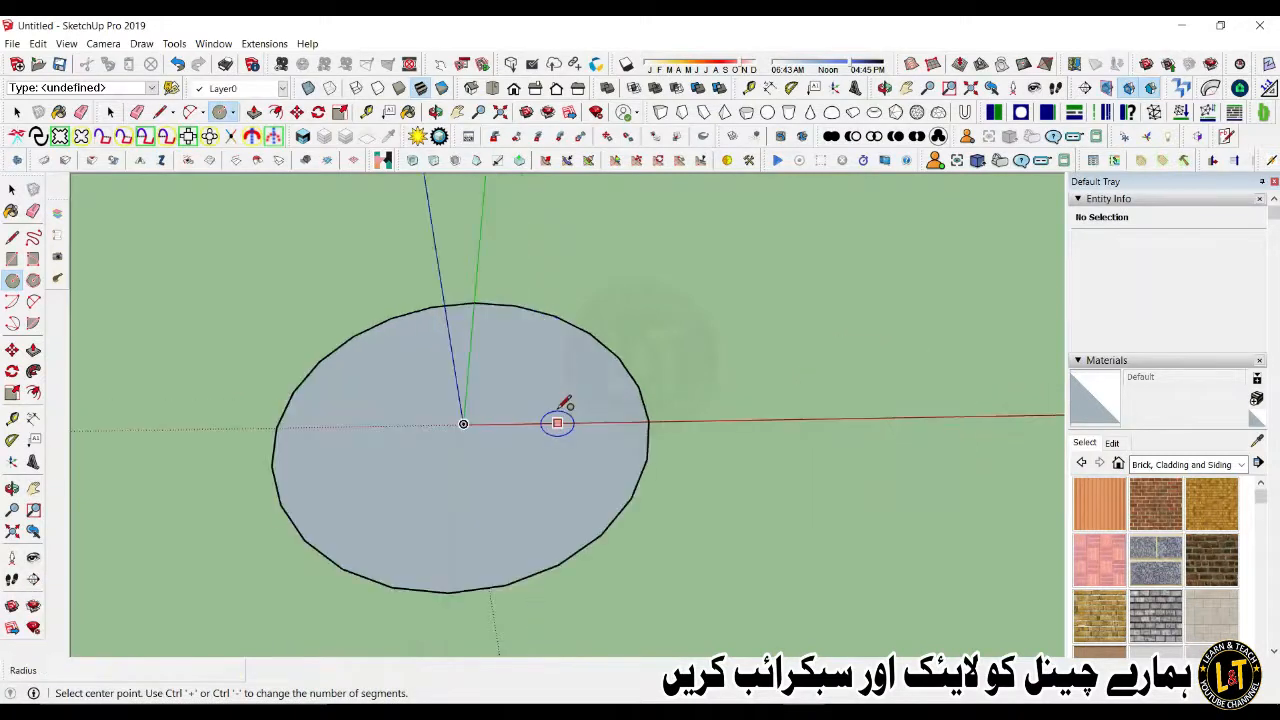
{"action": "key", "text": "space"}
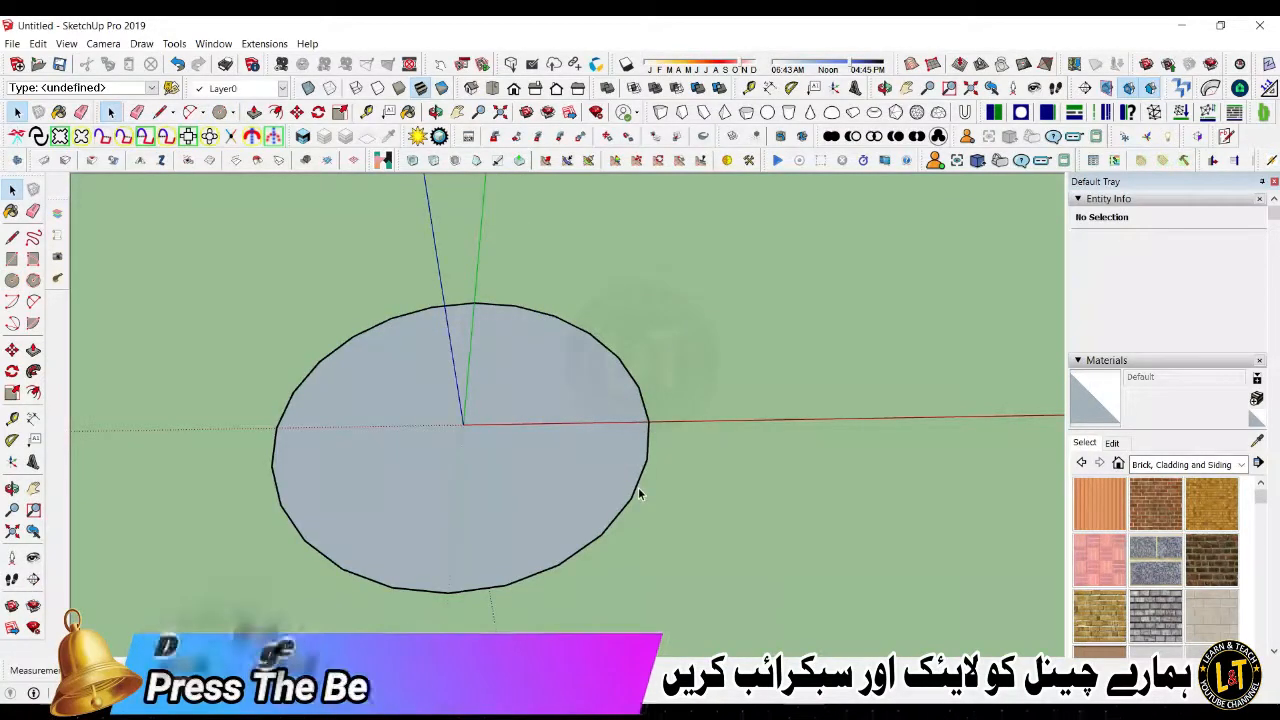
Step: Set the horizontal circle's segment count to 100
{"action": "left_click", "coordinate": [635, 493]}
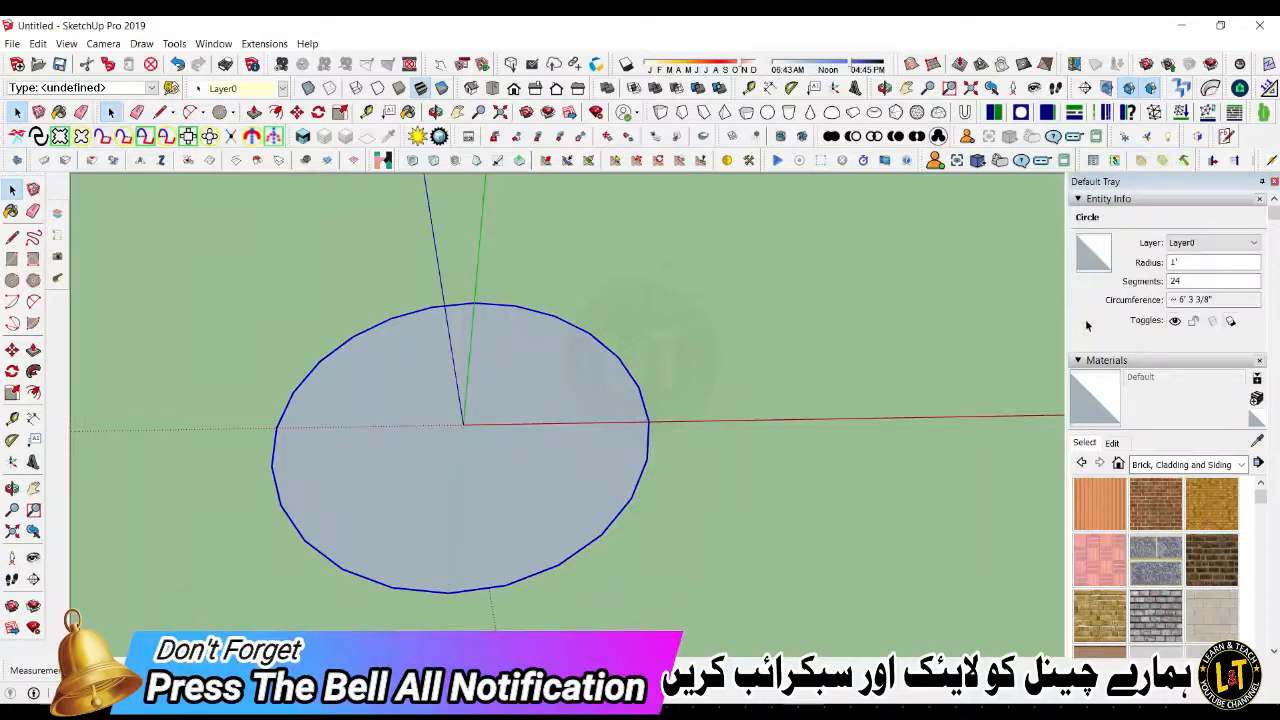
{"action": "double_click", "coordinate": [1176, 281]}
{"action": "type", "text": "100"}
{"action": "key", "text": "Return"}
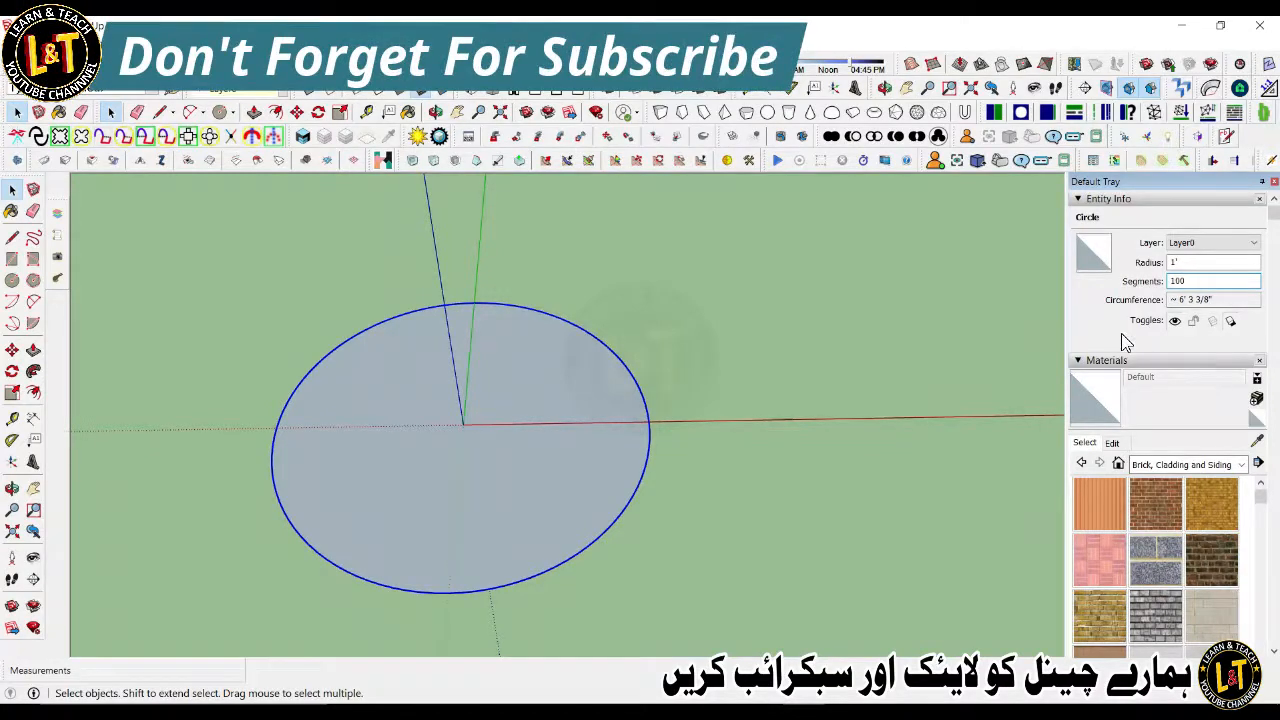
Step: Draw a vertical circle of about 9 7/16" radius centred on the origin, perpendicular to the green axis
{"action": "middle_click_drag", "start_coordinate": [529, 457], "coordinate": [554, 289]}
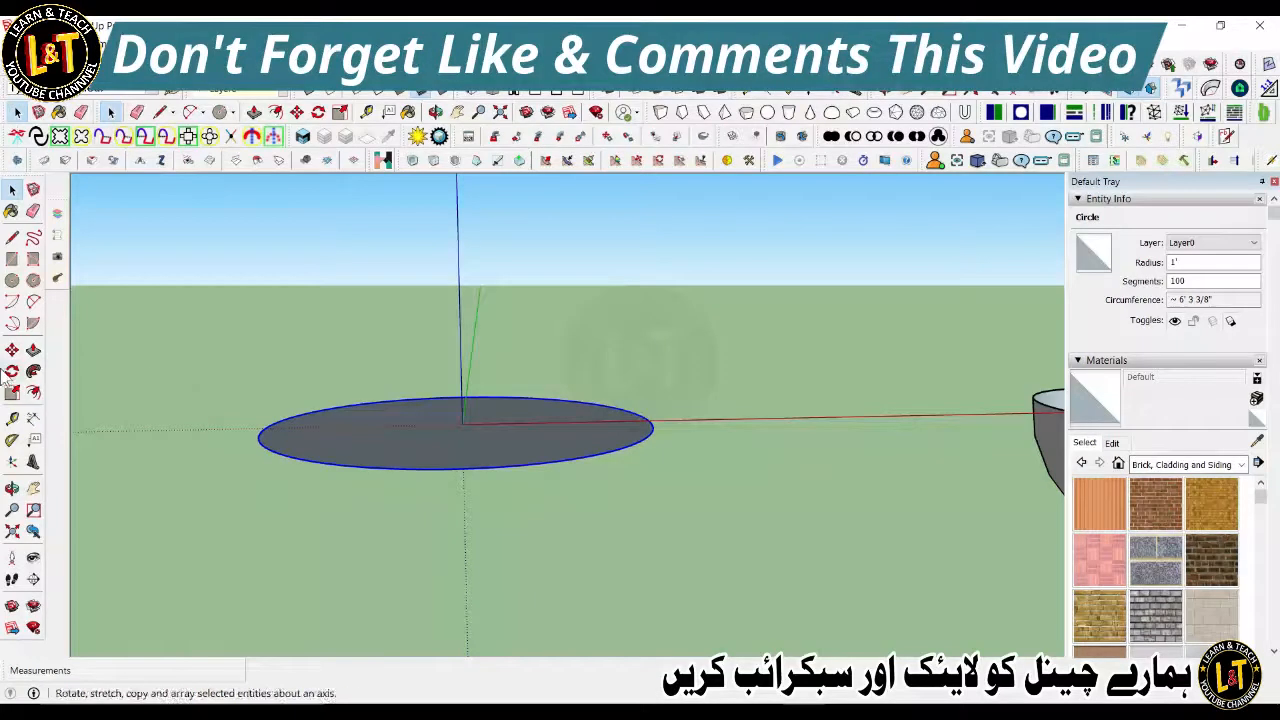
{"action": "left_click", "coordinate": [12, 280]}
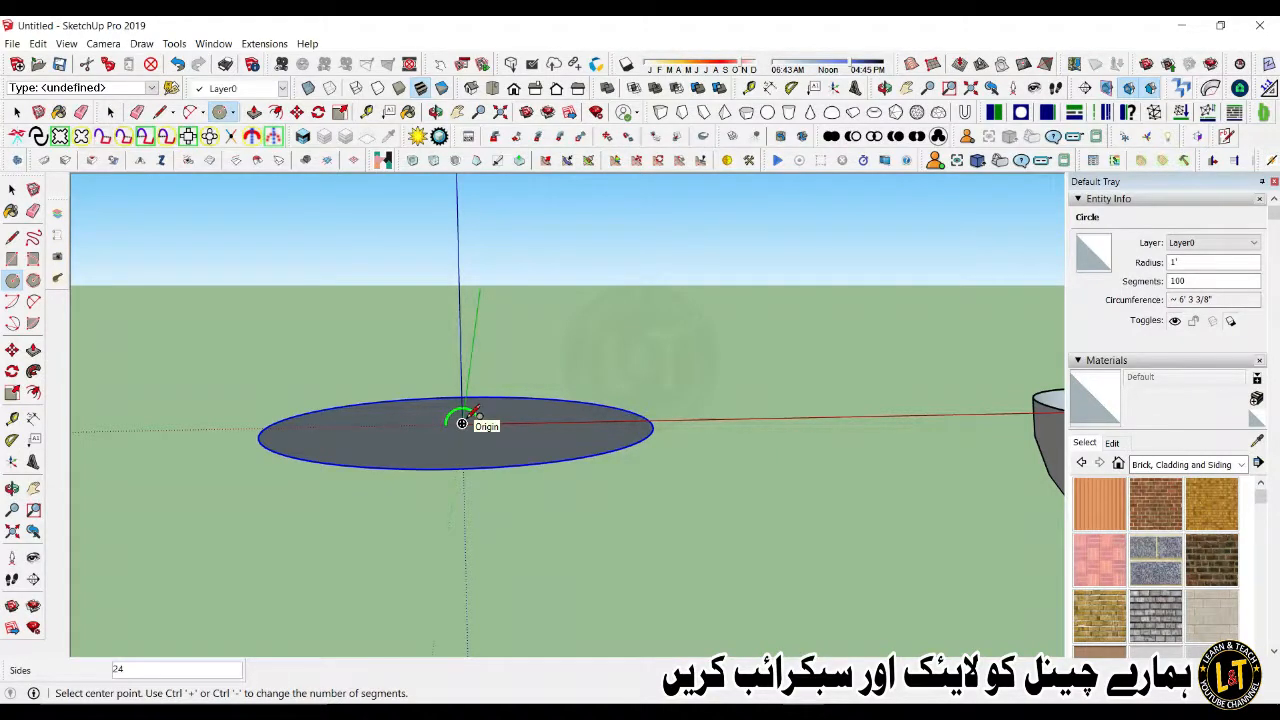
{"action": "left_click", "coordinate": [462, 423]}
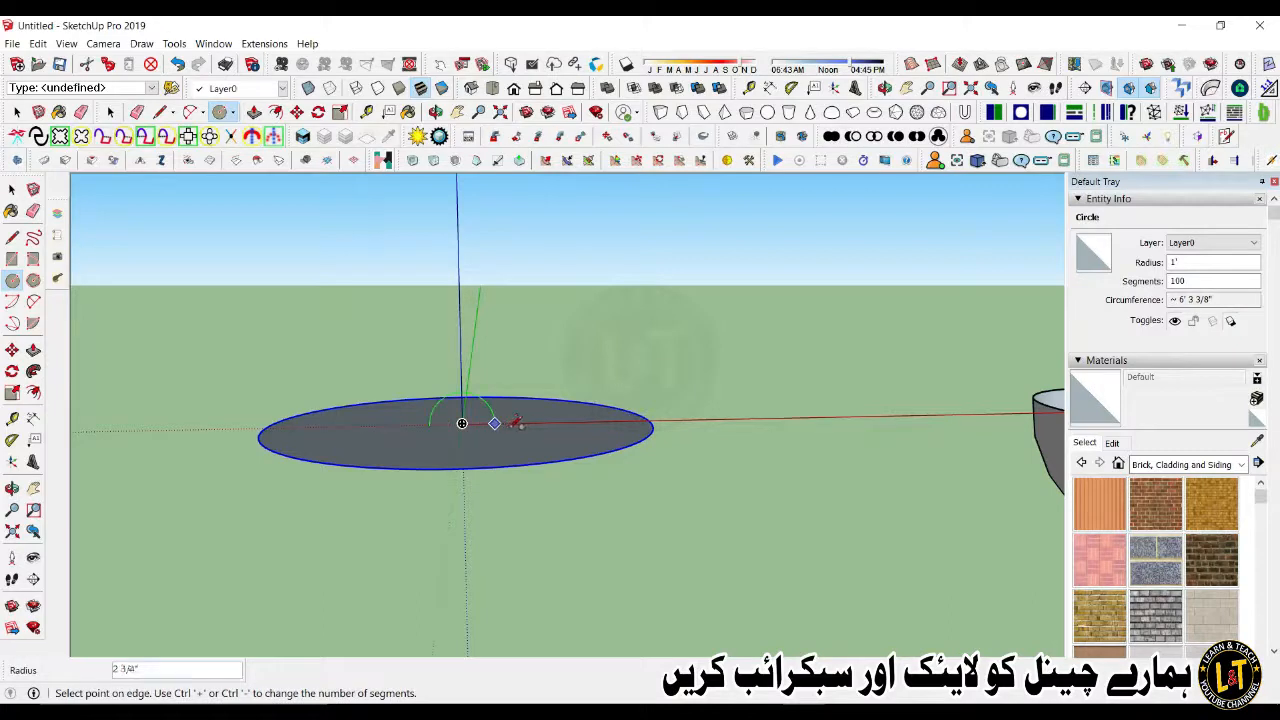
{"action": "left_click", "coordinate": [611, 419]}
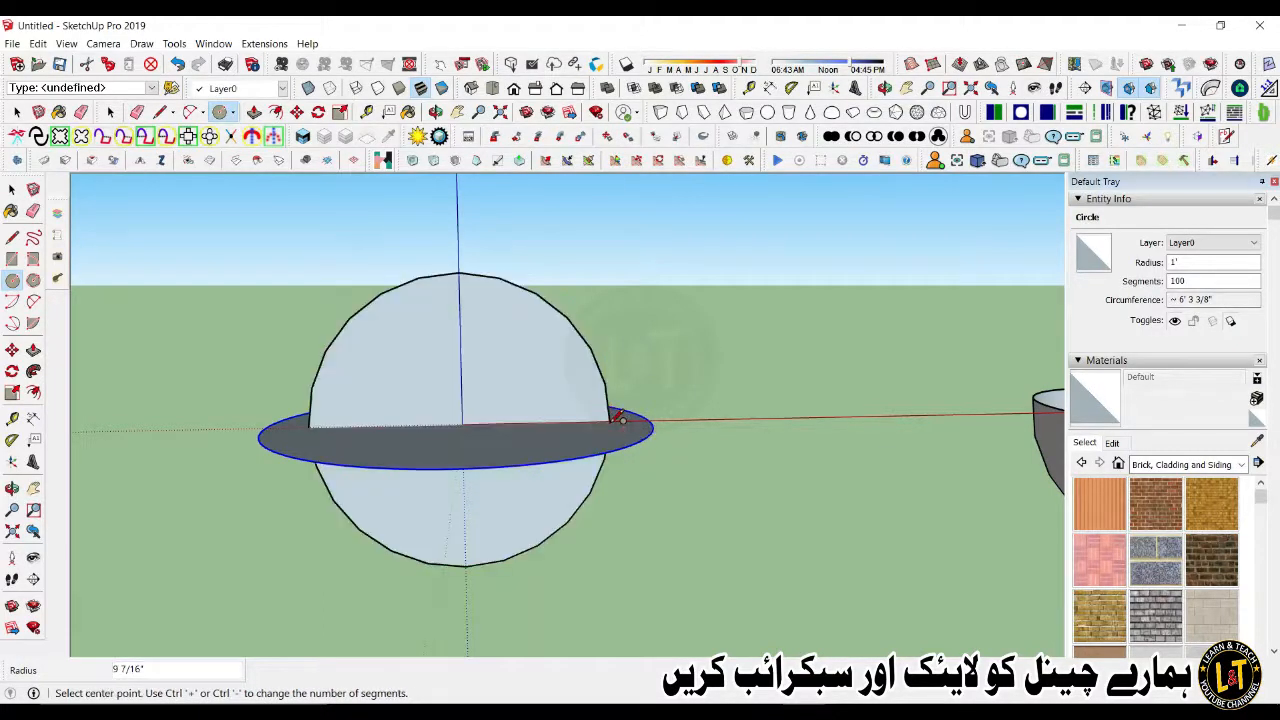
{"action": "key", "text": "space"}
Step: Set the vertical circle's segment count to 100
{"action": "left_click", "coordinate": [603, 380]}
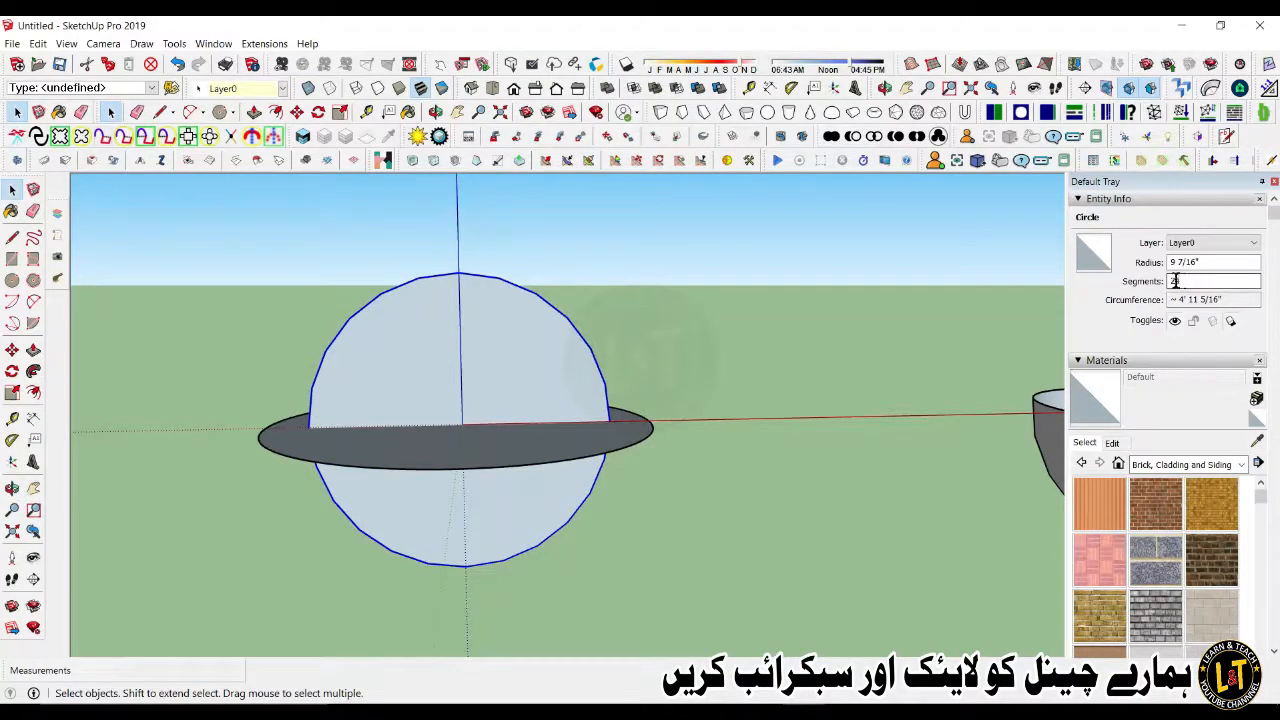
{"action": "left_click_drag", "start_coordinate": [1181, 281], "coordinate": [1167, 281]}
{"action": "type", "text": "10"}
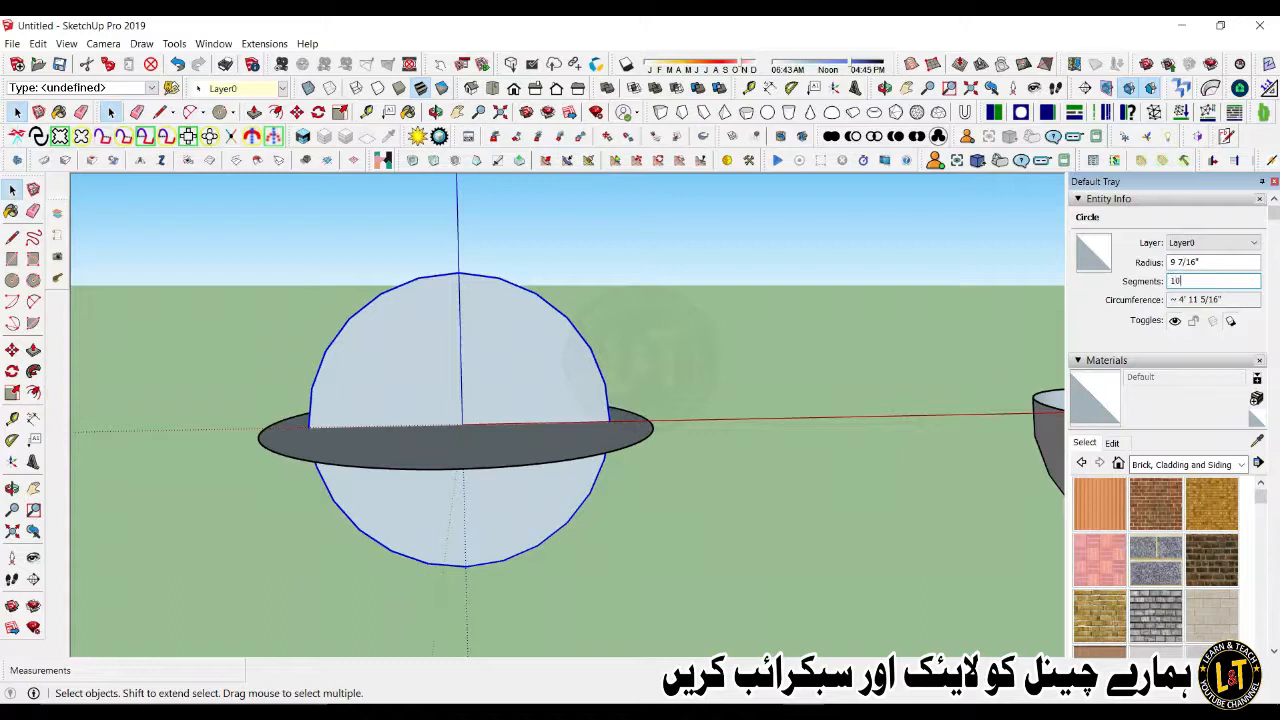
{"action": "type", "text": "0"}
{"action": "key", "text": "Return"}
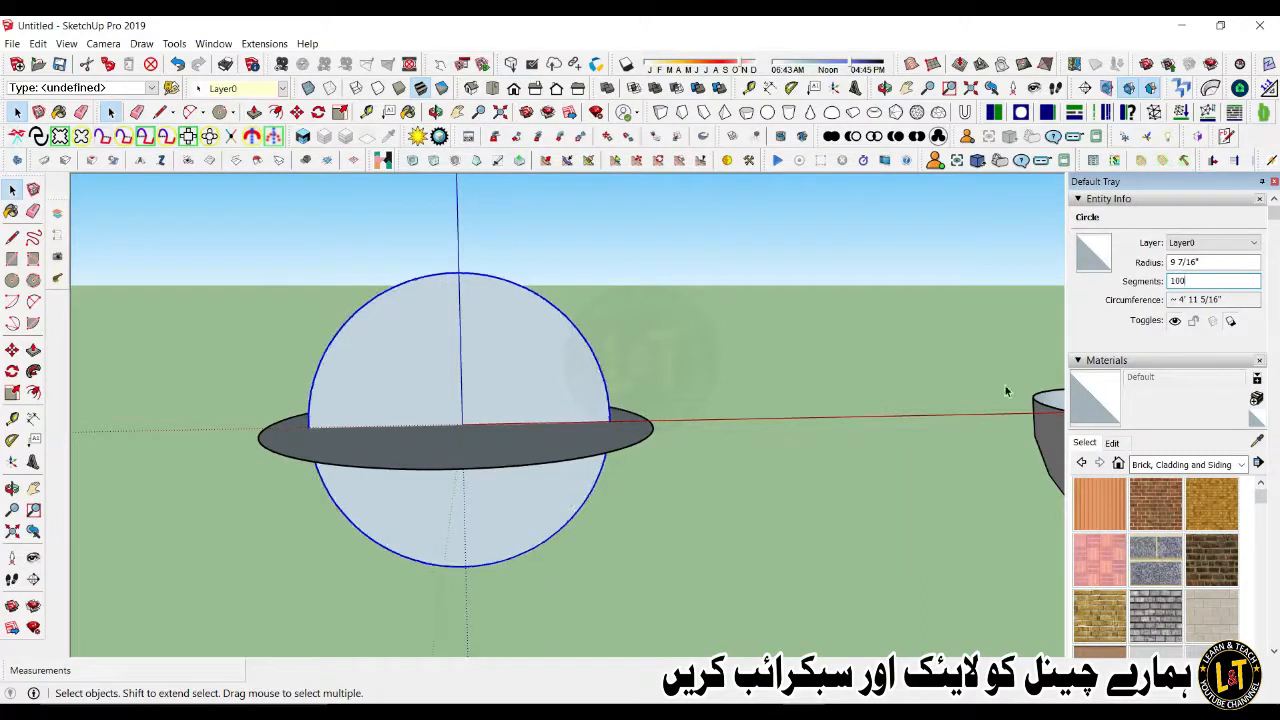
Step: Use Follow Me to sweep the vertical circle's face around the horizontal circle's edge, forming a sphere
{"action": "middle_click_drag", "start_coordinate": [601, 432], "coordinate": [449, 510]}
{"action": "scroll", "coordinate": [443, 425], "scroll_direction": "down", "scroll_amount": 2}
{"action": "middle_click_drag", "start_coordinate": [520, 458], "coordinate": [748, 437]}
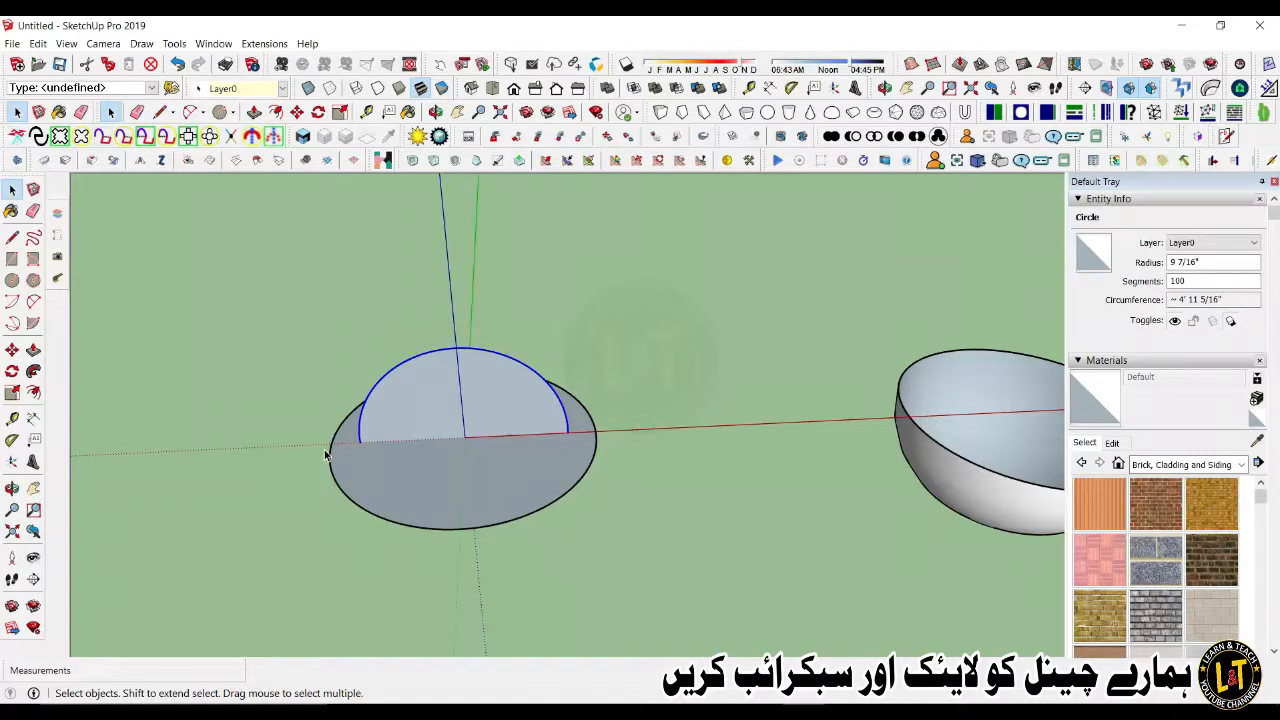
{"action": "left_click", "coordinate": [333, 490]}
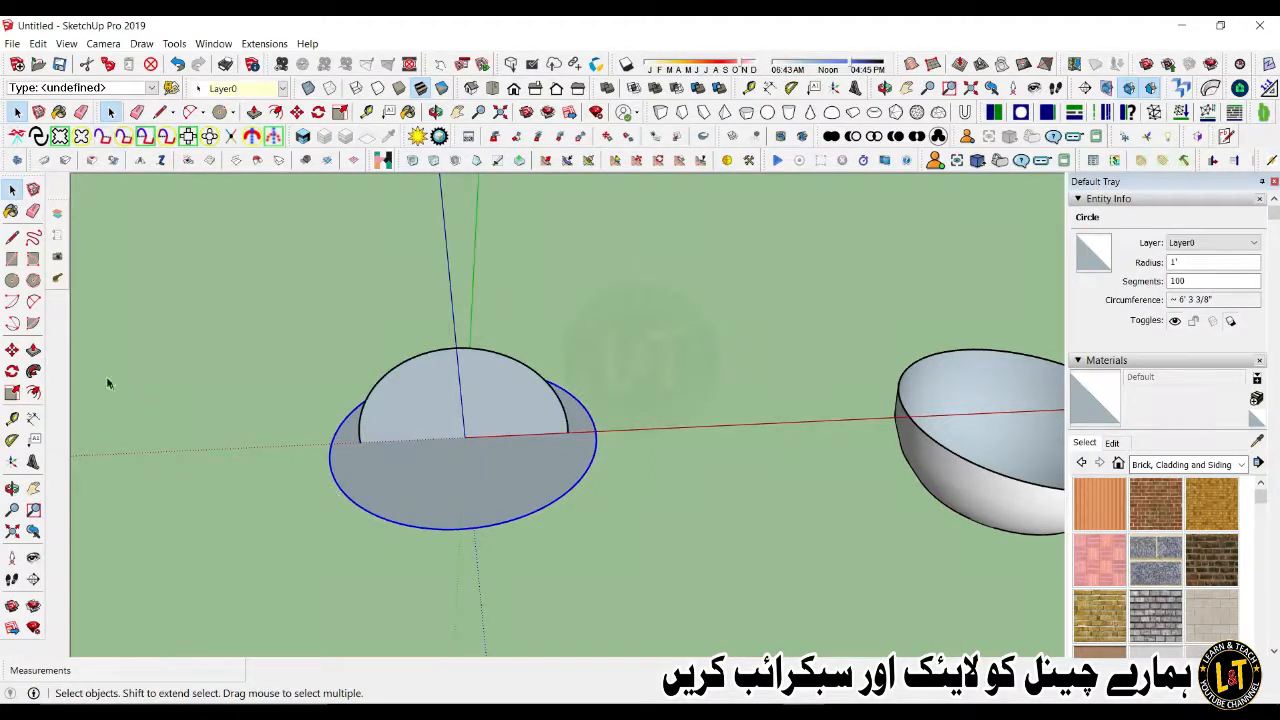
{"action": "left_click", "coordinate": [33, 371]}
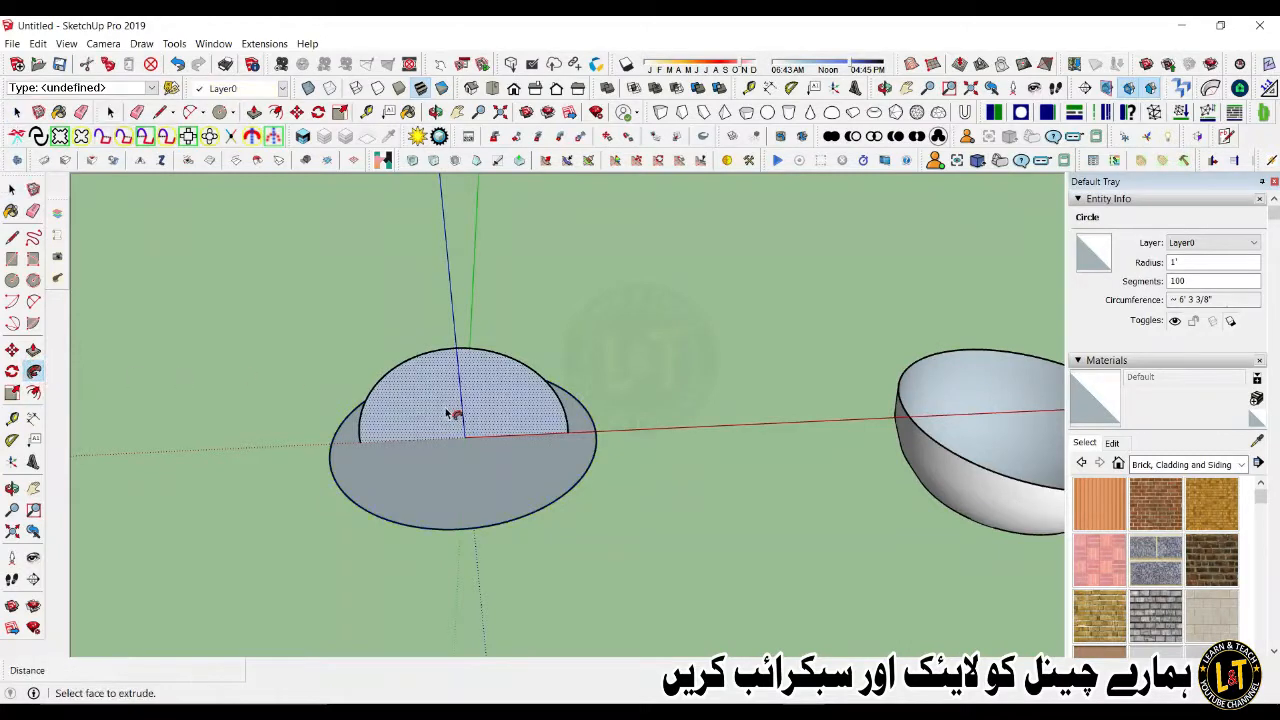
{"action": "left_click", "coordinate": [447, 411]}
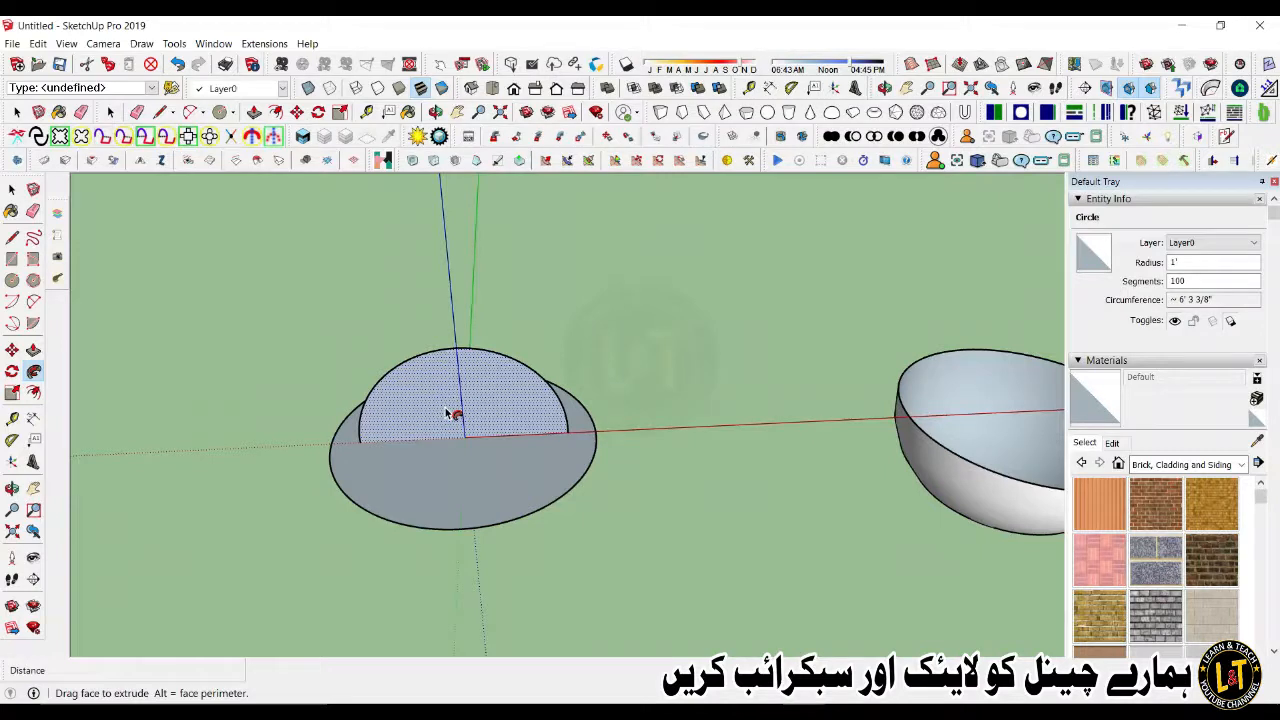
{"action": "left_click", "coordinate": [447, 413]}
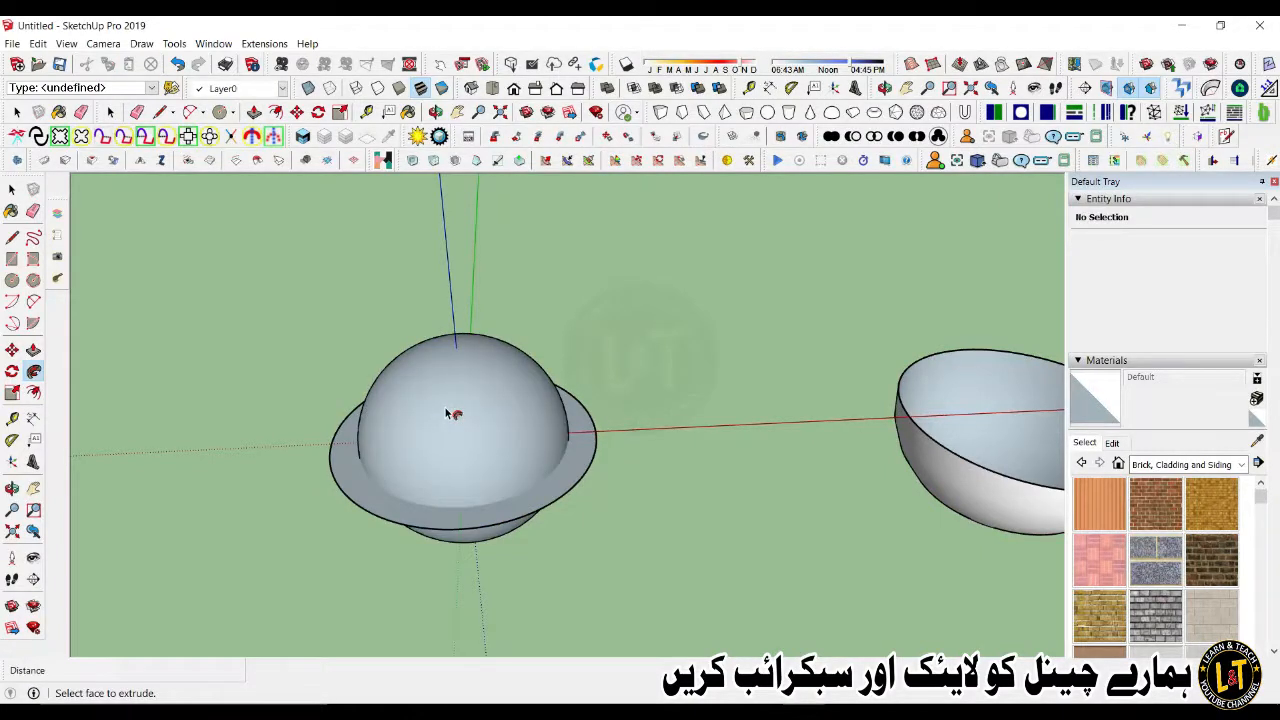
{"action": "key", "text": "space"}
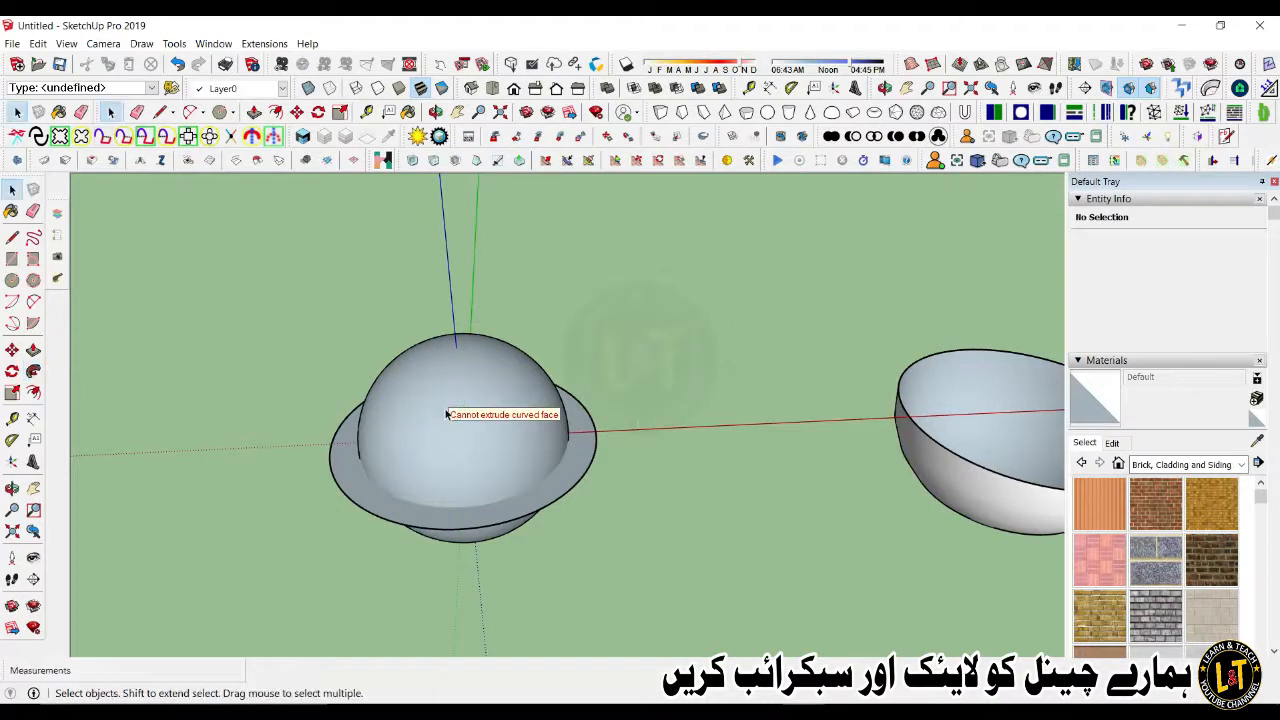
Step: Reverse the faces of the sphere's surface
{"action": "left_click", "coordinate": [445, 417]}
{"action": "right_click", "coordinate": [445, 417]}
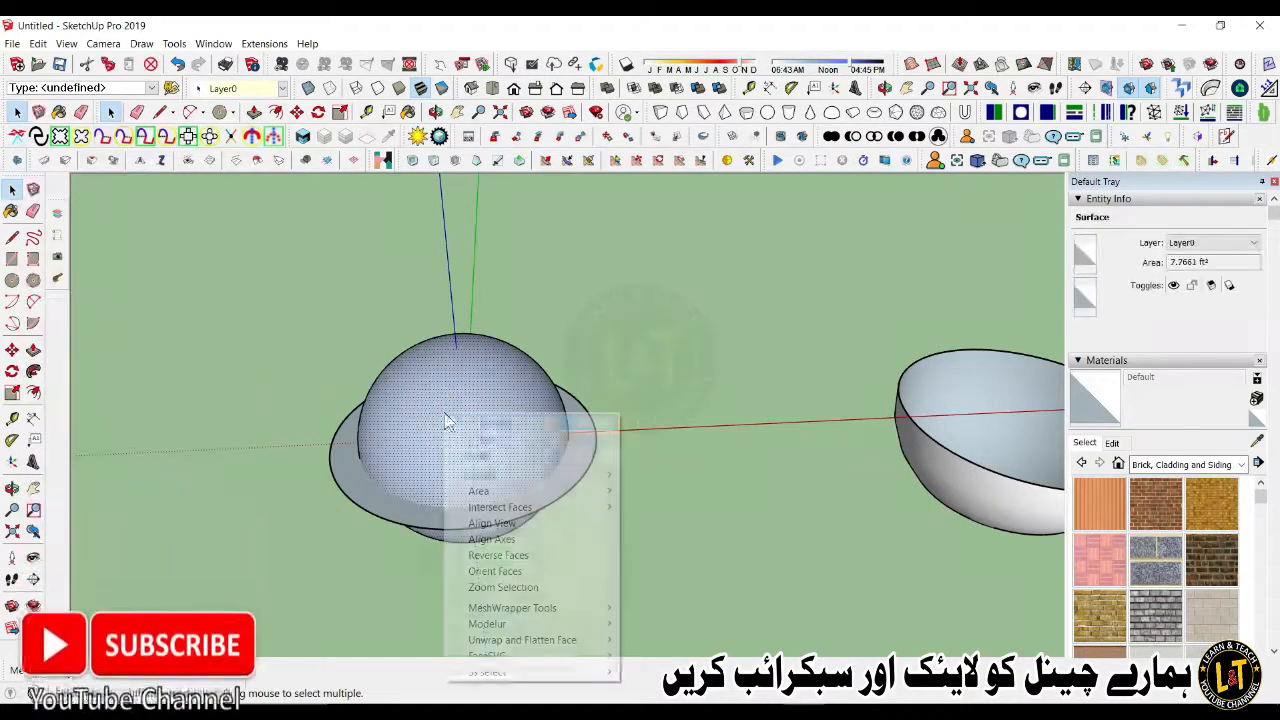
{"action": "left_click", "coordinate": [510, 556]}
Step: Examine the new sphere with its surrounding ring and compare it with the half-bowl sample
{"action": "middle_click_drag", "start_coordinate": [531, 523], "coordinate": [509, 486]}
{"action": "scroll", "coordinate": [492, 503], "scroll_direction": "up", "scroll_amount": 2}
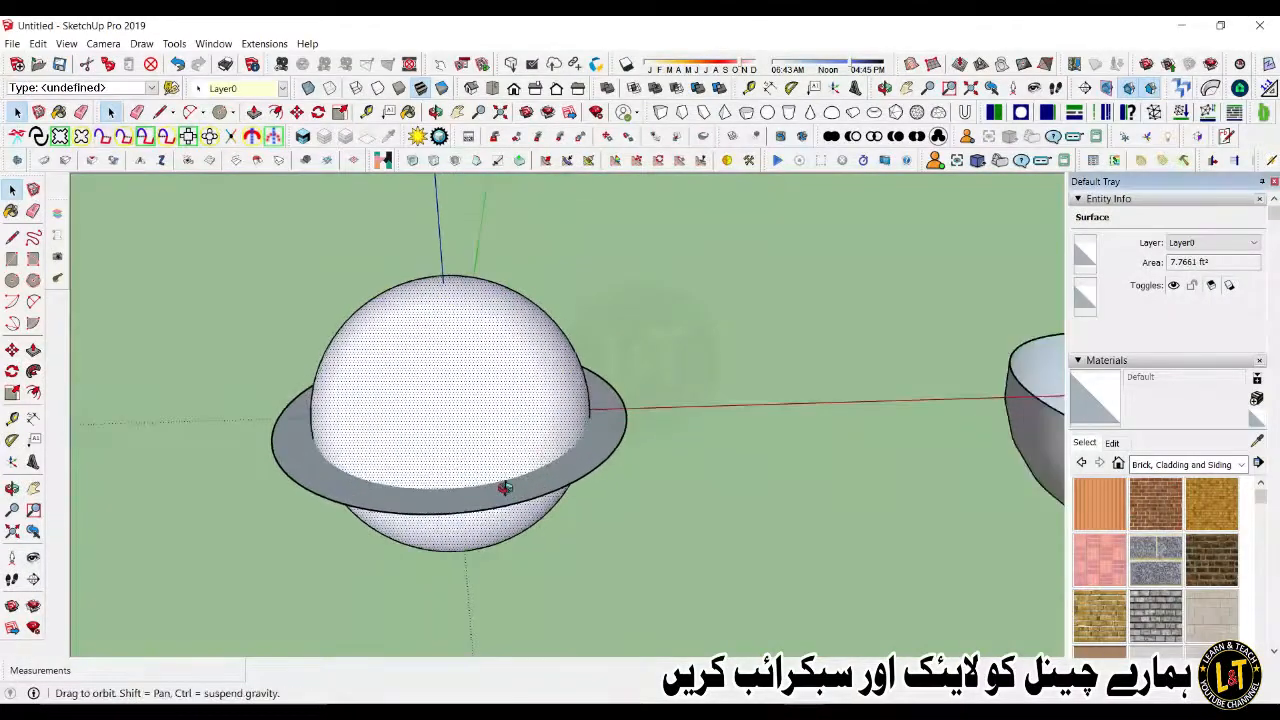
{"action": "scroll", "coordinate": [517, 494], "scroll_direction": "down", "scroll_amount": 3}
{"action": "scroll", "coordinate": [390, 474], "scroll_direction": "down", "scroll_amount": 2}
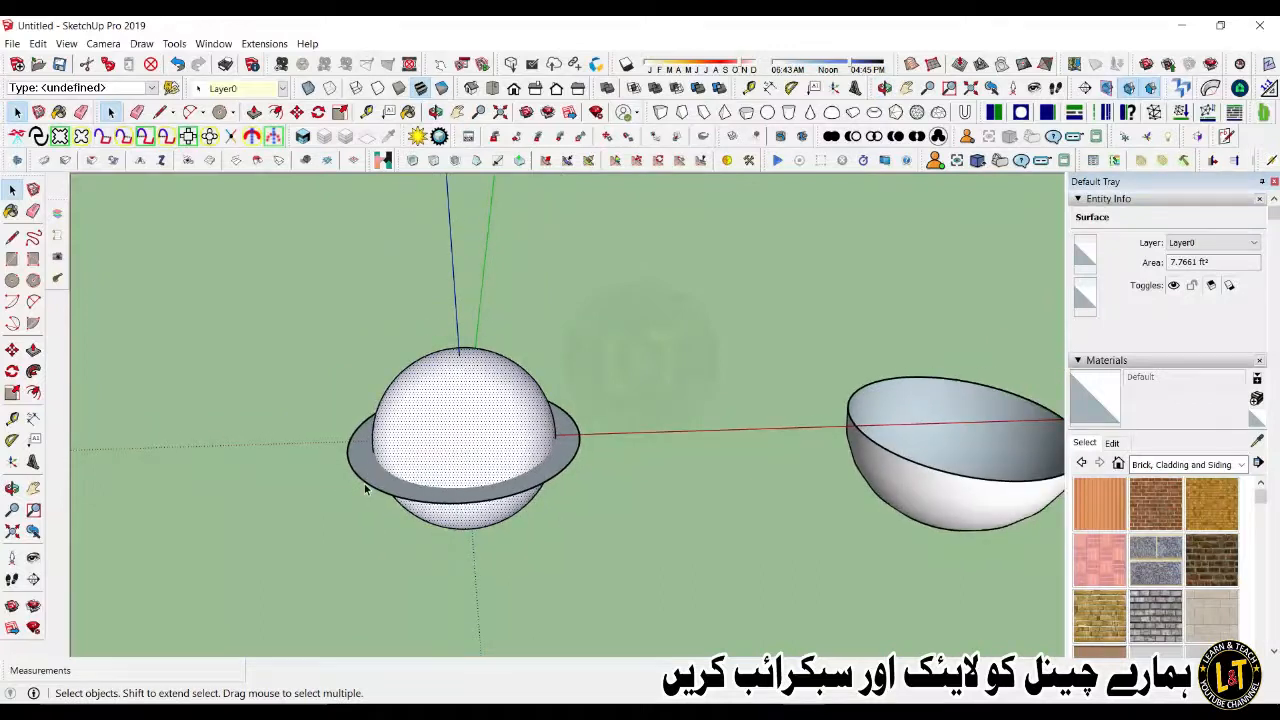
{"action": "scroll", "coordinate": [316, 466], "scroll_direction": "down", "scroll_amount": 2}
{"action": "scroll", "coordinate": [940, 496], "scroll_direction": "up", "scroll_amount": 2}
{"action": "middle_click_drag", "start_coordinate": [940, 496], "coordinate": [823, 443]}
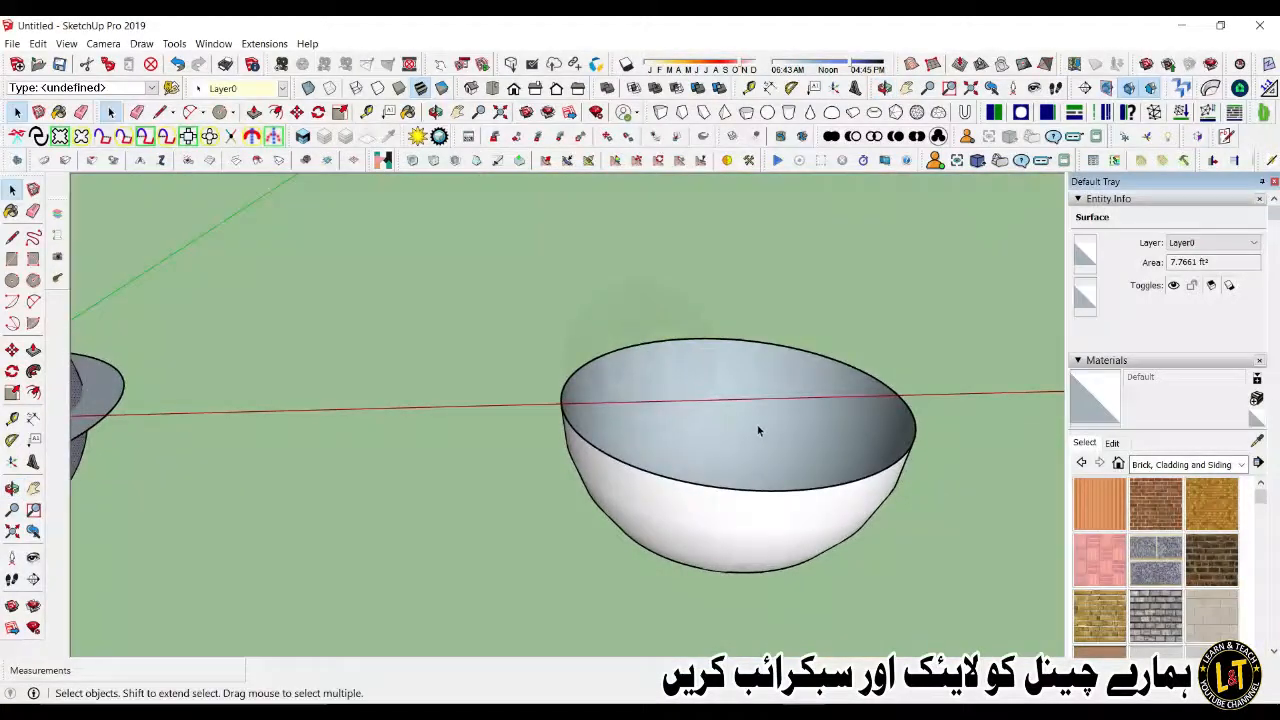
{"action": "scroll", "coordinate": [760, 423], "scroll_direction": "down", "scroll_amount": 1}
{"action": "scroll", "coordinate": [781, 427], "scroll_direction": "up", "scroll_amount": 1}
{"action": "scroll", "coordinate": [781, 426], "scroll_direction": "down", "scroll_amount": 3}
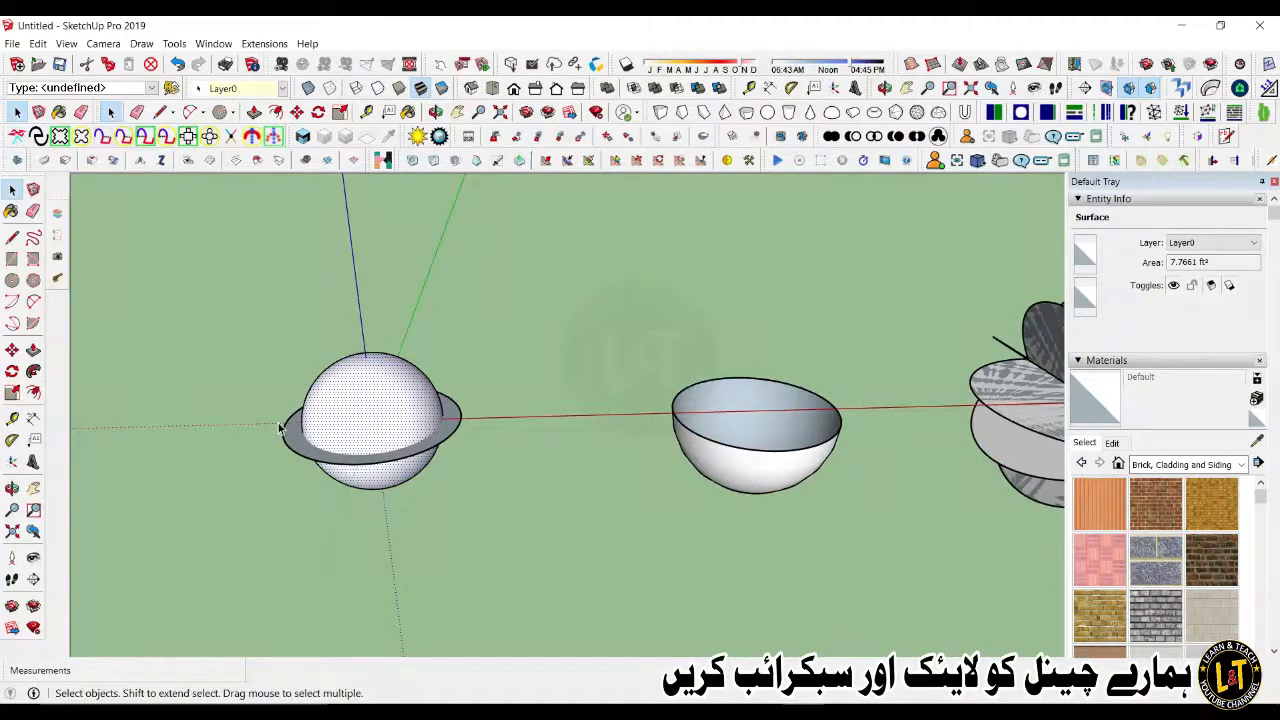
{"action": "scroll", "coordinate": [320, 424], "scroll_direction": "up", "scroll_amount": 4}
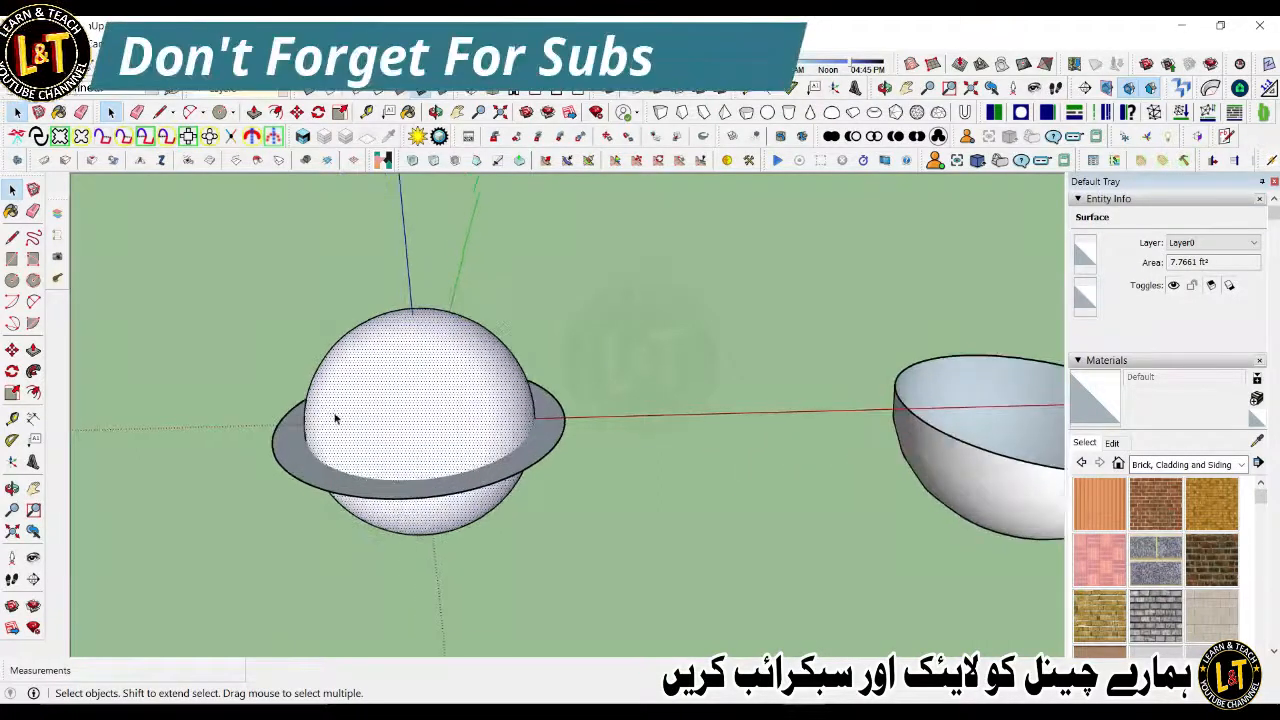
{"action": "scroll", "coordinate": [379, 413], "scroll_direction": "down", "scroll_amount": 2}
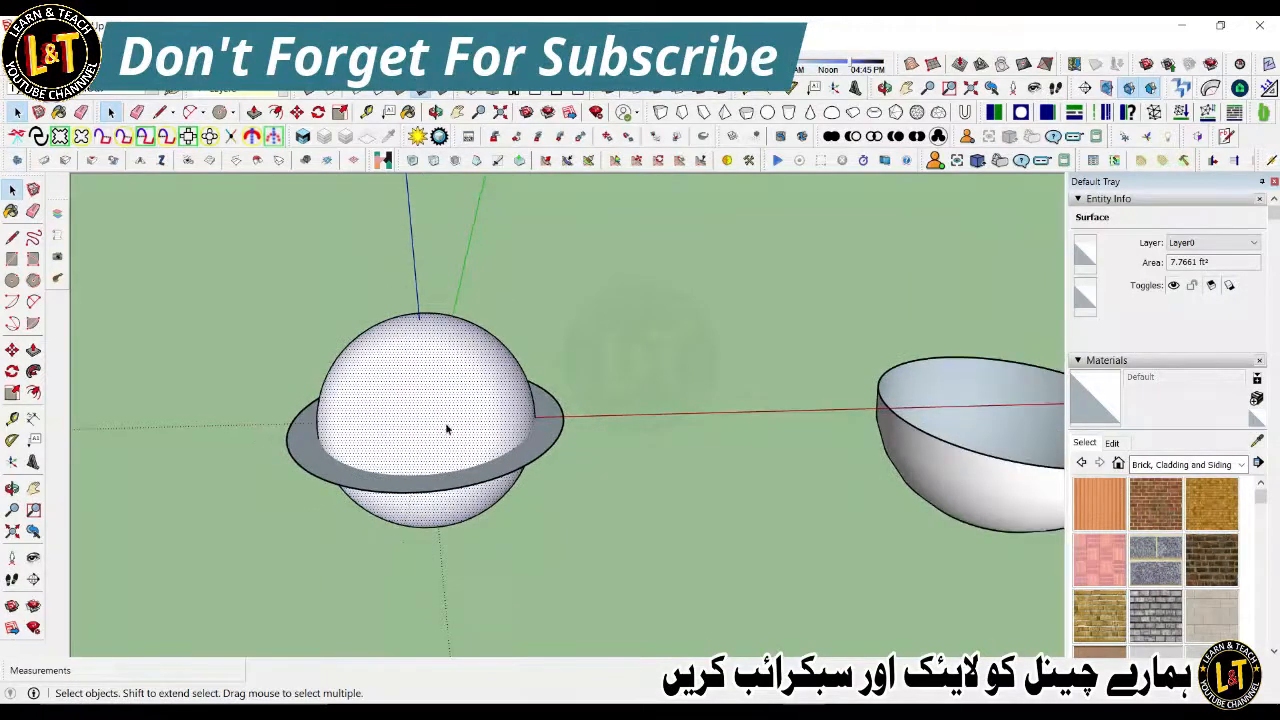
Step: Copy the sphere at the origin together with its ring along the red axis, about 3' 4 9/16" away on the side opposite the half bowl
{"action": "scroll", "coordinate": [445, 428], "scroll_direction": "down", "scroll_amount": 1}
{"action": "scroll", "coordinate": [445, 428], "scroll_direction": "down", "scroll_amount": 1}
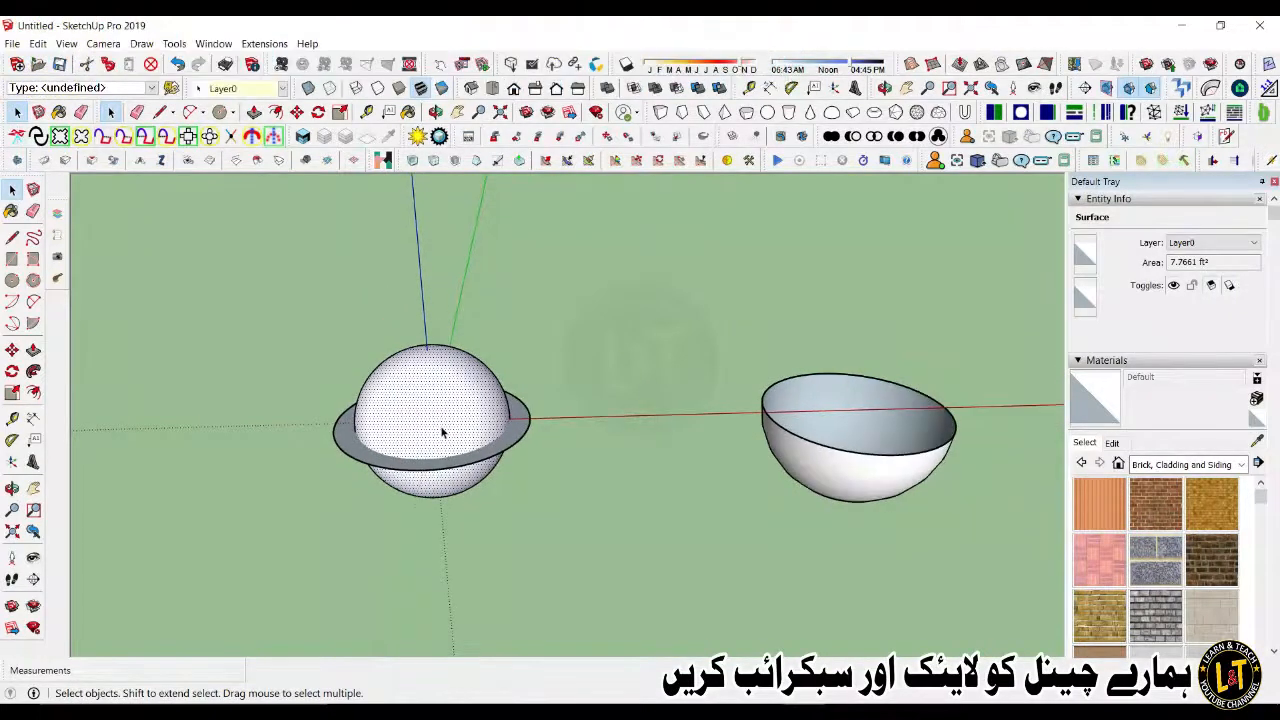
{"action": "left_click", "coordinate": [428, 468]}
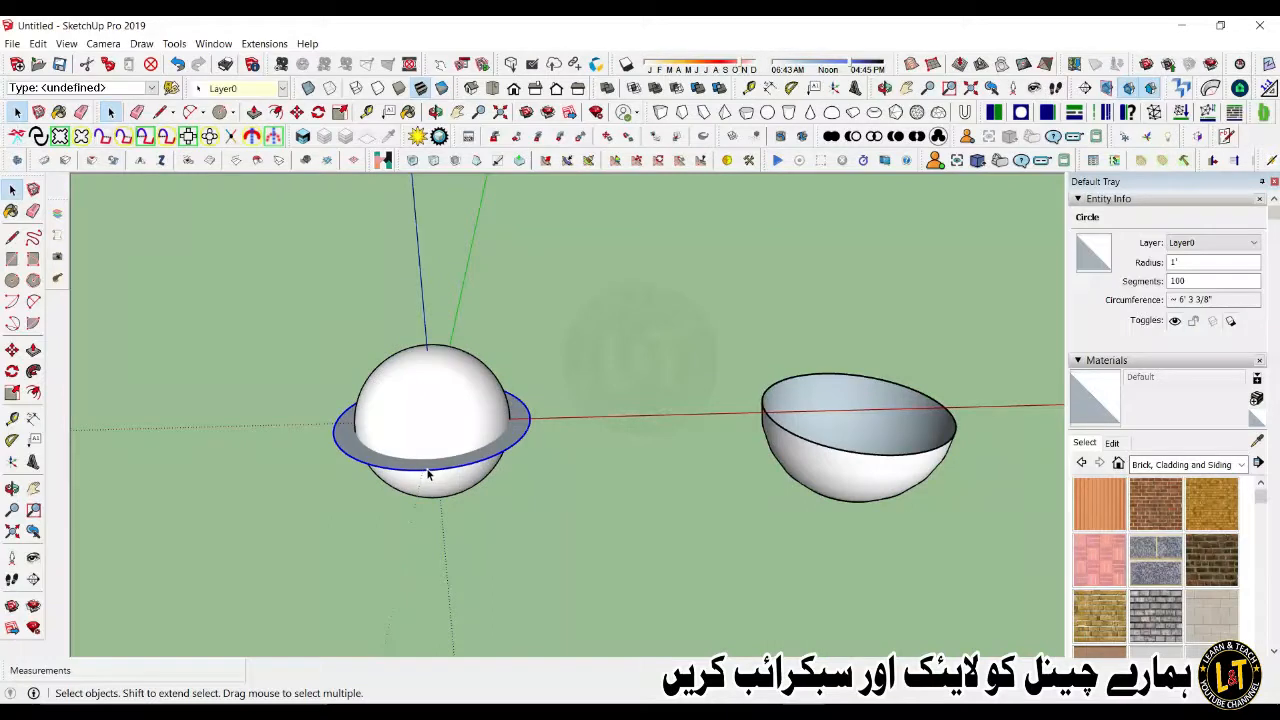
{"action": "scroll", "coordinate": [428, 475], "scroll_direction": "up", "scroll_amount": 1}
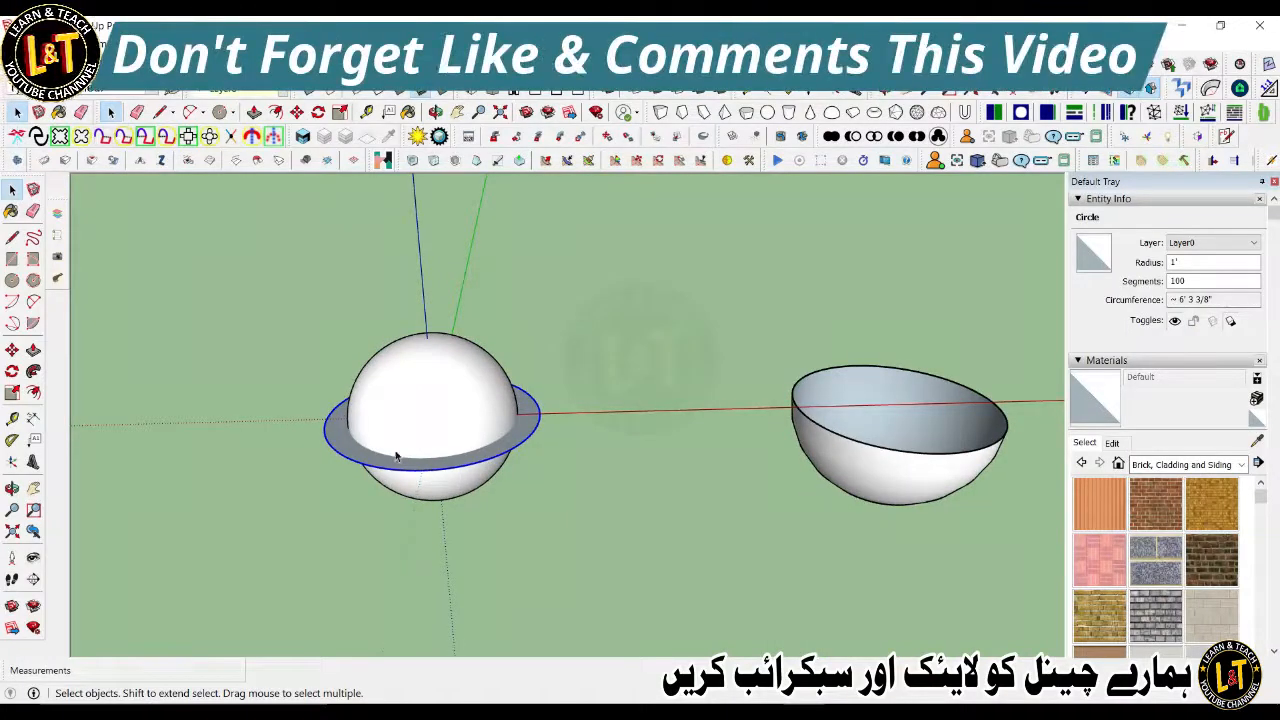
{"action": "left_click_drag", "start_coordinate": [270, 337], "coordinate": [410, 425]}
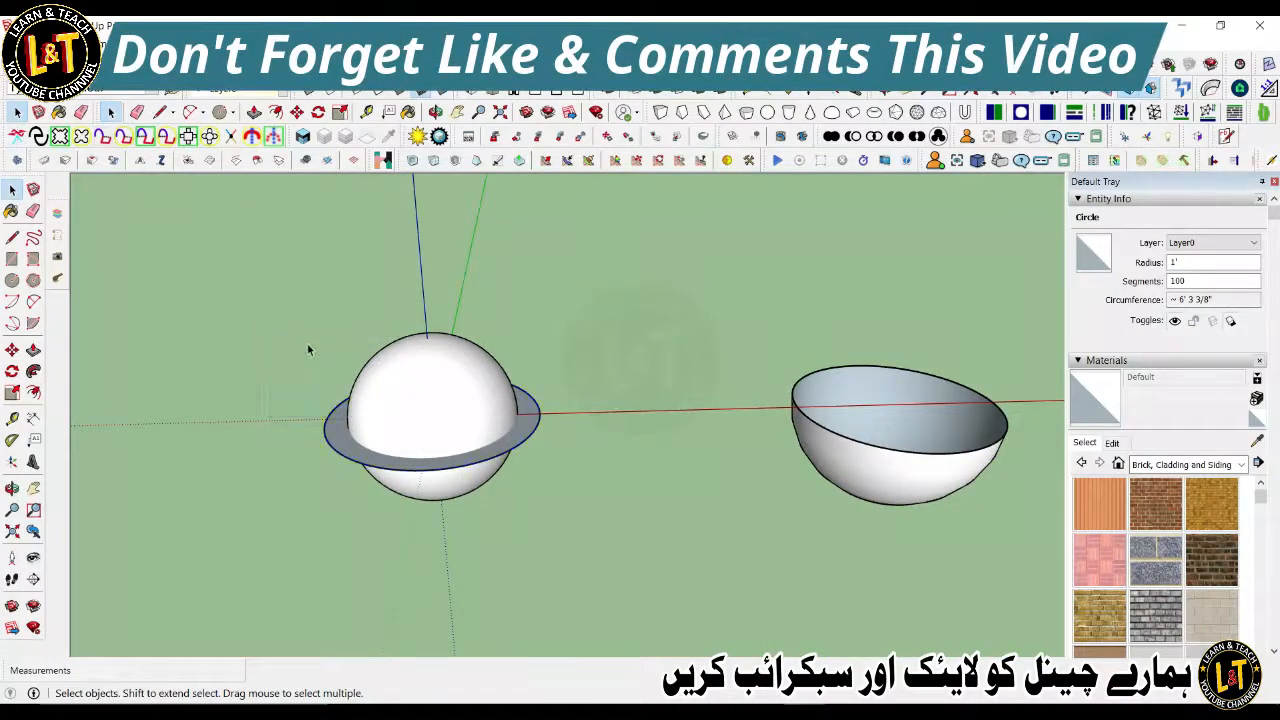
{"action": "left_click_drag", "start_coordinate": [260, 293], "coordinate": [593, 517]}
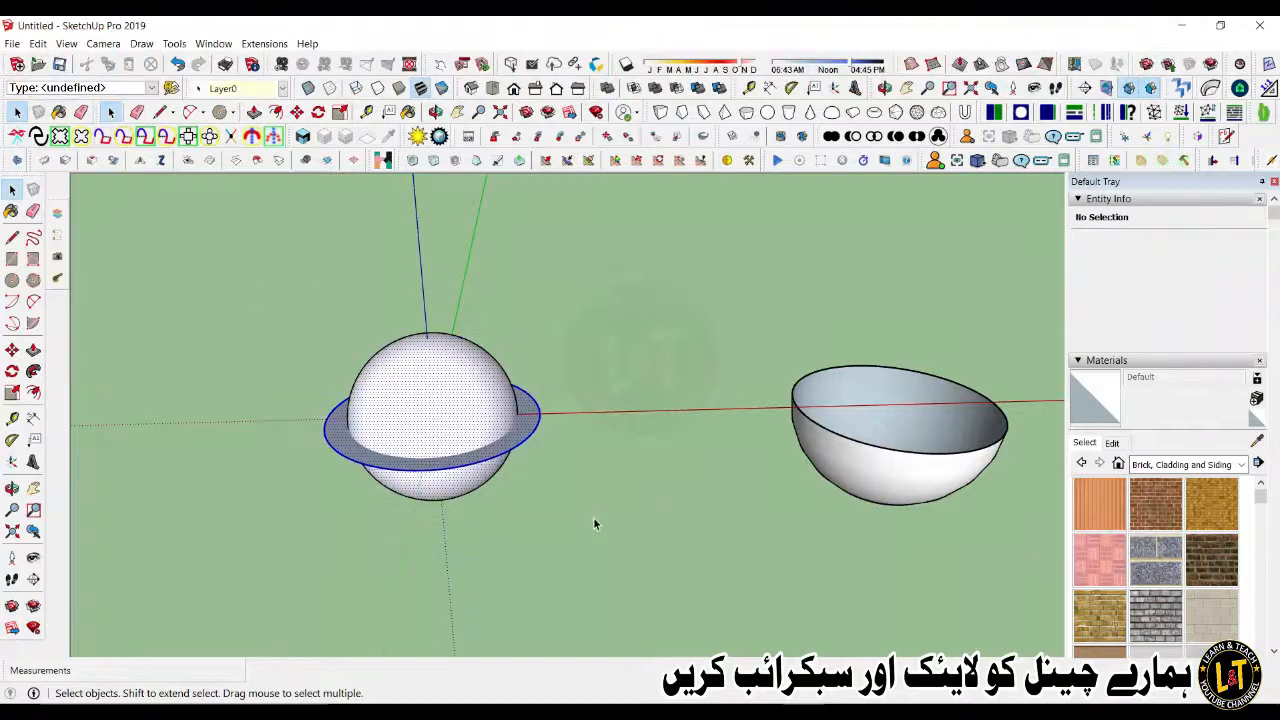
{"action": "scroll", "coordinate": [593, 517], "scroll_direction": "down", "scroll_amount": 2}
{"action": "scroll", "coordinate": [615, 532], "scroll_direction": "down", "scroll_amount": 1}
{"action": "key", "text": "m"}
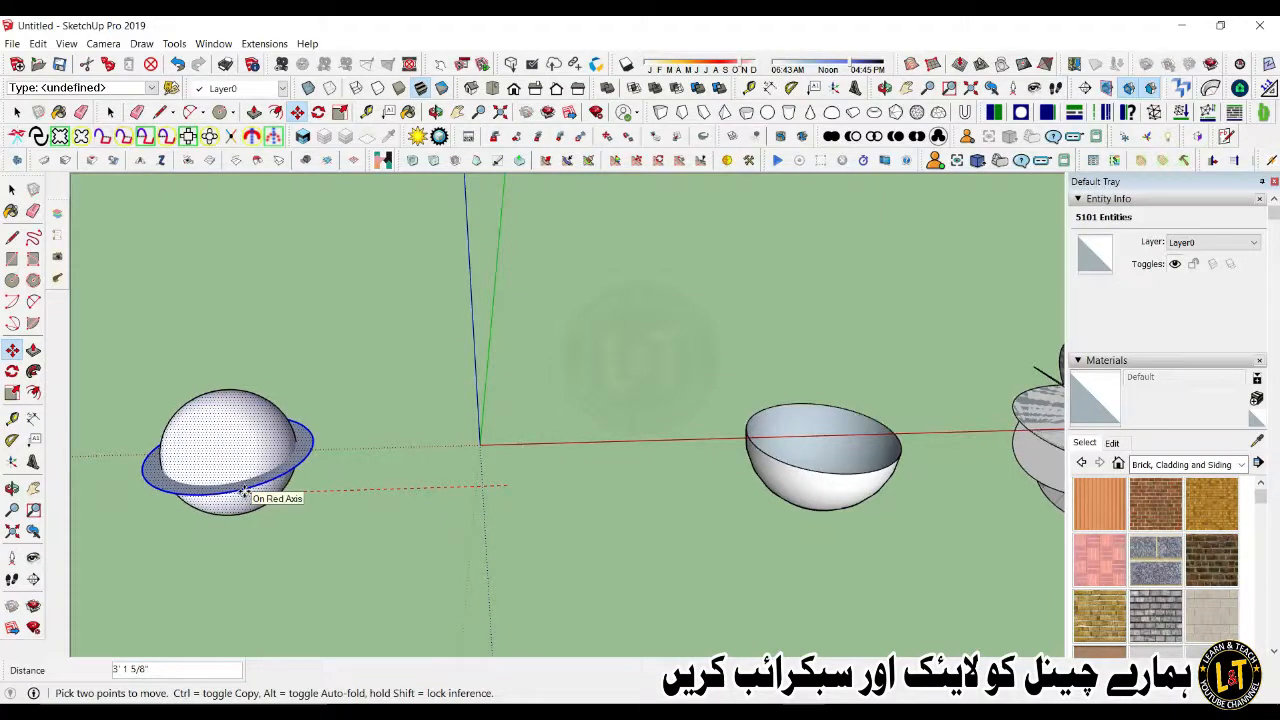
{"action": "key", "text": "ctrl"}
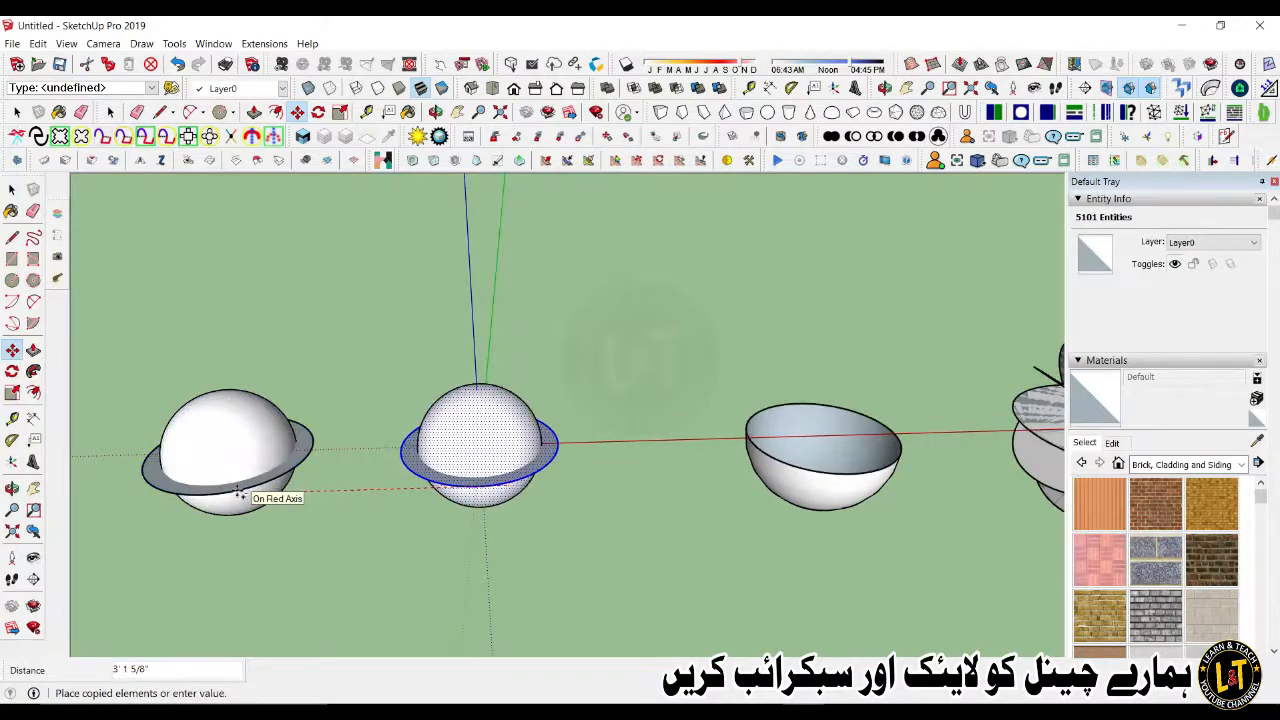
{"action": "left_click", "coordinate": [224, 490]}
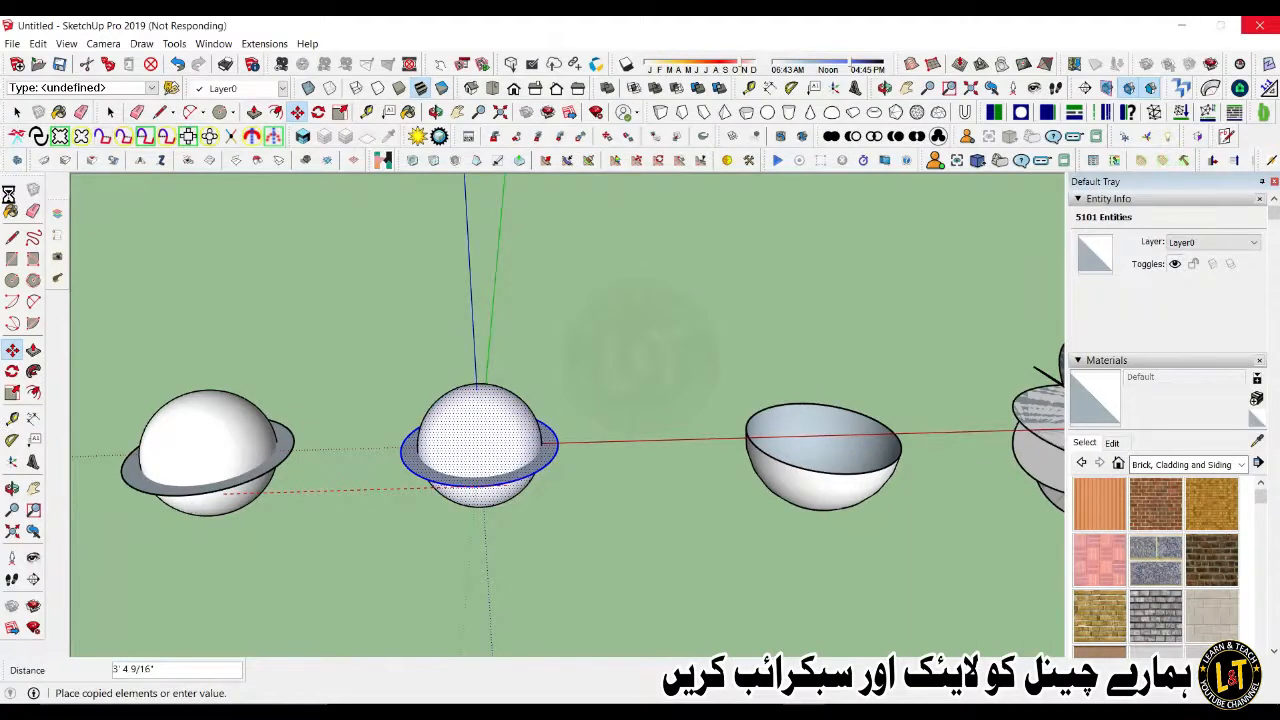
{"action": "left_click", "coordinate": [11, 190]}
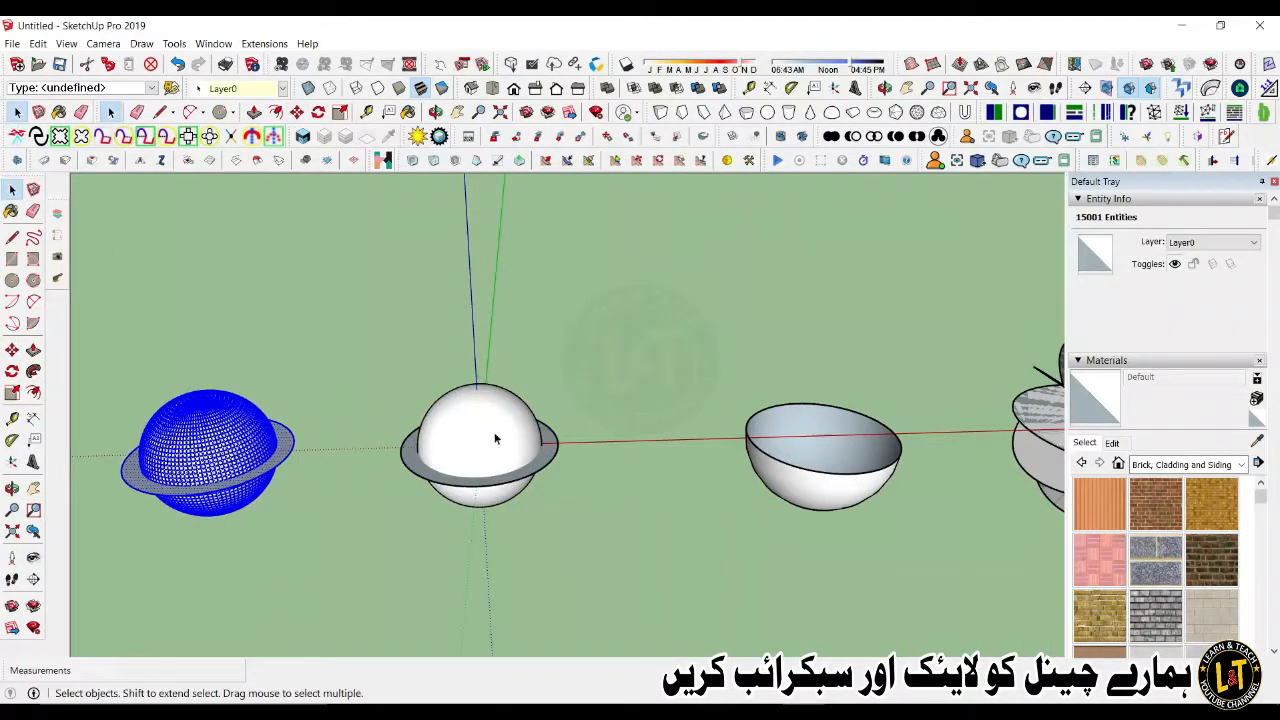
Step: Delete the sample made of fanned-out discs beyond the half bowl on the red axis
{"action": "scroll", "coordinate": [678, 440], "scroll_direction": "down", "scroll_amount": 3}
{"action": "middle_click_drag", "start_coordinate": [678, 440], "coordinate": [458, 420]}
{"action": "scroll", "coordinate": [275, 472], "scroll_direction": "up", "scroll_amount": 3}
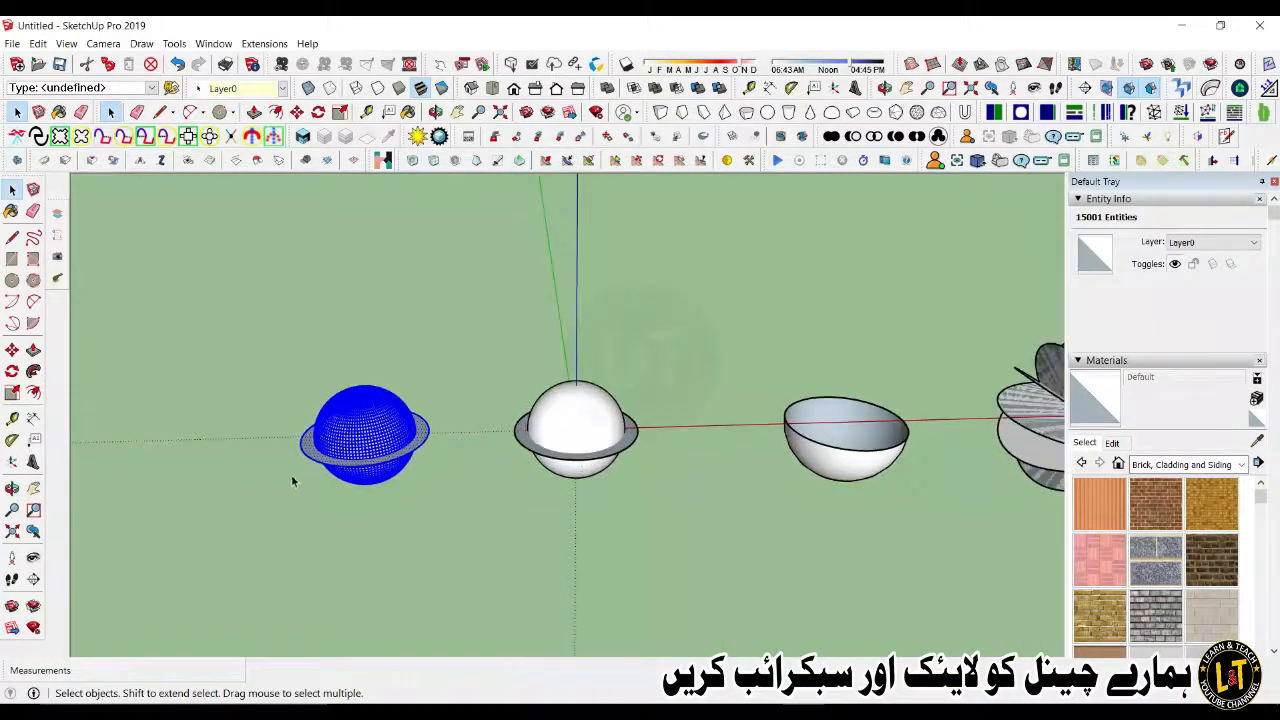
{"action": "scroll", "coordinate": [340, 455], "scroll_direction": "down", "scroll_amount": 1}
{"action": "scroll", "coordinate": [572, 428], "scroll_direction": "down", "scroll_amount": 2}
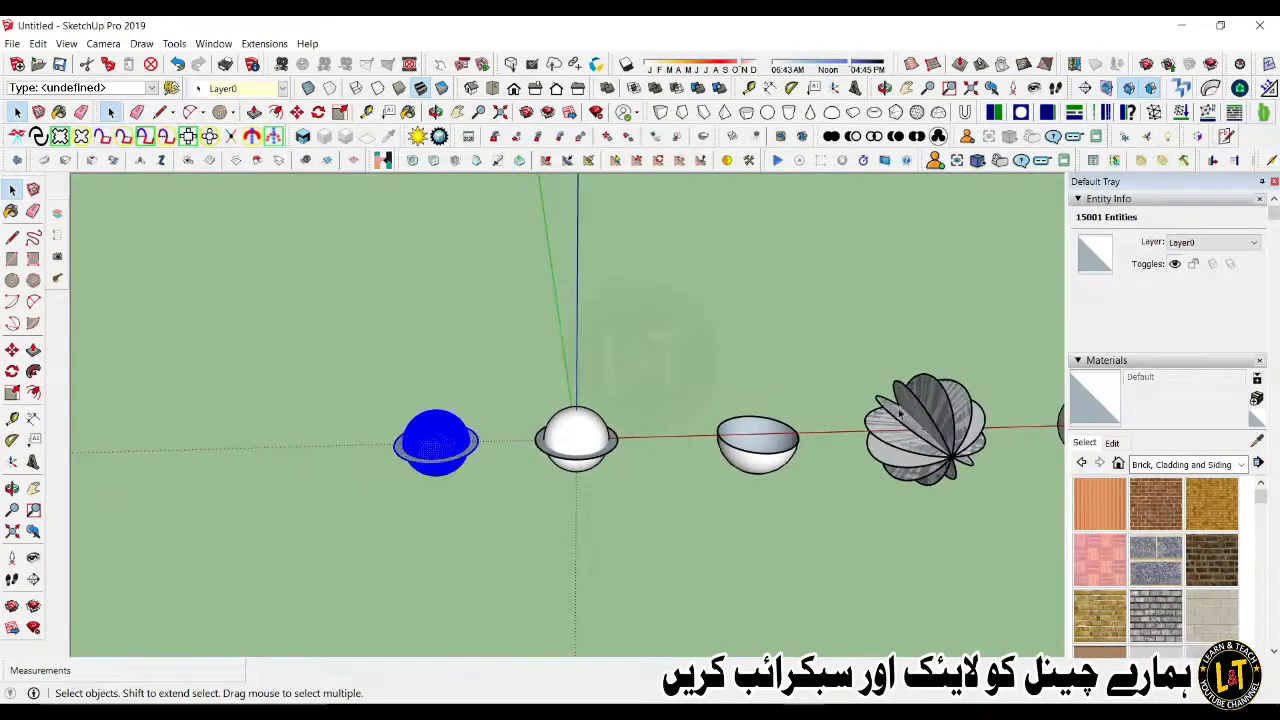
{"action": "left_click_drag", "start_coordinate": [841, 337], "coordinate": [1008, 497]}
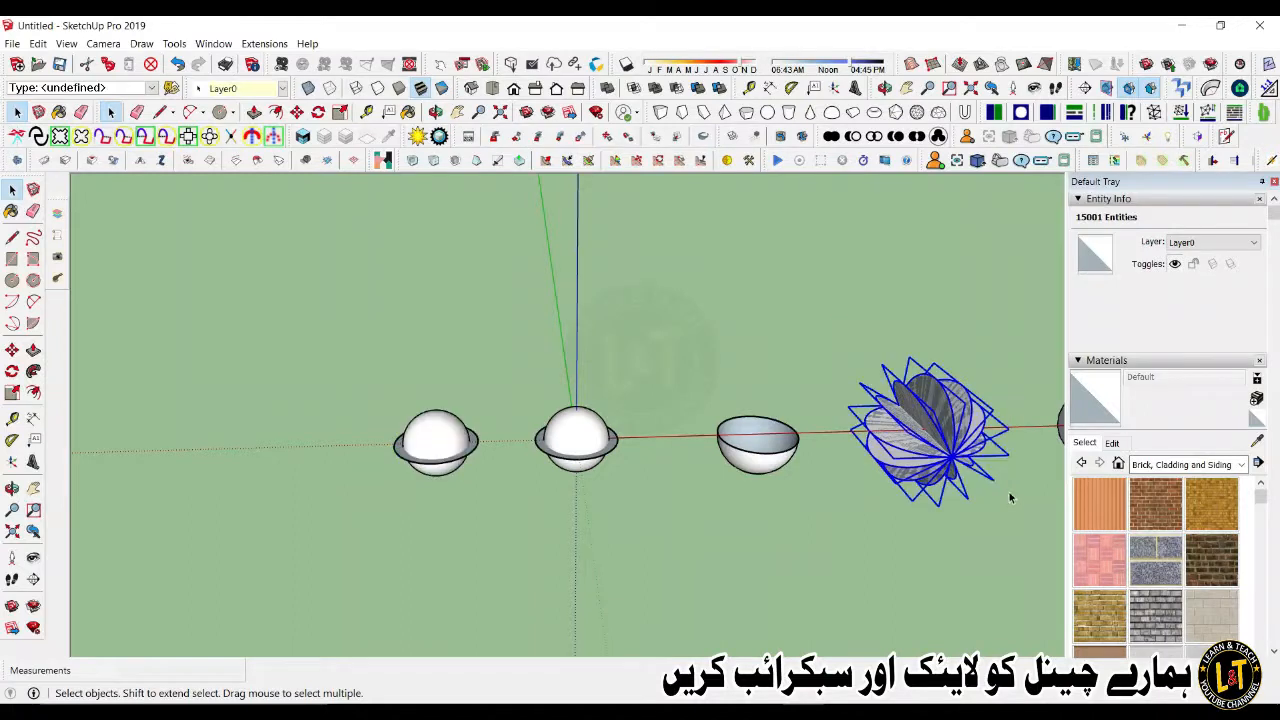
{"action": "key", "text": "Delete"}
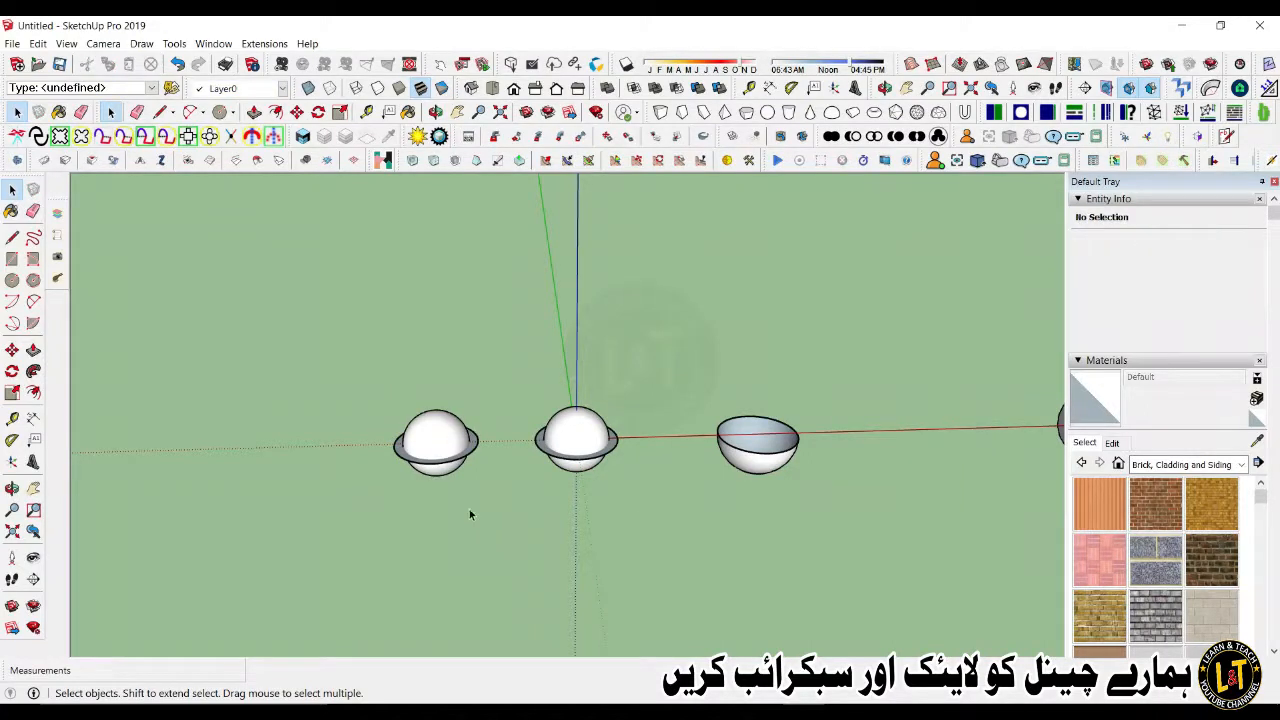
Step: Save the model to the Desktop under the file name "Crezy Shapes"
{"action": "key", "text": "ctrl+s"}
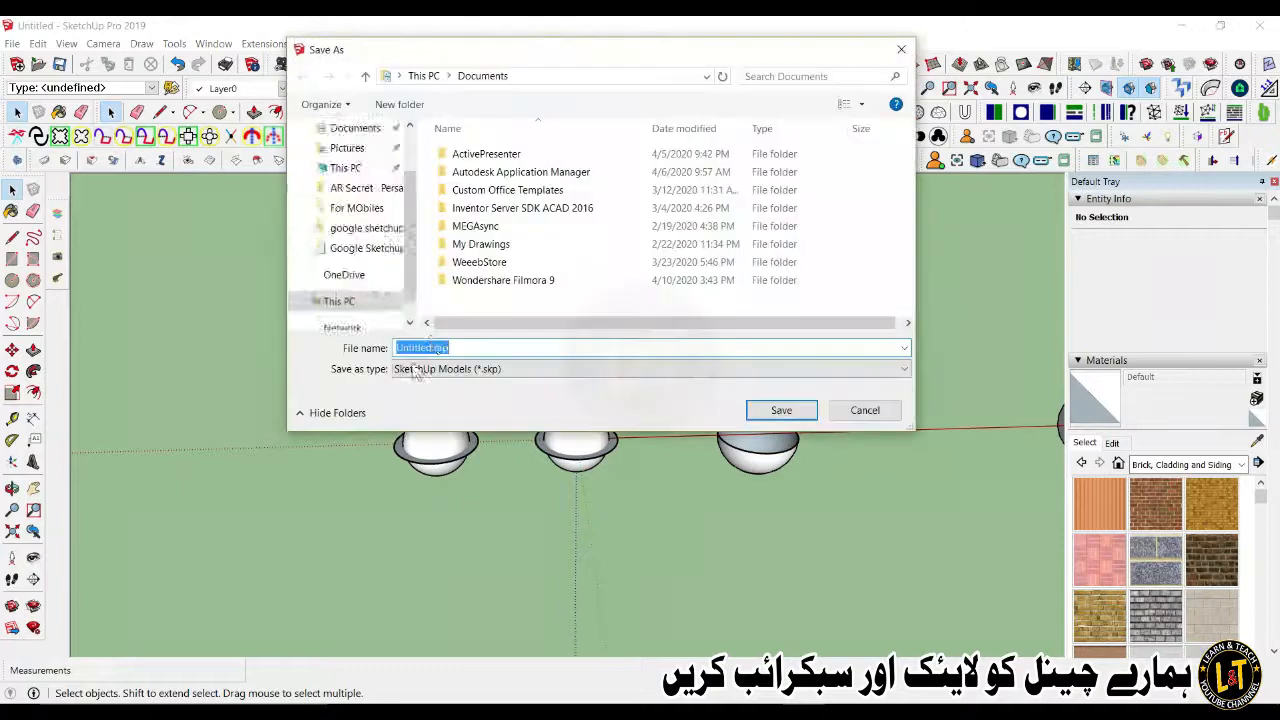
{"action": "left_click", "coordinate": [346, 175]}
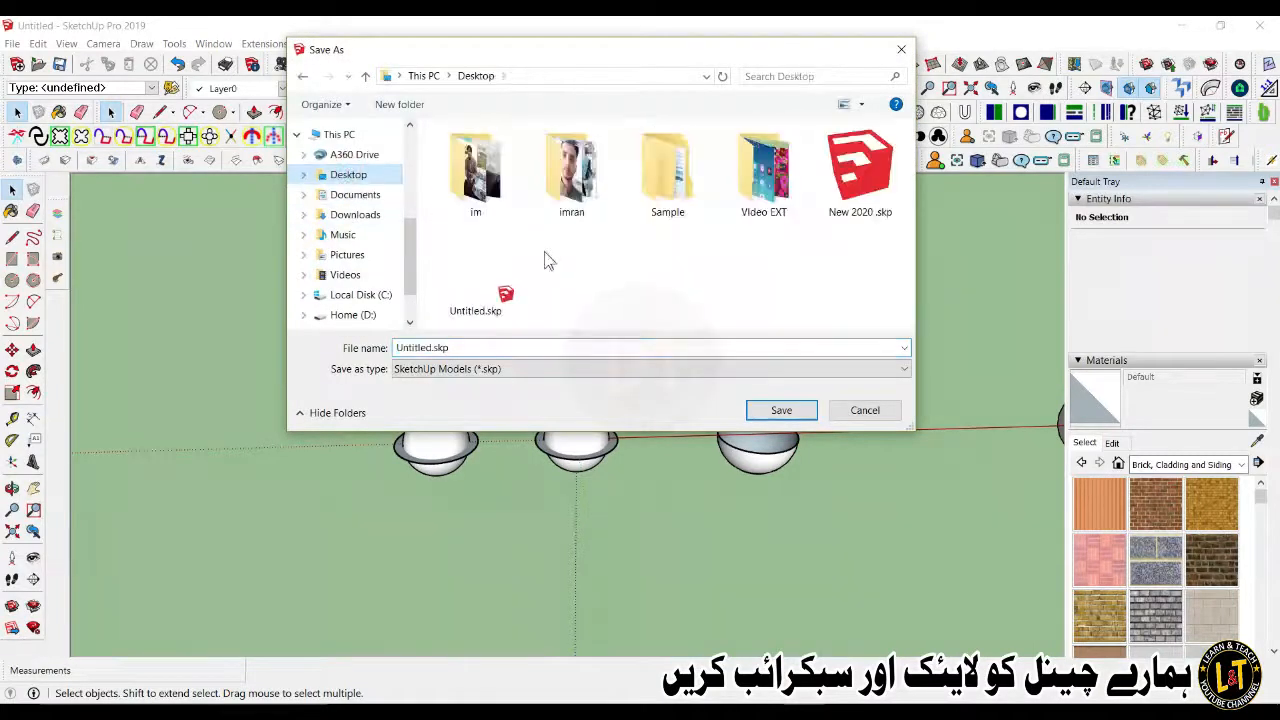
{"action": "left_click", "coordinate": [487, 345]}
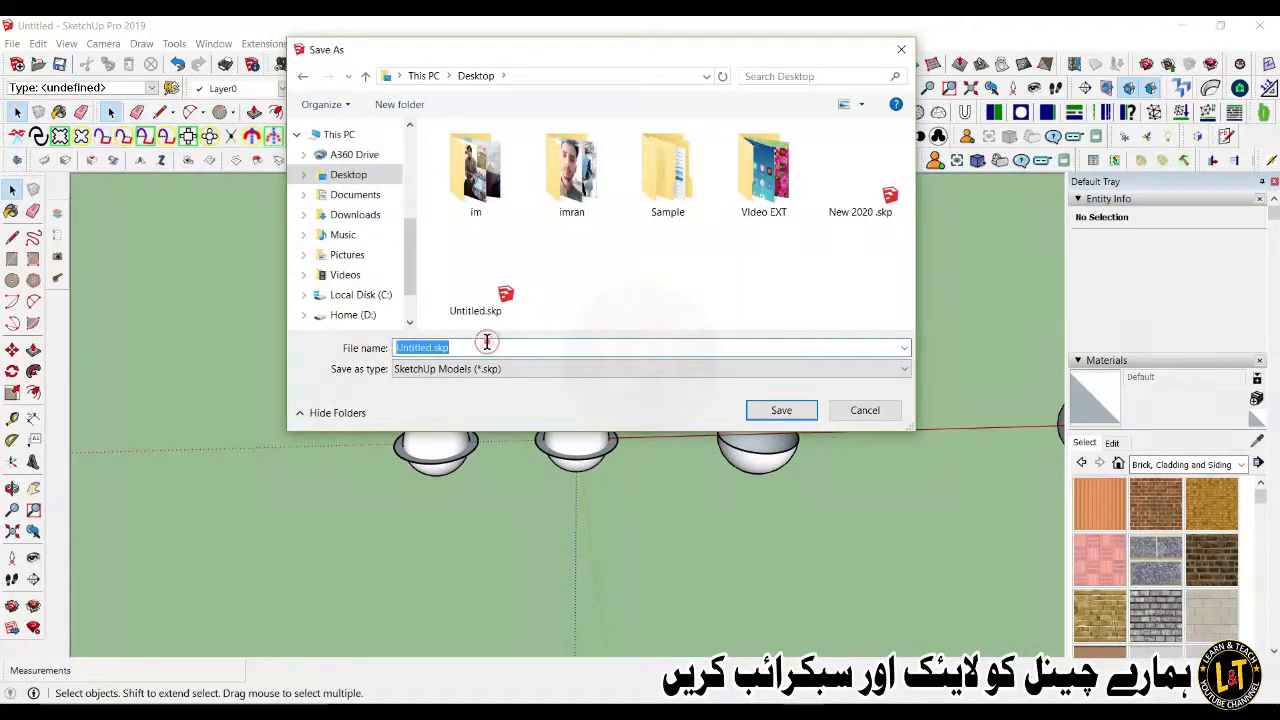
{"action": "type", "text": "Crezy Shapes"}
{"action": "left_click", "coordinate": [779, 410]}
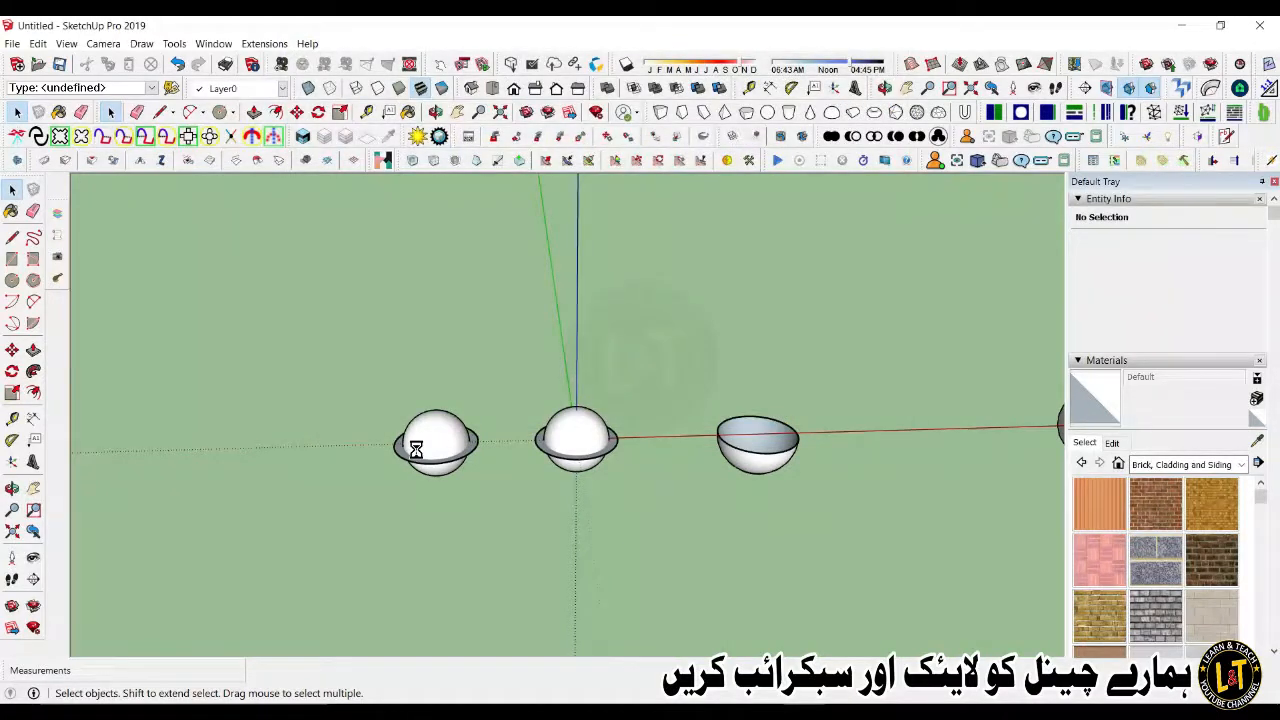
Step: Try to intersect the copied sphere's ring face and its edge with the model
{"action": "scroll", "coordinate": [414, 458], "scroll_direction": "up", "scroll_amount": 2}
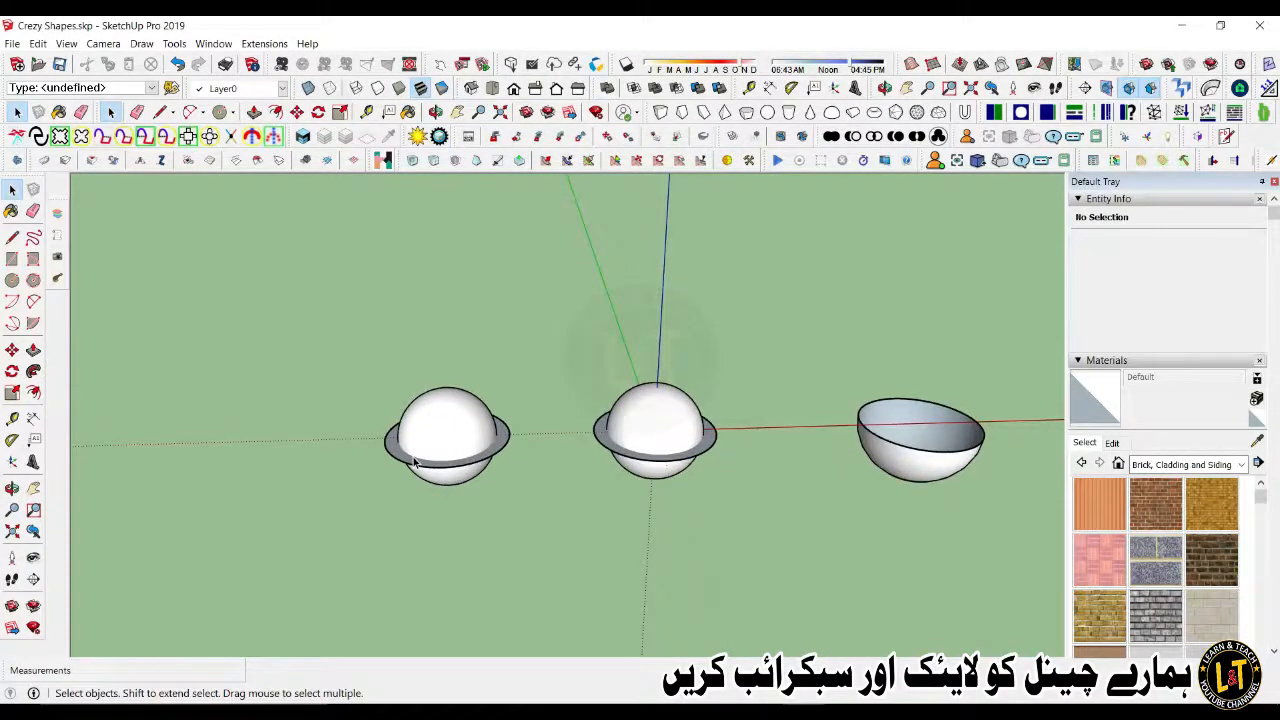
{"action": "scroll", "coordinate": [414, 458], "scroll_direction": "up", "scroll_amount": 1}
{"action": "scroll", "coordinate": [467, 477], "scroll_direction": "up", "scroll_amount": 3}
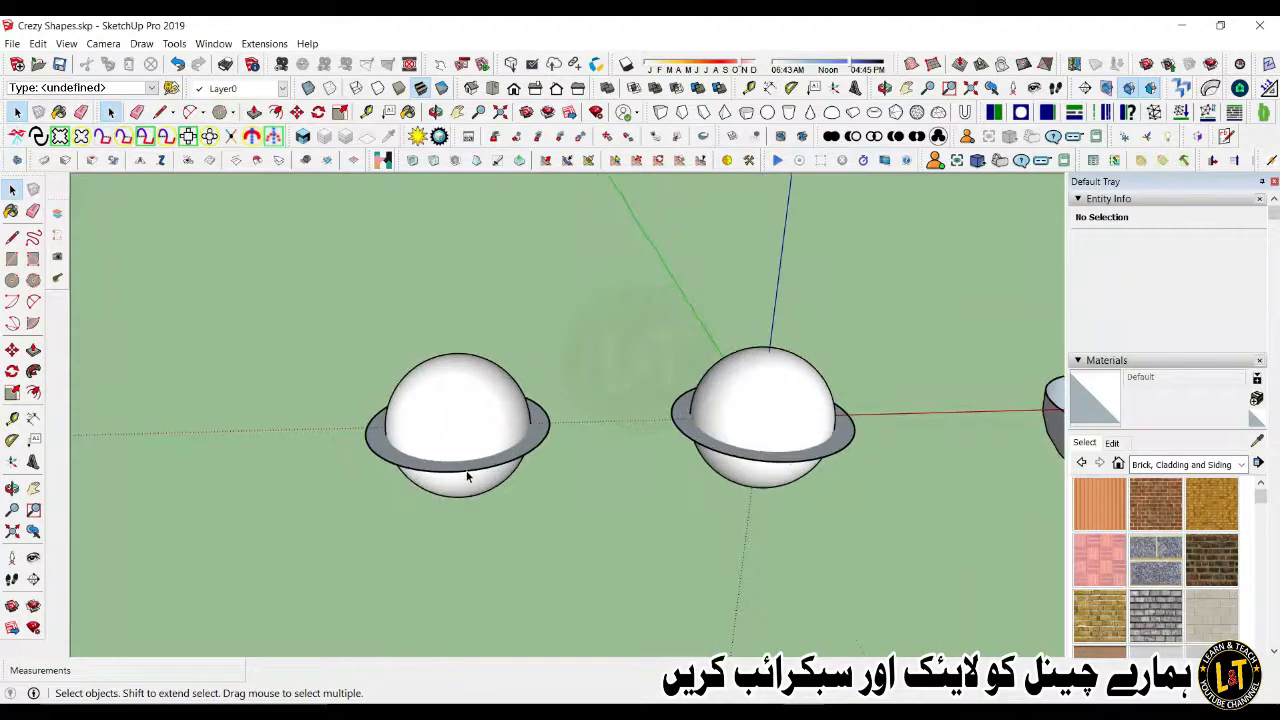
{"action": "left_click", "coordinate": [469, 467]}
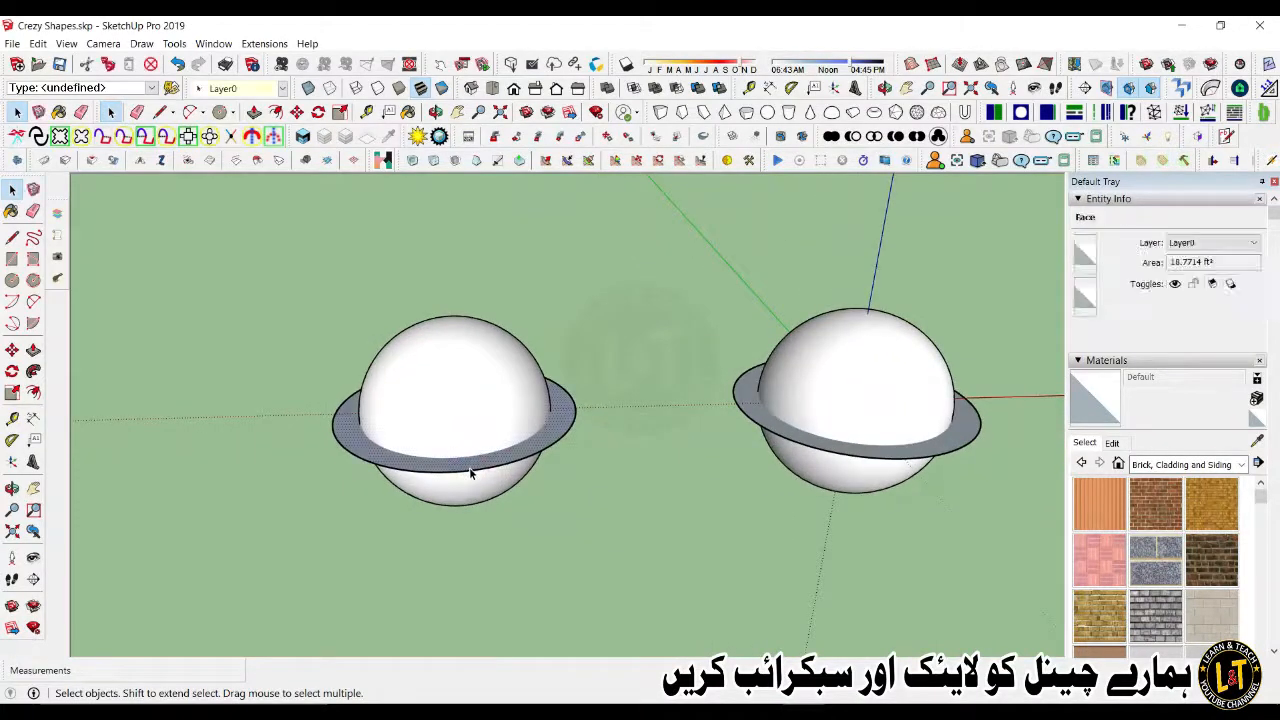
{"action": "left_click", "coordinate": [557, 440]}
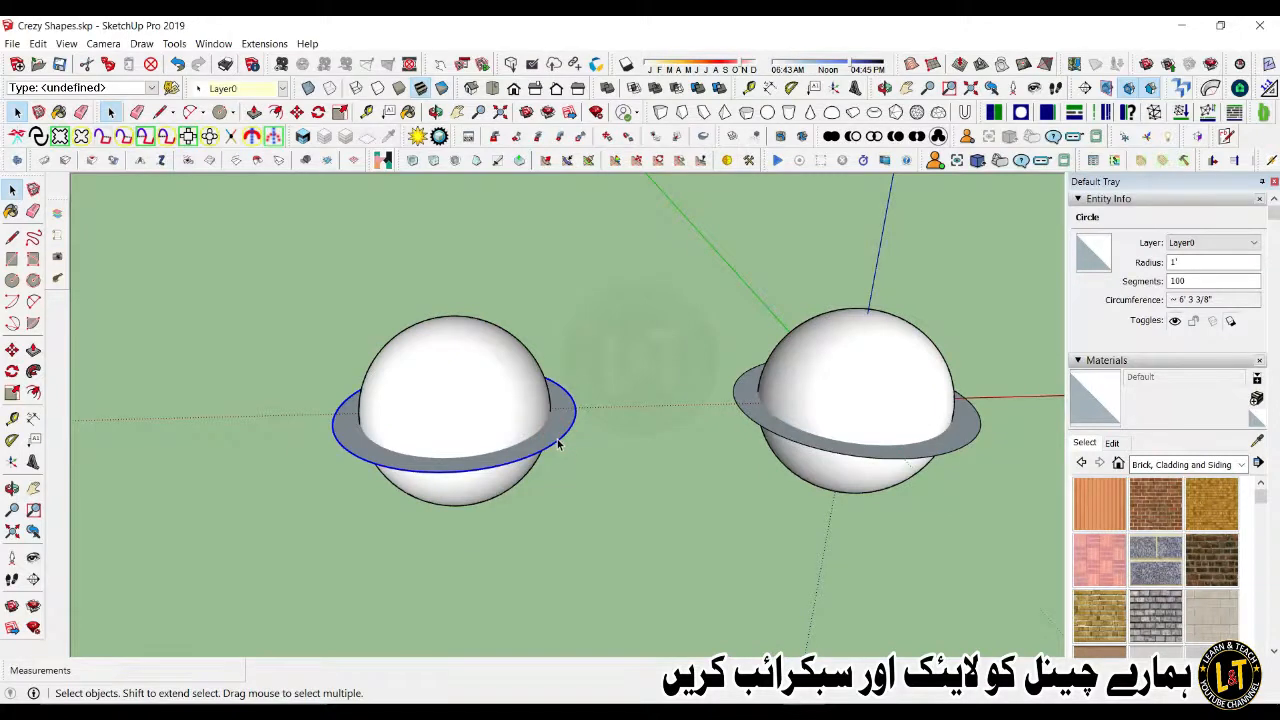
{"action": "right_click", "coordinate": [558, 444]}
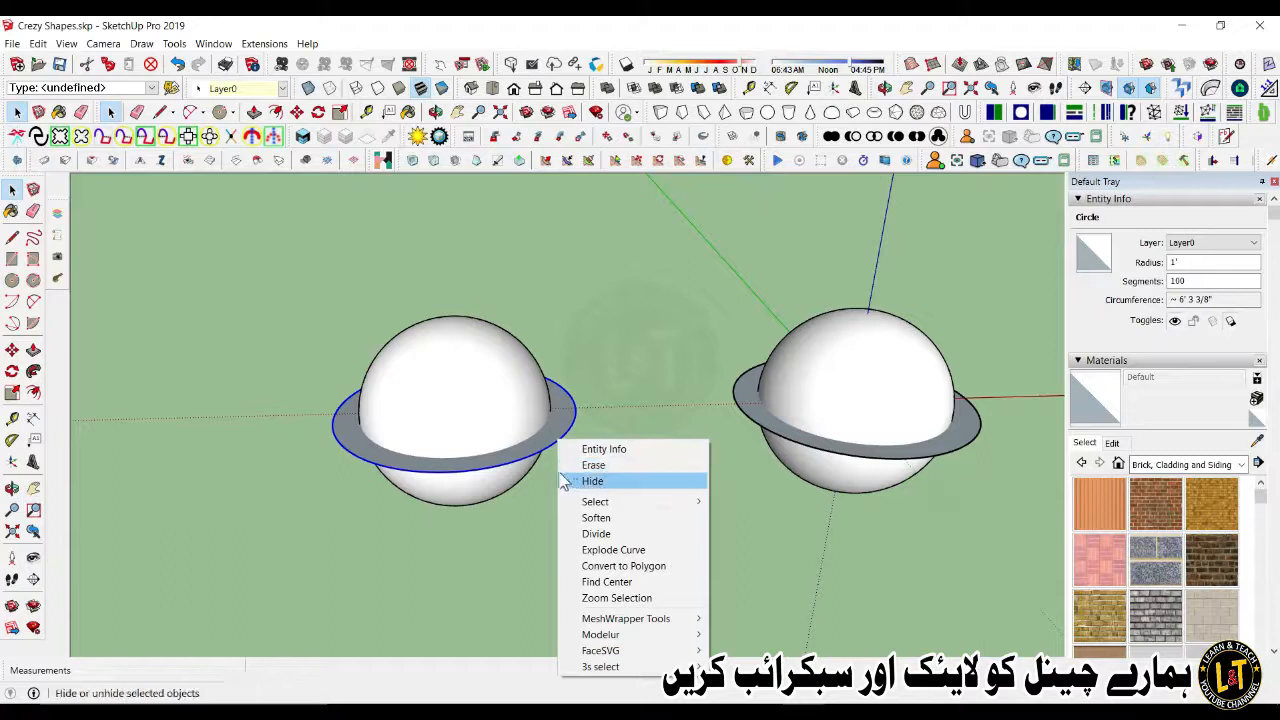
{"action": "left_click", "coordinate": [542, 448]}
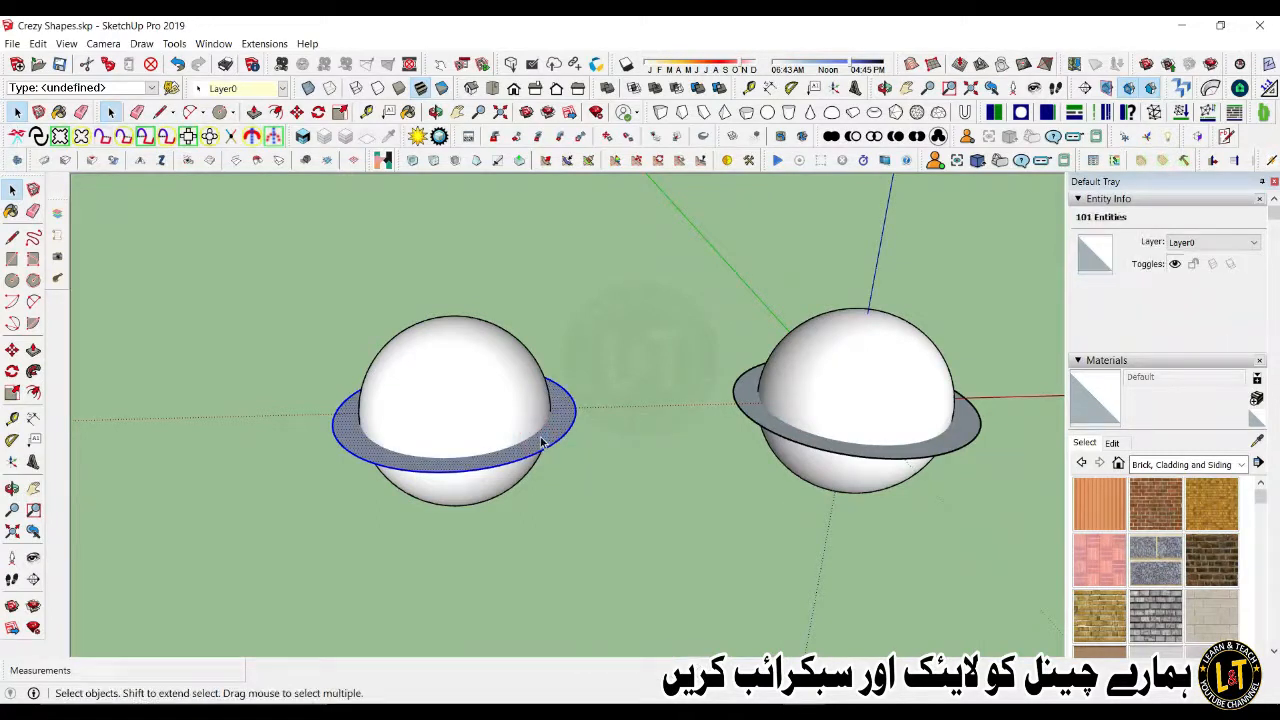
{"action": "right_click", "coordinate": [542, 444]}
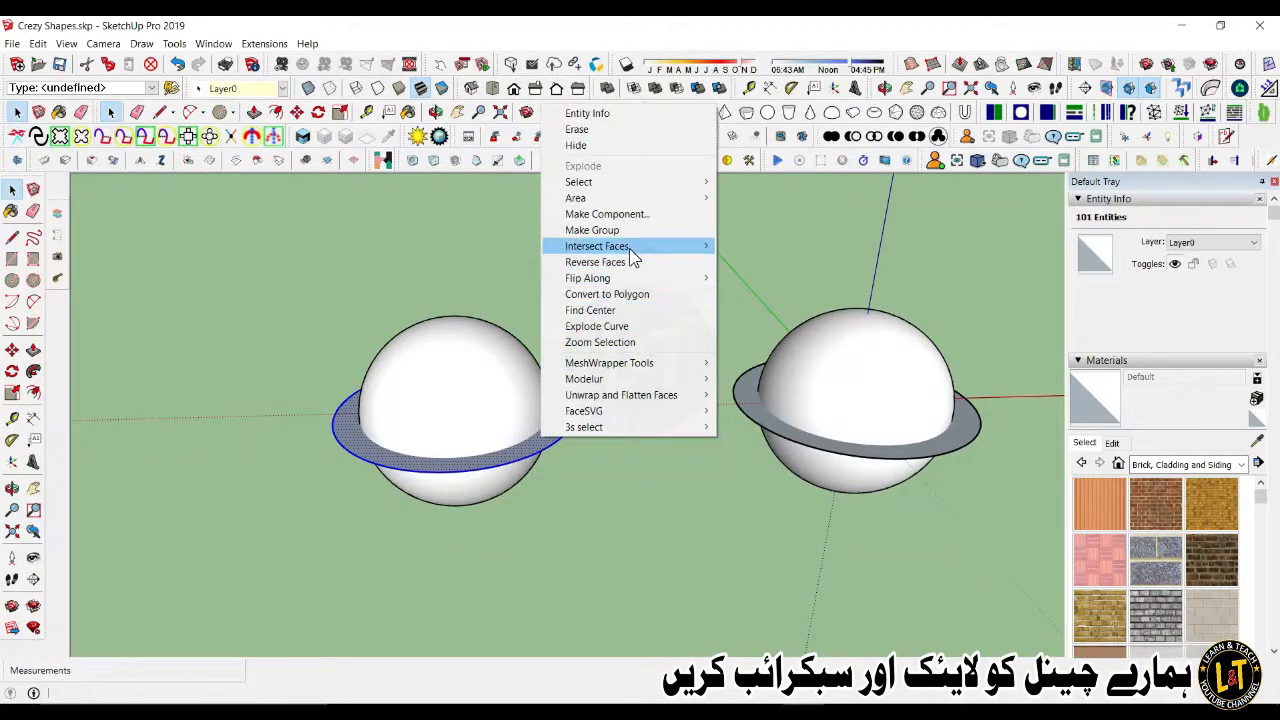
{"action": "mouse_move", "coordinate": [632, 256]}
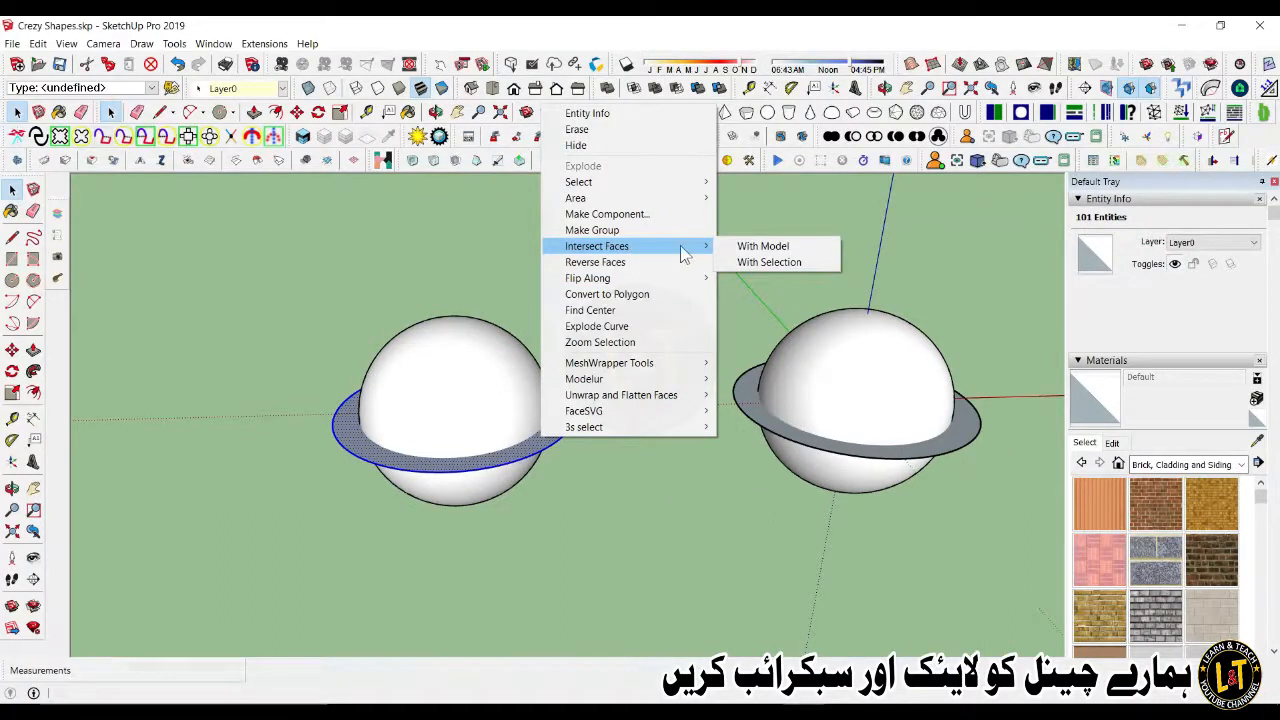
{"action": "left_click", "coordinate": [765, 248]}
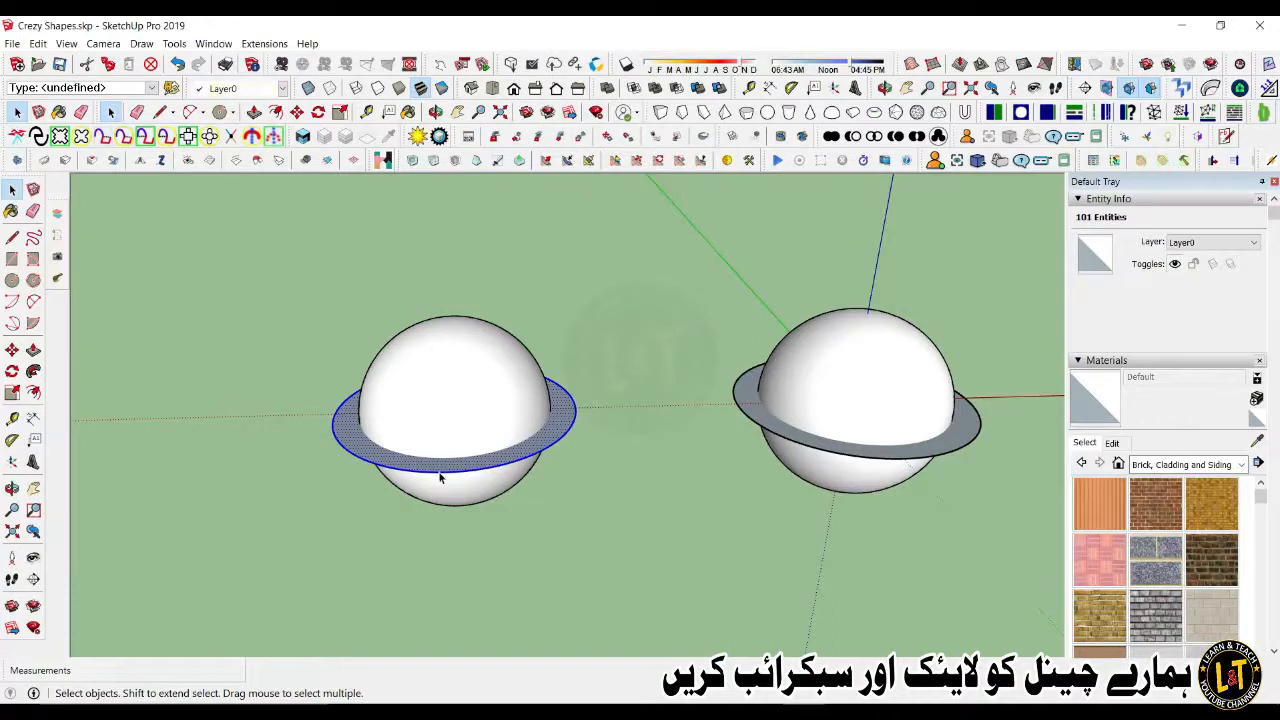
{"action": "key", "text": "Escape"}
Step: Intersect the copied sphere's ring face and circular edge with the model, and clear the selection
{"action": "scroll", "coordinate": [441, 465], "scroll_direction": "up", "scroll_amount": 5}
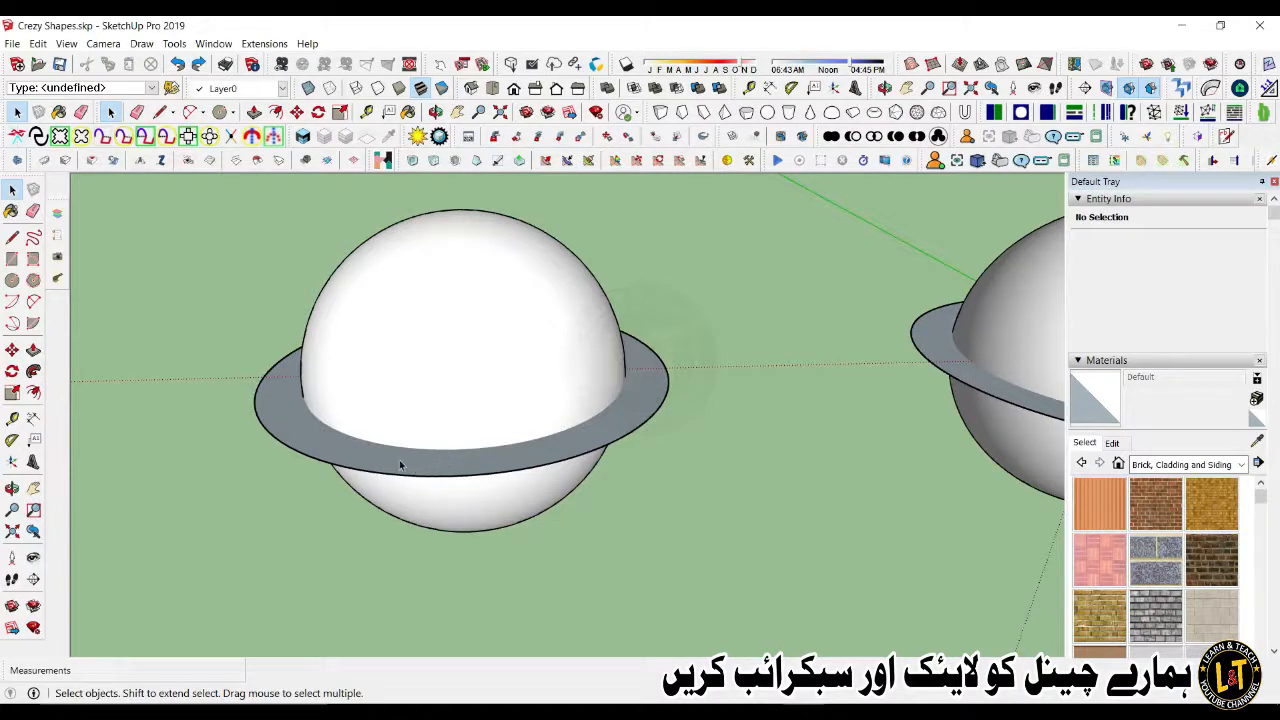
{"action": "double_click", "coordinate": [492, 468]}
{"action": "right_click", "coordinate": [494, 468]}
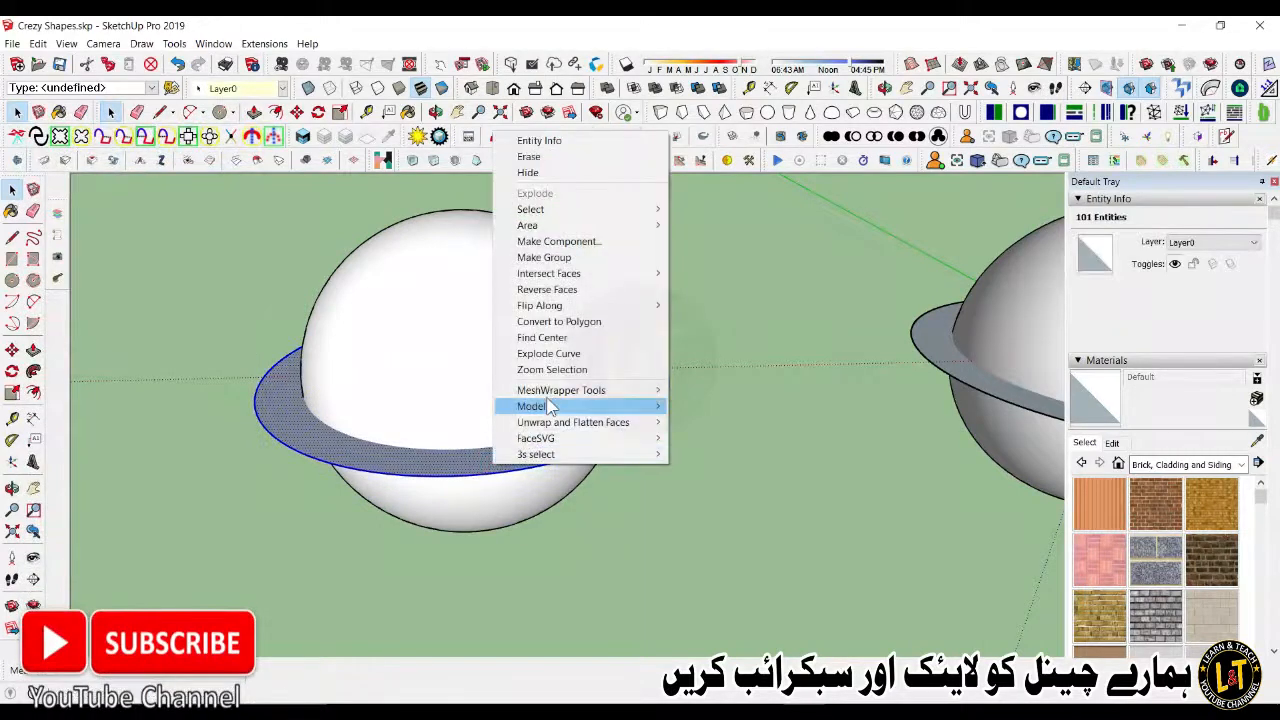
{"action": "mouse_move", "coordinate": [593, 274]}
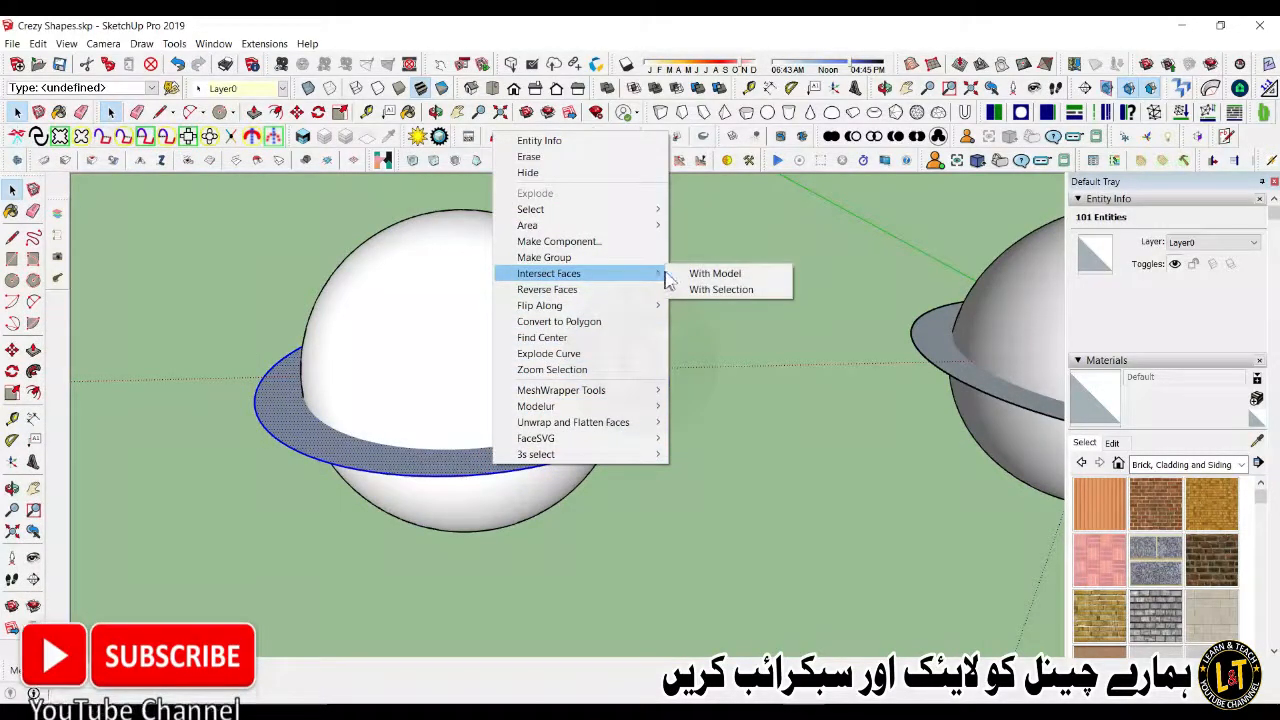
{"action": "left_click", "coordinate": [707, 276]}
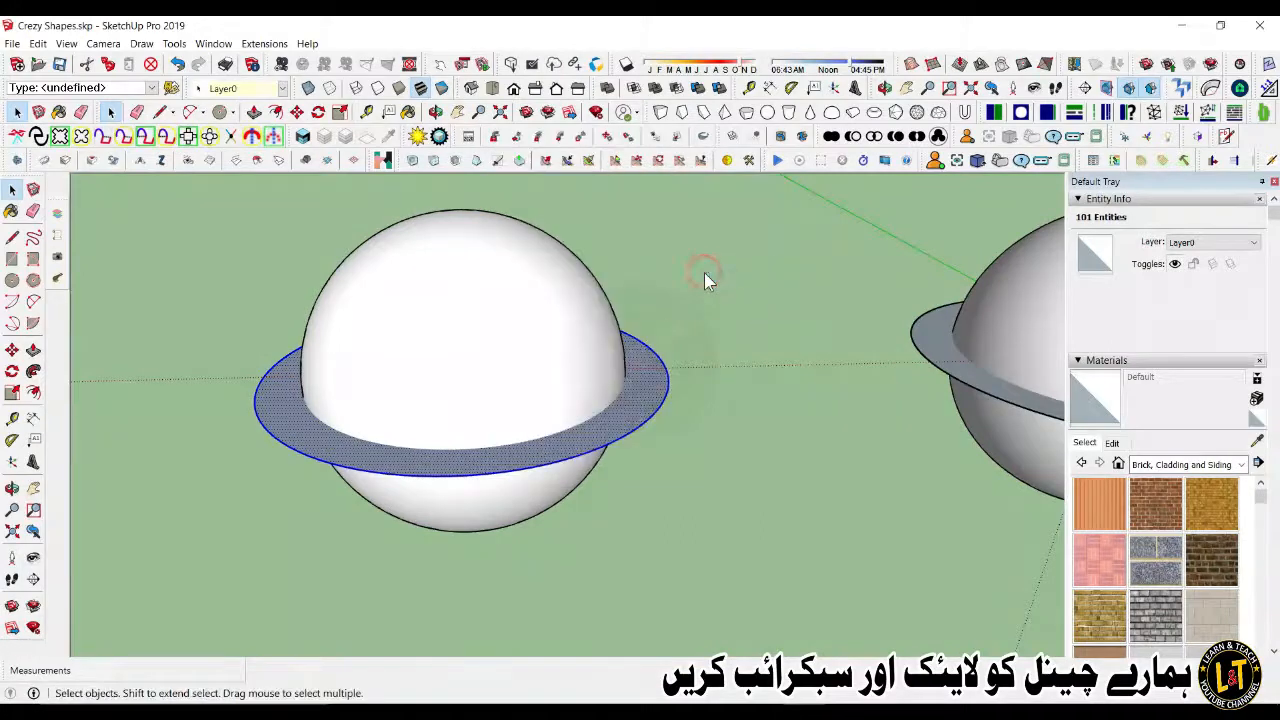
{"action": "key", "text": "ctrl+t"}
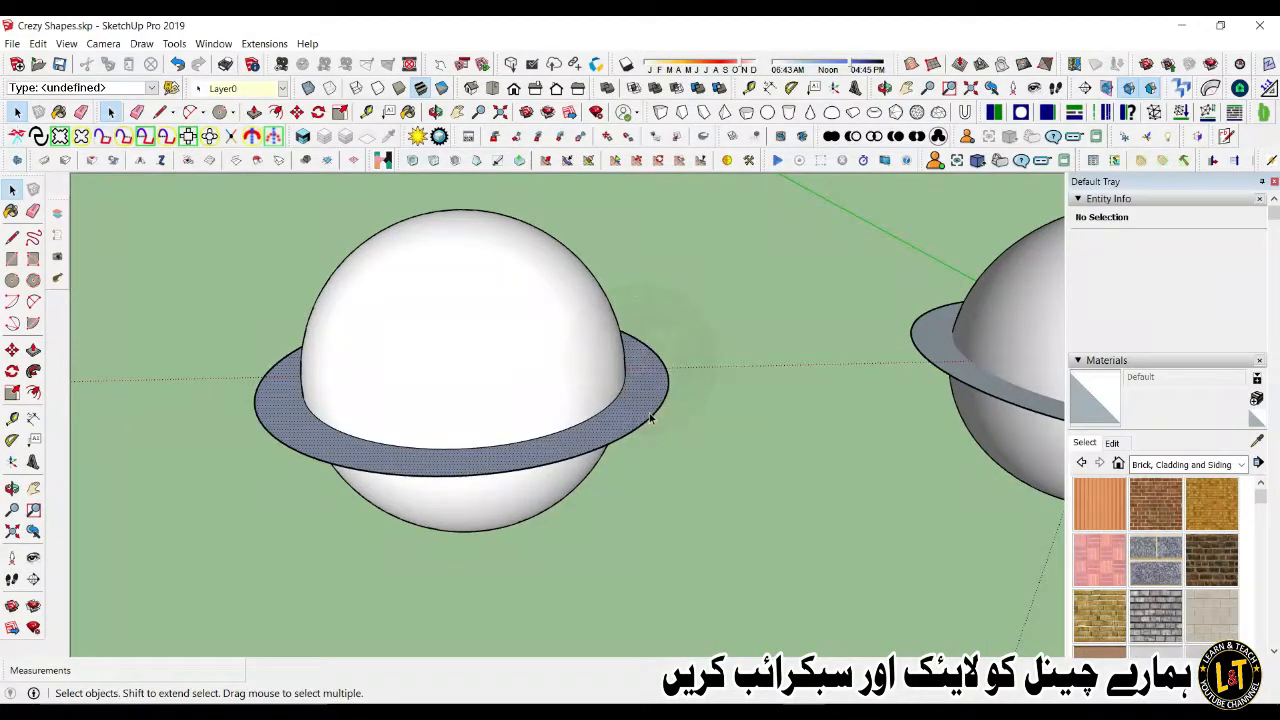
Step: Delete the ring face with its bounding edges from around the copied sphere
{"action": "double_click", "coordinate": [585, 442]}
{"action": "key", "text": "Delete"}
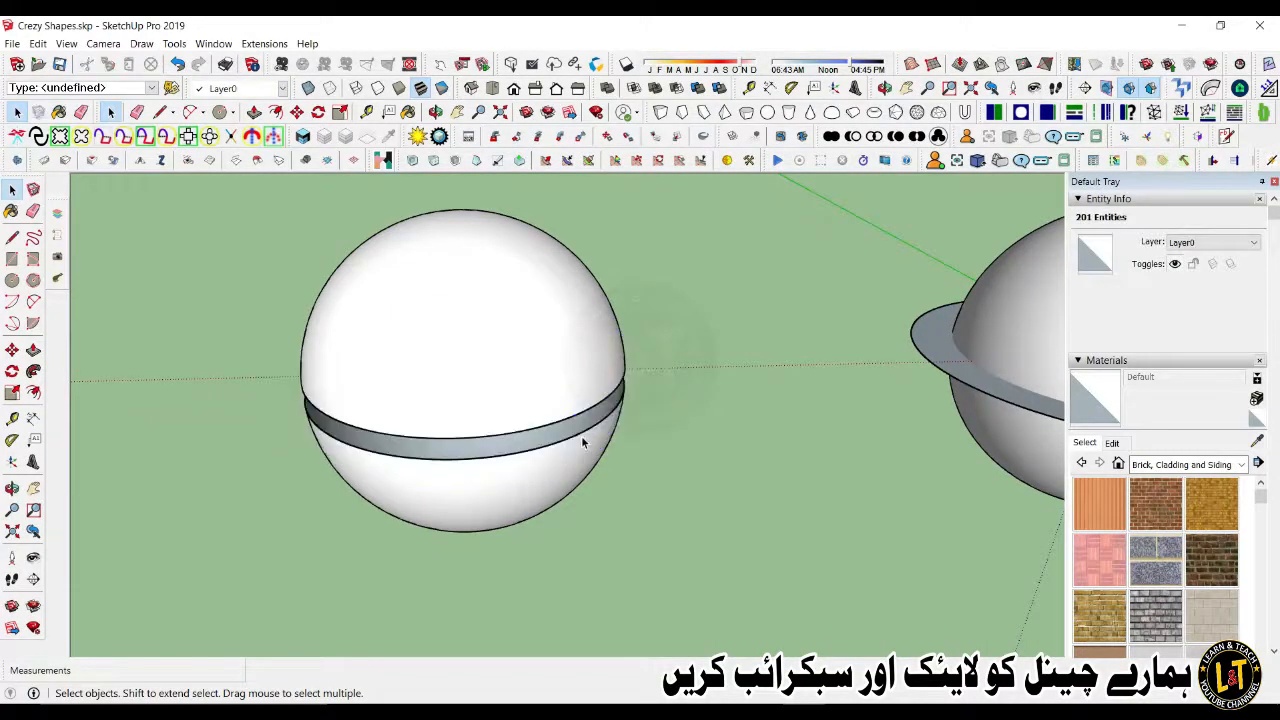
{"action": "middle_click_drag", "start_coordinate": [519, 412], "coordinate": [448, 360]}
{"action": "key", "text": "space"}
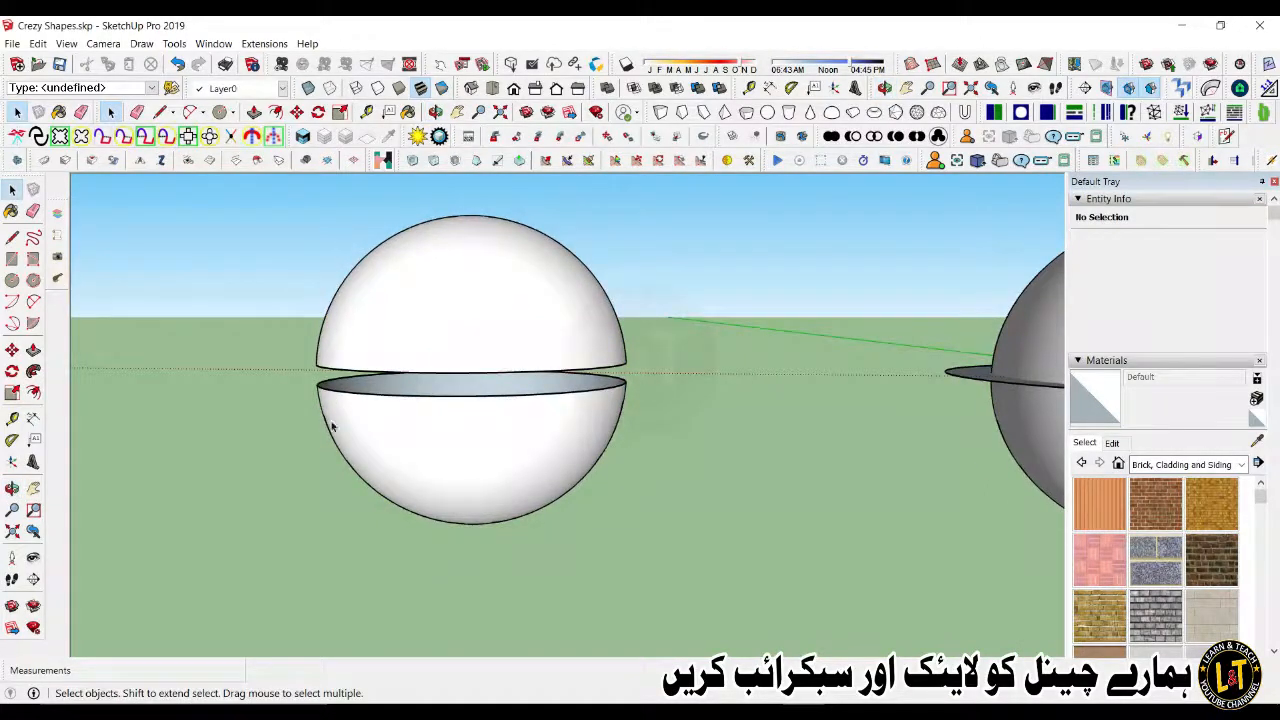
Step: Delete the entire upper half of the split copied sphere to leave an open half bowl
{"action": "middle_click_drag", "start_coordinate": [387, 392], "coordinate": [286, 390]}
{"action": "left_click_drag", "start_coordinate": [276, 375], "coordinate": [440, 437]}
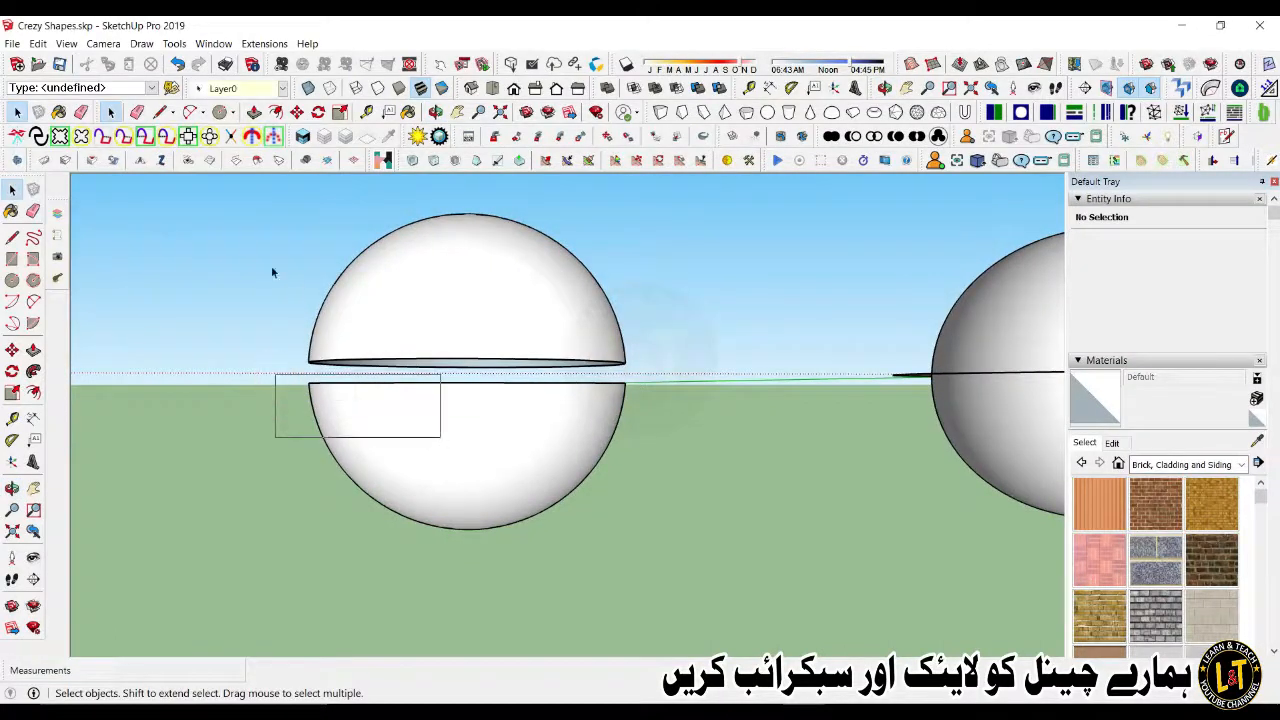
{"action": "left_click_drag", "start_coordinate": [241, 194], "coordinate": [641, 370]}
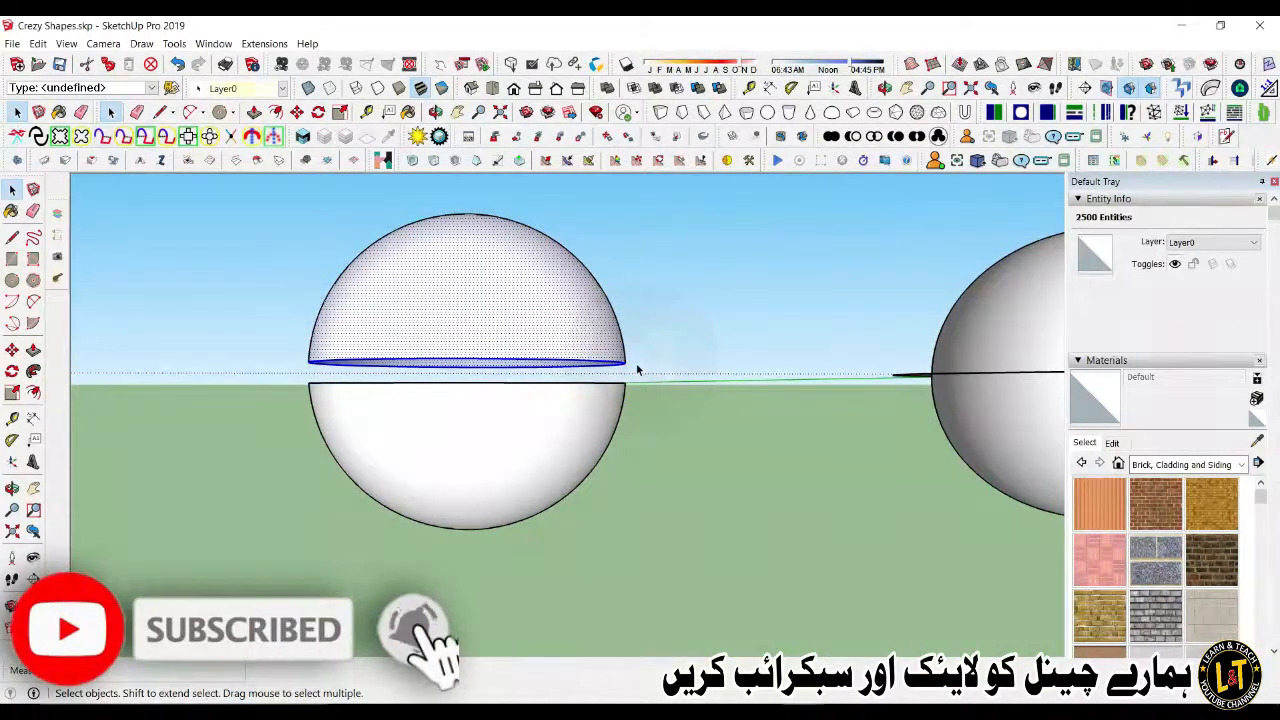
{"action": "key", "text": "Delete"}
{"action": "middle_click_drag", "start_coordinate": [488, 475], "coordinate": [421, 441]}
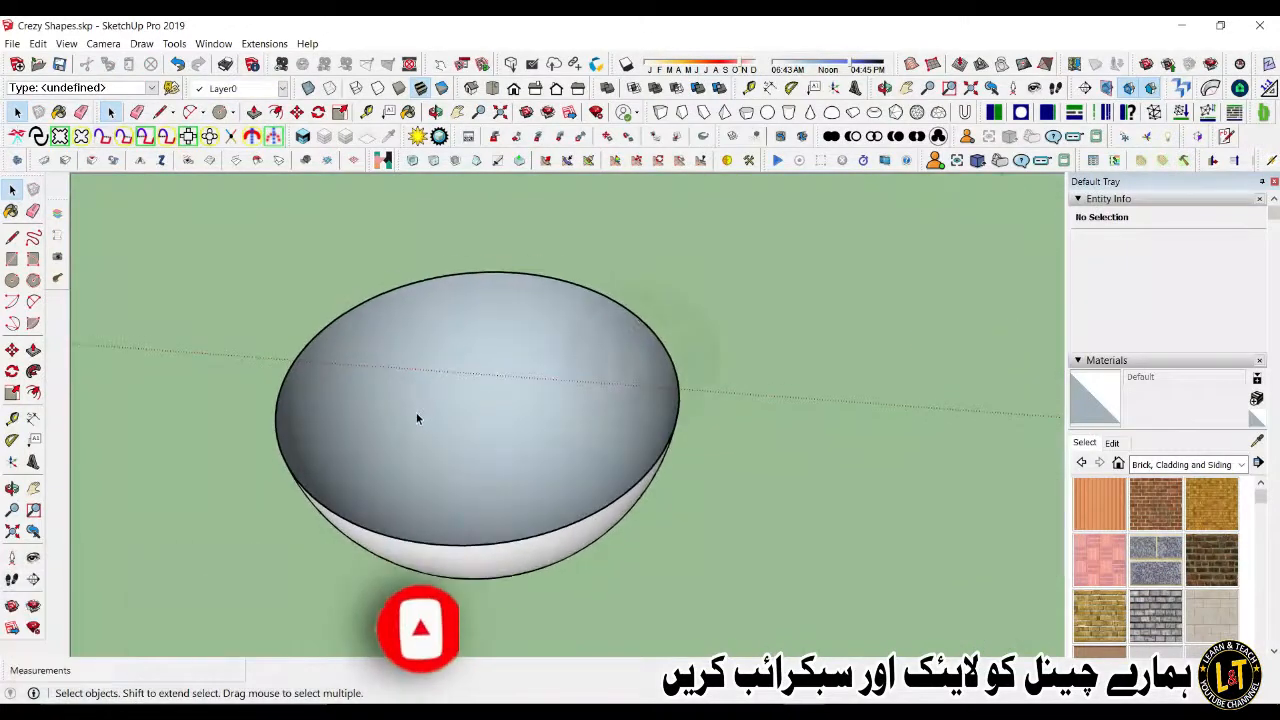
{"action": "scroll", "coordinate": [412, 466], "scroll_direction": "down", "scroll_amount": 2}
{"action": "middle_click_drag", "start_coordinate": [443, 563], "coordinate": [548, 518]}
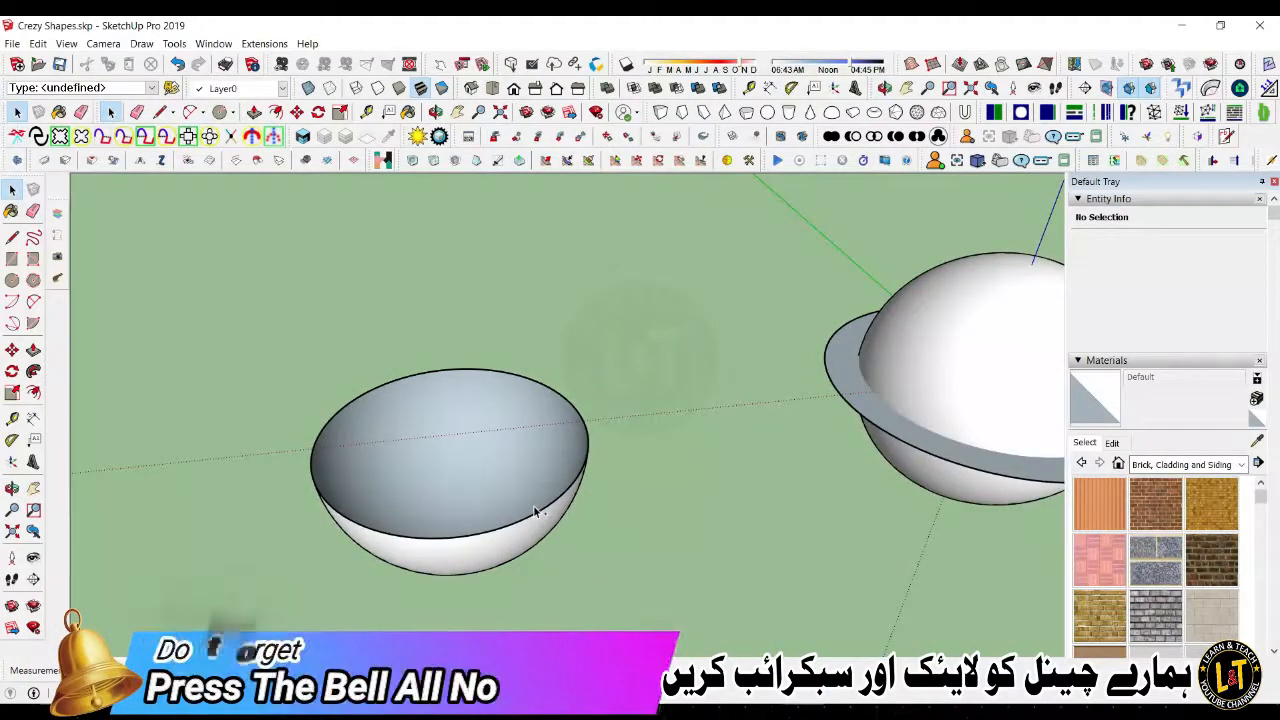
Step: Undo the deletion of the upper half and the ring, and delete the ring face around the copied sphere again
{"action": "key", "text": "ctrl+z"}
{"action": "key", "text": "ctrl+z"}
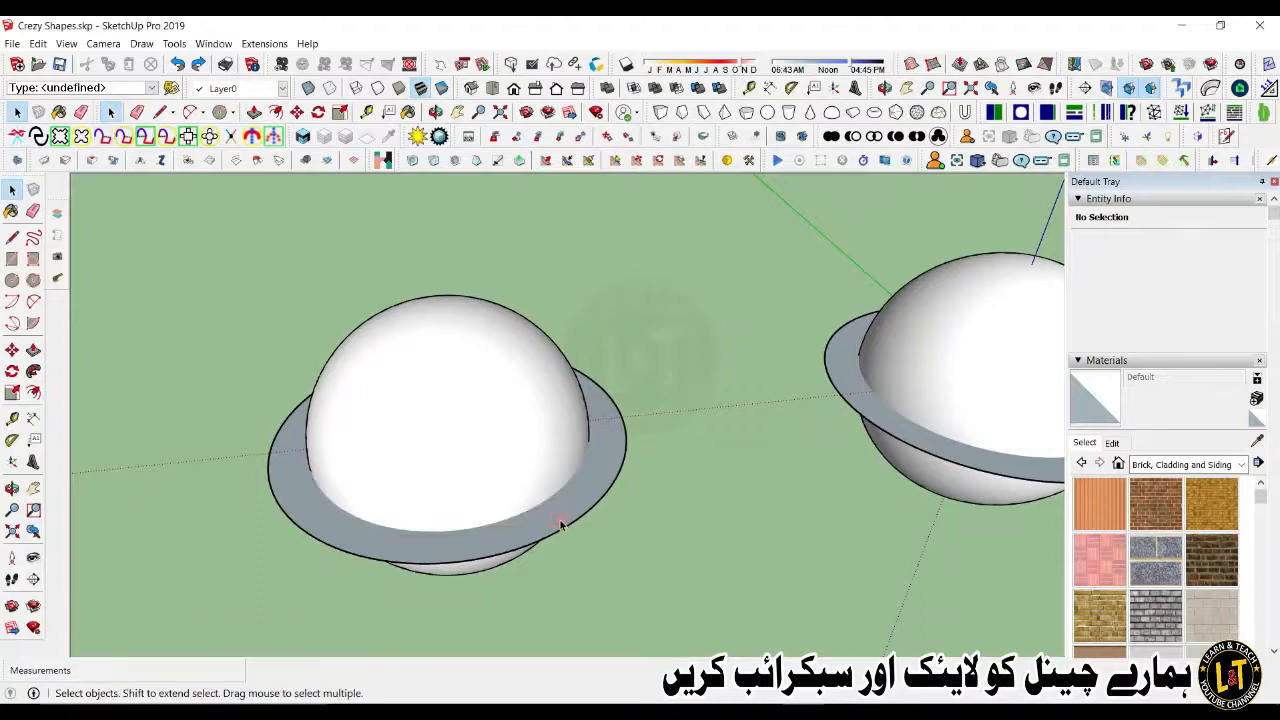
{"action": "left_click", "coordinate": [562, 525]}
{"action": "key", "text": "Delete"}
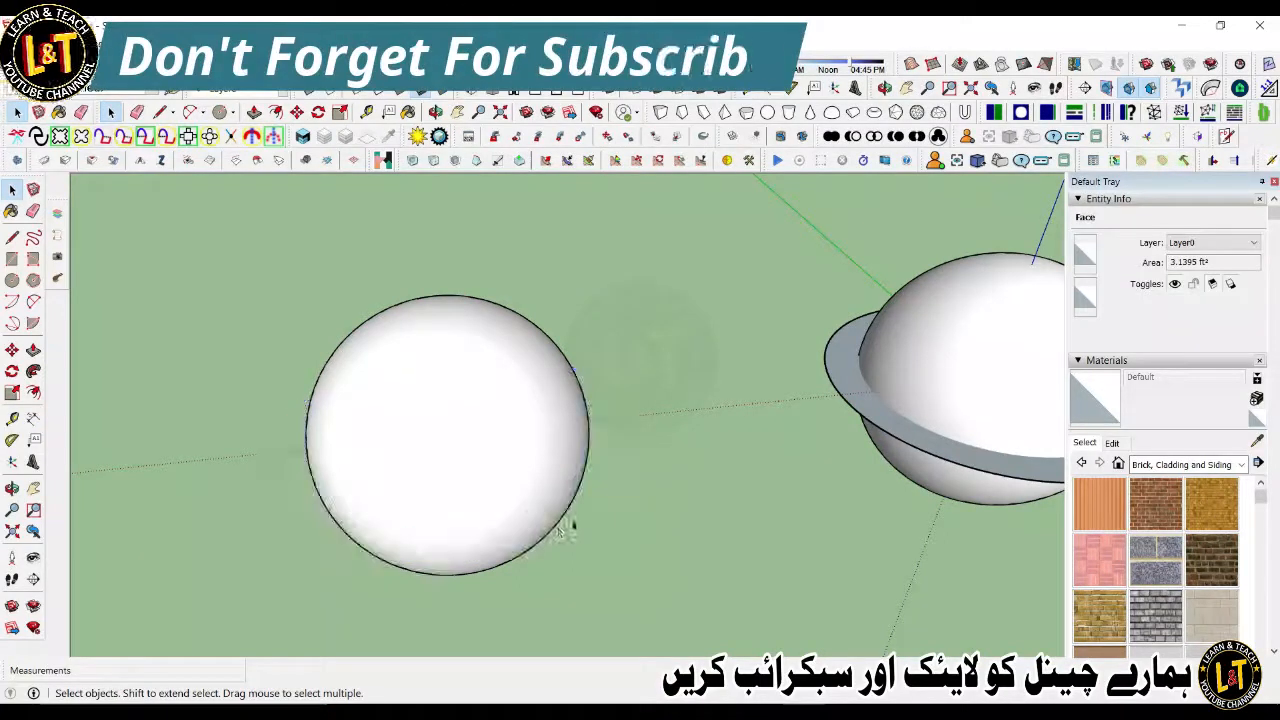
{"action": "middle_click_drag", "start_coordinate": [495, 537], "coordinate": [403, 434]}
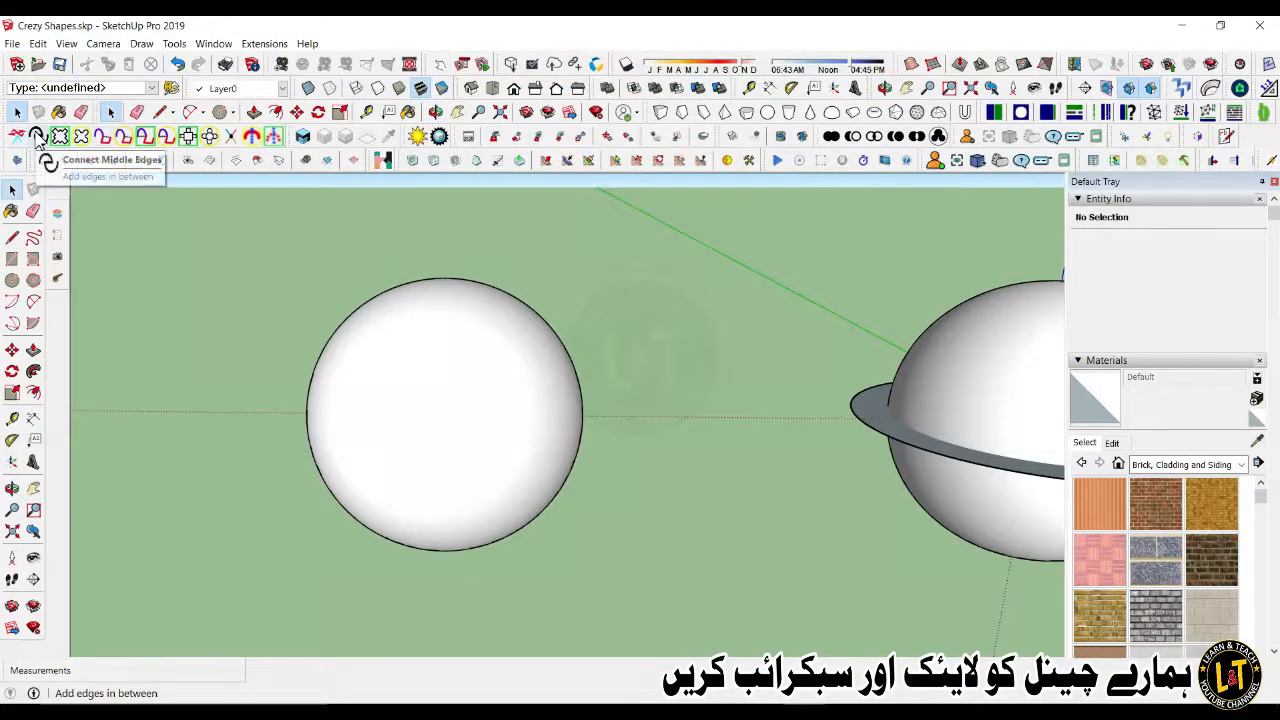
Step: Show the hidden geometry and trace a line along four consecutive horizontal grid segments on the front of the copied sphere
{"action": "left_click", "coordinate": [64, 43]}
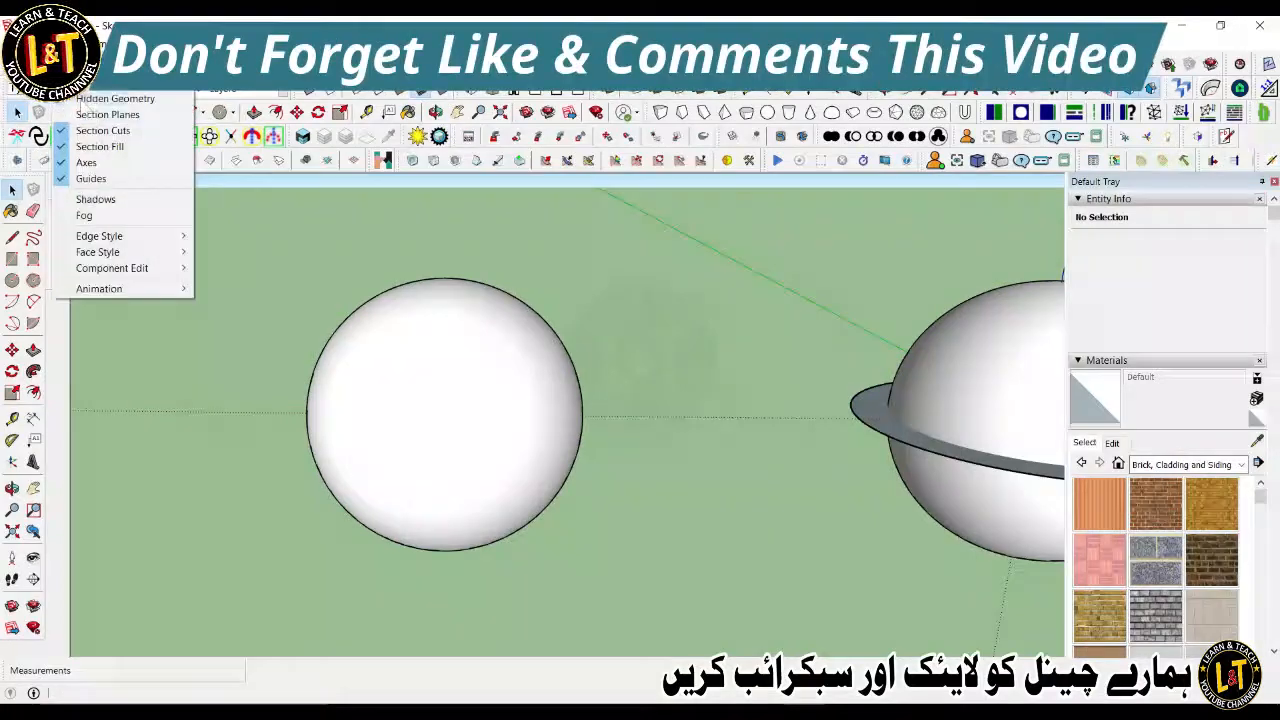
{"action": "left_click", "coordinate": [112, 96]}
{"action": "scroll", "coordinate": [494, 443], "scroll_direction": "up", "scroll_amount": 5}
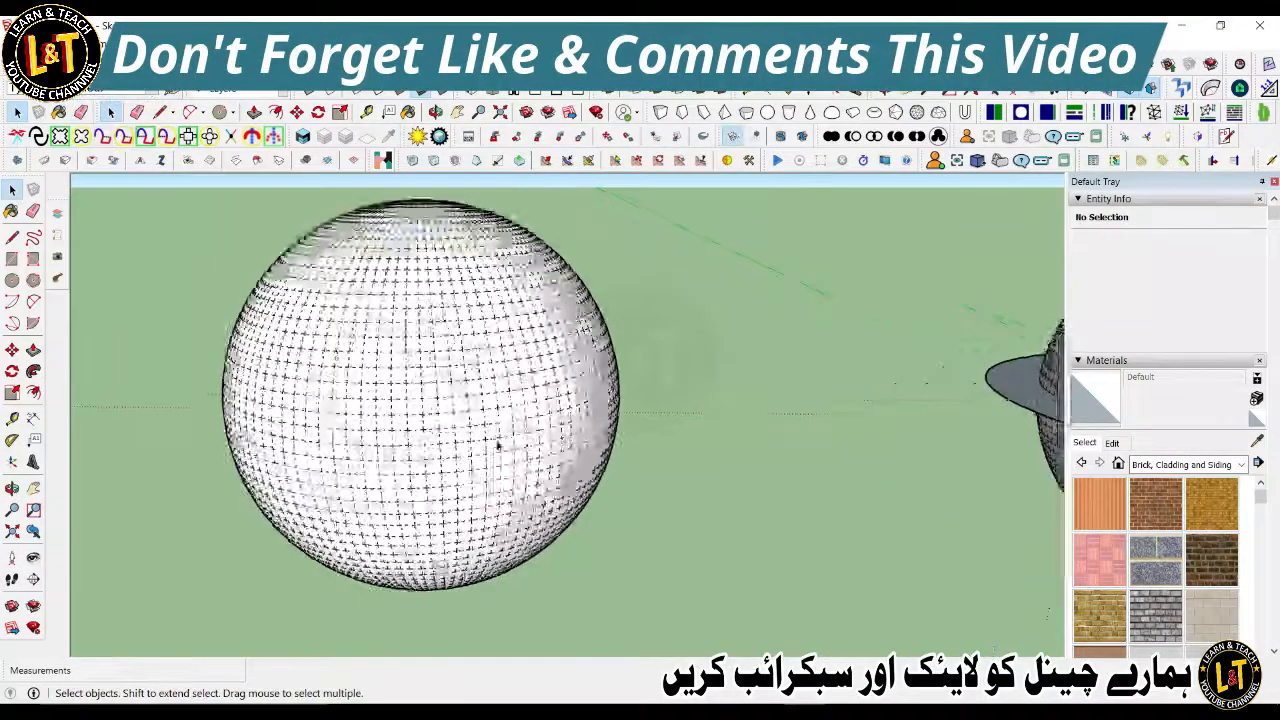
{"action": "key", "text": "l"}
{"action": "scroll", "coordinate": [494, 440], "scroll_direction": "up", "scroll_amount": 6}
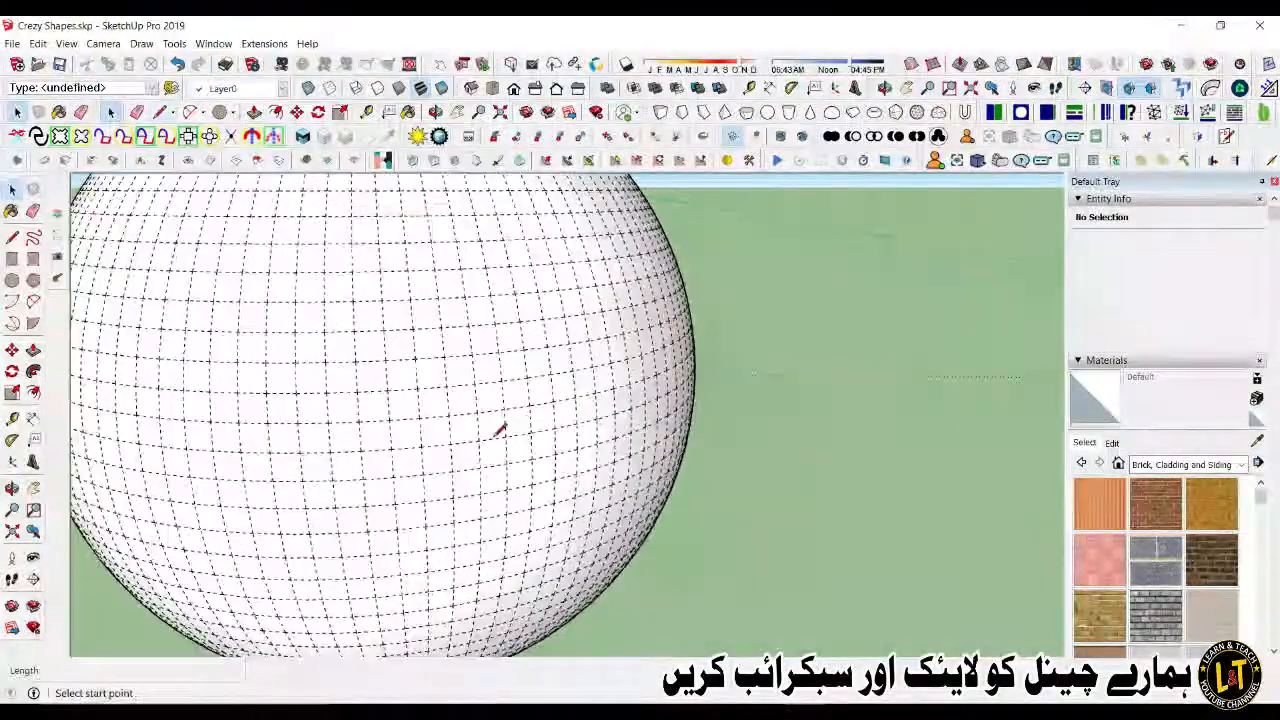
{"action": "left_click", "coordinate": [510, 394]}
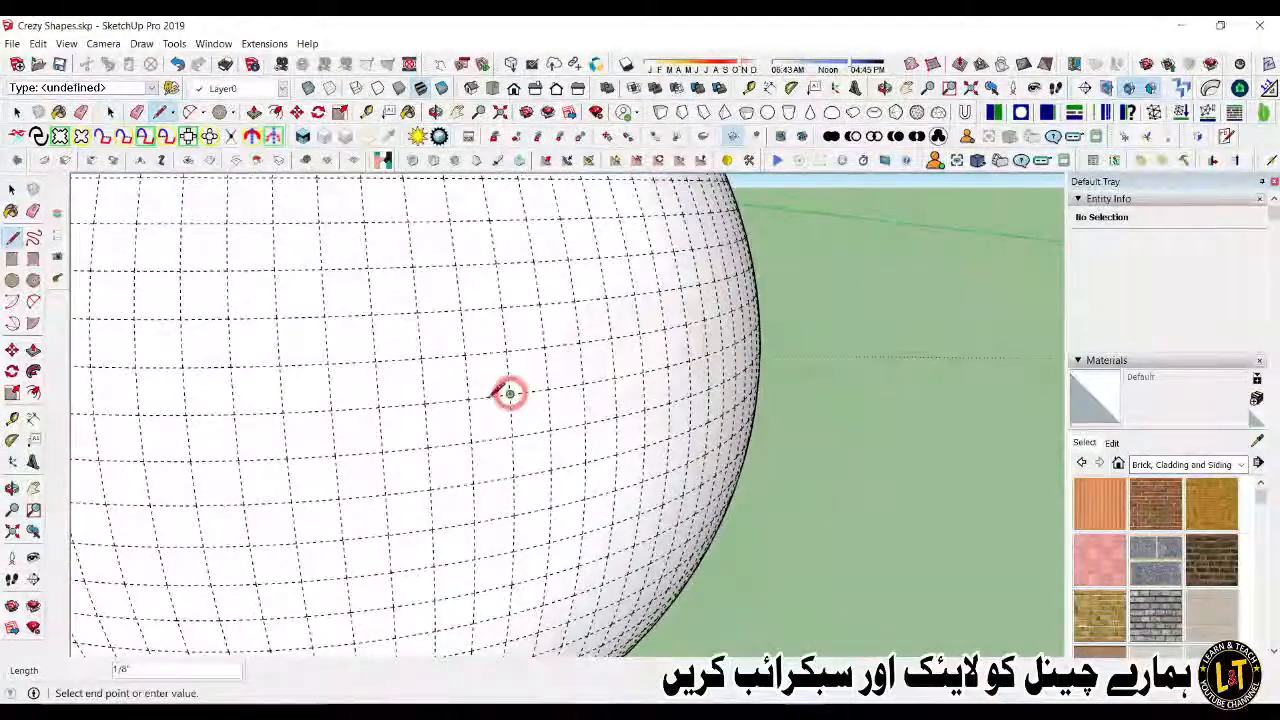
{"action": "left_click", "coordinate": [468, 398]}
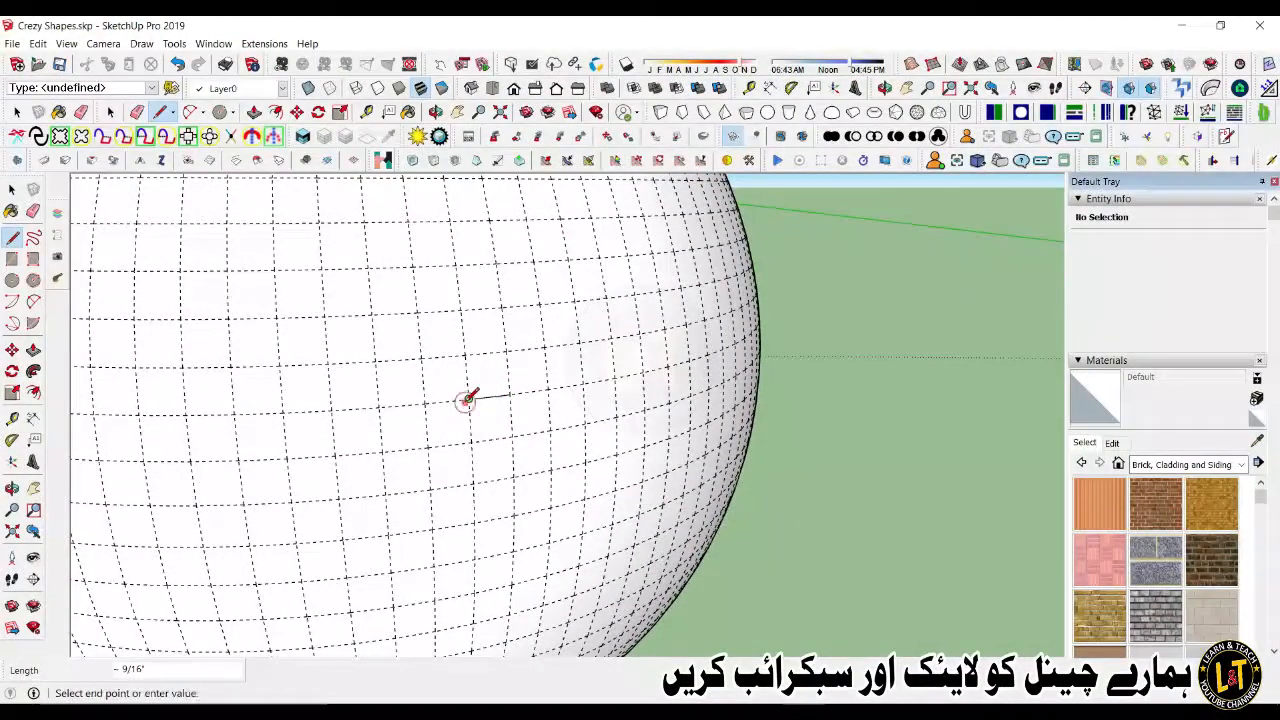
{"action": "left_click", "coordinate": [425, 402]}
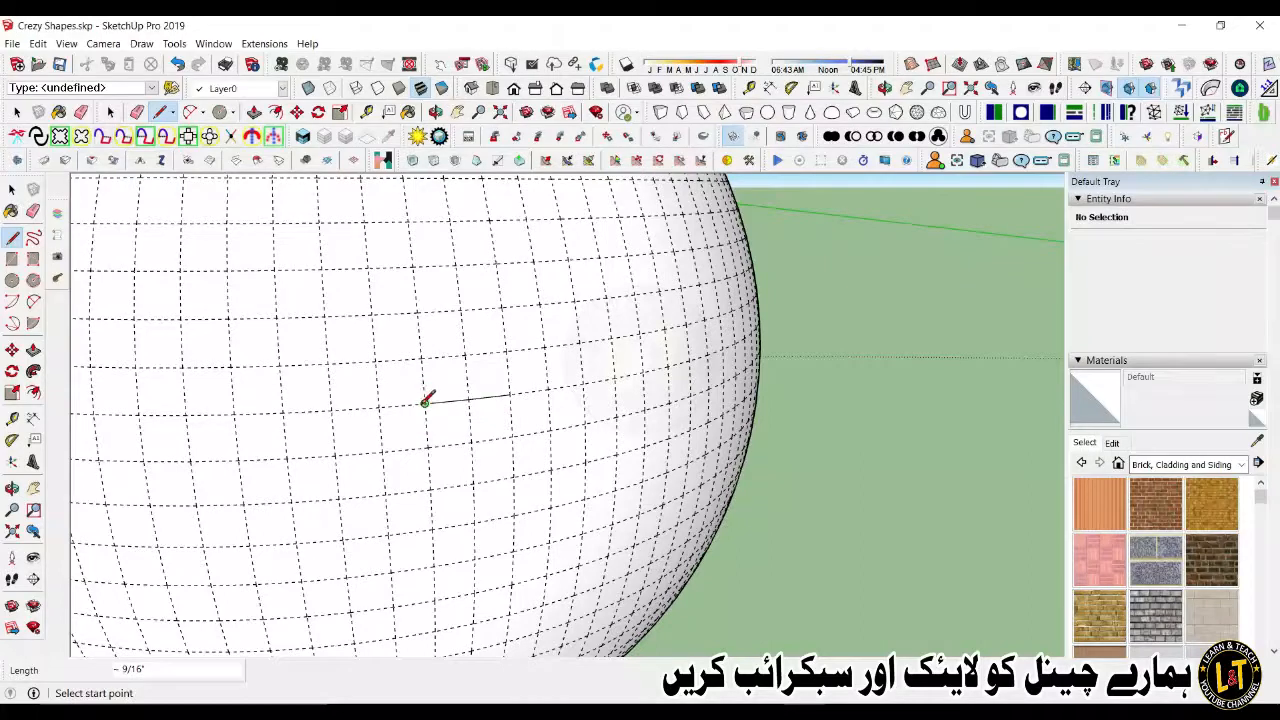
{"action": "left_click", "coordinate": [379, 406]}
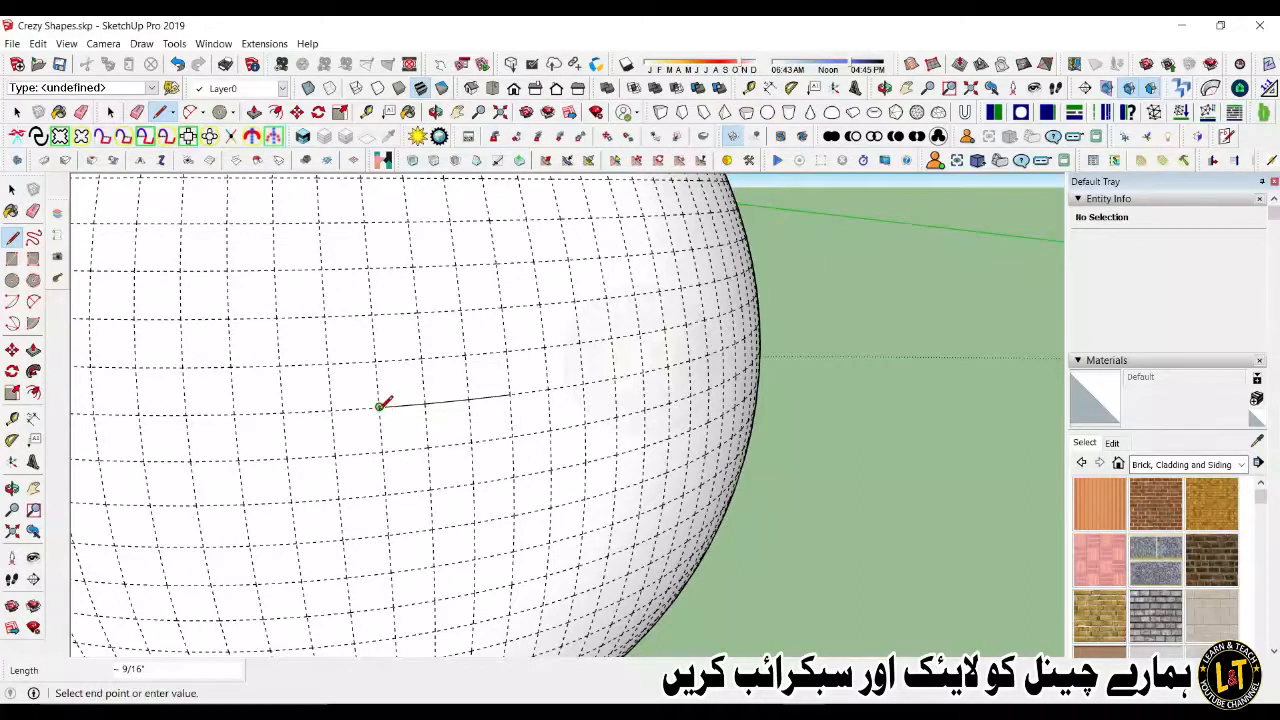
{"action": "left_click", "coordinate": [331, 410]}
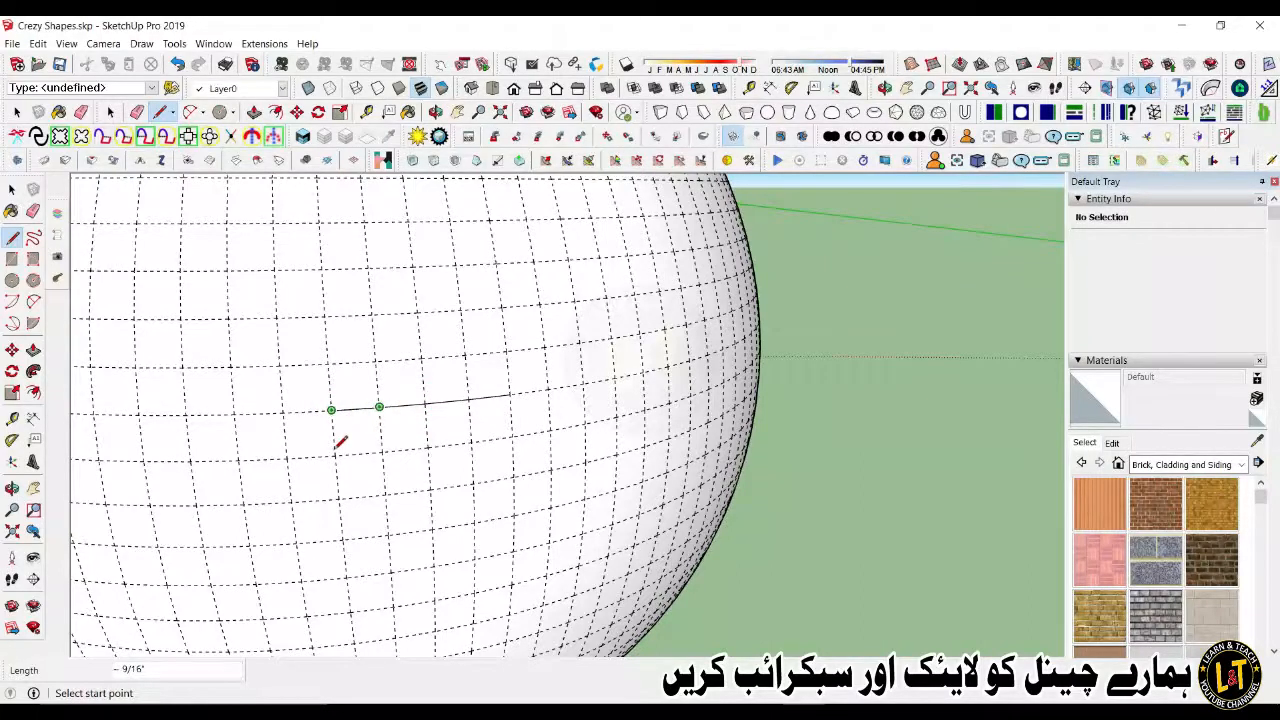
Step: Trace one vertical grid segment down from the line's far end and three horizontal segments back beneath the line
{"action": "left_click", "coordinate": [336, 455]}
{"action": "left_click", "coordinate": [331, 410]}
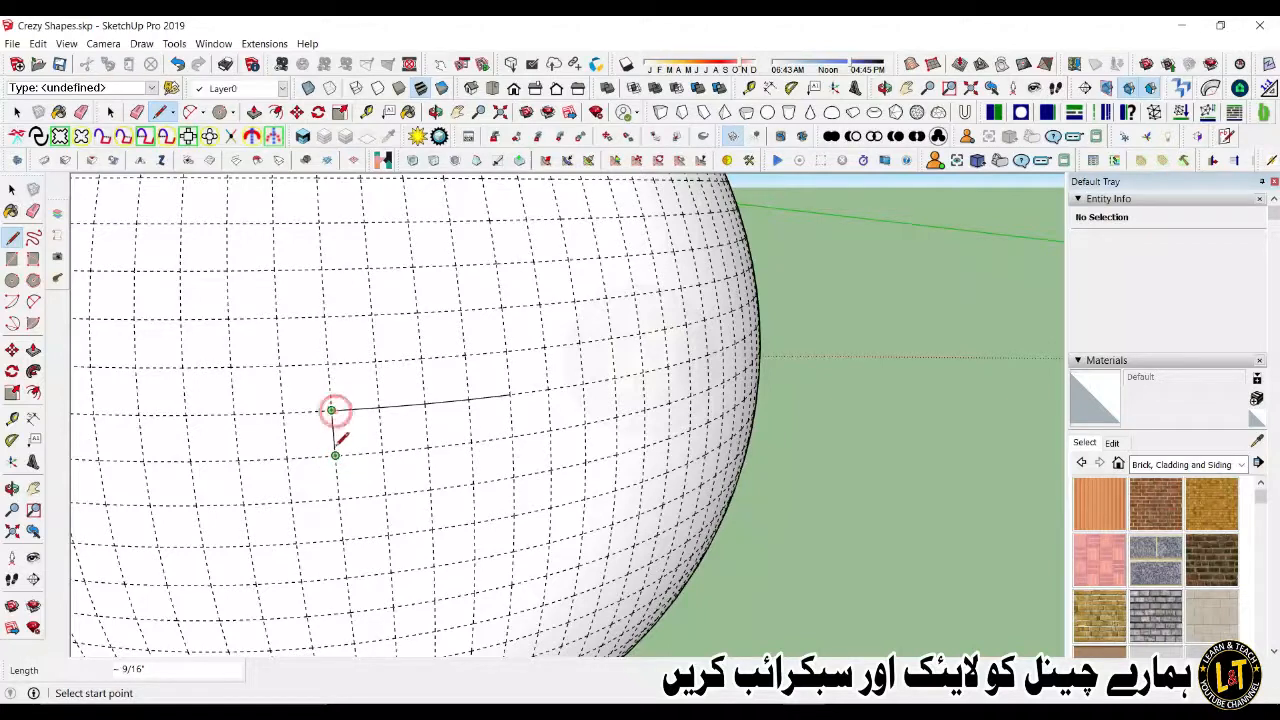
{"action": "left_click", "coordinate": [336, 455]}
{"action": "left_click", "coordinate": [382, 452]}
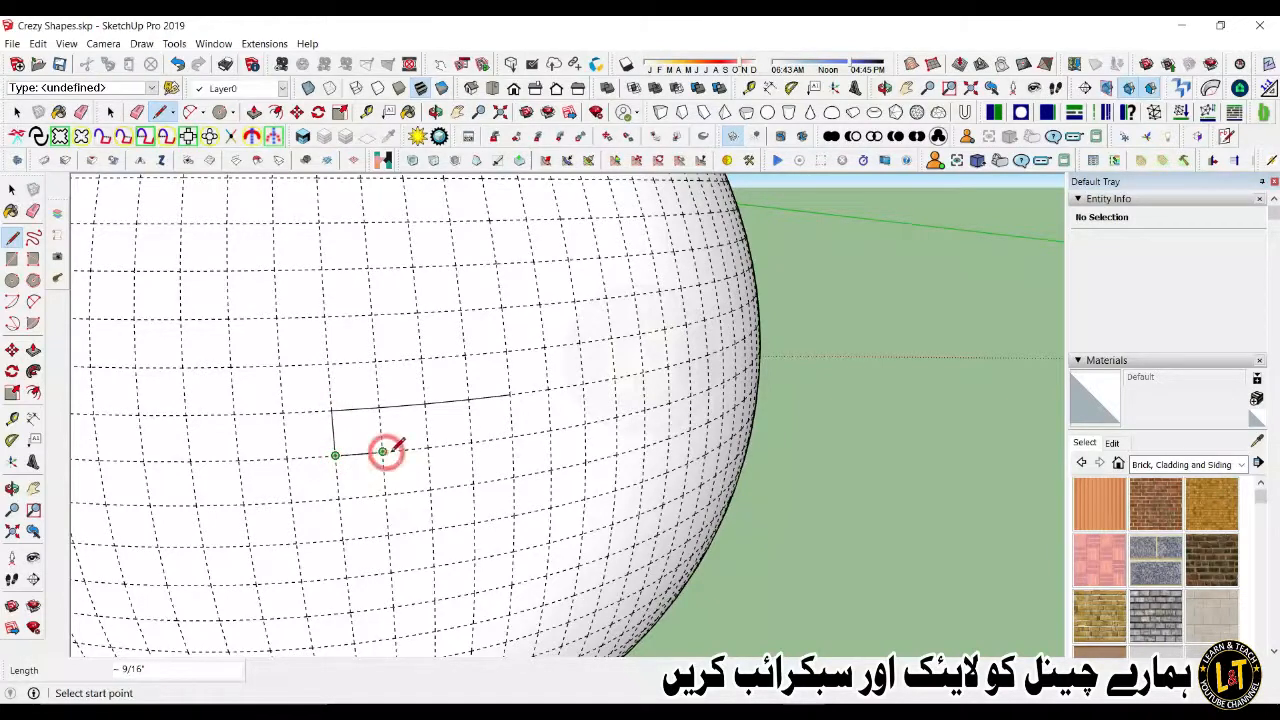
{"action": "left_click", "coordinate": [382, 452]}
{"action": "left_click", "coordinate": [428, 446]}
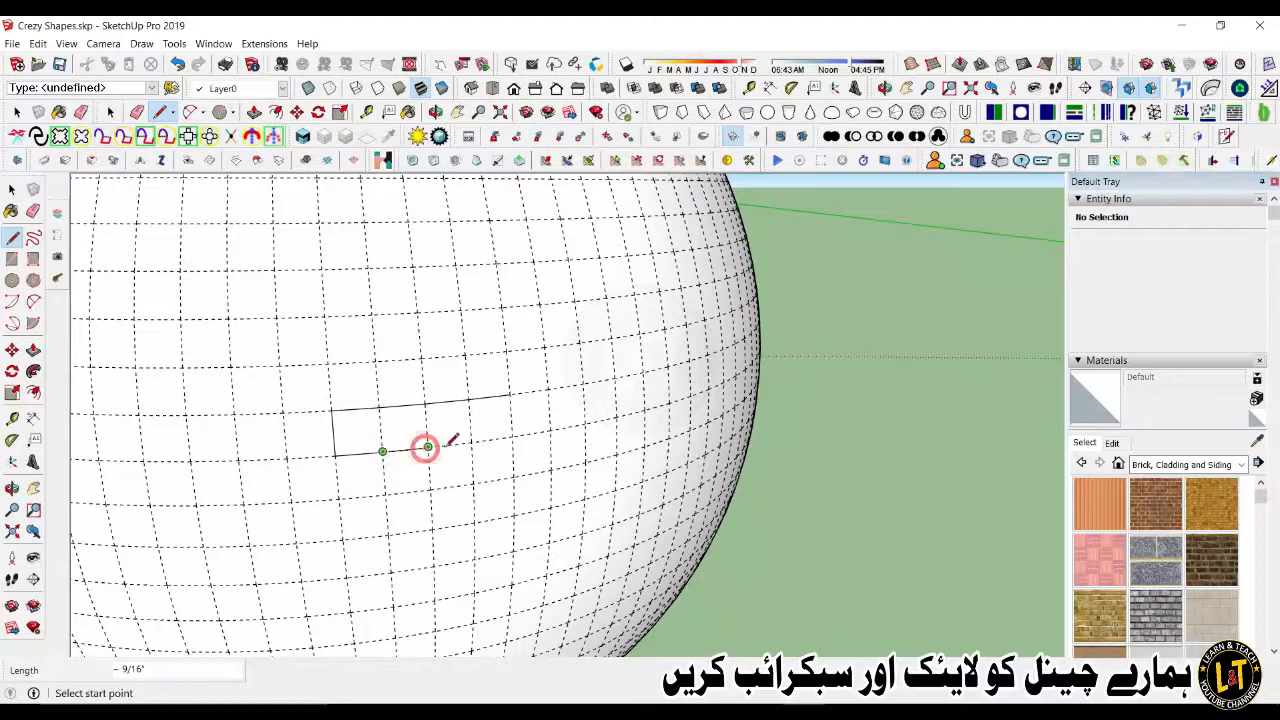
{"action": "left_click", "coordinate": [428, 446]}
{"action": "left_click", "coordinate": [472, 441]}
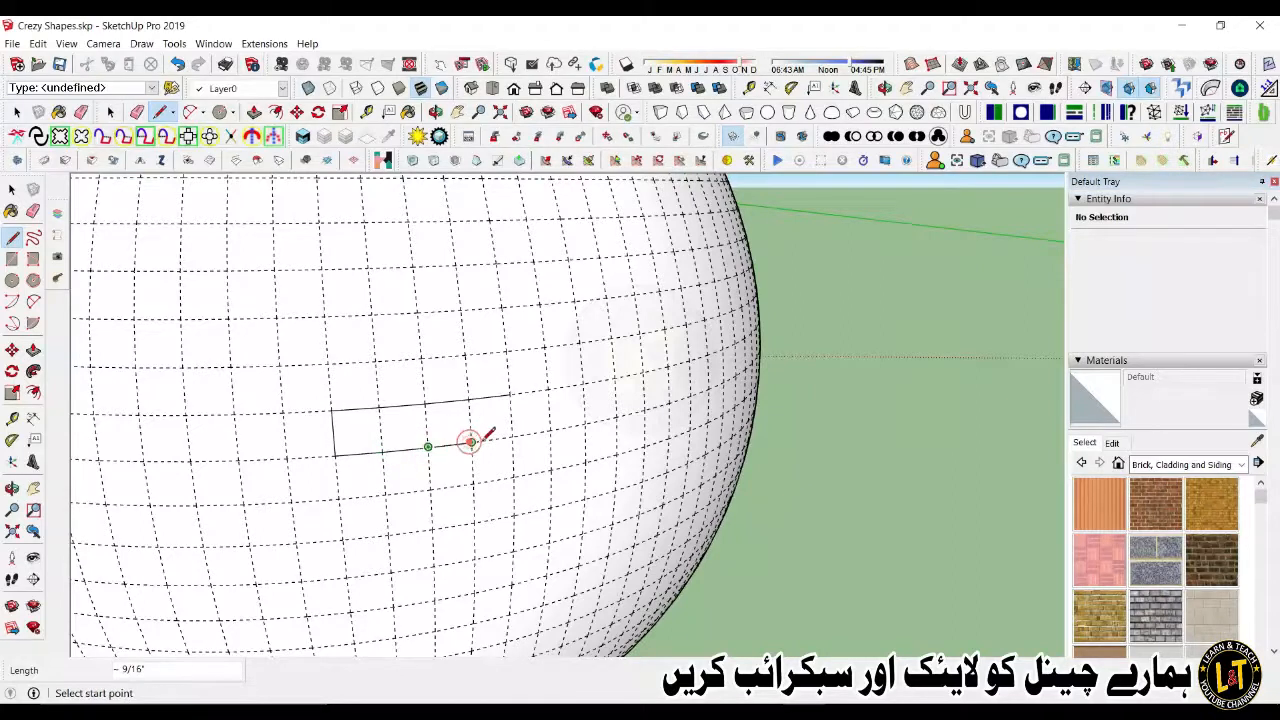
Step: Draw the fourth lower segment and the remaining end edge to close the four-cell rectangular outline on the sphere
{"action": "left_click", "coordinate": [472, 441]}
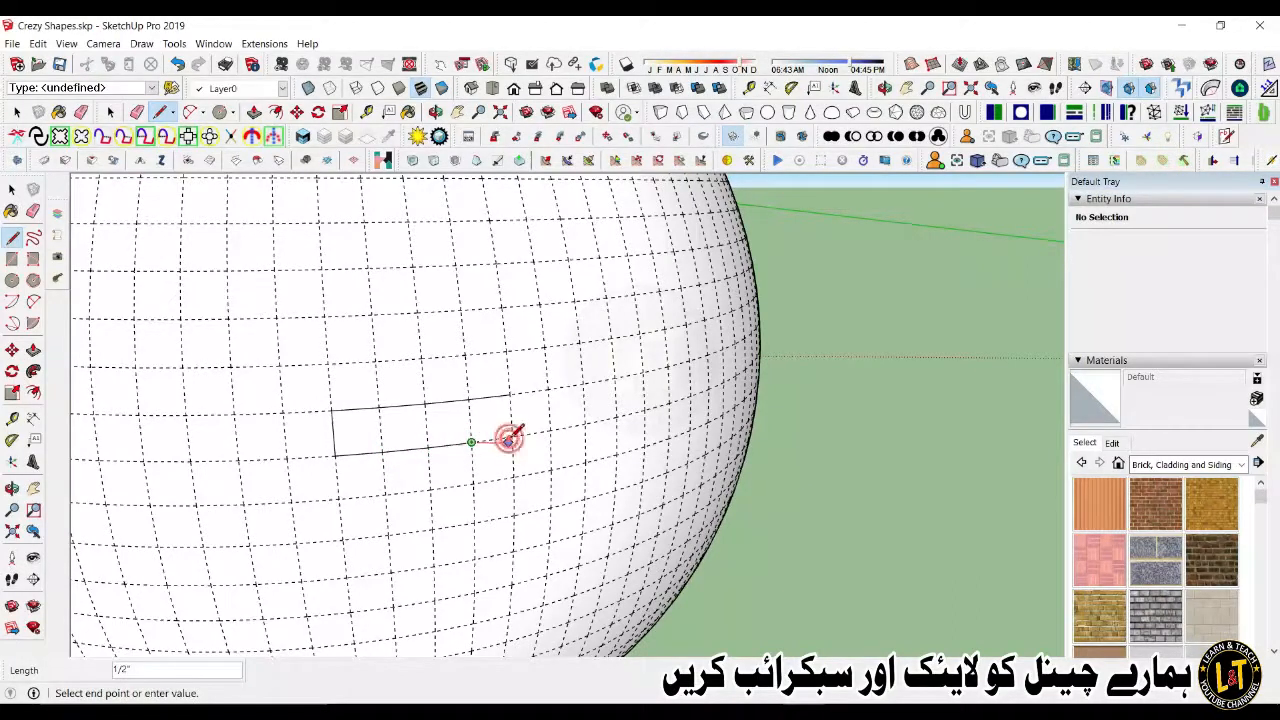
{"action": "left_click", "coordinate": [508, 439]}
{"action": "key", "text": "ctrl+z"}
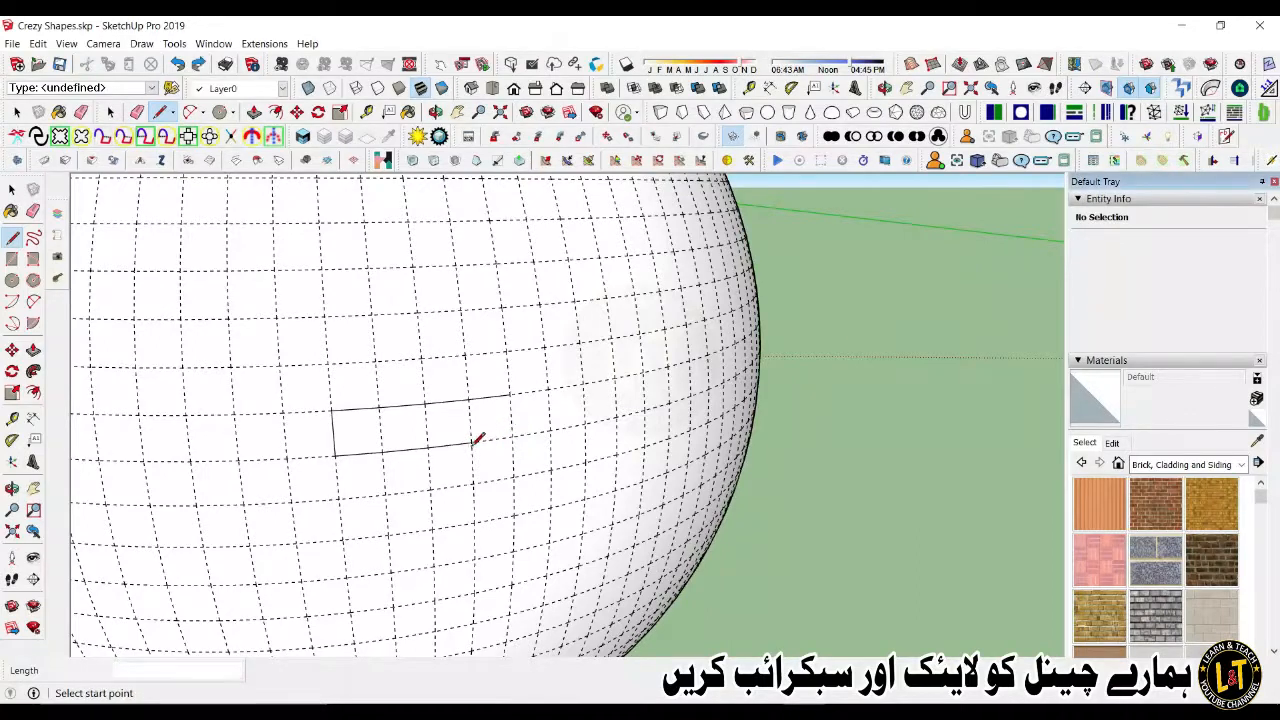
{"action": "left_click", "coordinate": [472, 441]}
{"action": "left_click", "coordinate": [509, 440]}
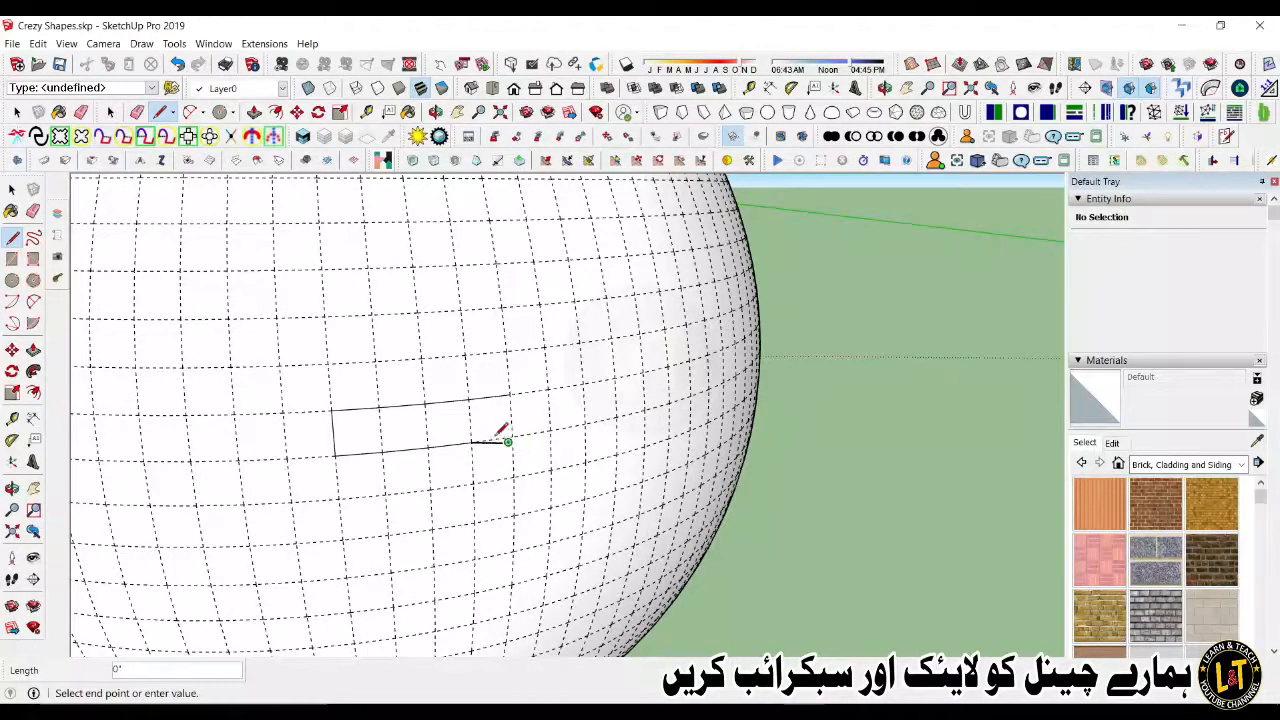
{"action": "left_click", "coordinate": [472, 441]}
{"action": "left_click", "coordinate": [511, 437]}
{"action": "left_click", "coordinate": [510, 395]}
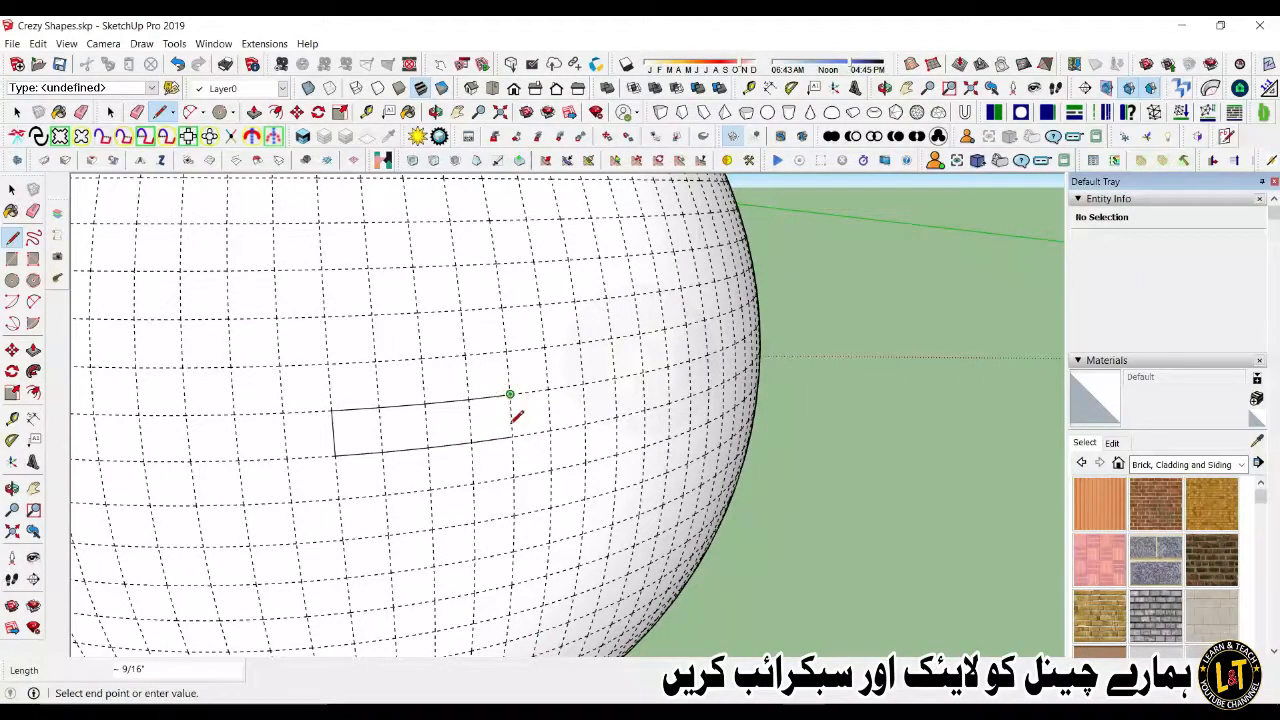
{"action": "left_click", "coordinate": [511, 436]}
Step: Erase the three hidden edges inside the rectangular outline to cut a slot, and hide the hidden geometry
{"action": "key", "text": "e"}
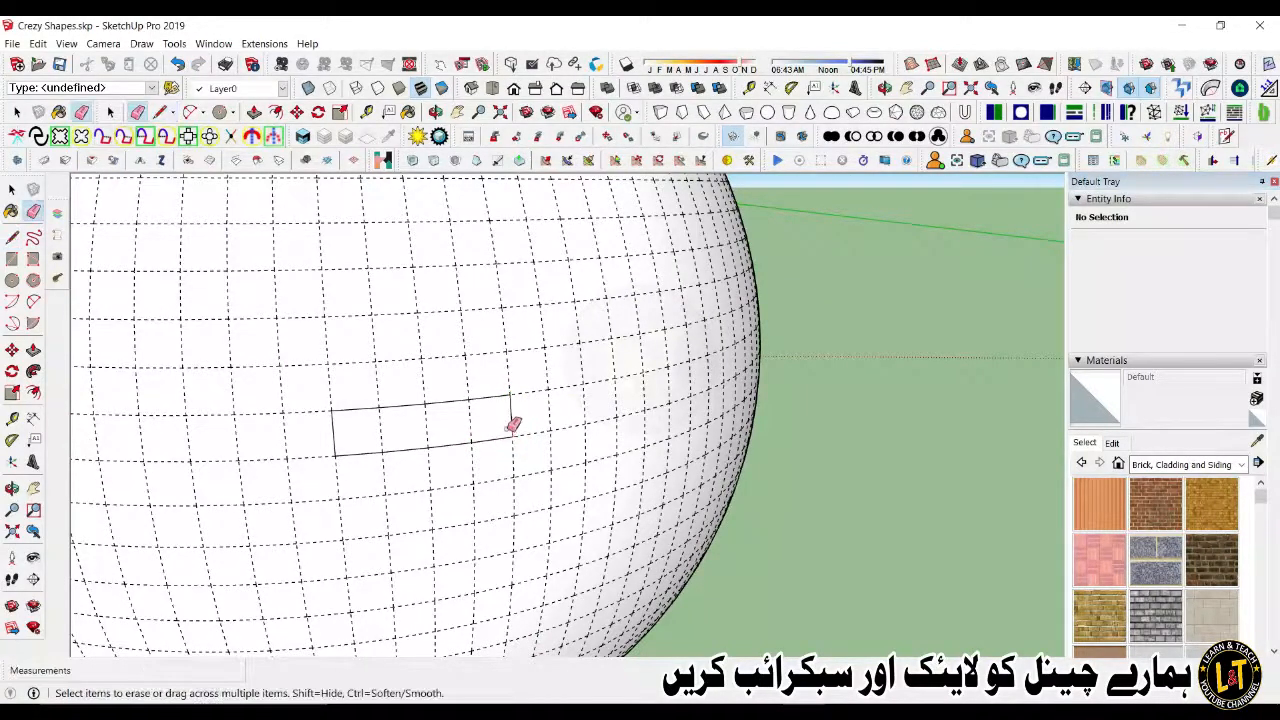
{"action": "left_click", "coordinate": [467, 420]}
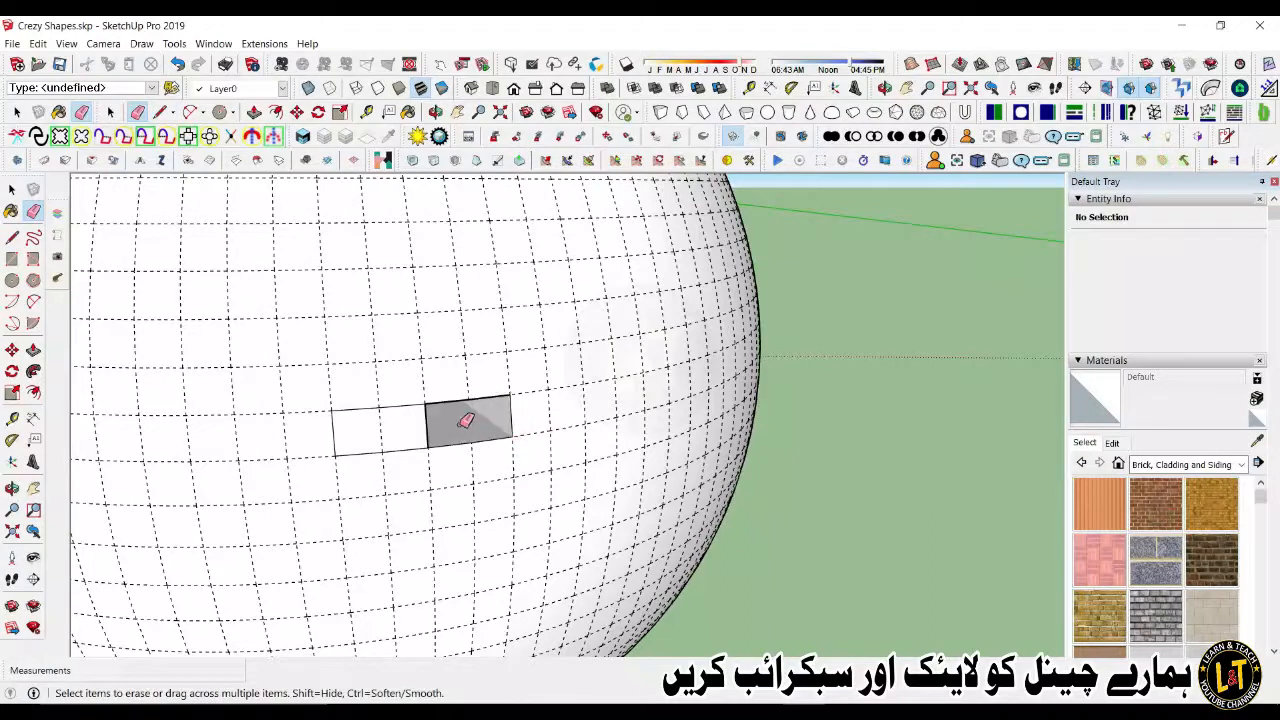
{"action": "left_click_drag", "start_coordinate": [433, 425], "coordinate": [404, 433]}
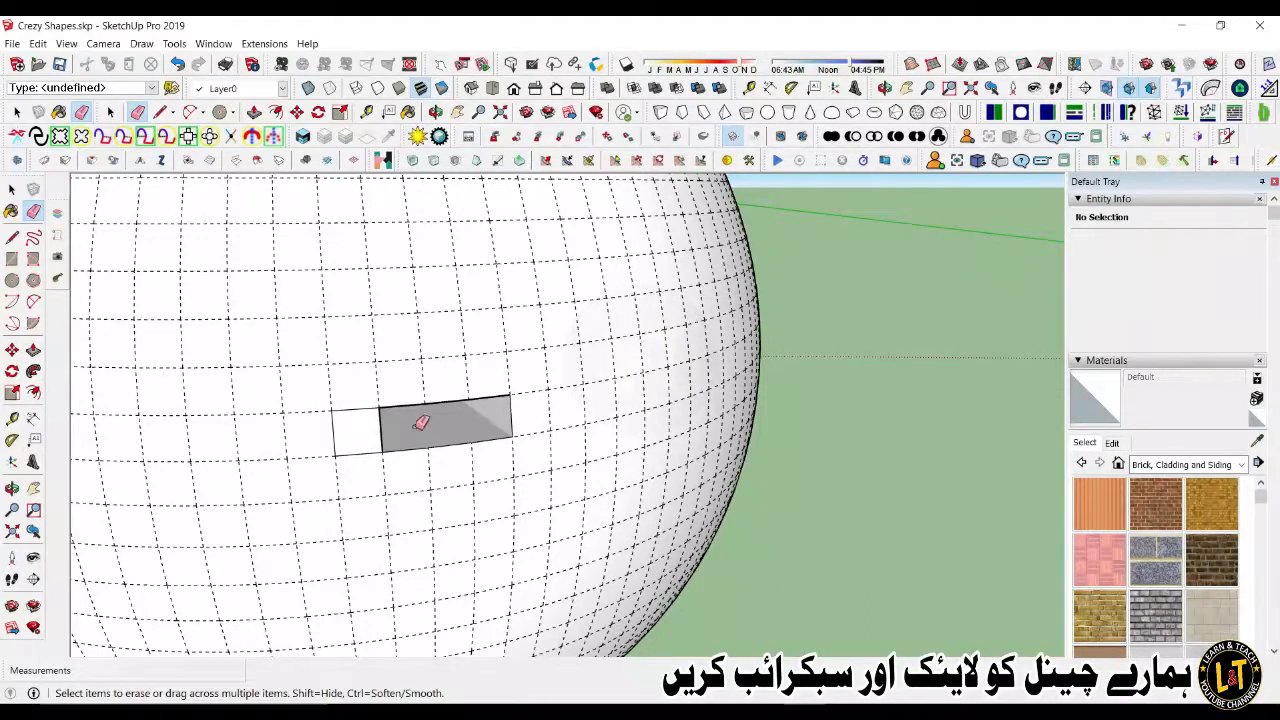
{"action": "left_click", "coordinate": [383, 429]}
{"action": "mouse_move", "coordinate": [420, 383]}
{"action": "middle_mouse_down"}
{"action": "mouse_move", "coordinate": [414, 366]}
{"action": "mouse_move", "coordinate": [386, 447]}
{"action": "mouse_move", "coordinate": [432, 466]}
{"action": "middle_mouse_up"}
{"action": "scroll", "coordinate": [432, 468], "scroll_direction": "down", "scroll_amount": 5}
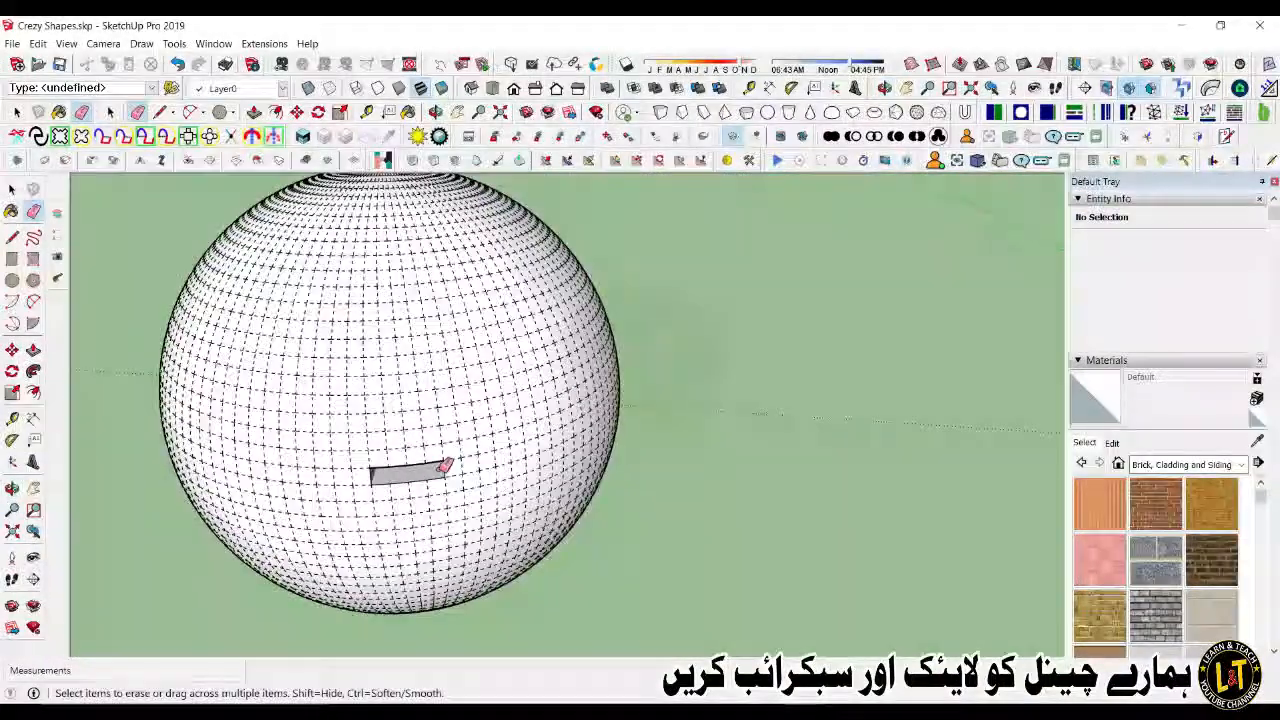
{"action": "scroll", "coordinate": [443, 466], "scroll_direction": "down", "scroll_amount": 1}
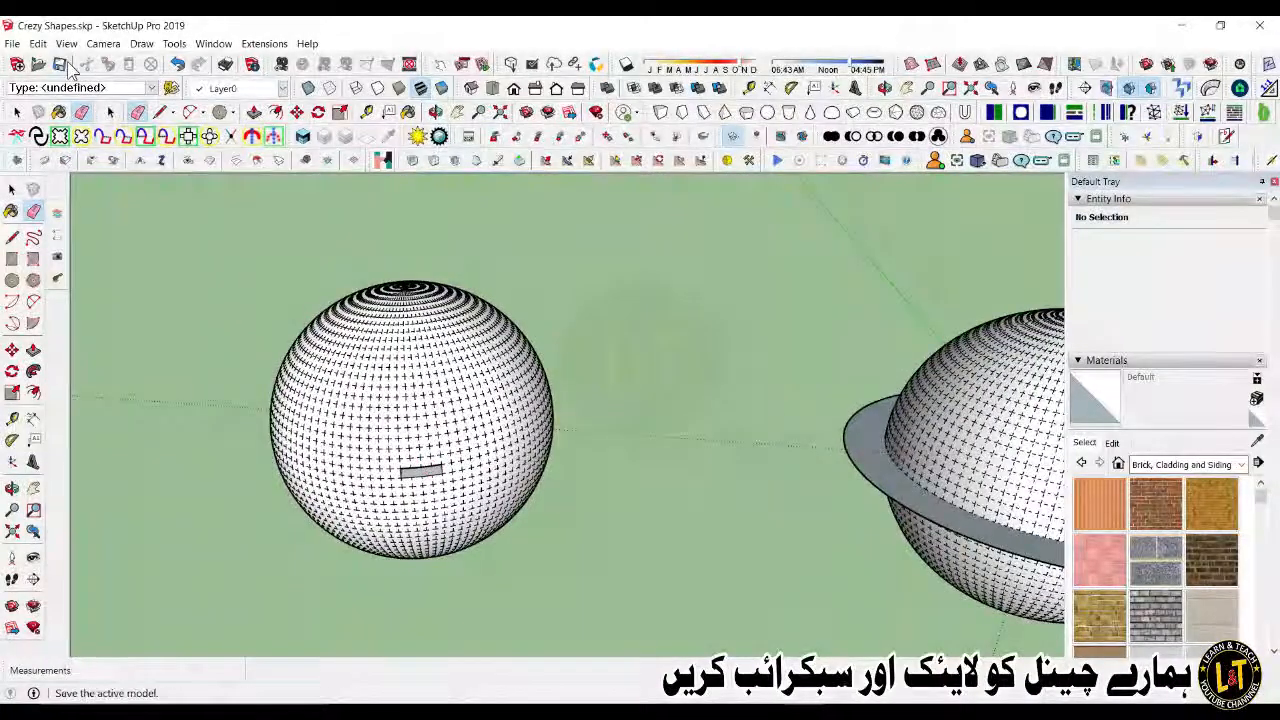
{"action": "left_click", "coordinate": [67, 44]}
{"action": "left_click", "coordinate": [105, 98]}
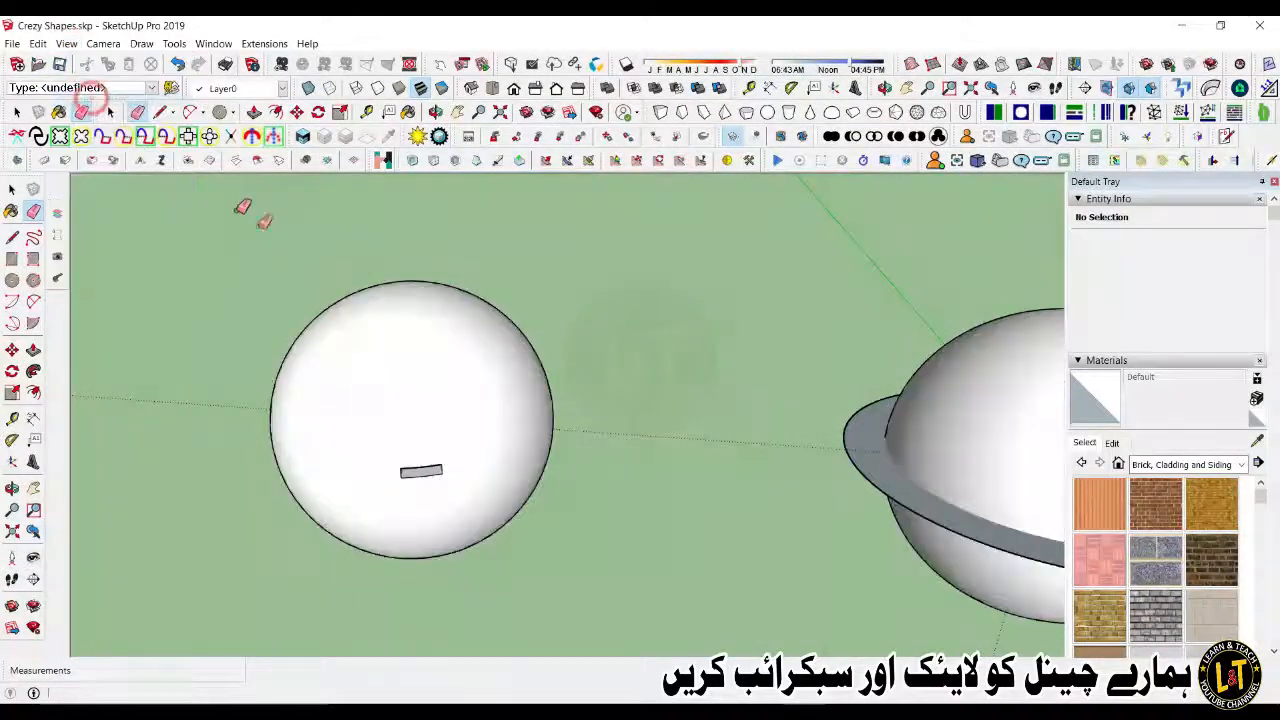
Step: Delete the whole copied sphere, including the edges and faces around its slot
{"action": "key", "text": "space"}
{"action": "left_click_drag", "start_coordinate": [248, 292], "coordinate": [521, 437]}
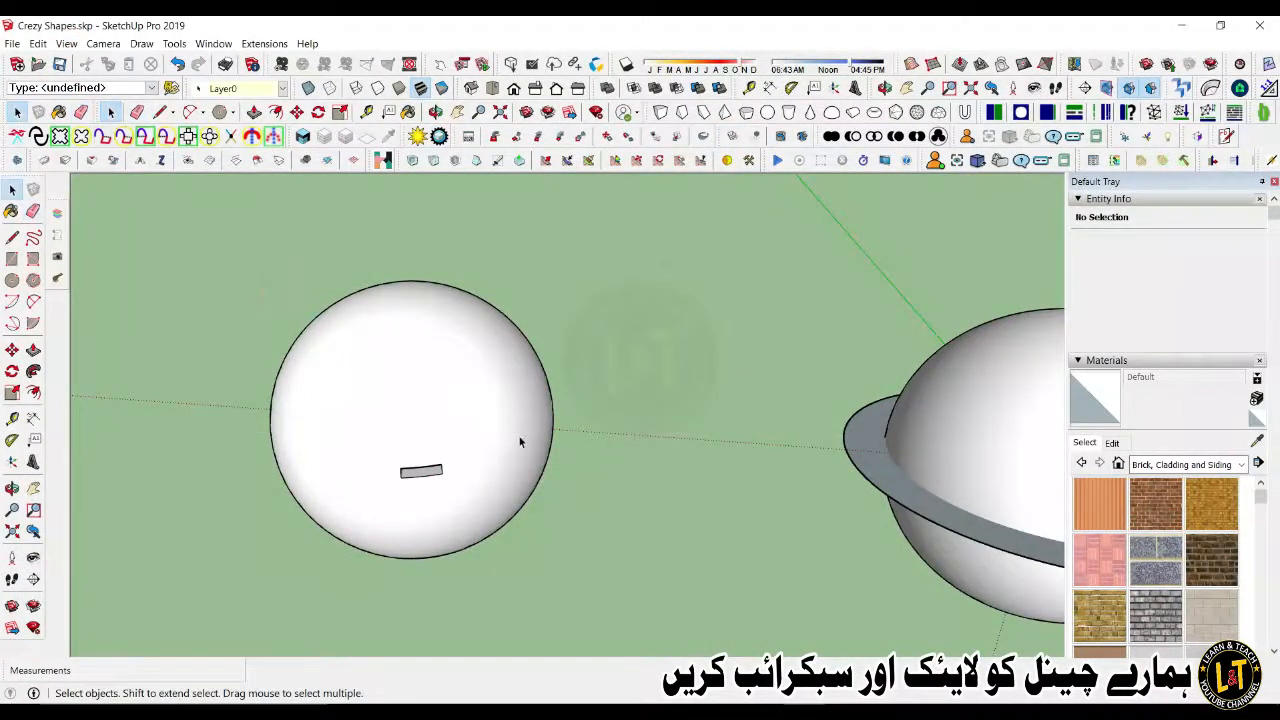
{"action": "left_click", "coordinate": [418, 393]}
{"action": "double_click", "coordinate": [418, 395]}
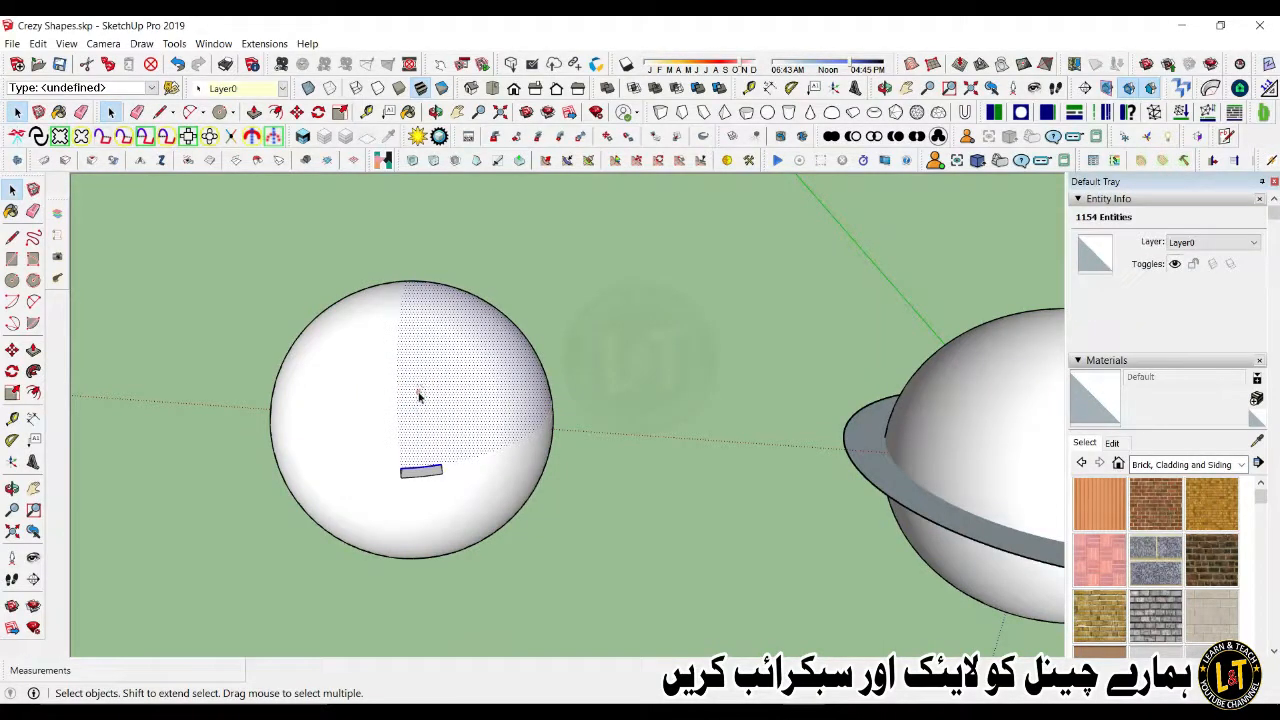
{"action": "left_click_drag", "start_coordinate": [214, 250], "coordinate": [573, 592]}
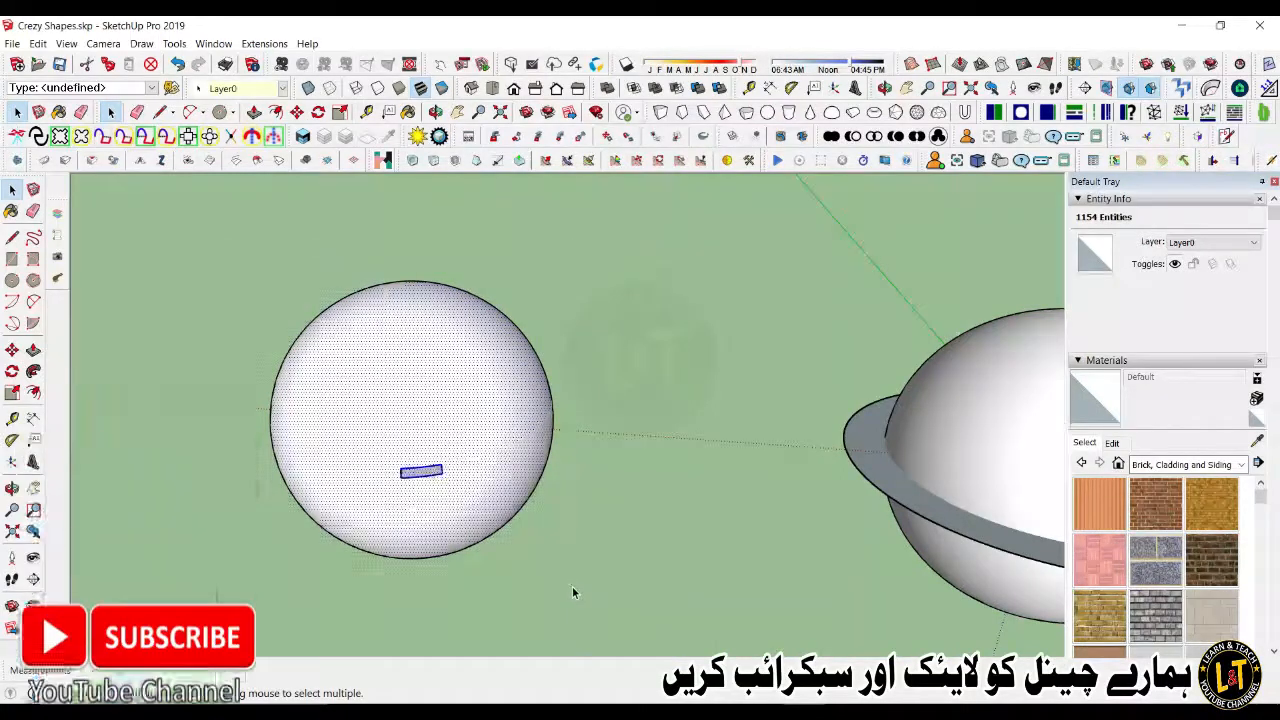
{"action": "key", "text": "Delete"}
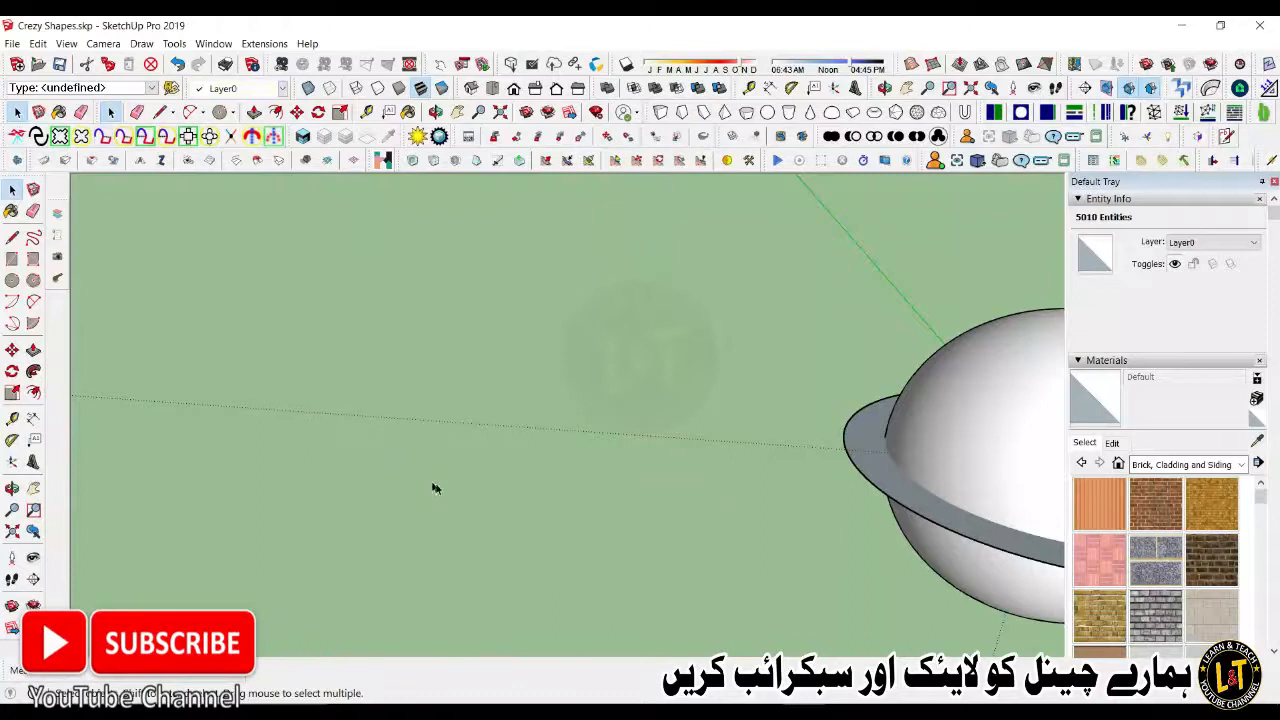
{"action": "scroll", "coordinate": [186, 310], "scroll_direction": "down", "scroll_amount": 1}
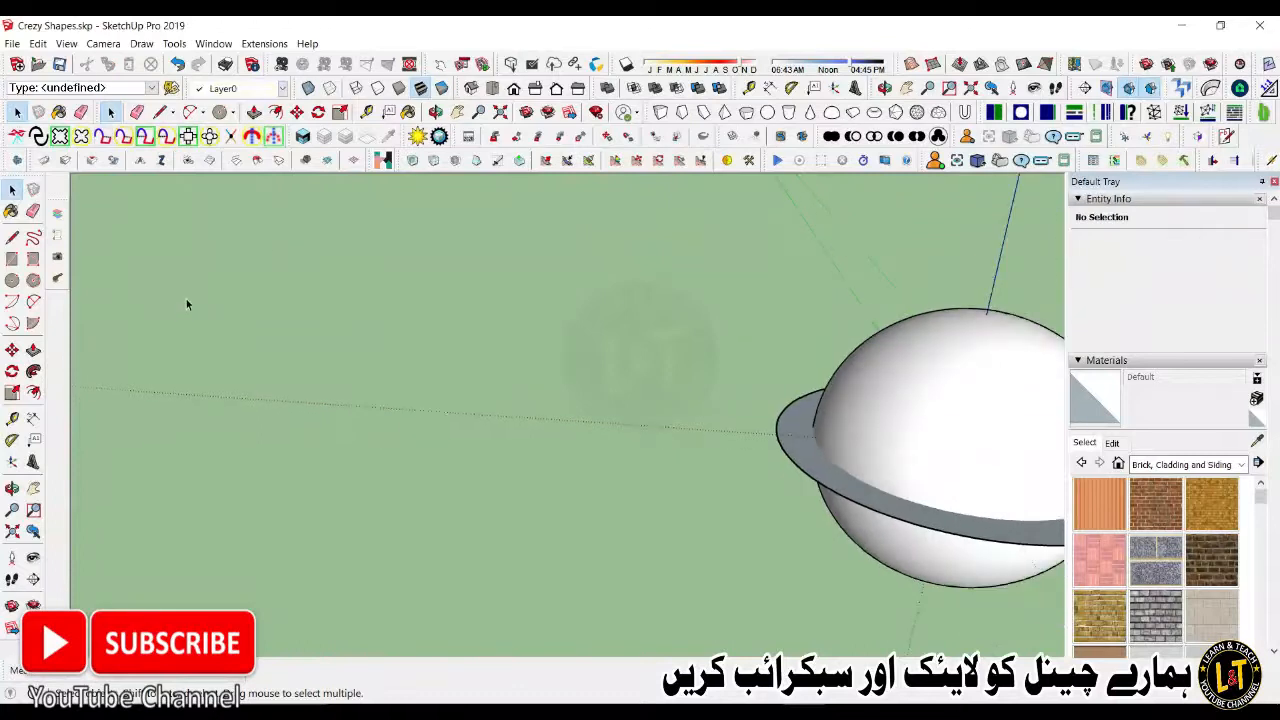
{"action": "left_click", "coordinate": [501, 113]}
{"action": "scroll", "coordinate": [833, 368], "scroll_direction": "down", "scroll_amount": 1}
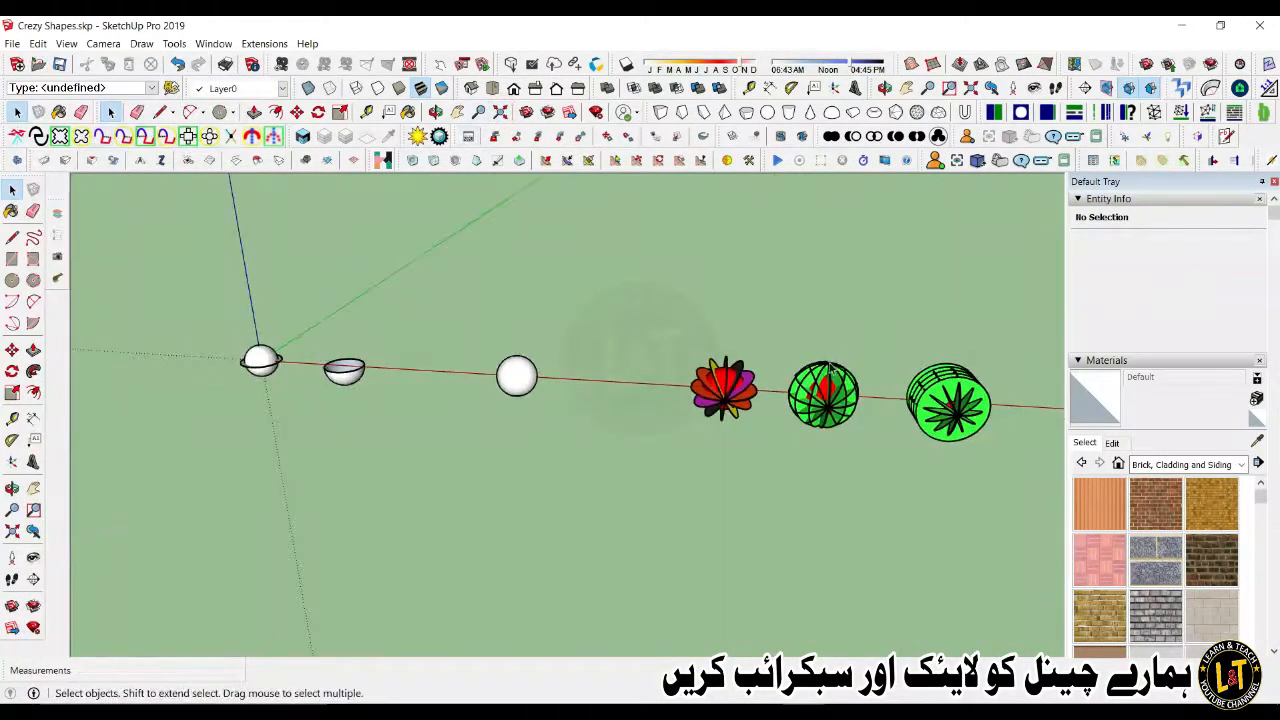
Step: Delete the plain white sphere copy and the half bowl along the red axis
{"action": "scroll", "coordinate": [831, 369], "scroll_direction": "down", "scroll_amount": 1}
{"action": "scroll", "coordinate": [440, 378], "scroll_direction": "up", "scroll_amount": 2}
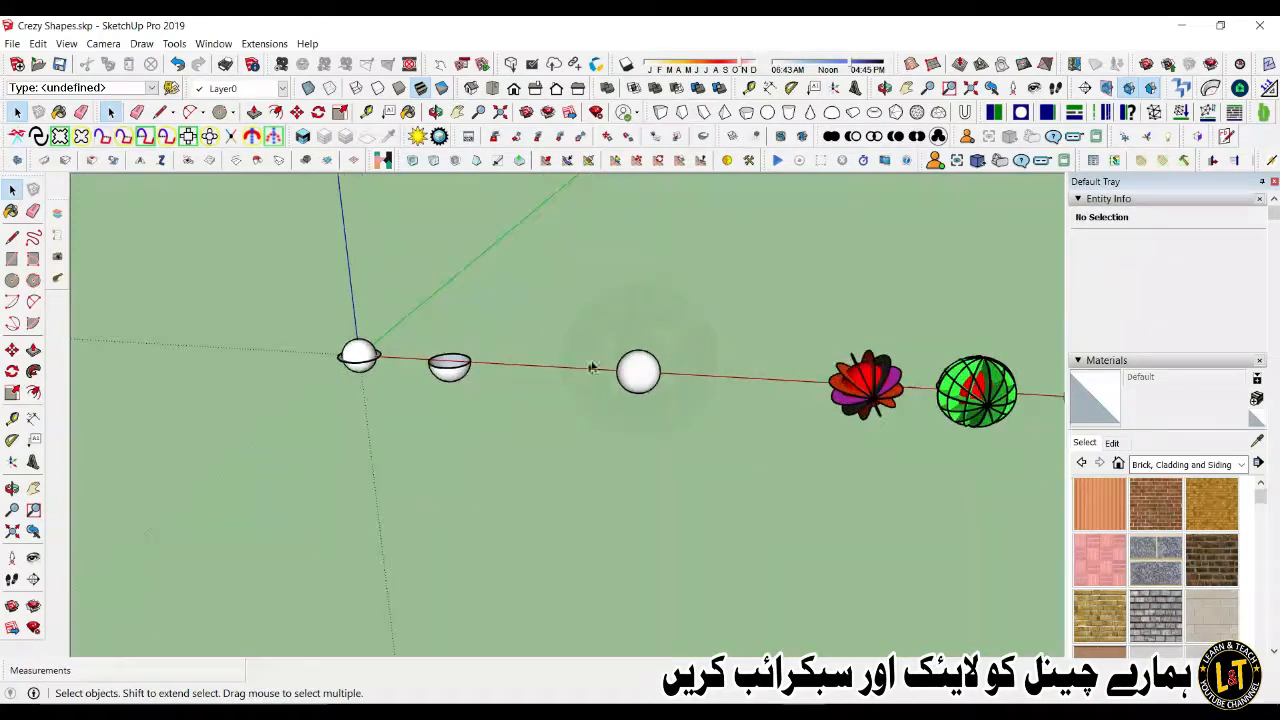
{"action": "left_click_drag", "start_coordinate": [679, 432], "coordinate": [679, 426]}
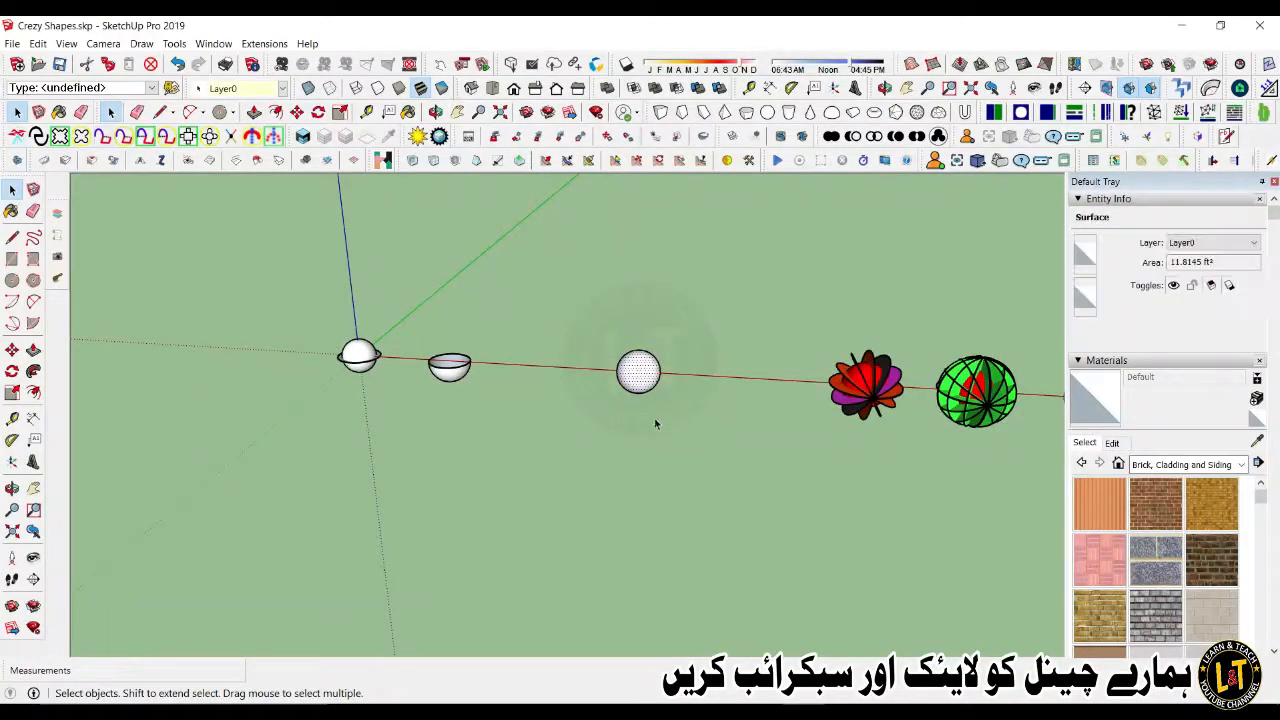
{"action": "key", "text": "Delete"}
{"action": "left_click_drag", "start_coordinate": [414, 343], "coordinate": [502, 411]}
{"action": "key", "text": "Delete"}
Step: Move the three coloured example shapes together along the red axis, closer to the ringed sphere at the origin
{"action": "scroll", "coordinate": [455, 370], "scroll_direction": "down", "scroll_amount": 2}
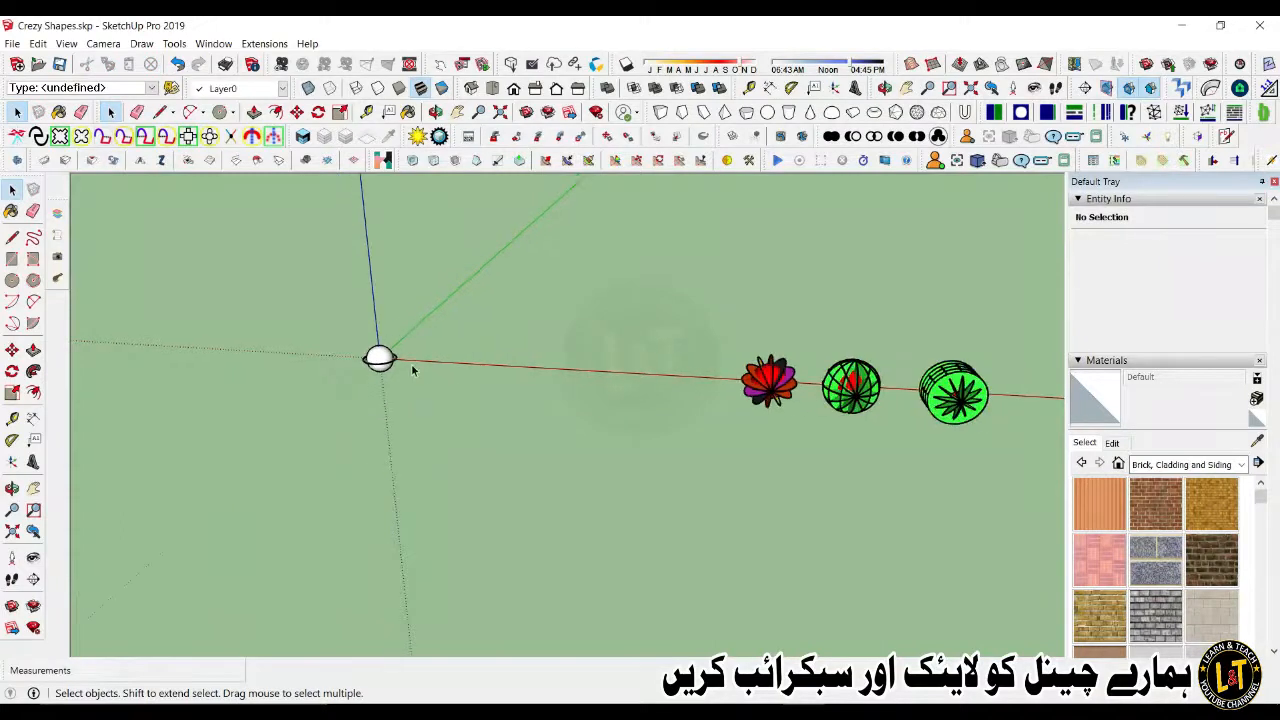
{"action": "left_click_drag", "start_coordinate": [686, 334], "coordinate": [1040, 476]}
{"action": "key", "text": "m"}
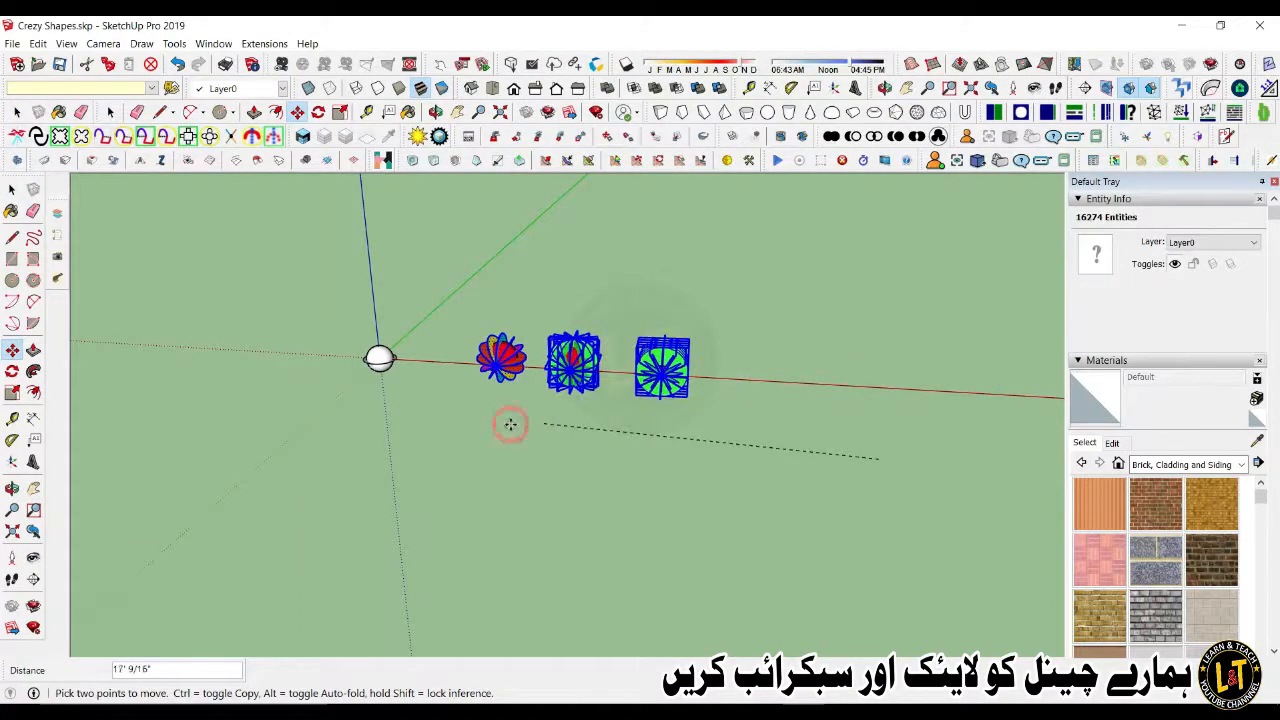
{"action": "left_click", "coordinate": [486, 442]}
{"action": "key", "text": "space"}
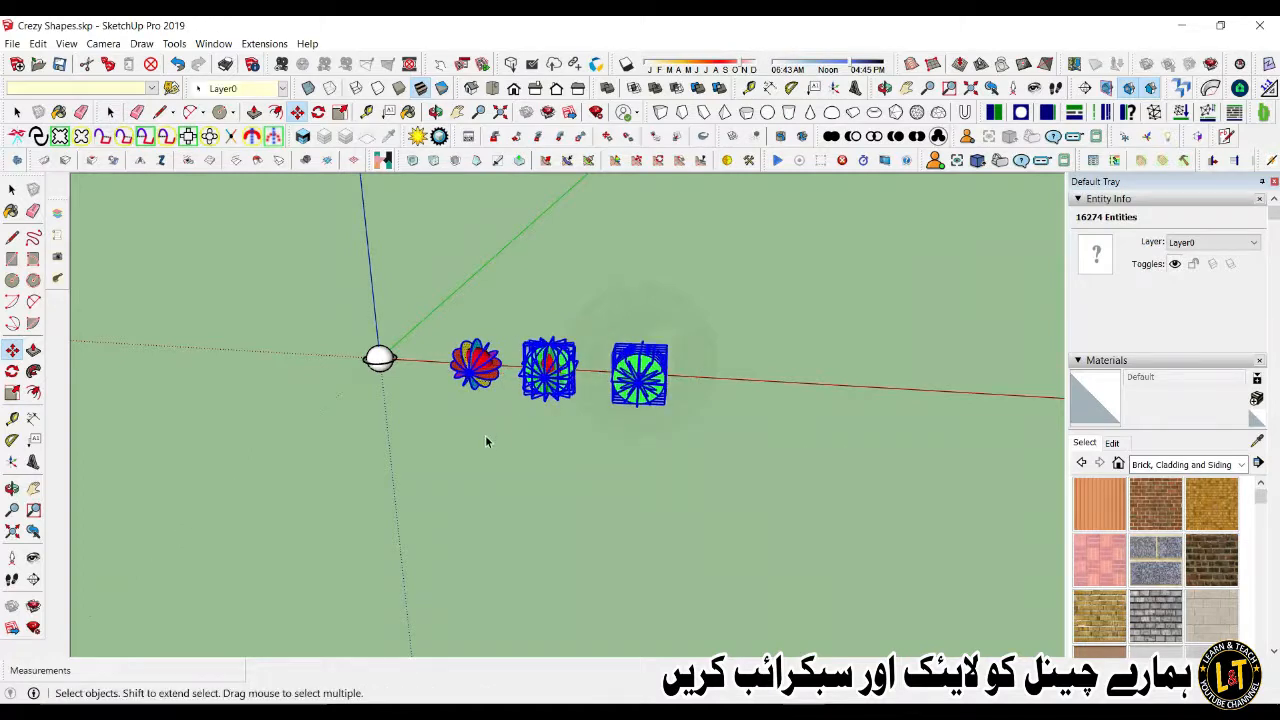
Step: Make the flat ring face around the origin sphere, with its edge, a component named "crazy shapes"
{"action": "scroll", "coordinate": [377, 372], "scroll_direction": "up", "scroll_amount": 2}
{"action": "scroll", "coordinate": [377, 372], "scroll_direction": "up", "scroll_amount": 1}
{"action": "middle_click_drag", "start_coordinate": [377, 372], "coordinate": [590, 395]}
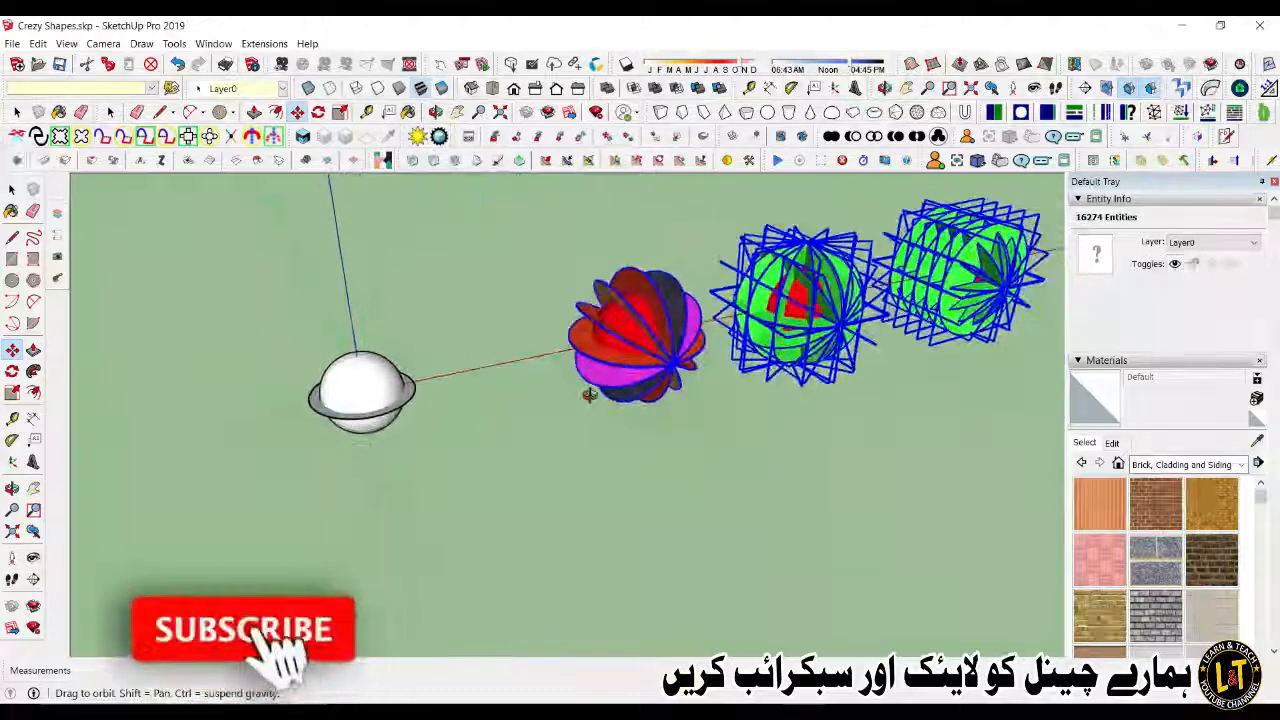
{"action": "scroll", "coordinate": [366, 423], "scroll_direction": "up", "scroll_amount": 5}
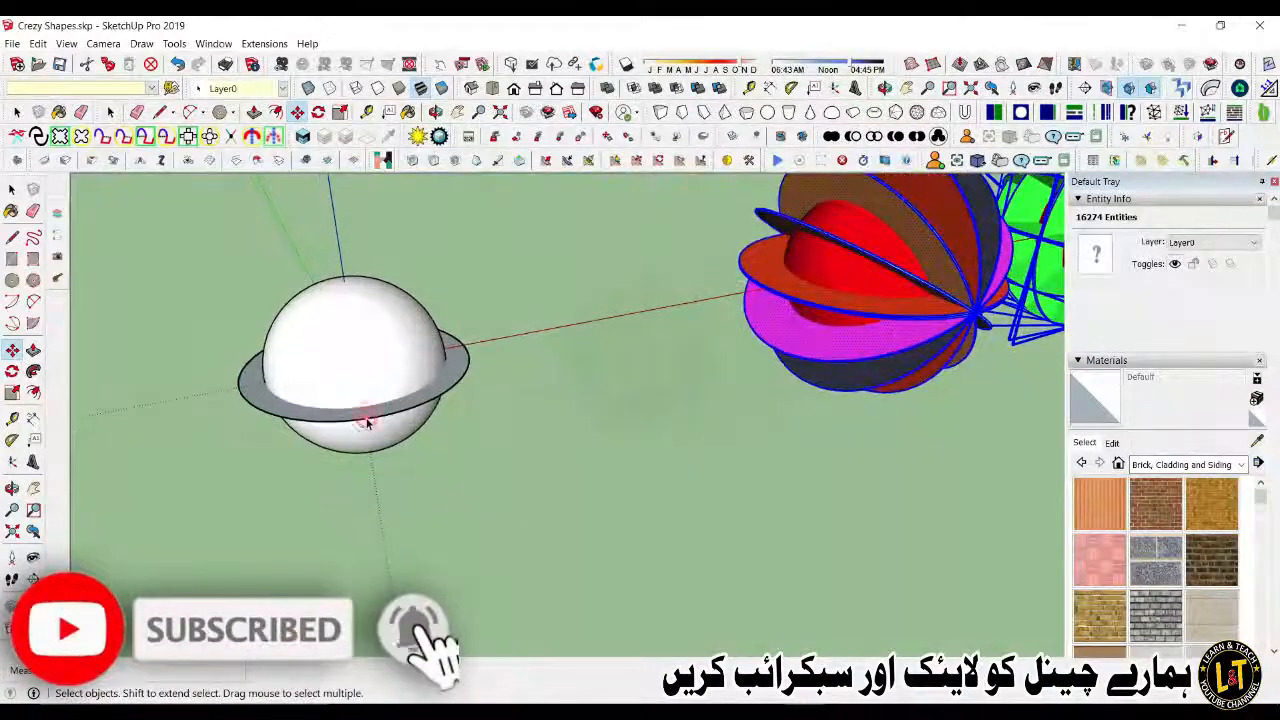
{"action": "left_click", "coordinate": [366, 423]}
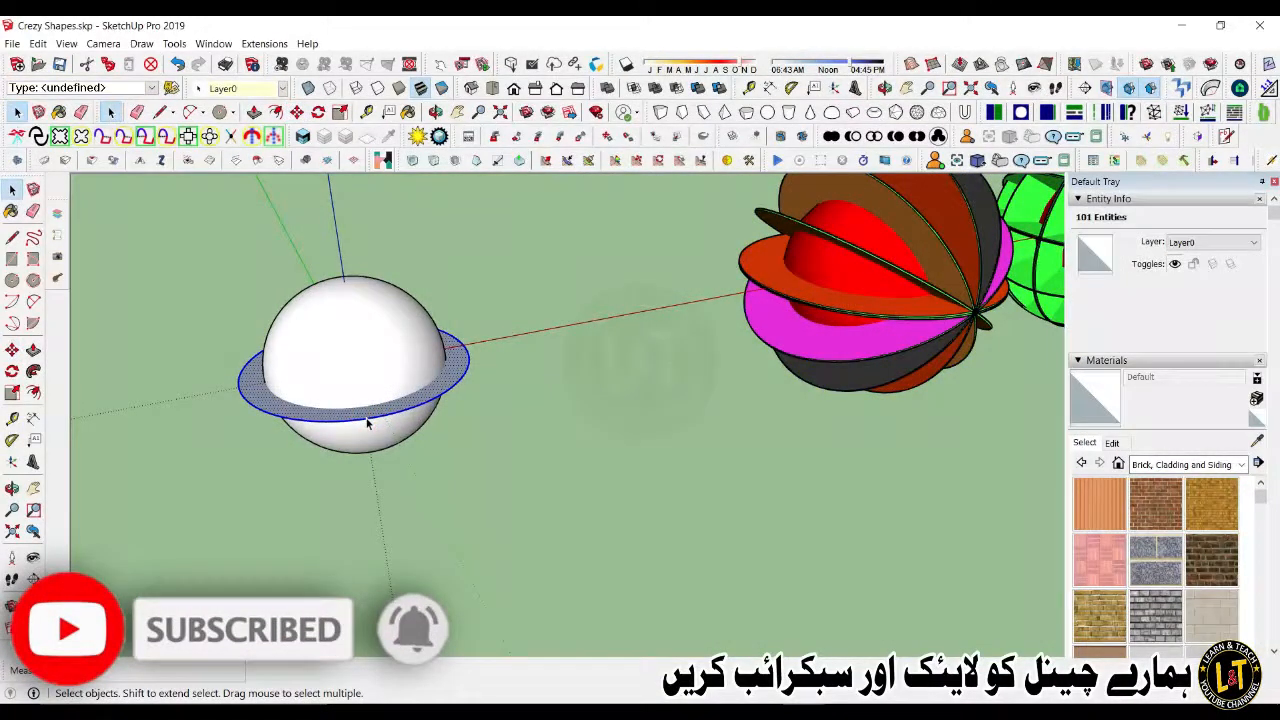
{"action": "right_click", "coordinate": [366, 423]}
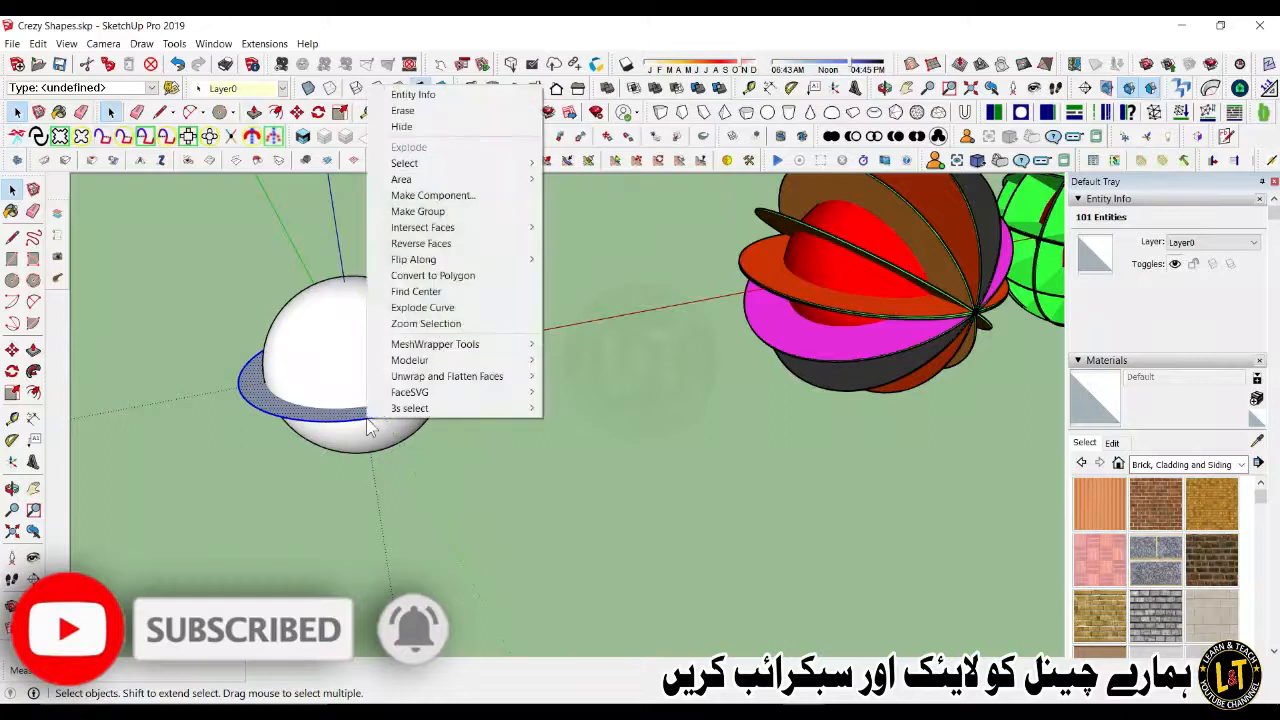
{"action": "left_click", "coordinate": [427, 198]}
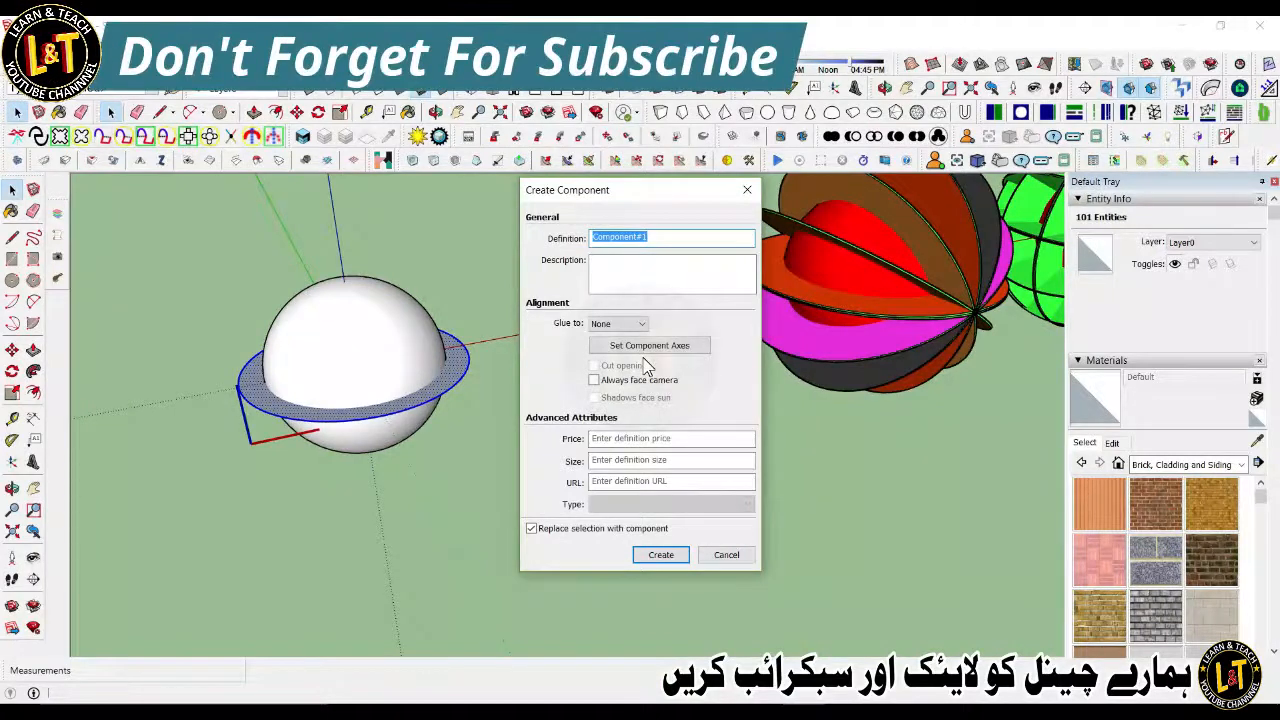
{"action": "type", "text": "crazy shapes"}
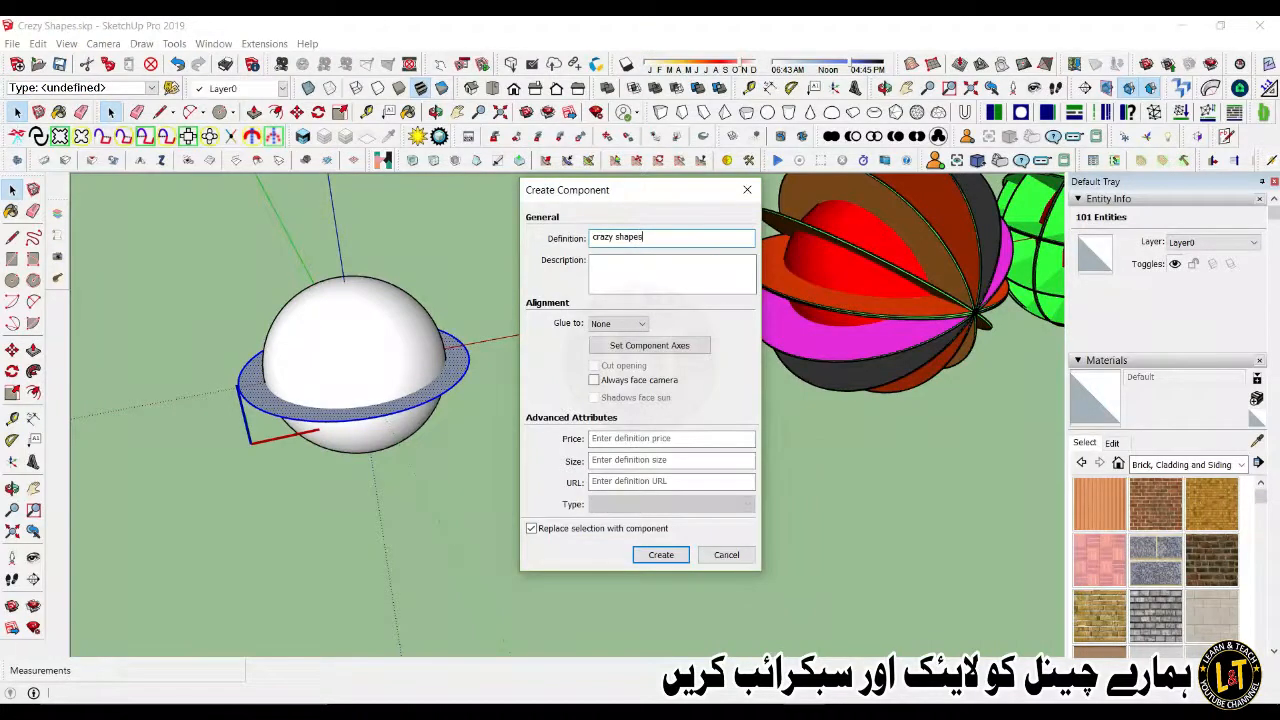
{"action": "left_click", "coordinate": [660, 554]}
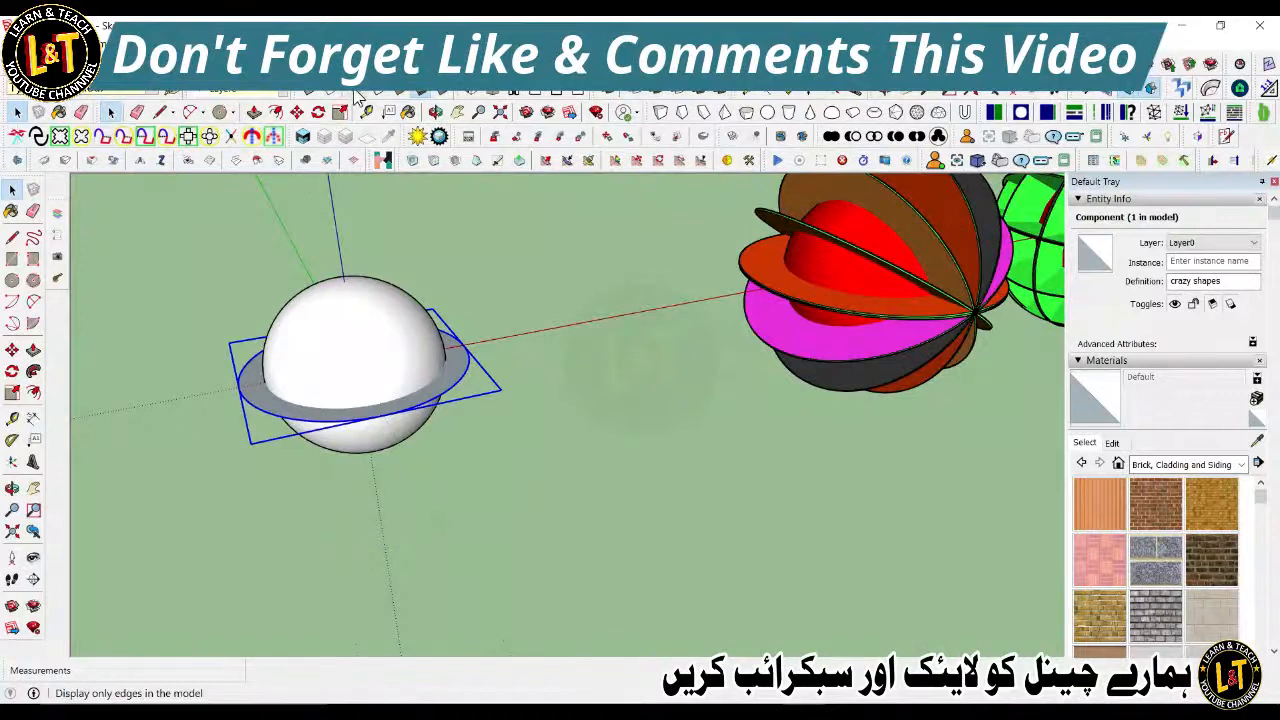
Step: Float the face style options over the drawing area and switch the model's display to Wireframe
{"action": "left_click_drag", "start_coordinate": [294, 90], "coordinate": [289, 235]}
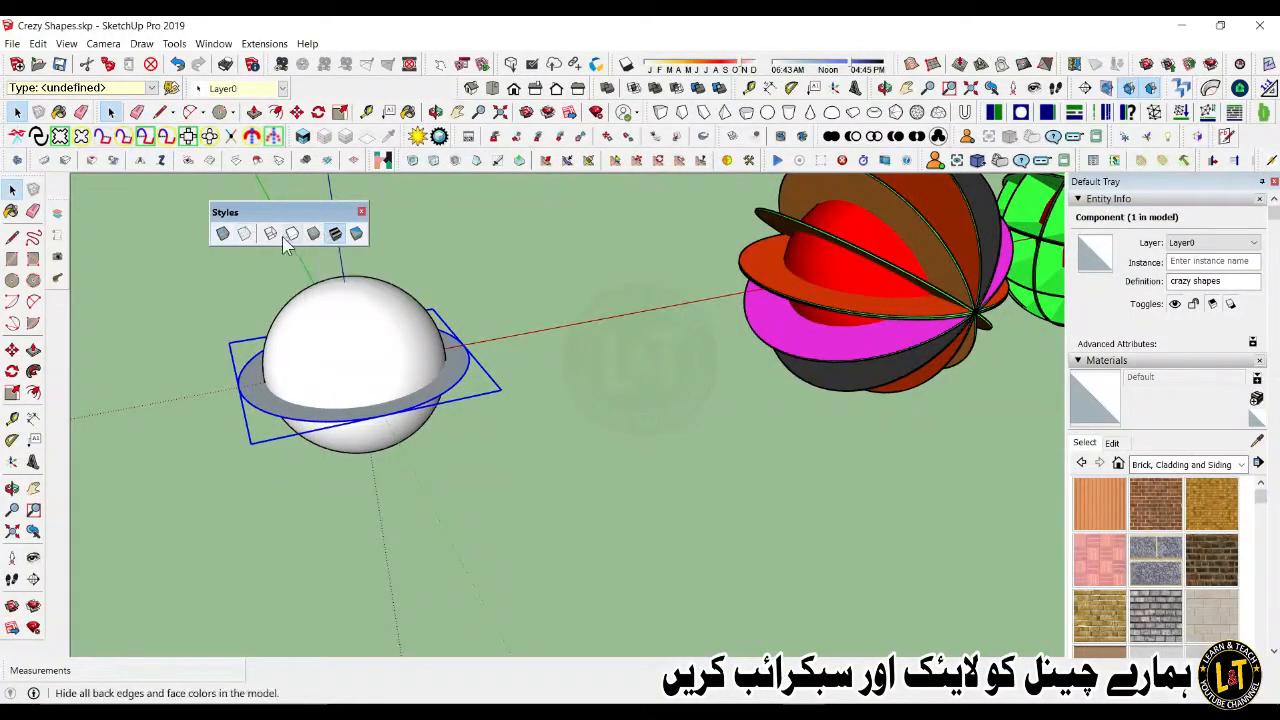
{"action": "left_click_drag", "start_coordinate": [280, 211], "coordinate": [272, 197]}
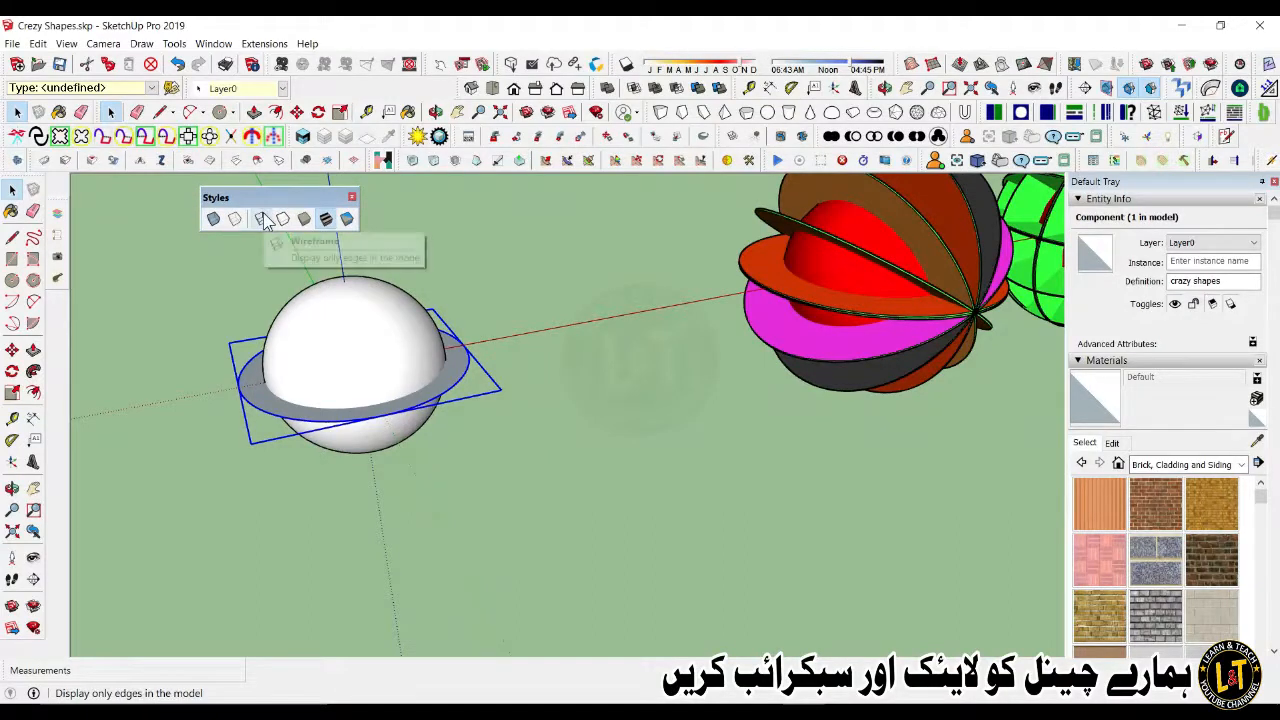
{"action": "left_click", "coordinate": [262, 219]}
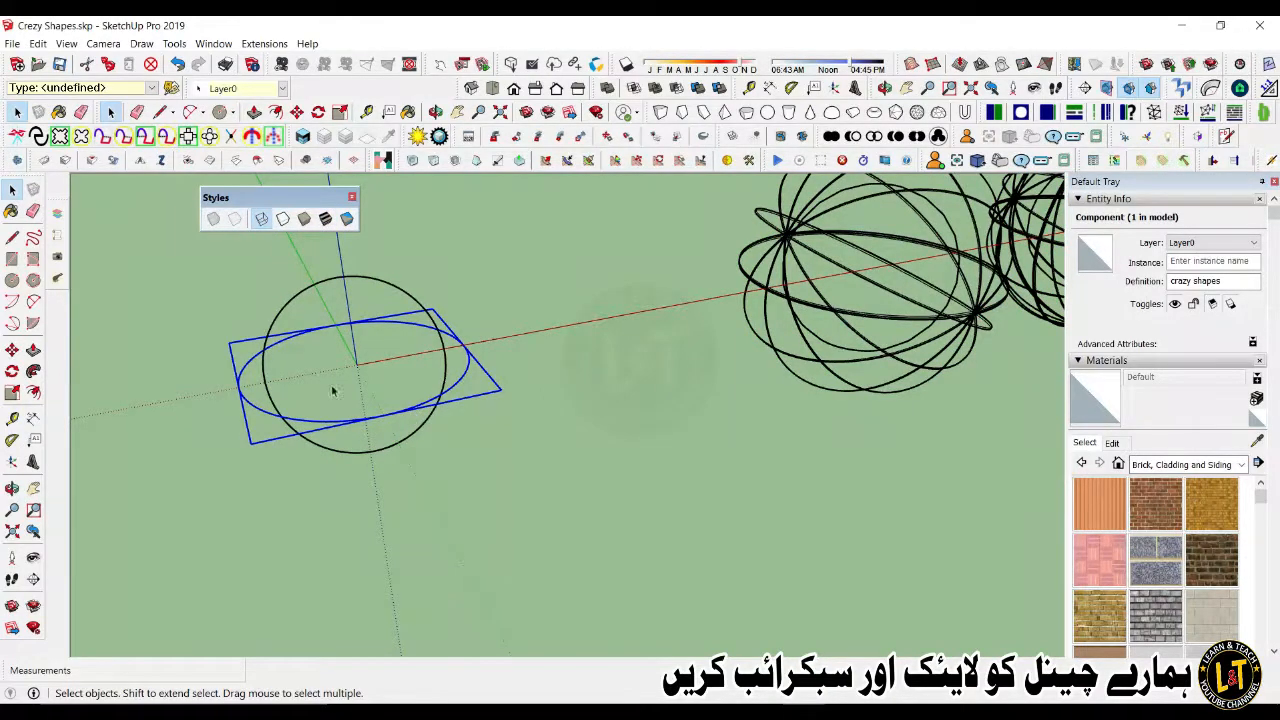
Step: Centre the Rotate protractor on the origin at the sphere's centre, in the vertical plane perpendicular to the green axis
{"action": "left_click", "coordinate": [319, 113]}
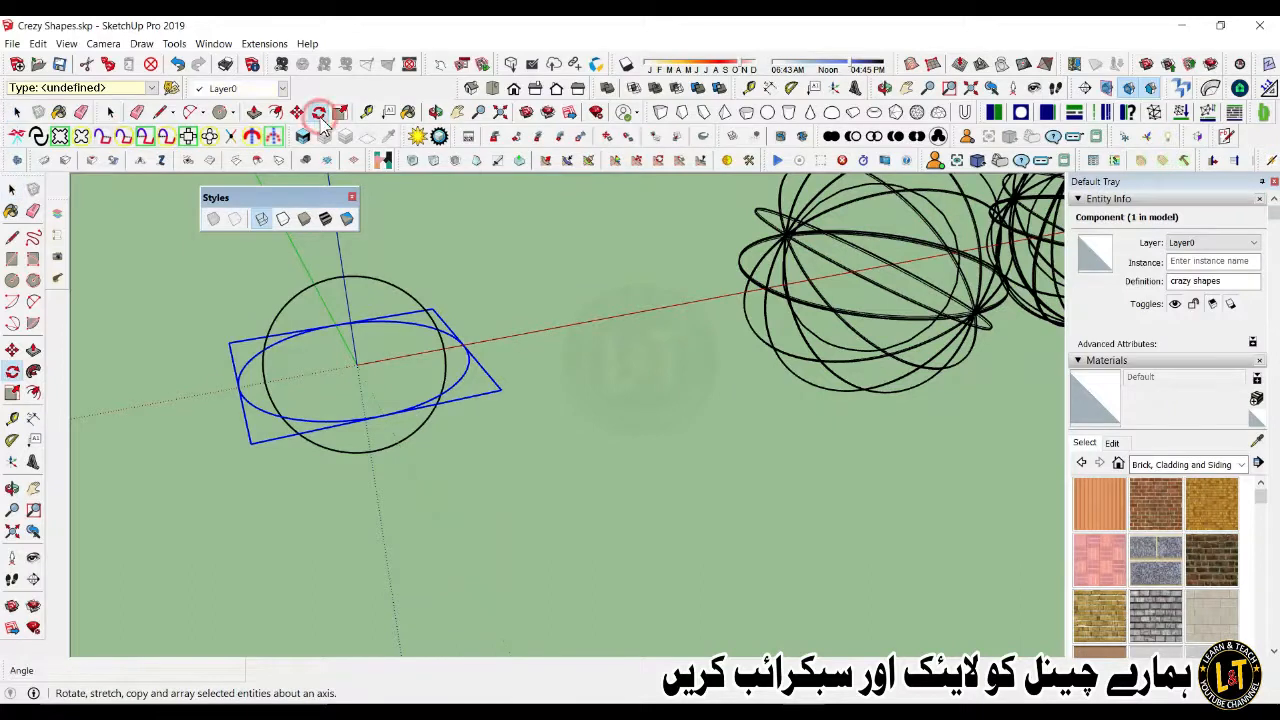
{"action": "middle_click_drag", "start_coordinate": [517, 517], "coordinate": [491, 374]}
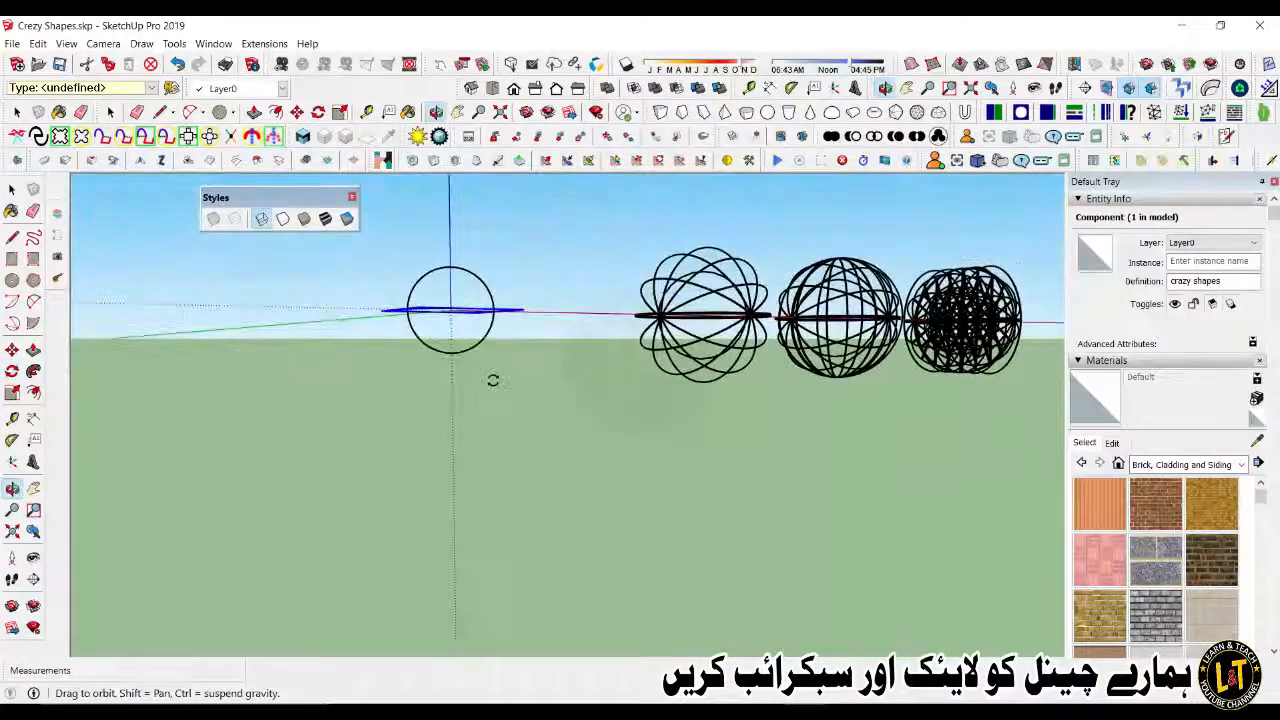
{"action": "scroll", "coordinate": [447, 286], "scroll_direction": "up", "scroll_amount": 5}
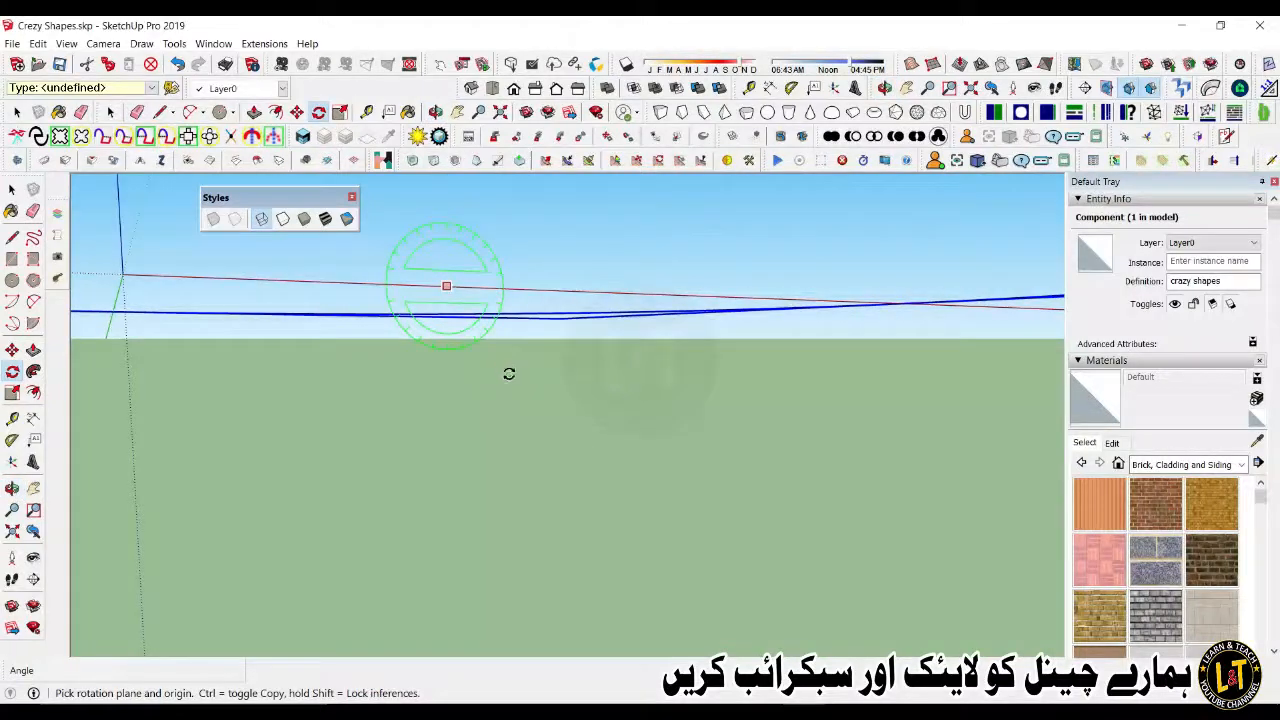
{"action": "scroll", "coordinate": [508, 371], "scroll_direction": "down", "scroll_amount": 3}
{"action": "mouse_move", "coordinate": [420, 387]}
{"action": "middle_mouse_down"}
{"action": "mouse_move", "coordinate": [423, 409]}
{"action": "mouse_move", "coordinate": [432, 388]}
{"action": "middle_mouse_up"}
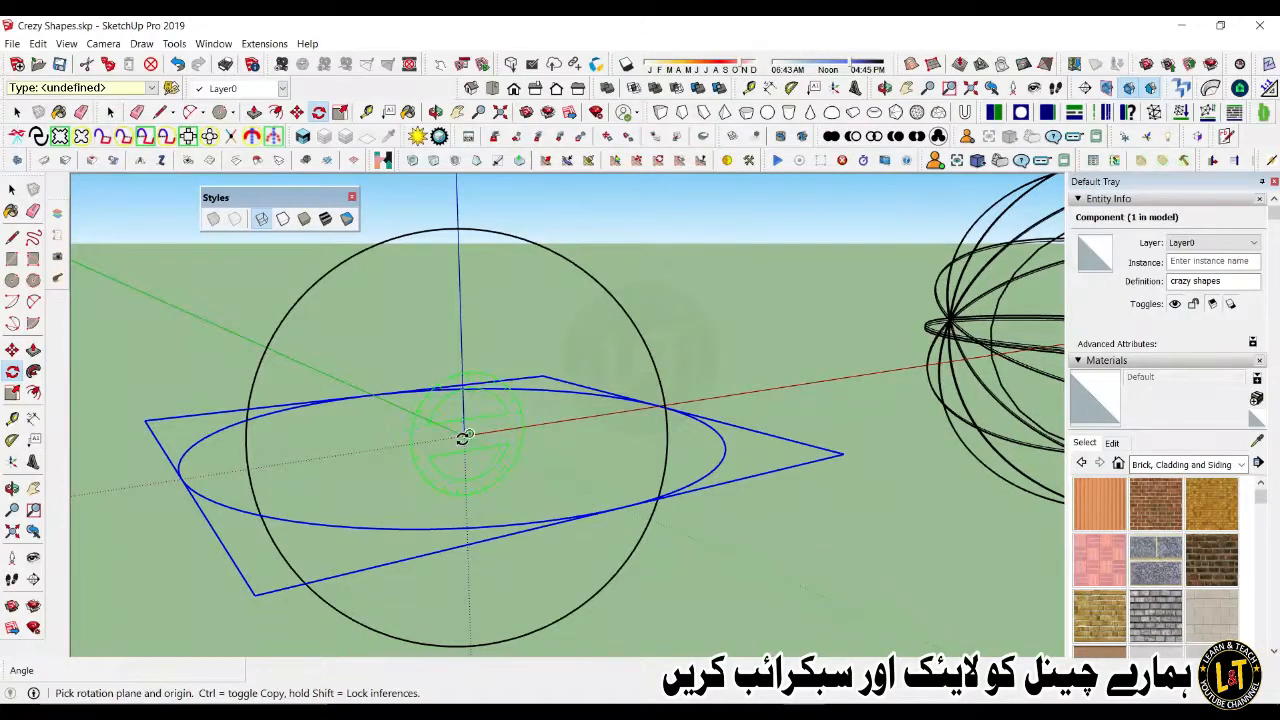
{"action": "middle_click_drag", "start_coordinate": [463, 437], "coordinate": [470, 392]}
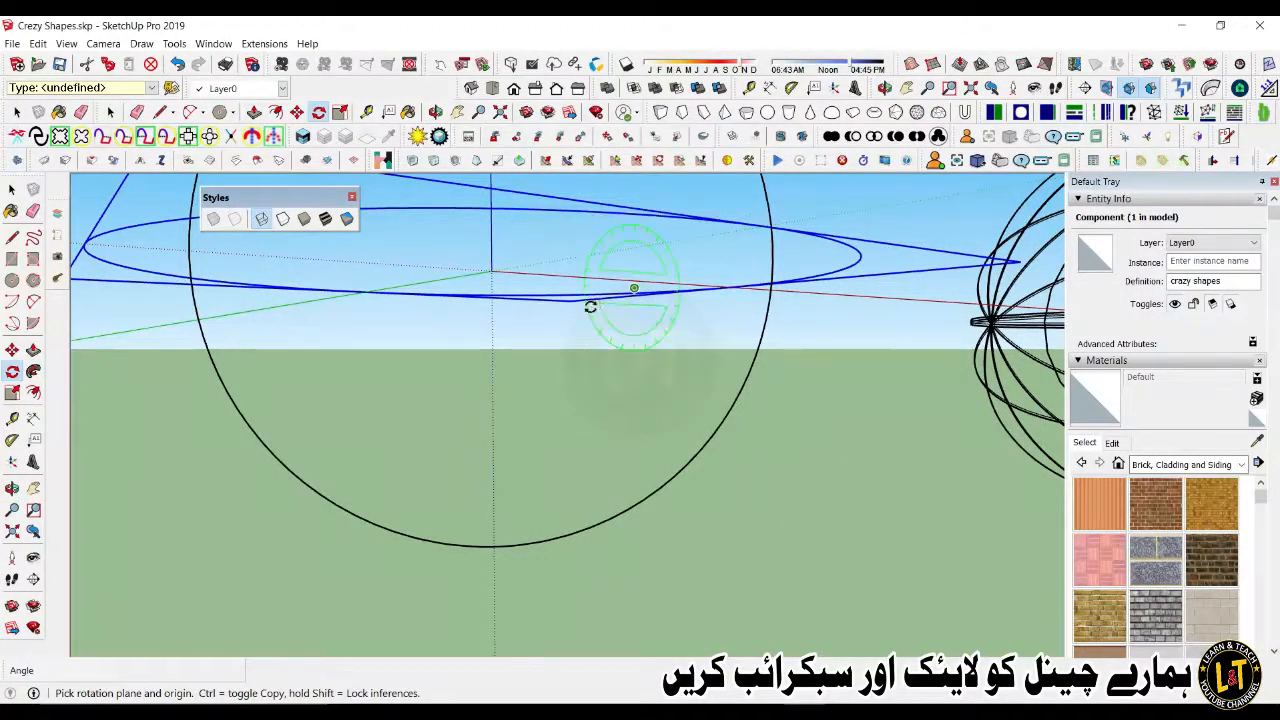
{"action": "left_click", "coordinate": [907, 88]}
{"action": "left_click_drag", "start_coordinate": [651, 246], "coordinate": [630, 420]}
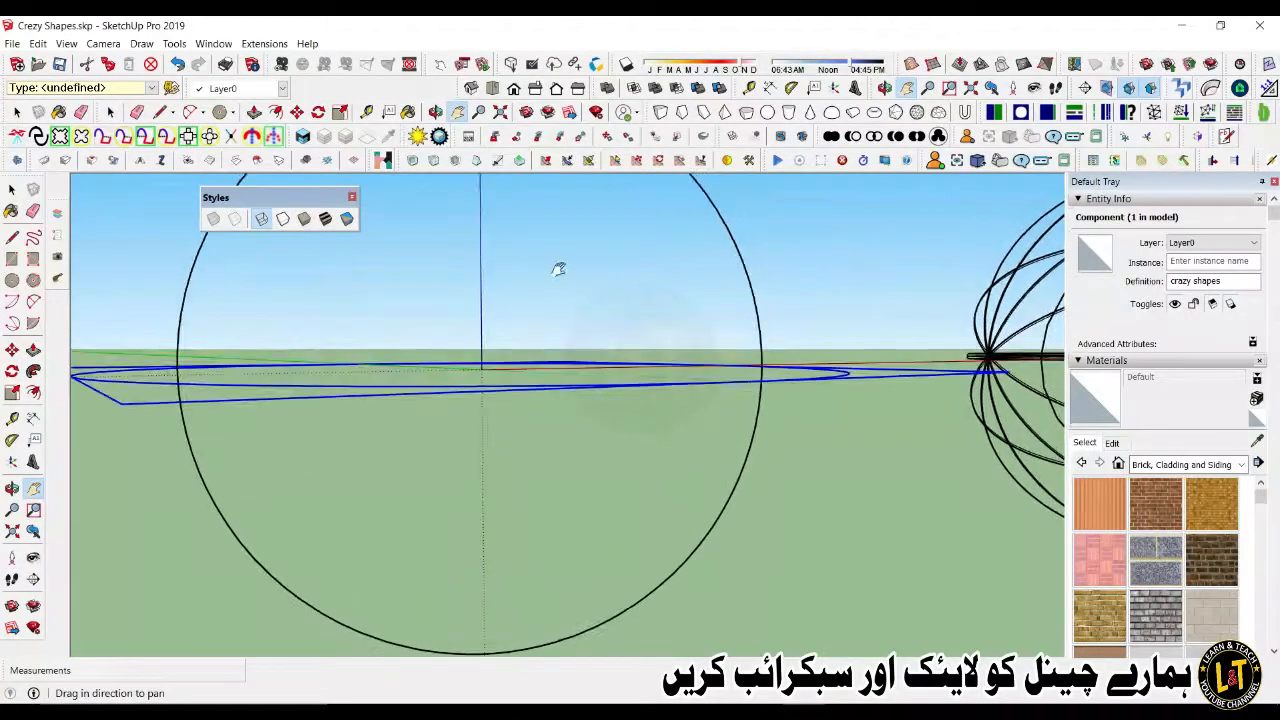
{"action": "left_click", "coordinate": [12, 371]}
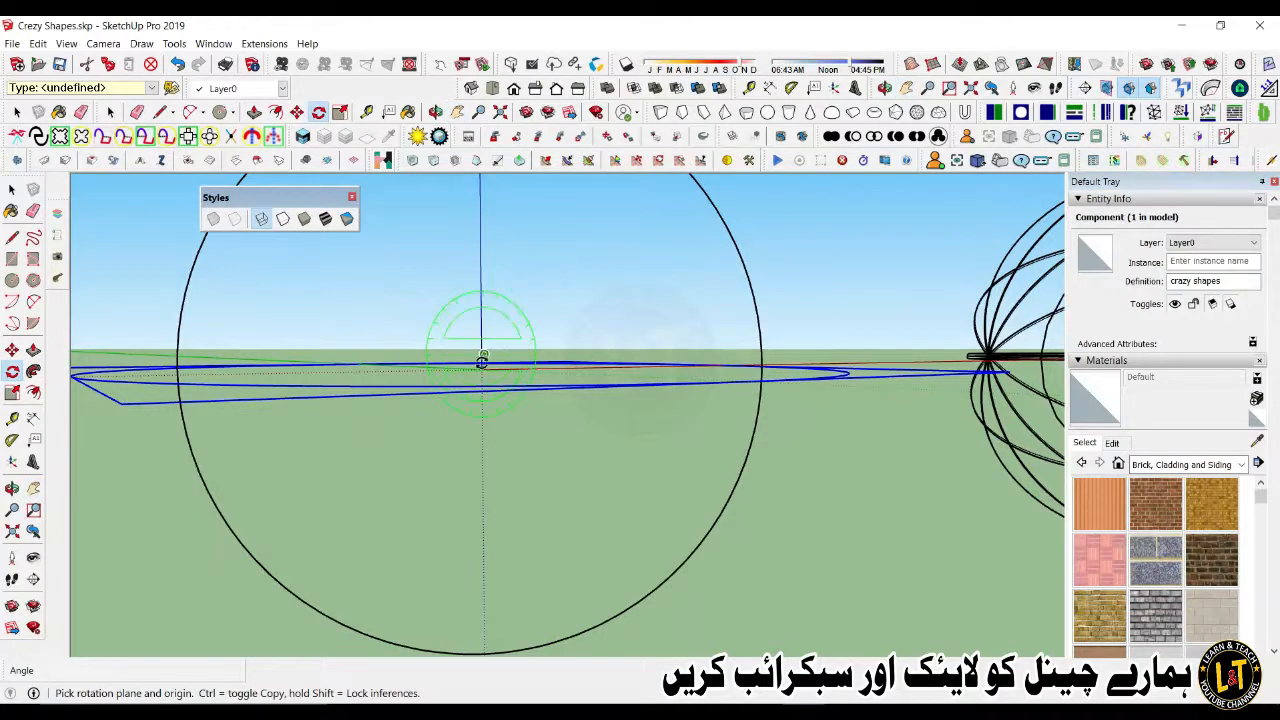
{"action": "middle_click_drag", "start_coordinate": [481, 368], "coordinate": [462, 510]}
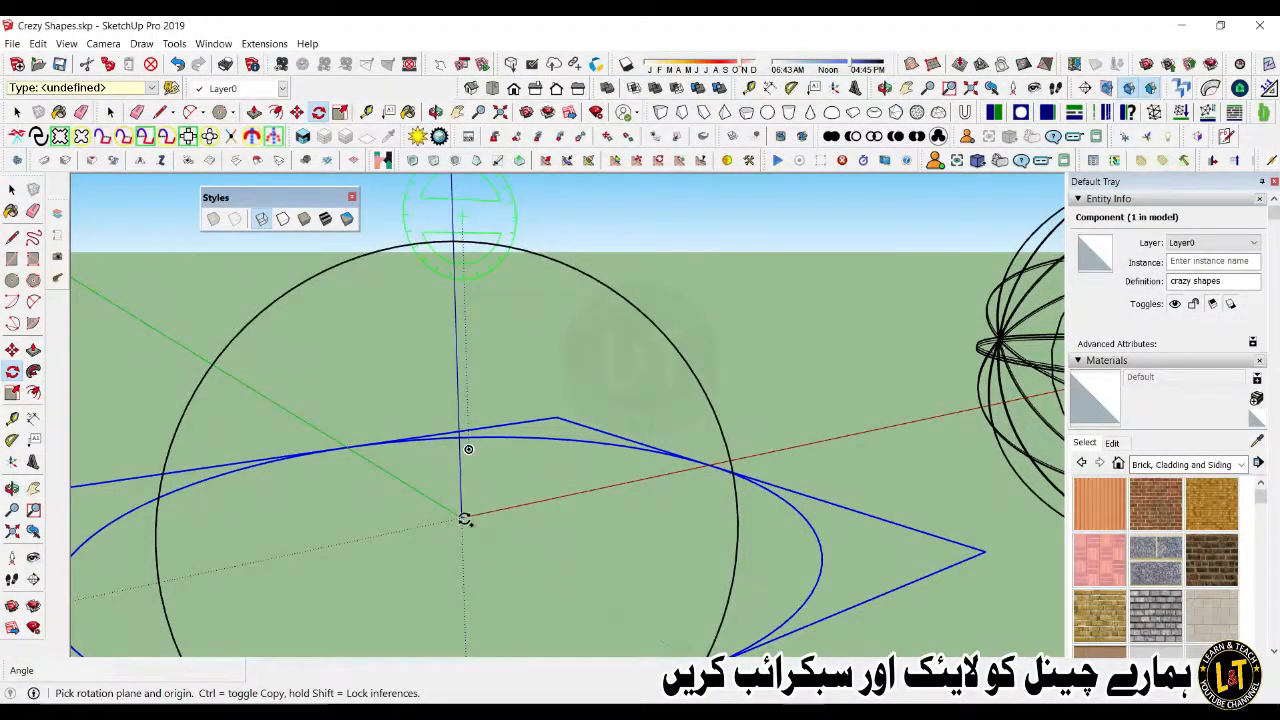
{"action": "middle_click_drag", "start_coordinate": [460, 525], "coordinate": [506, 551]}
{"action": "scroll", "coordinate": [506, 551], "scroll_direction": "down", "scroll_amount": 6}
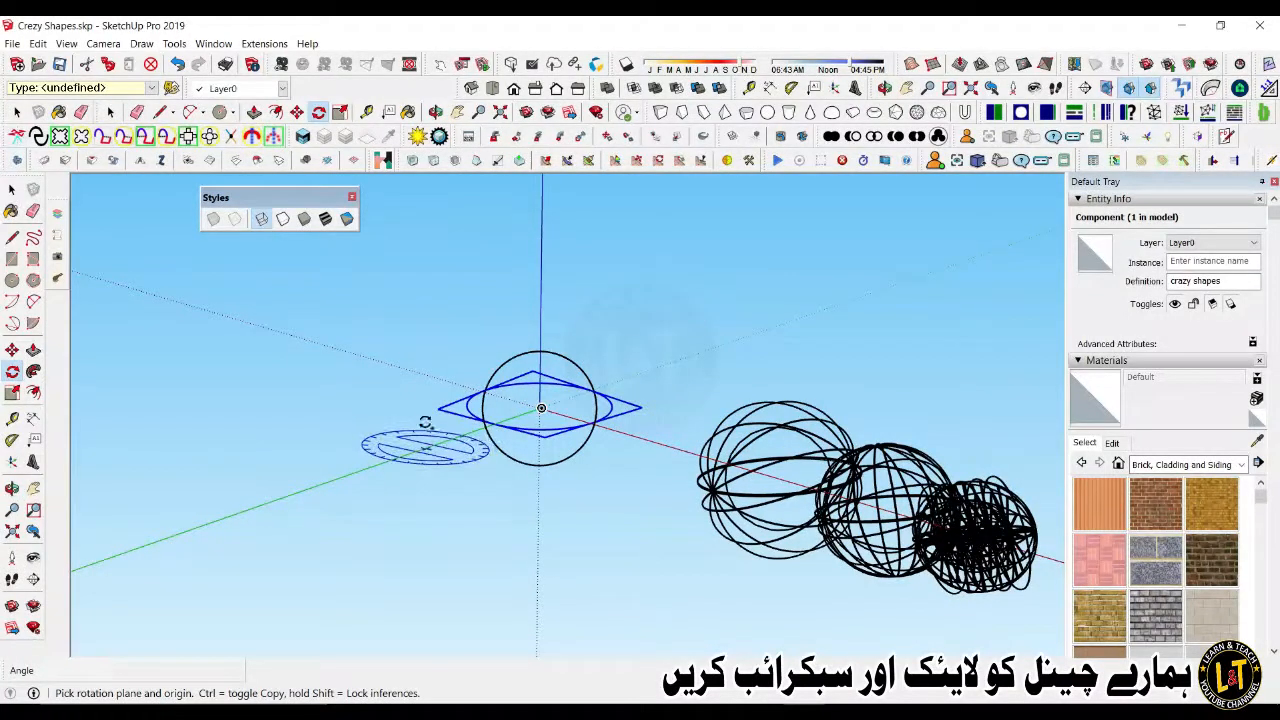
{"action": "middle_click_drag", "start_coordinate": [428, 440], "coordinate": [357, 528]}
{"action": "scroll", "coordinate": [371, 528], "scroll_direction": "up", "scroll_amount": 2}
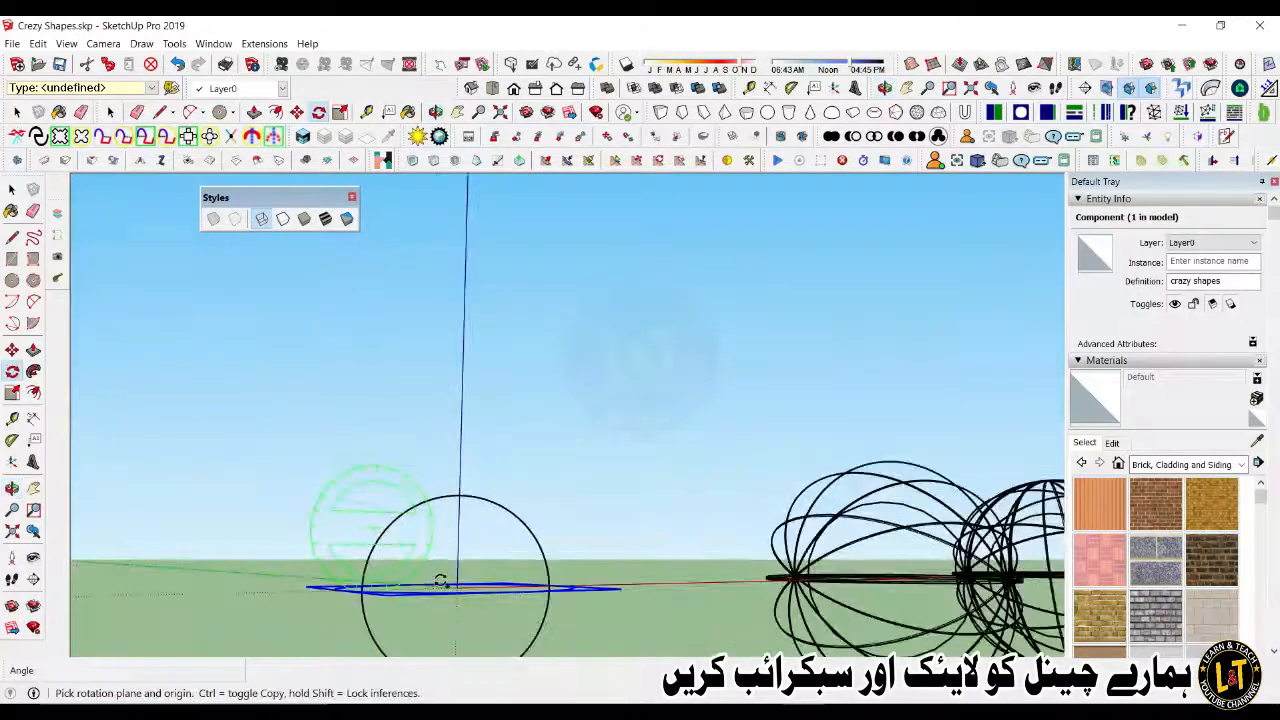
{"action": "scroll", "coordinate": [440, 581], "scroll_direction": "up", "scroll_amount": 2}
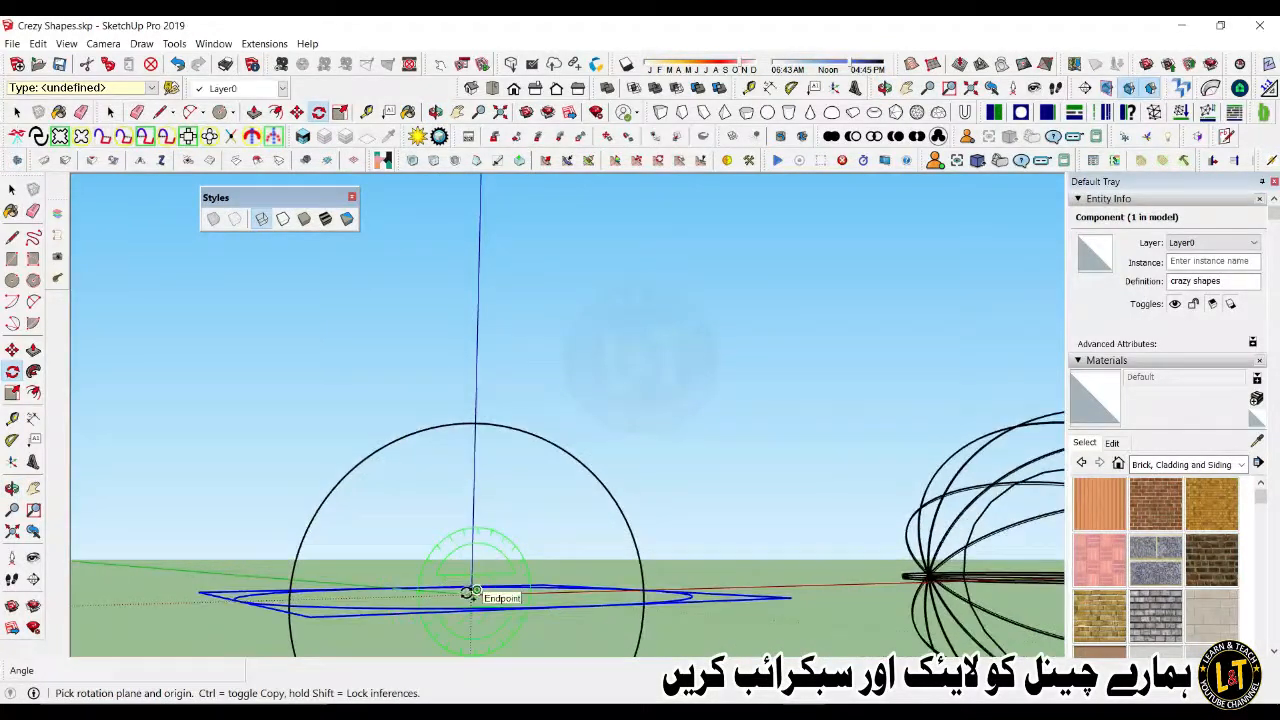
{"action": "scroll", "coordinate": [466, 594], "scroll_direction": "up", "scroll_amount": 4}
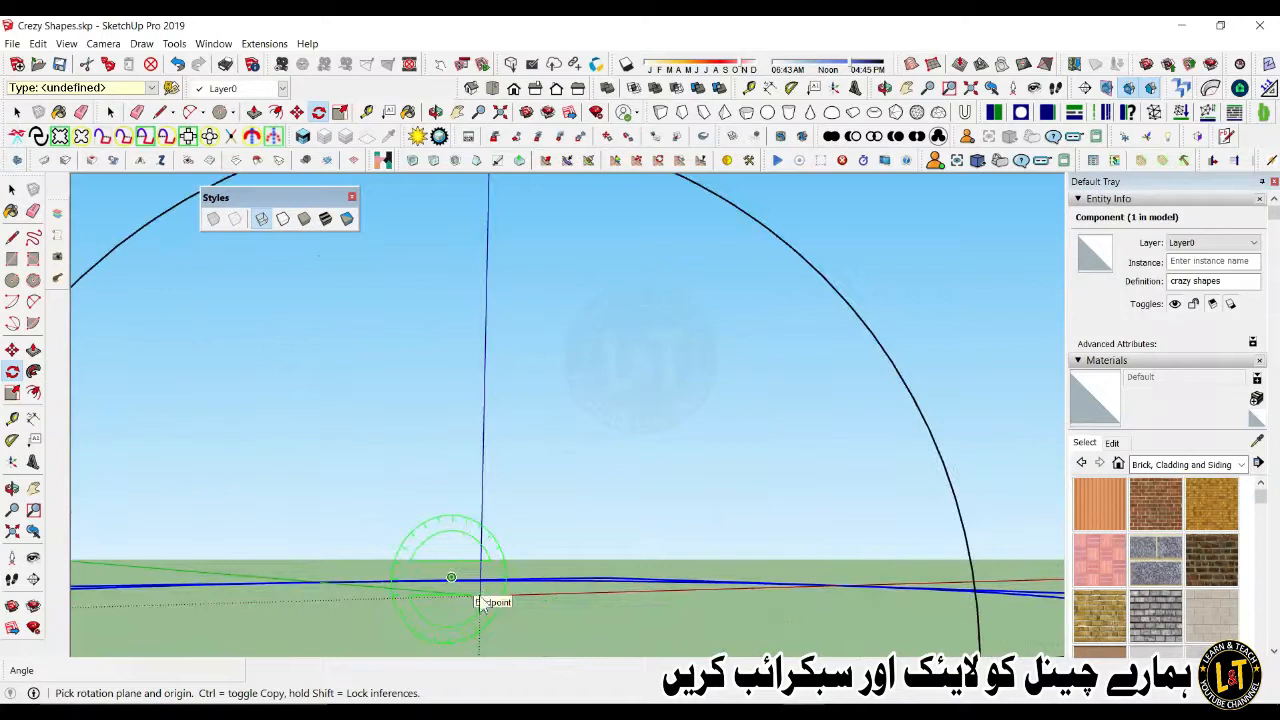
{"action": "left_click", "coordinate": [482, 596]}
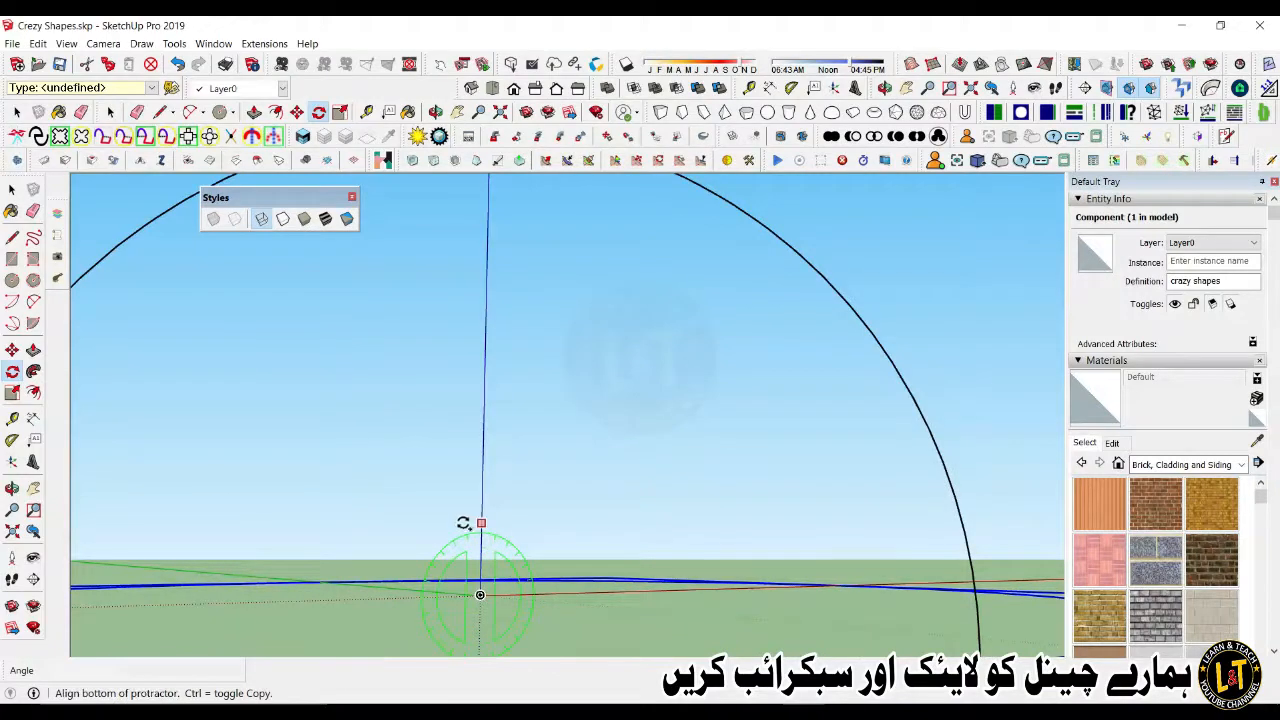
Step: Rotate a copy of the ring component by 30 degrees from its outer edge on the red axis and array it x6
{"action": "scroll", "coordinate": [475, 522], "scroll_direction": "down", "scroll_amount": 4}
{"action": "middle_click_drag", "start_coordinate": [520, 556], "coordinate": [486, 631]}
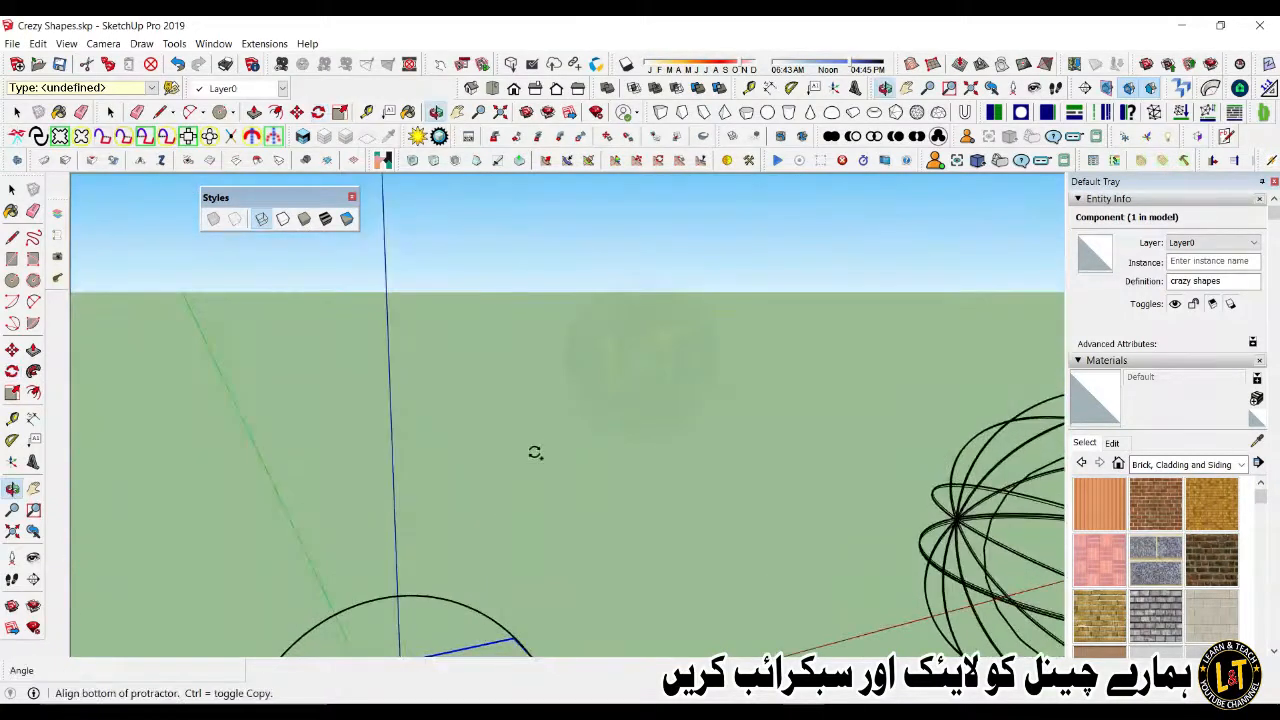
{"action": "scroll", "coordinate": [586, 349], "scroll_direction": "down", "scroll_amount": 4}
{"action": "middle_click_drag", "start_coordinate": [590, 347], "coordinate": [400, 560]}
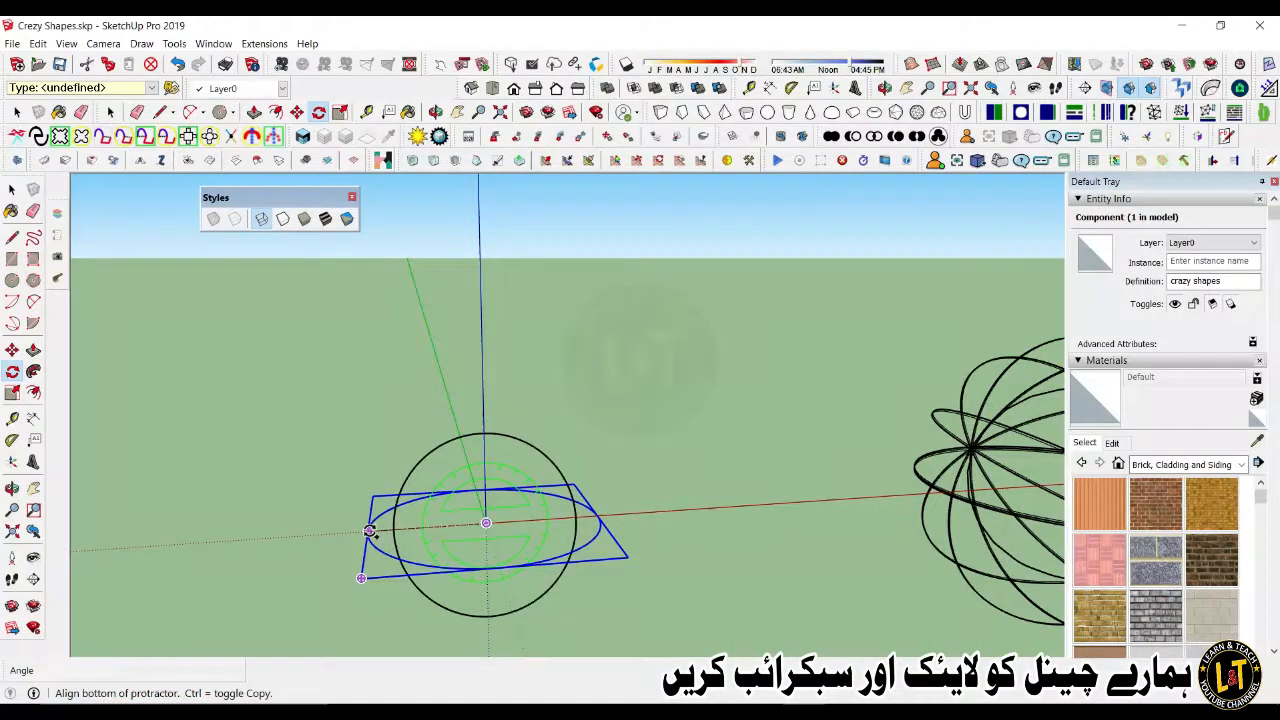
{"action": "left_click", "coordinate": [369, 531]}
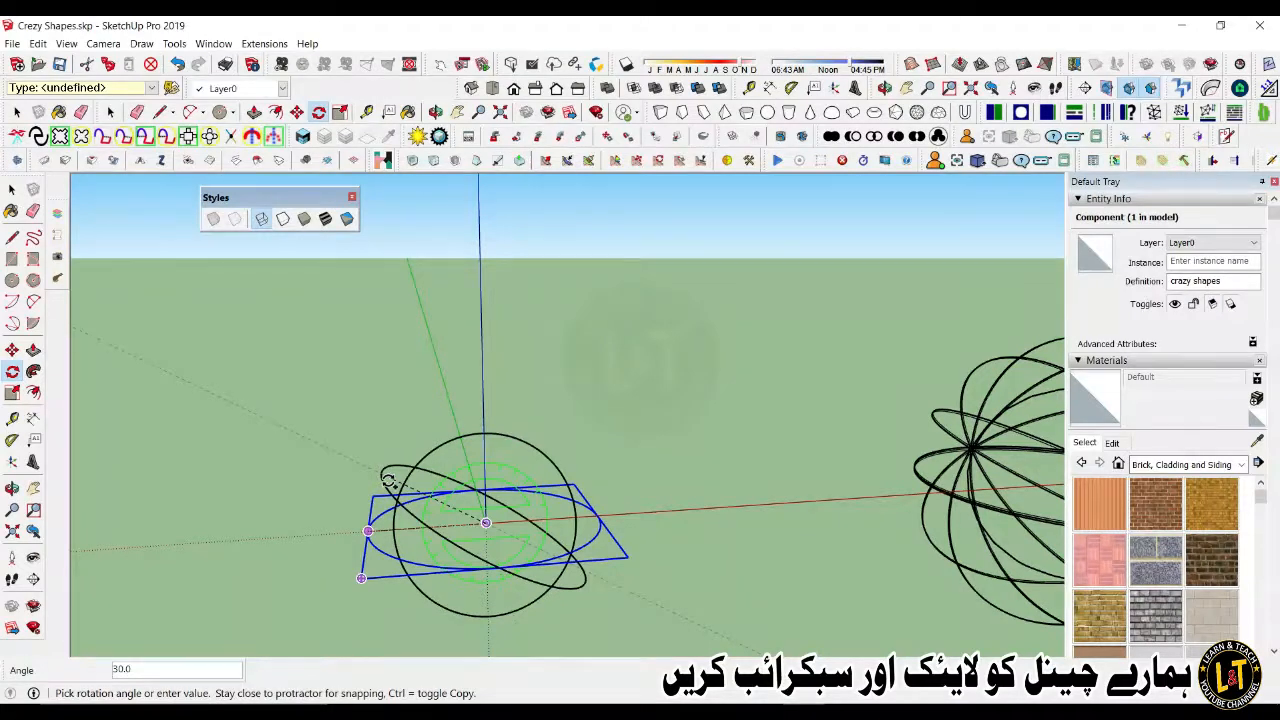
{"action": "left_click", "coordinate": [388, 480]}
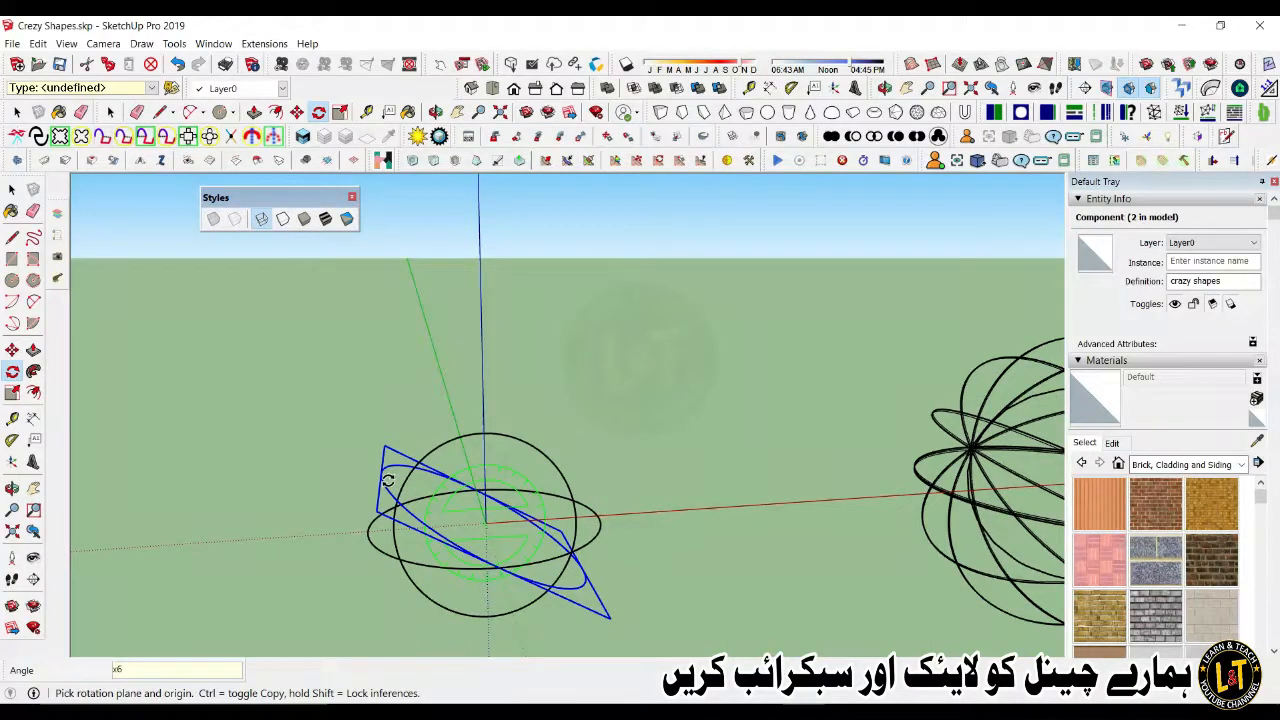
{"action": "key", "text": "Return"}
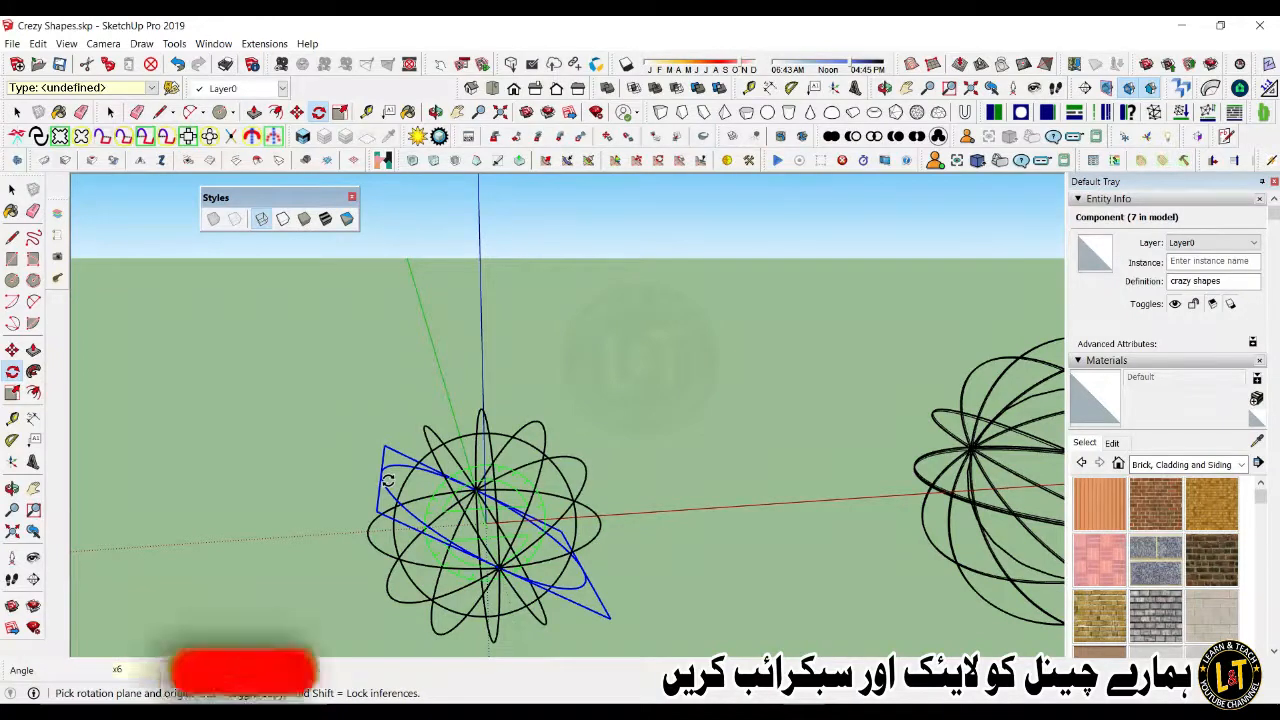
Step: Switch the model's display back to Shaded With Textures and move the floating style options slightly out of the way
{"action": "left_click", "coordinate": [324, 222]}
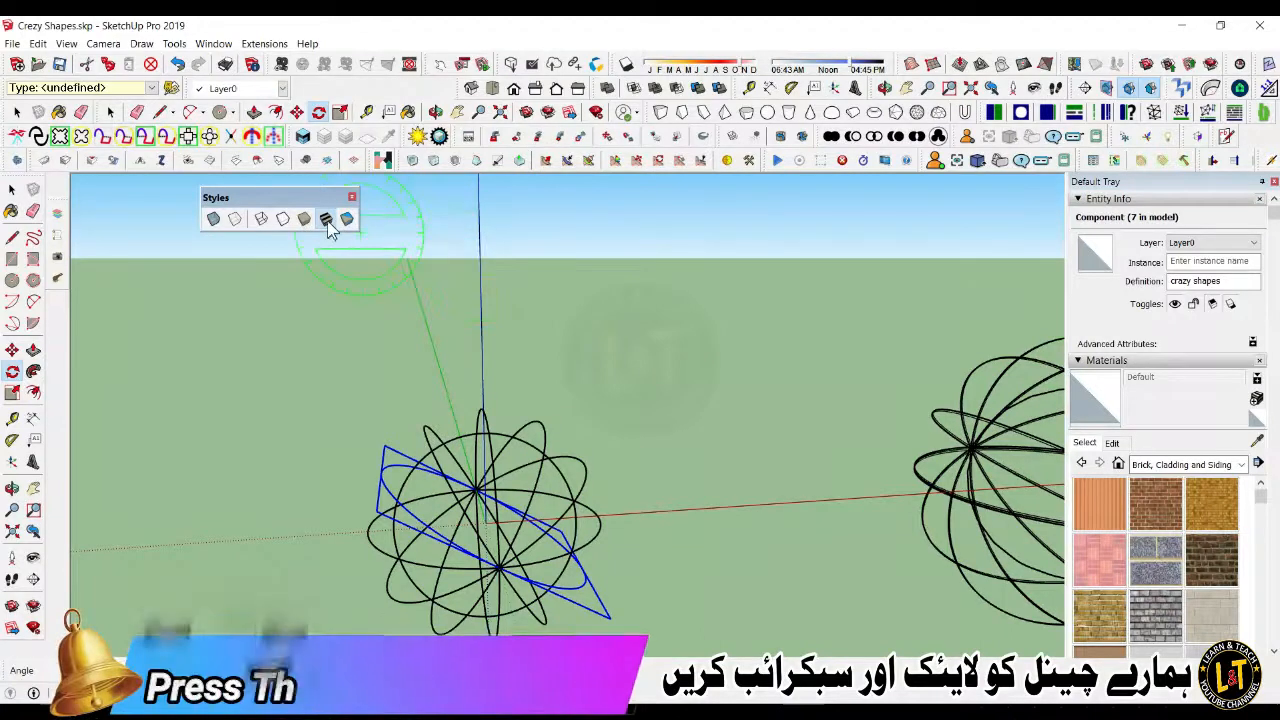
{"action": "left_click_drag", "start_coordinate": [337, 205], "coordinate": [307, 193]}
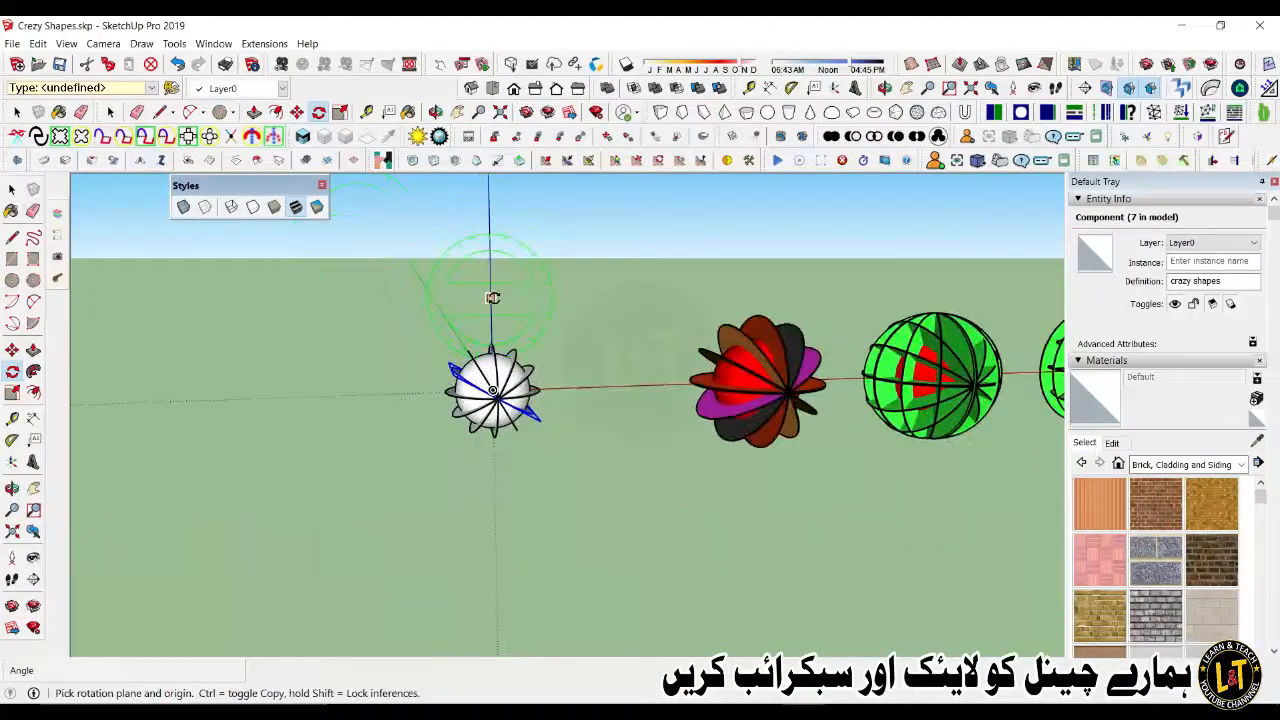
Step: Delete the three coloured example shapes along the red axis, keeping the new white sphere with its rings at the origin
{"action": "mouse_move", "coordinate": [491, 294]}
{"action": "middle_mouse_down"}
{"action": "mouse_move", "coordinate": [540, 385]}
{"action": "mouse_move", "coordinate": [527, 461]}
{"action": "mouse_move", "coordinate": [580, 514]}
{"action": "mouse_move", "coordinate": [605, 458]}
{"action": "mouse_move", "coordinate": [520, 440]}
{"action": "mouse_move", "coordinate": [465, 468]}
{"action": "middle_mouse_up"}
{"action": "key", "text": "q"}
{"action": "scroll", "coordinate": [383, 410], "scroll_direction": "down", "scroll_amount": 2}
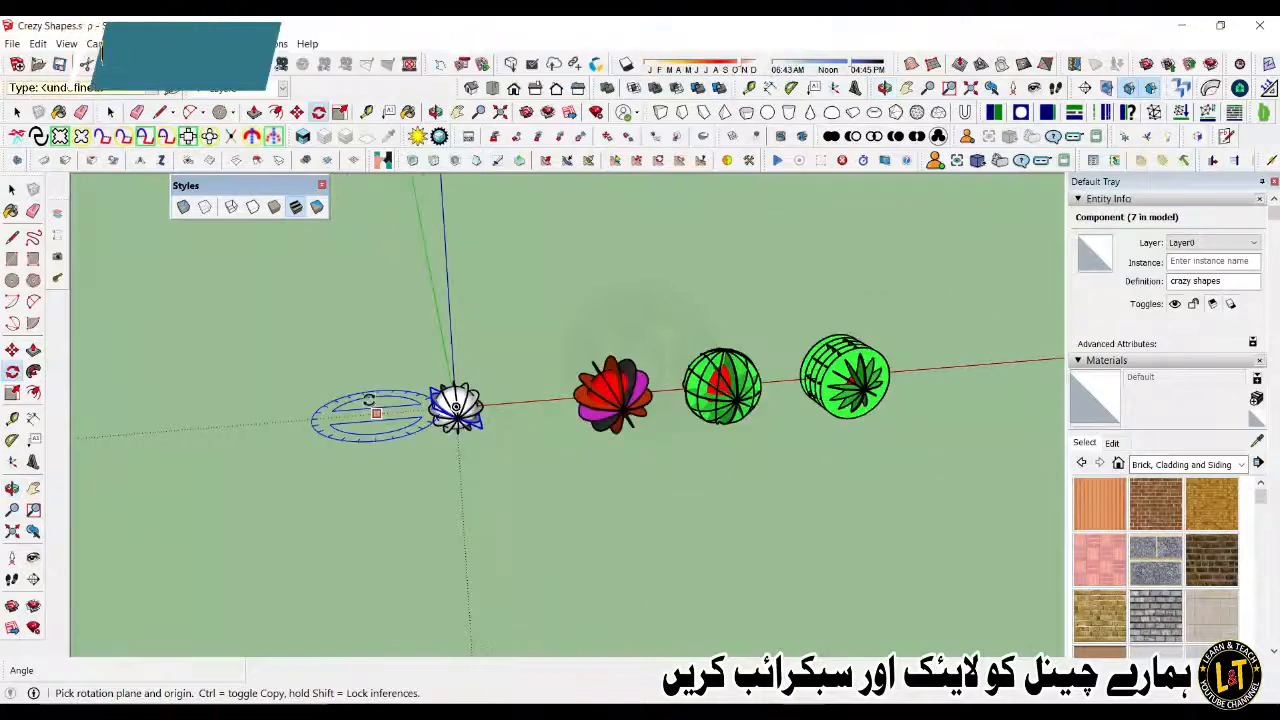
{"action": "middle_click_drag", "start_coordinate": [893, 388], "coordinate": [846, 329]}
{"action": "scroll", "coordinate": [790, 310], "scroll_direction": "up", "scroll_amount": 3}
{"action": "scroll", "coordinate": [768, 306], "scroll_direction": "up", "scroll_amount": 3}
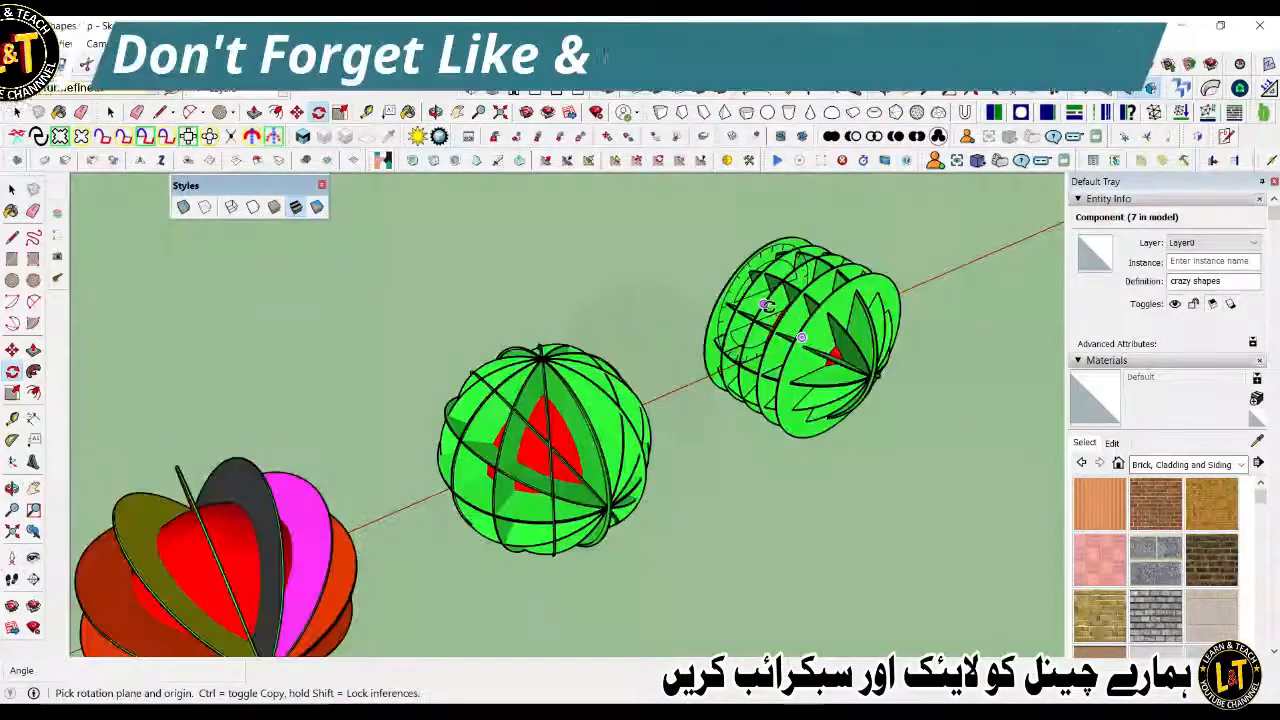
{"action": "scroll", "coordinate": [760, 318], "scroll_direction": "down", "scroll_amount": 3}
{"action": "scroll", "coordinate": [756, 326], "scroll_direction": "down", "scroll_amount": 1}
{"action": "middle_click_drag", "start_coordinate": [772, 398], "coordinate": [690, 385]}
{"action": "key", "text": "space"}
{"action": "left_click_drag", "start_coordinate": [318, 332], "coordinate": [936, 519]}
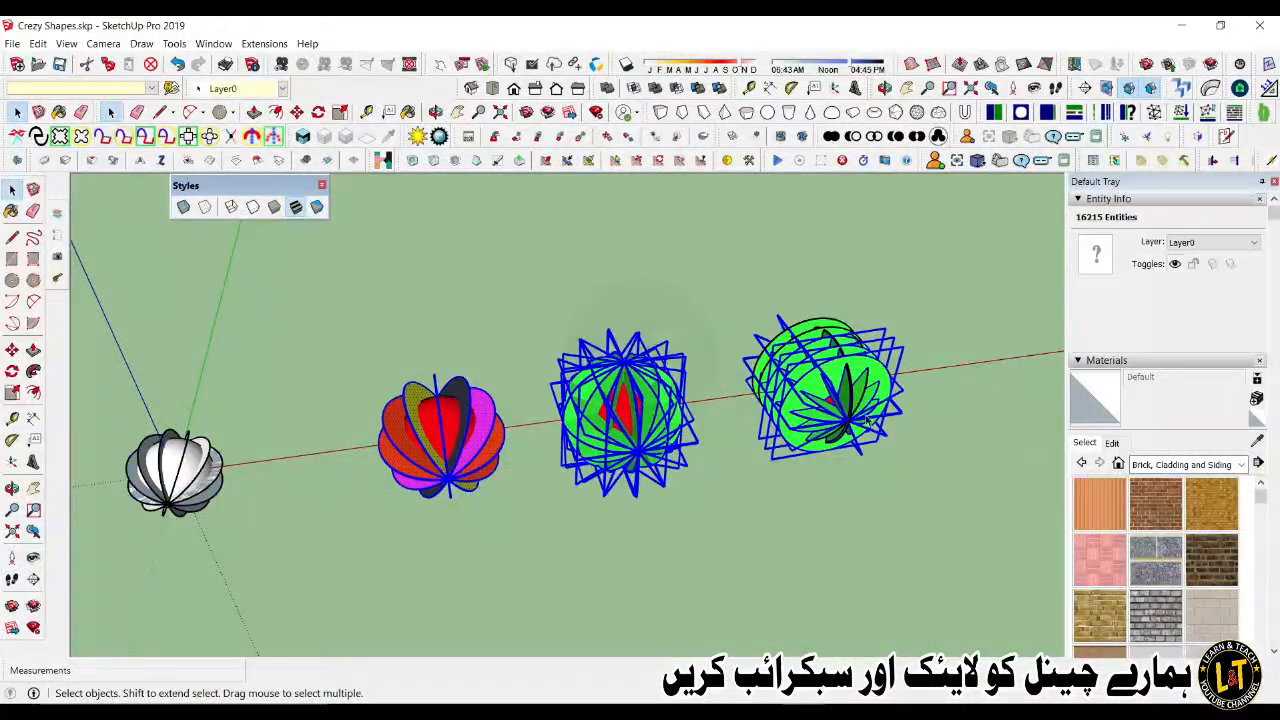
{"action": "mouse_move", "coordinate": [308, 278]}
{"action": "left_mouse_down"}
{"action": "mouse_move", "coordinate": [826, 498]}
{"action": "mouse_move", "coordinate": [953, 530]}
{"action": "left_mouse_up"}
{"action": "key", "text": "Delete"}
Step: Copy the whole sphere with its rings about 3' 5" along the red axis
{"action": "scroll", "coordinate": [1221, 505], "scroll_direction": "down", "scroll_amount": 6}
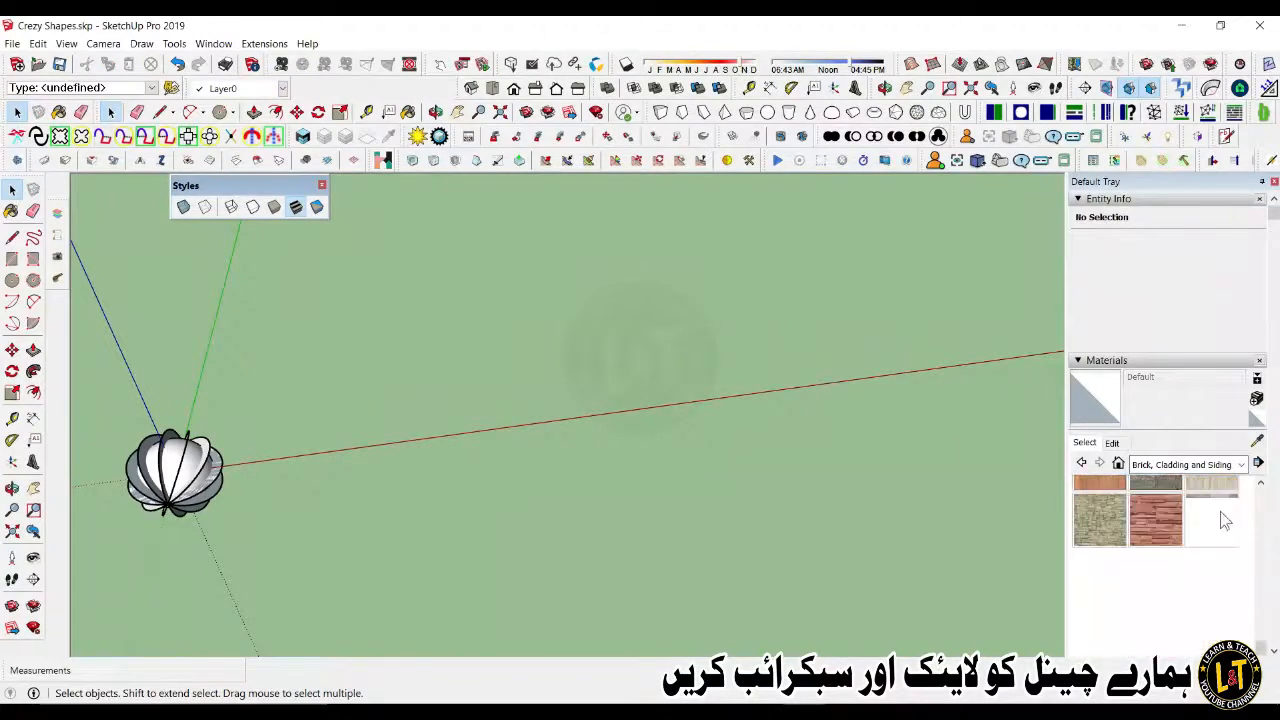
{"action": "scroll", "coordinate": [478, 477], "scroll_direction": "down", "scroll_amount": 2}
{"action": "scroll", "coordinate": [300, 490], "scroll_direction": "up", "scroll_amount": 6}
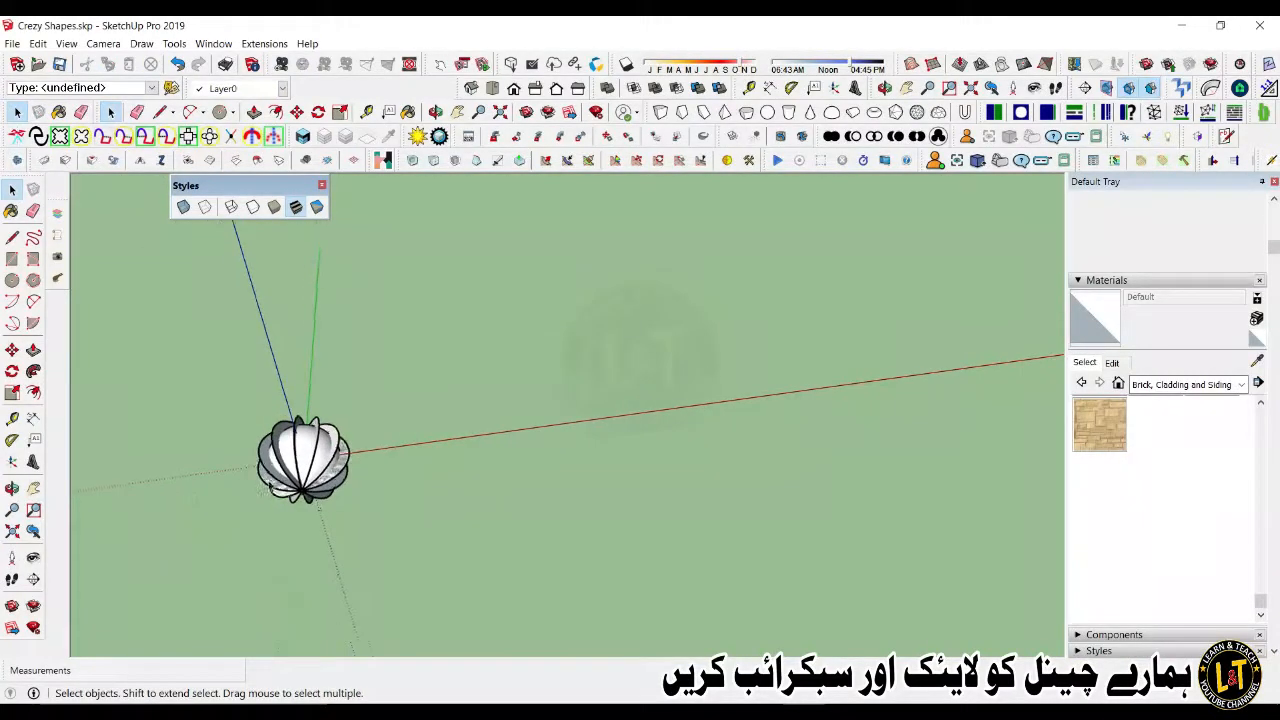
{"action": "middle_click_drag", "start_coordinate": [300, 490], "coordinate": [358, 470]}
{"action": "scroll", "coordinate": [358, 470], "scroll_direction": "up", "scroll_amount": 1}
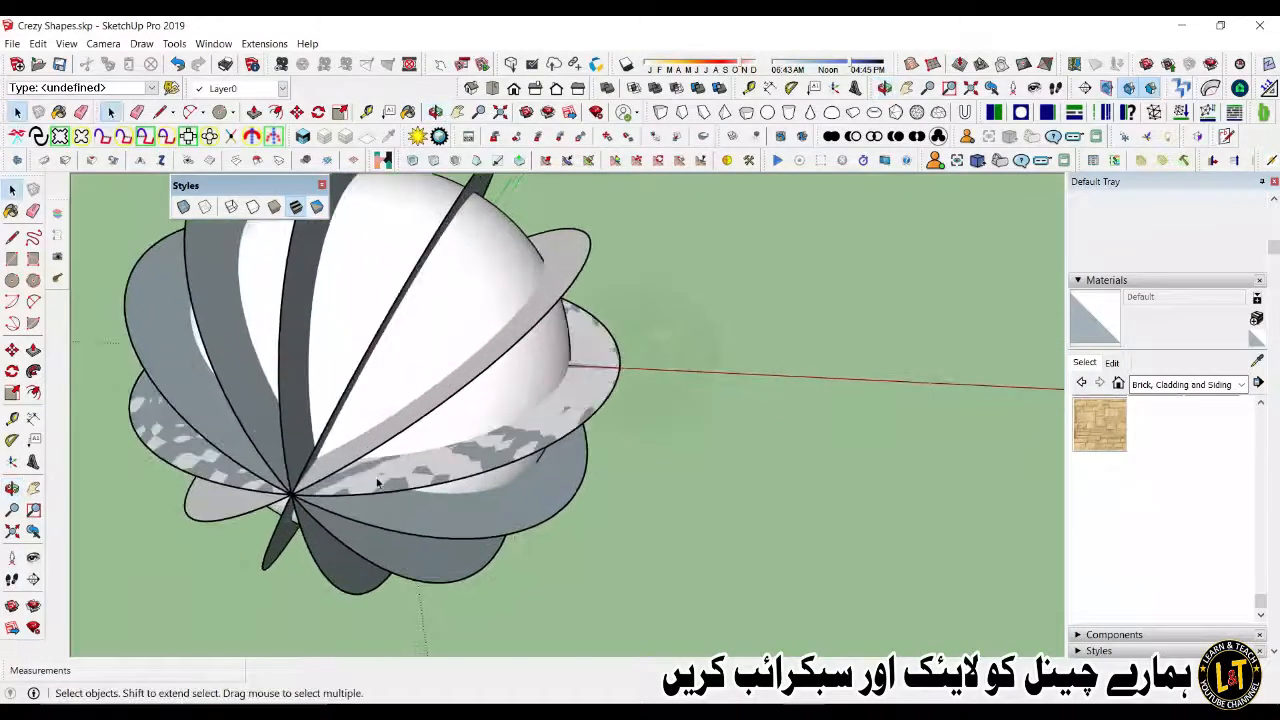
{"action": "left_click", "coordinate": [380, 484]}
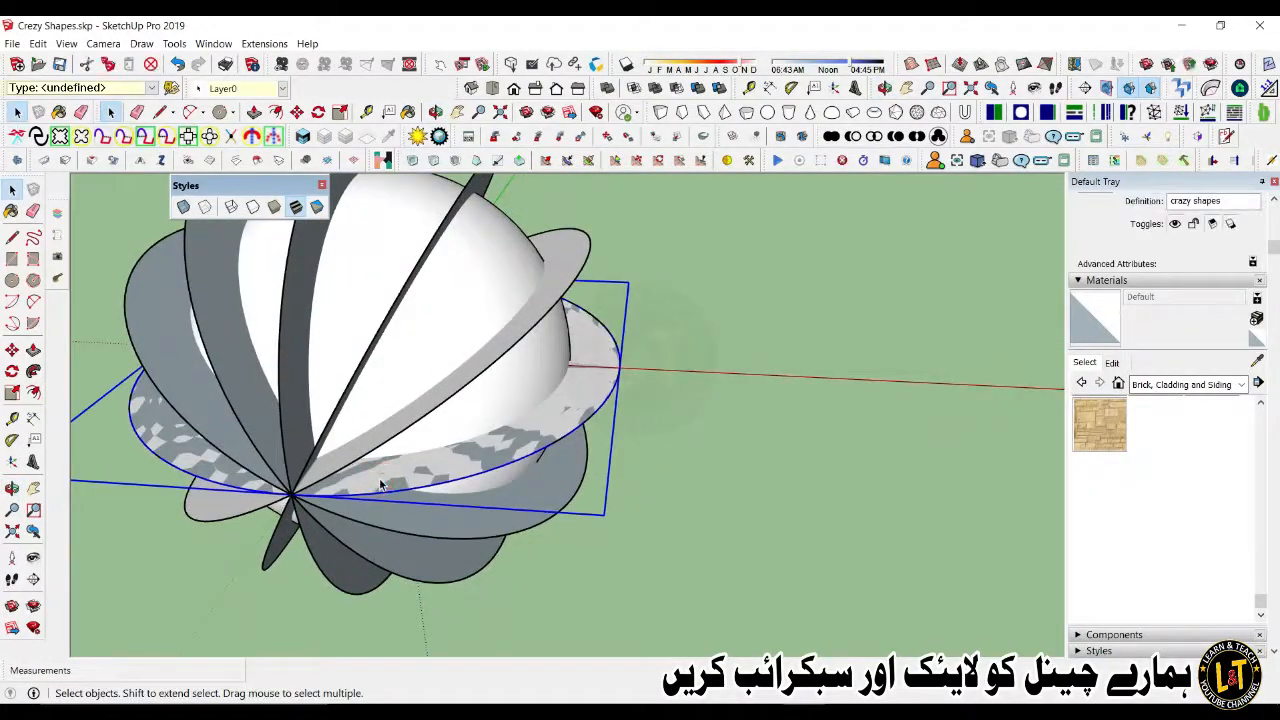
{"action": "scroll", "coordinate": [382, 486], "scroll_direction": "down", "scroll_amount": 2}
{"action": "middle_click_drag", "start_coordinate": [226, 360], "coordinate": [215, 296]}
{"action": "left_click_drag", "start_coordinate": [215, 296], "coordinate": [556, 528]}
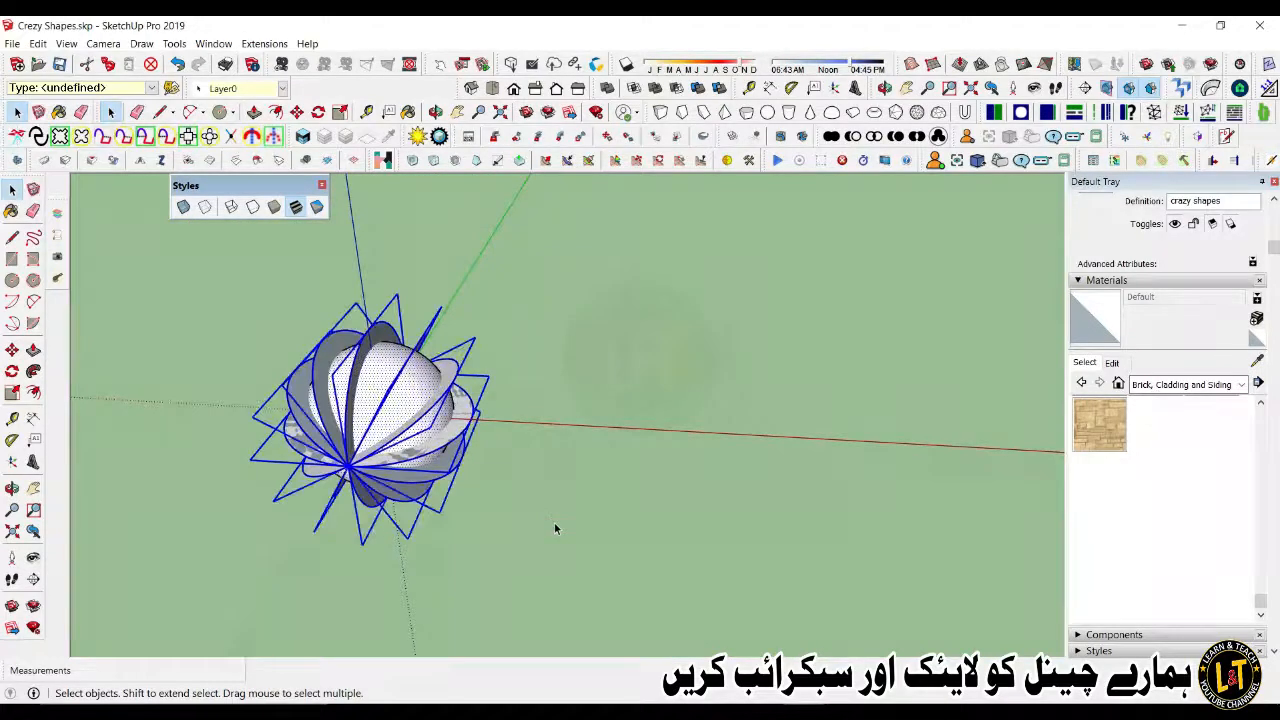
{"action": "key", "text": "m"}
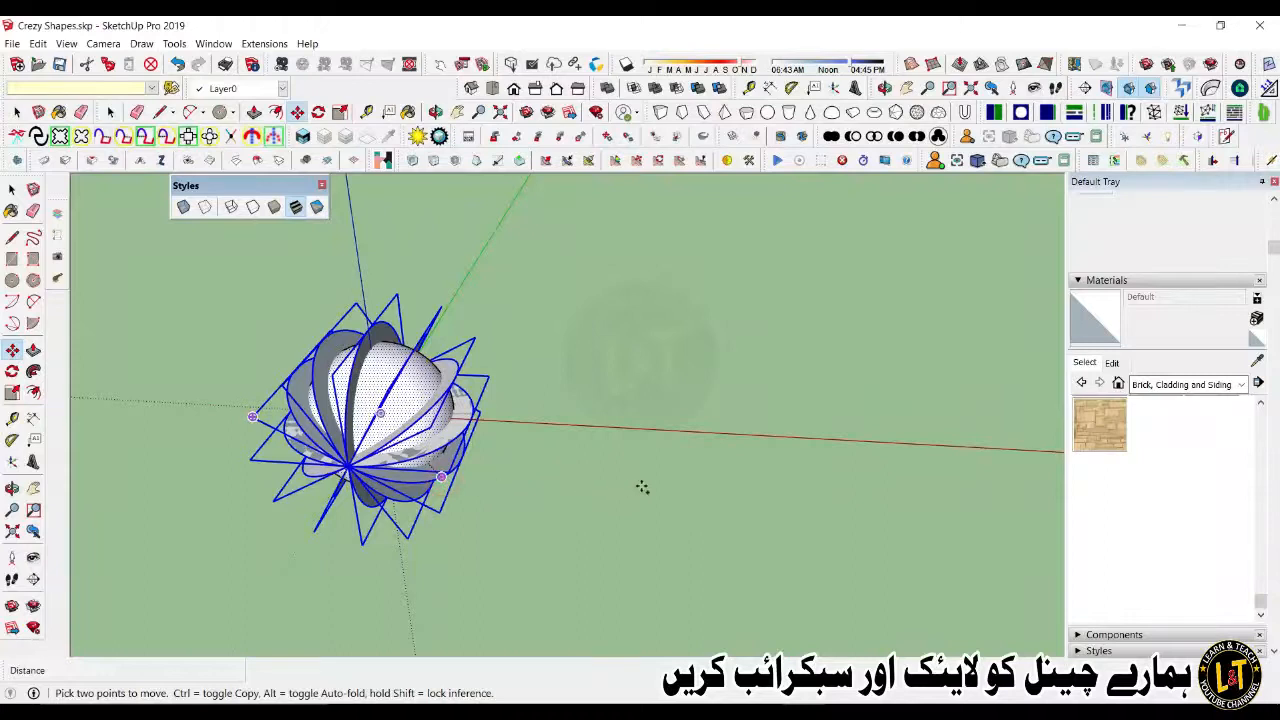
{"action": "key", "text": "ctrl"}
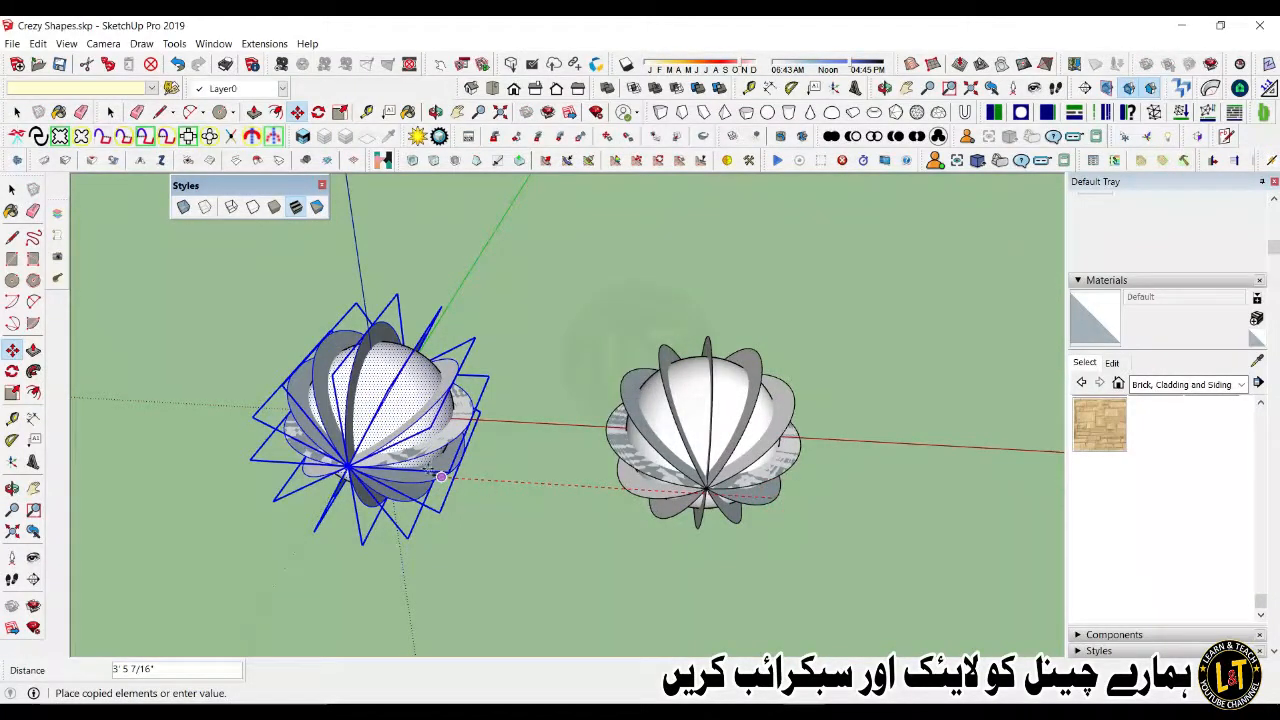
{"action": "left_click", "coordinate": [329, 462]}
Step: Select all the rings around the original sphere at the origin and intersect their faces with the model
{"action": "scroll", "coordinate": [329, 462], "scroll_direction": "up", "scroll_amount": 5}
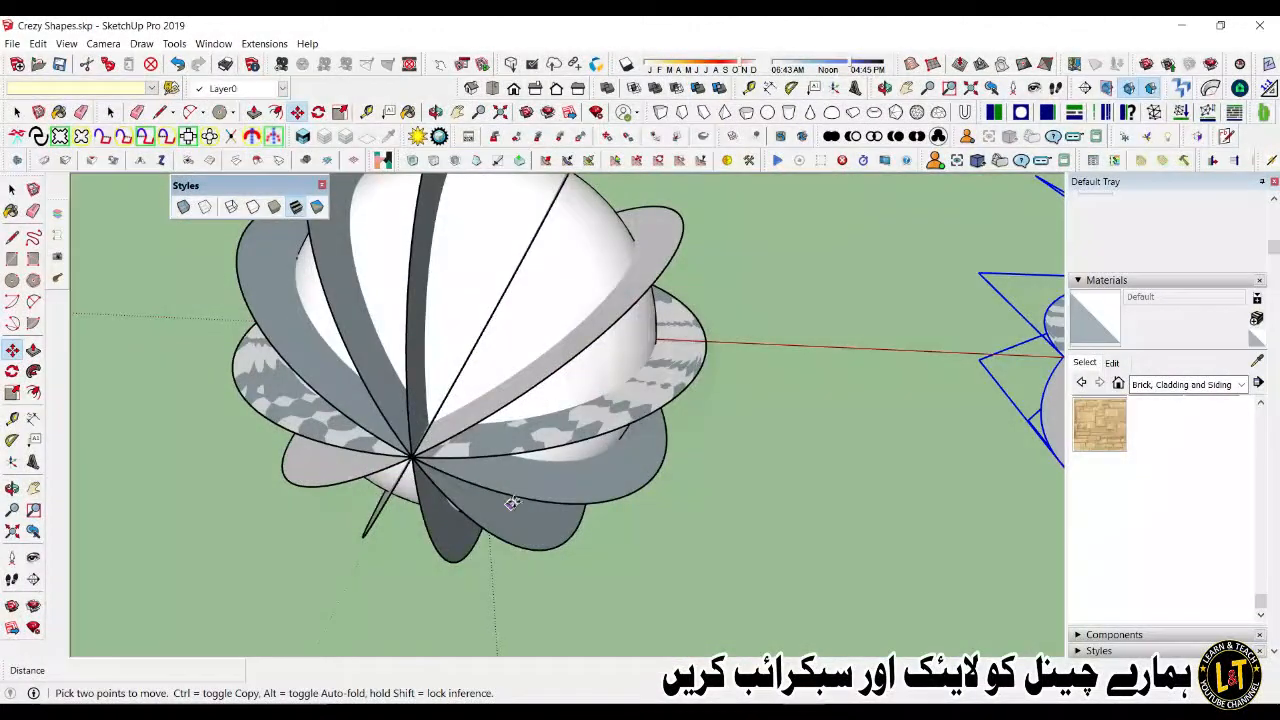
{"action": "key", "text": "space"}
{"action": "left_click", "coordinate": [509, 487]}
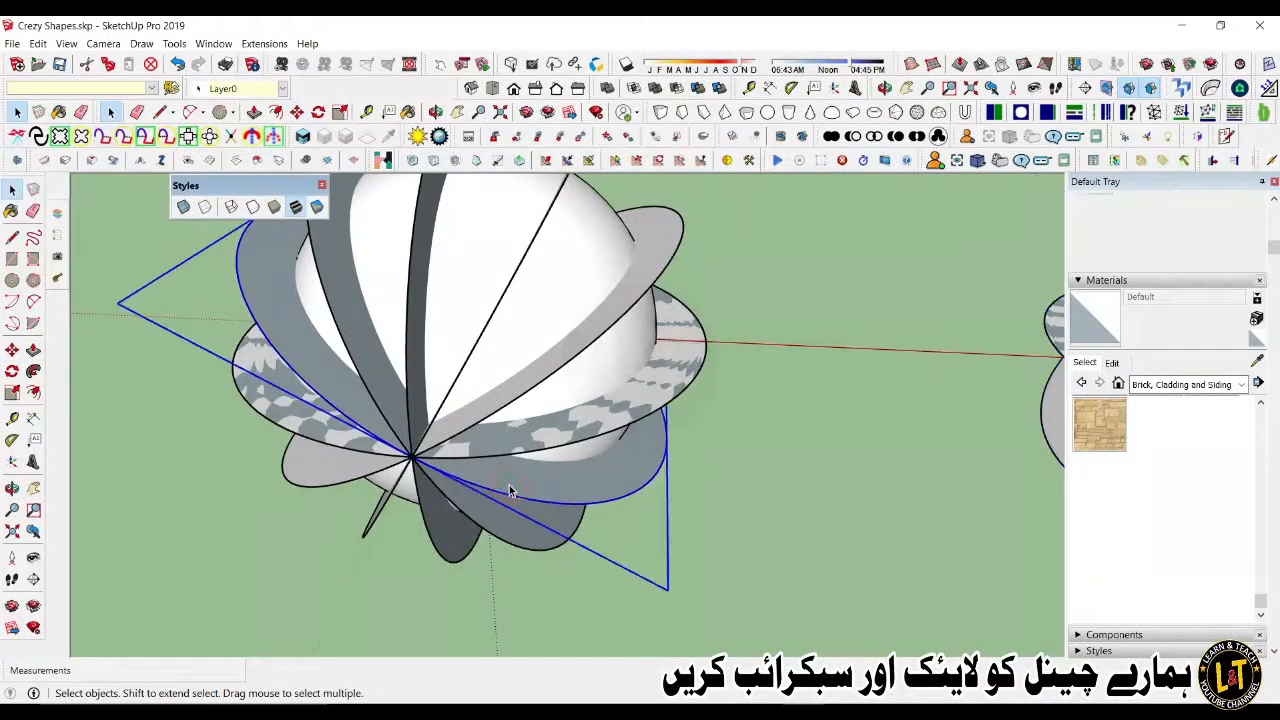
{"action": "left_click", "coordinate": [468, 445], "text": "shift"}
{"action": "left_click", "coordinate": [446, 416], "text": "shift"}
{"action": "left_click", "coordinate": [440, 410], "text": "shift"}
{"action": "left_click", "coordinate": [414, 394], "text": "shift"}
{"action": "left_click", "coordinate": [368, 399], "text": "shift"}
{"action": "left_click", "coordinate": [352, 425], "text": "shift"}
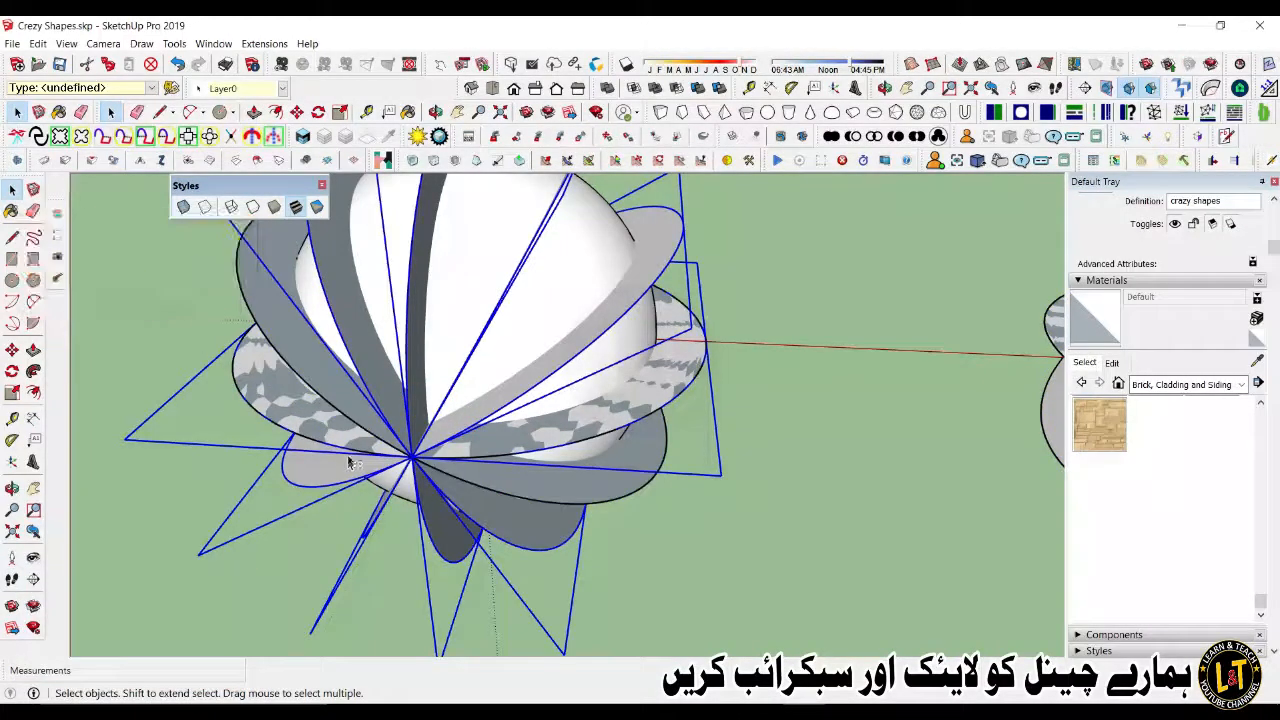
{"action": "left_click", "coordinate": [355, 415], "text": "shift"}
{"action": "left_click", "coordinate": [442, 476], "text": "shift"}
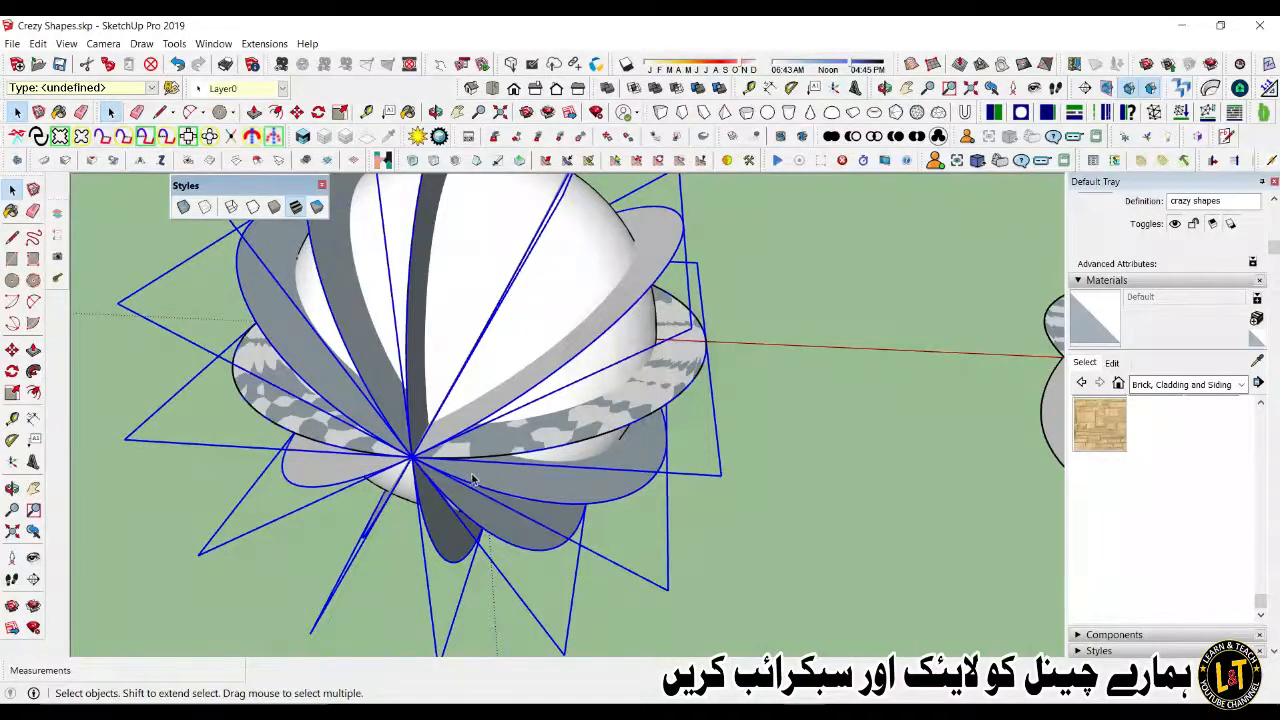
{"action": "right_click", "coordinate": [474, 480]}
{"action": "mouse_move", "coordinate": [586, 318]}
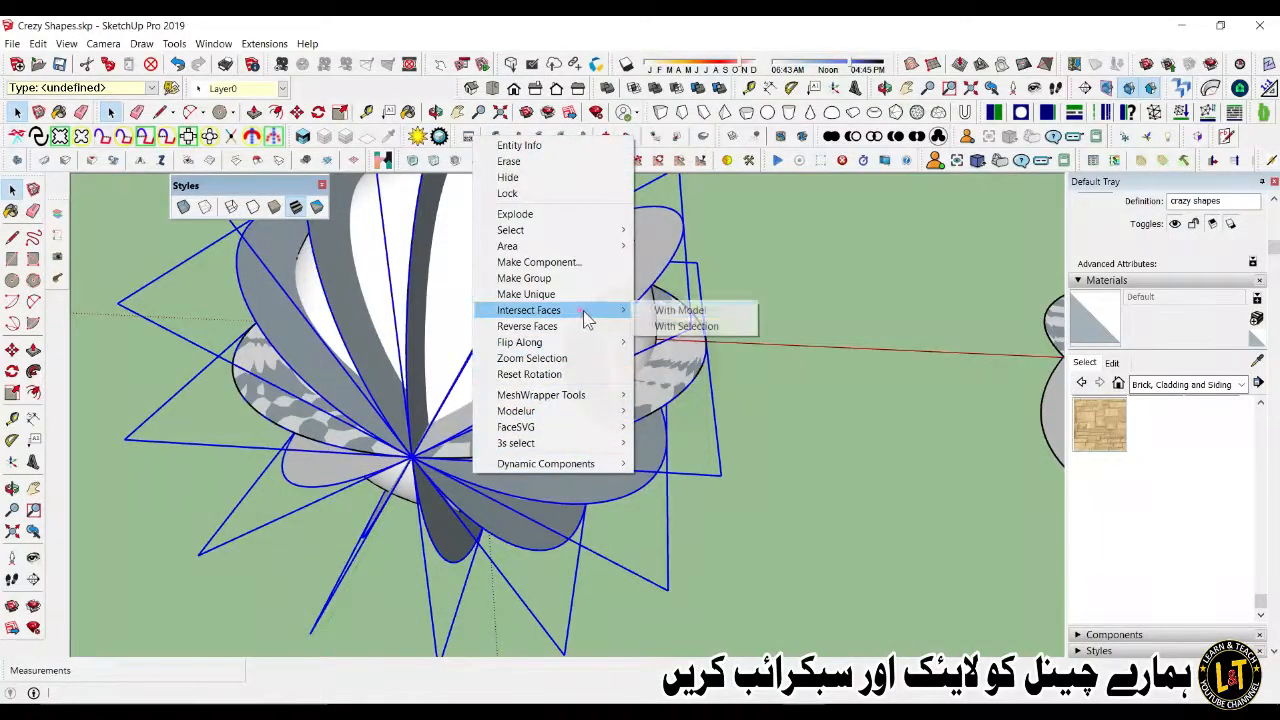
{"action": "left_click", "coordinate": [679, 310]}
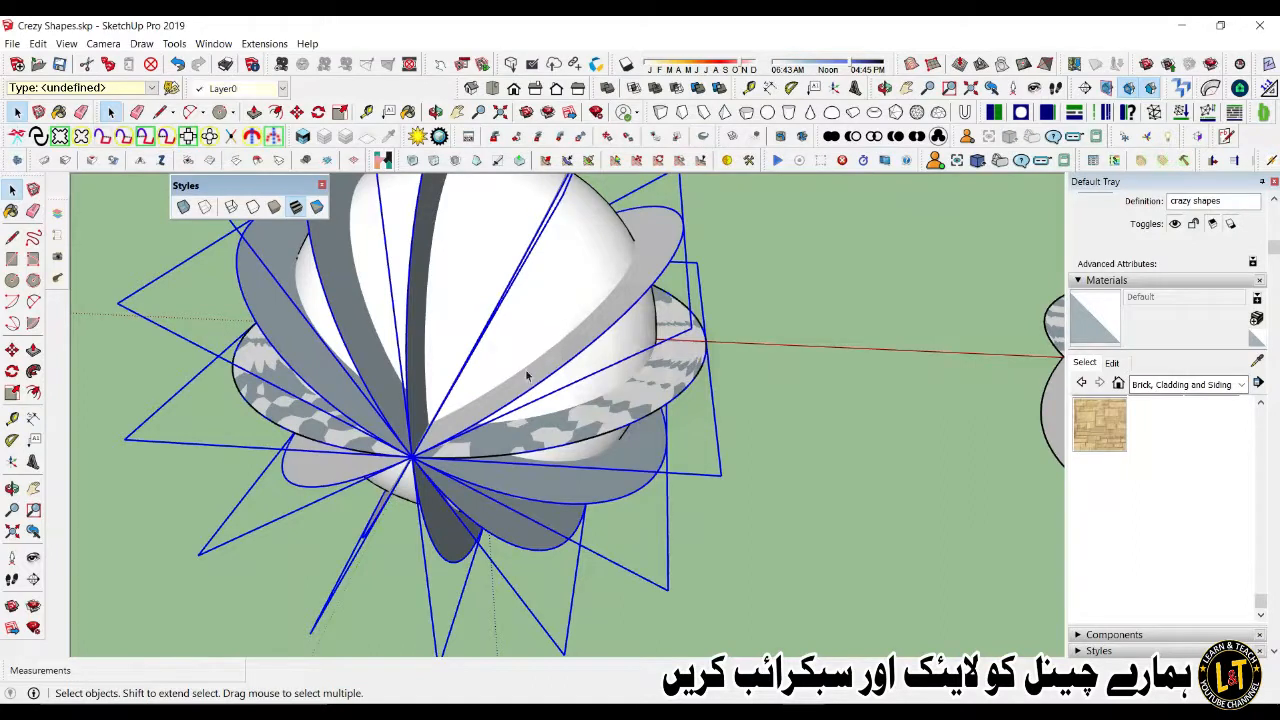
{"action": "key", "text": "Delete"}
{"action": "middle_click_drag", "start_coordinate": [511, 405], "coordinate": [505, 446]}
{"action": "left_click", "coordinate": [540, 460]}
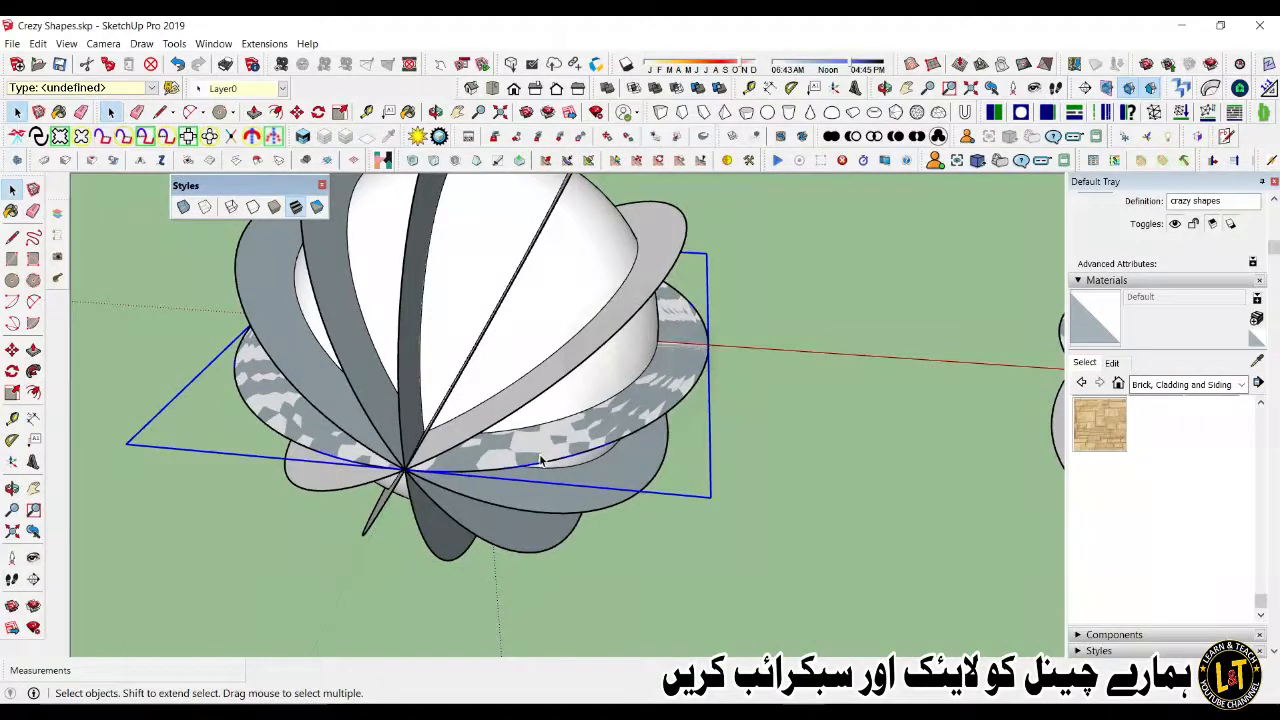
Step: Select all the rings around the copied sphere and intersect their faces with the model
{"action": "scroll", "coordinate": [540, 460], "scroll_direction": "down", "scroll_amount": 5}
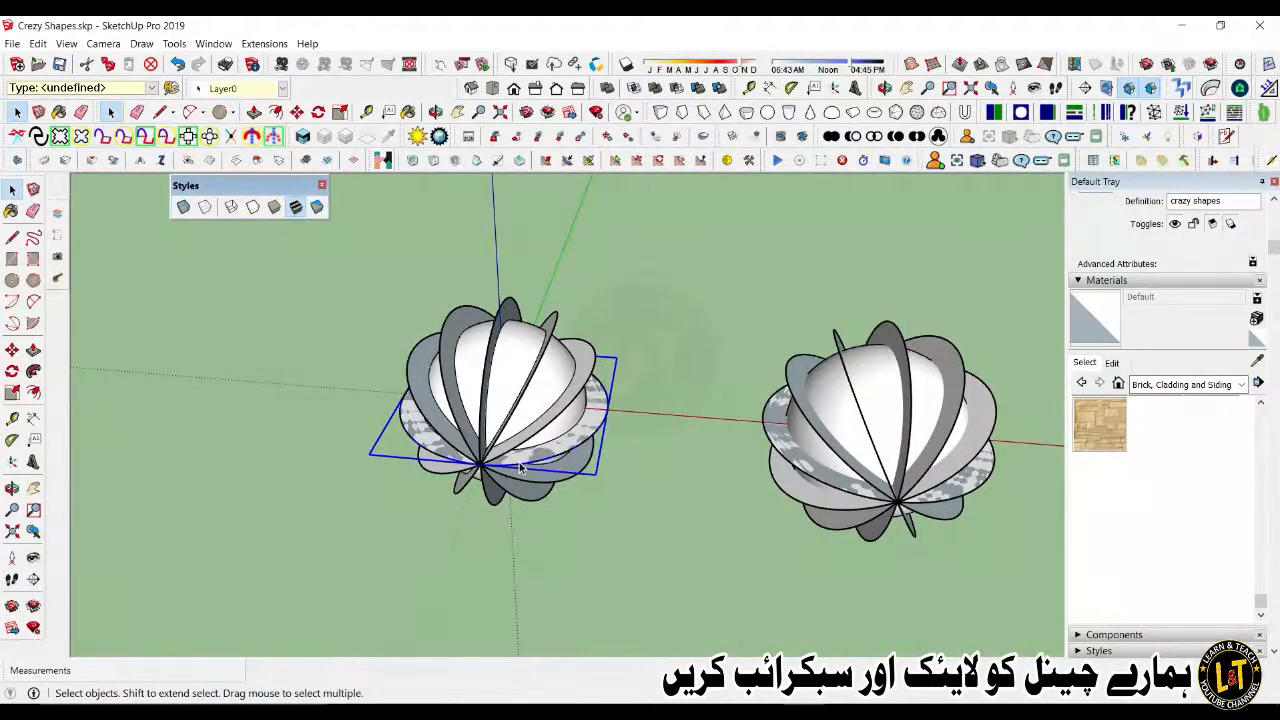
{"action": "scroll", "coordinate": [338, 372], "scroll_direction": "down", "scroll_amount": 2}
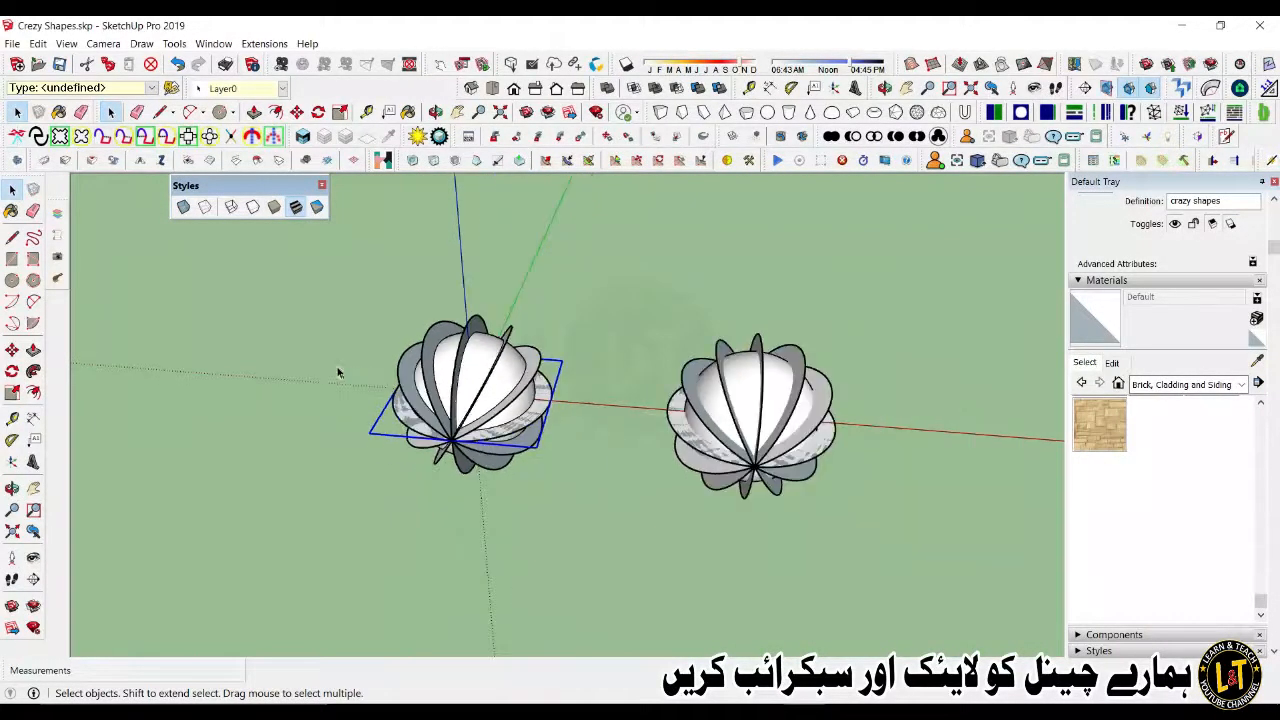
{"action": "scroll", "coordinate": [858, 498], "scroll_direction": "up", "scroll_amount": 6}
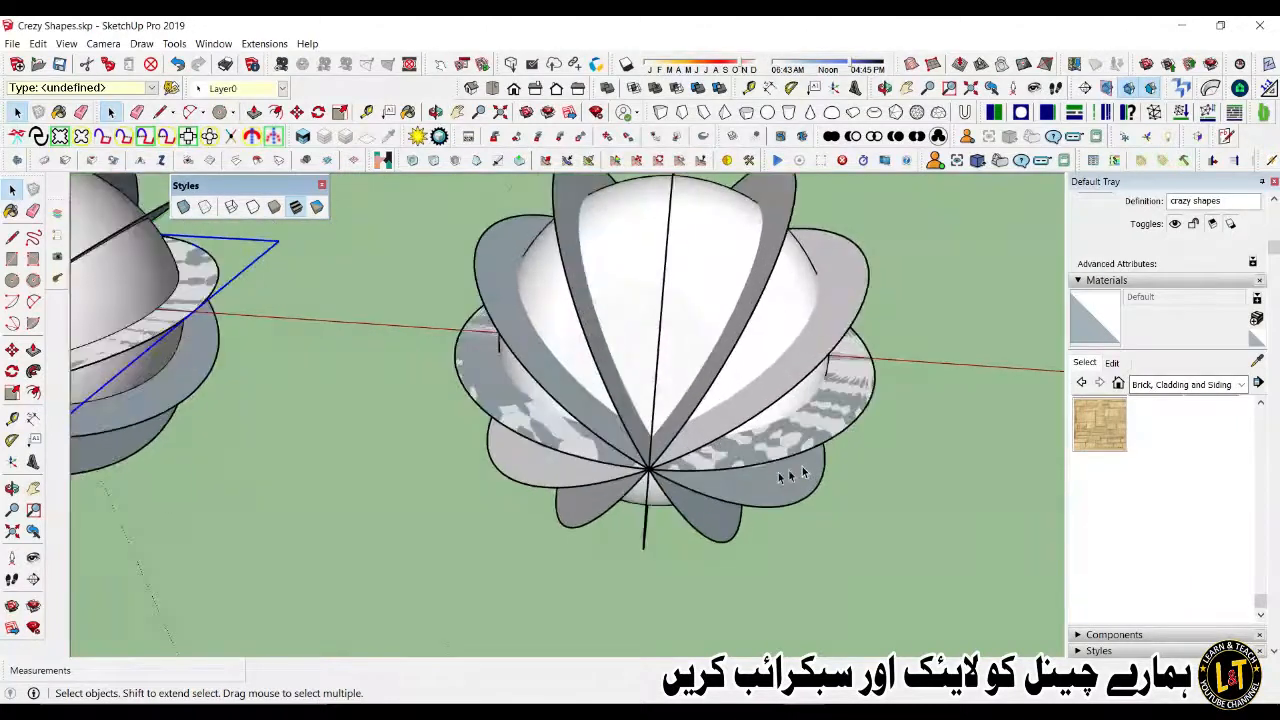
{"action": "left_click", "coordinate": [757, 489]}
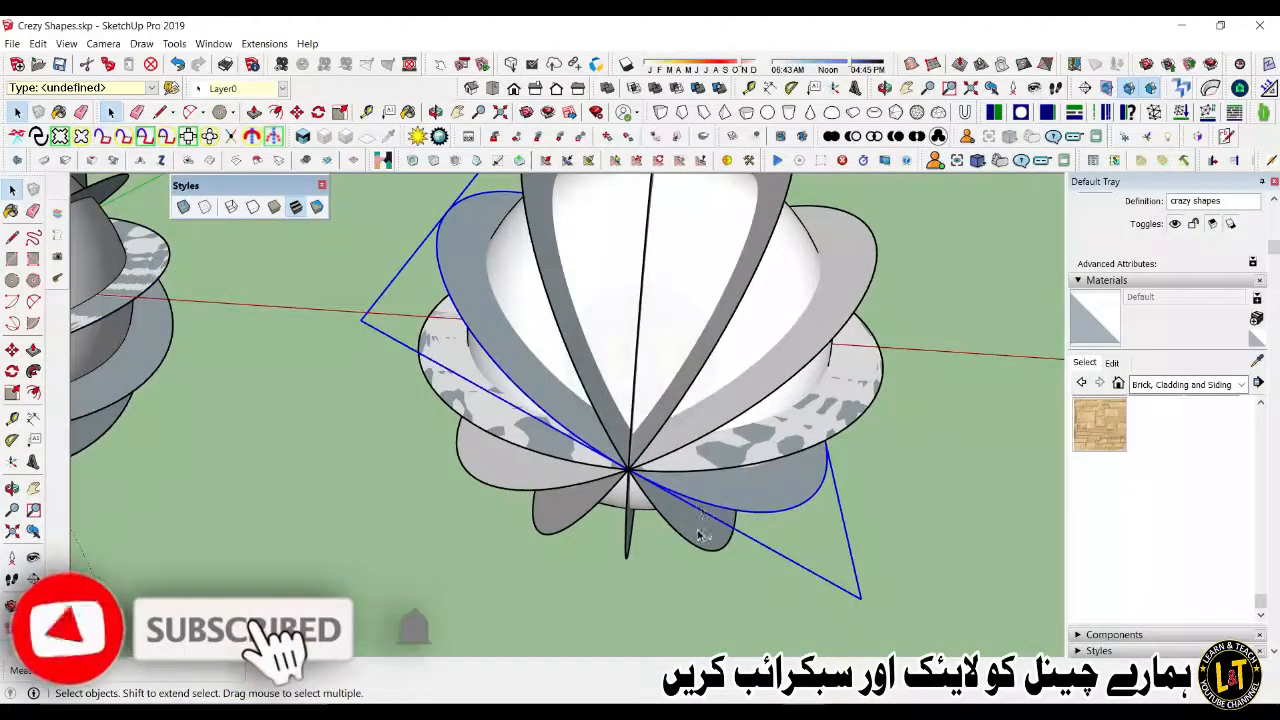
{"action": "left_click", "coordinate": [640, 525], "text": "shift"}
{"action": "left_click", "coordinate": [629, 529], "text": "shift"}
{"action": "left_click", "coordinate": [566, 525], "text": "shift"}
{"action": "left_click", "coordinate": [528, 497], "text": "shift"}
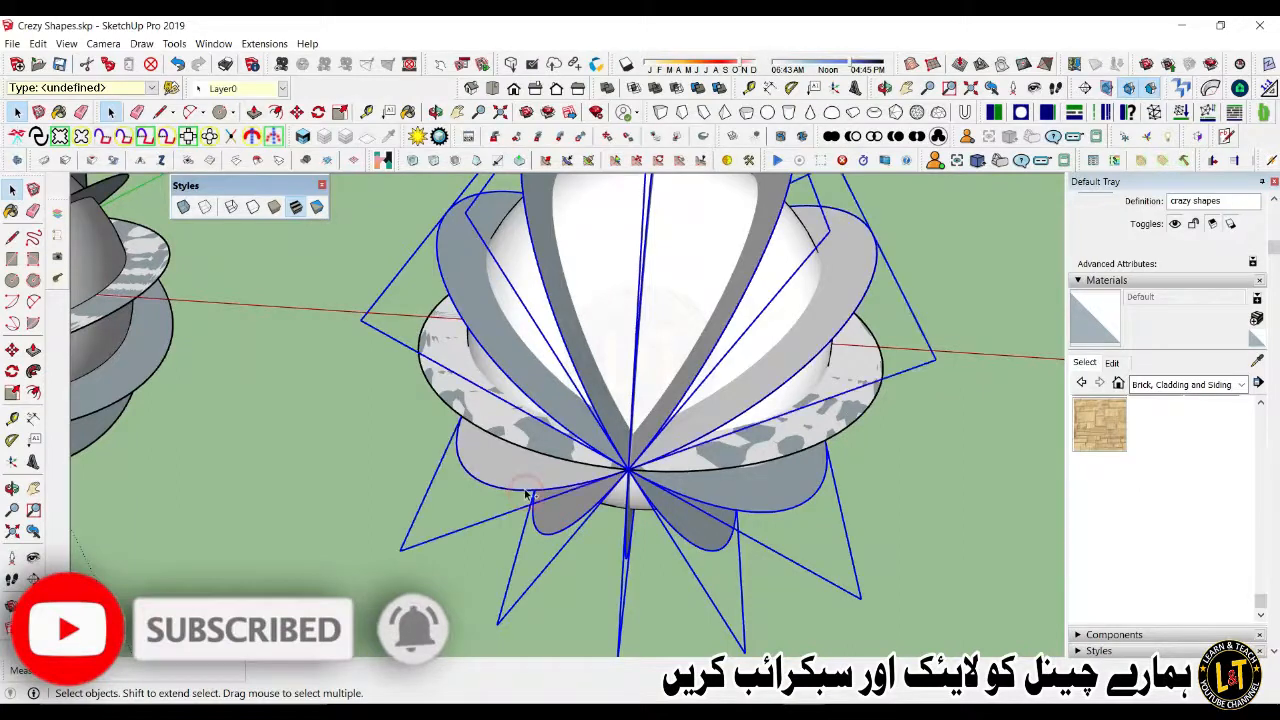
{"action": "left_click", "coordinate": [495, 441], "text": "shift"}
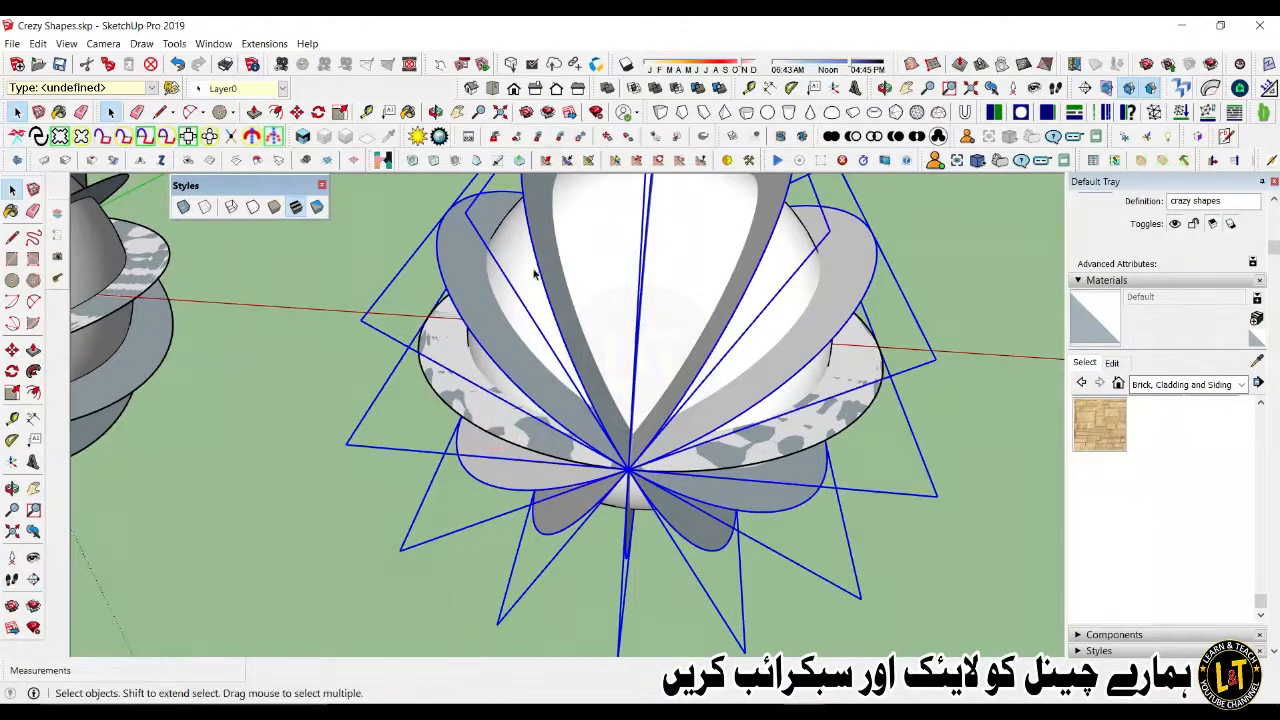
{"action": "right_click", "coordinate": [493, 333]}
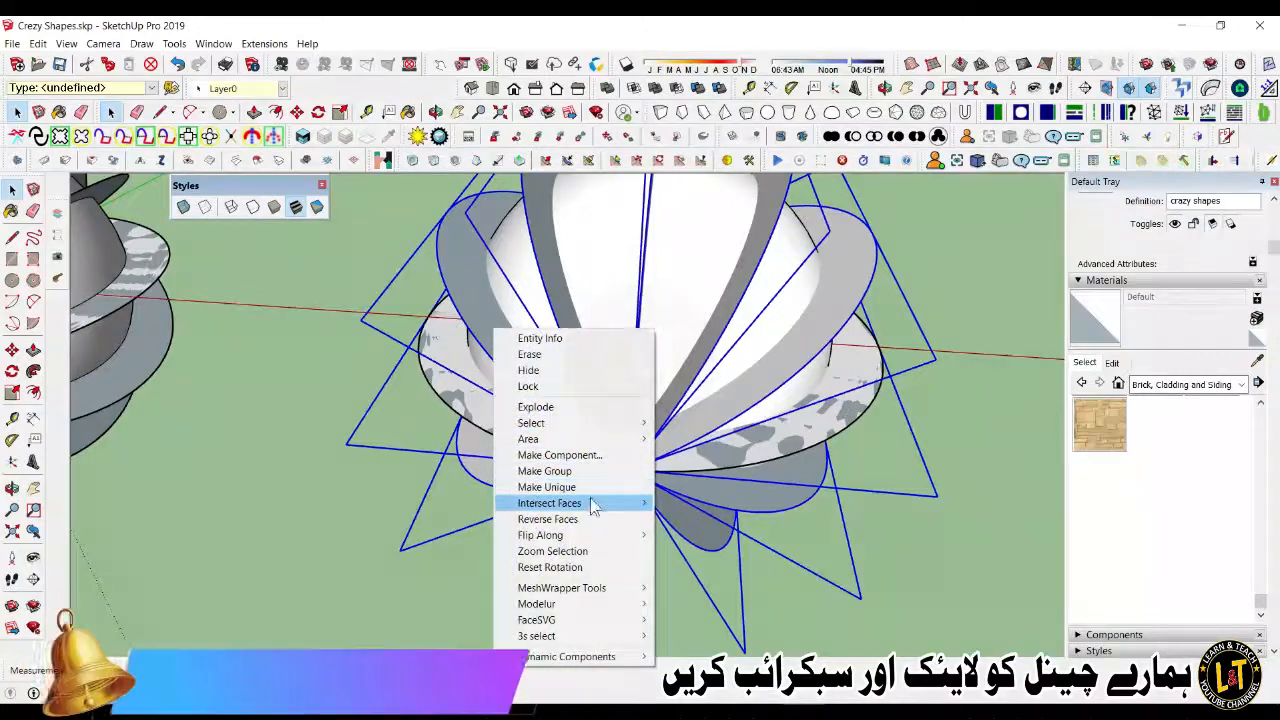
{"action": "mouse_move", "coordinate": [594, 505]}
{"action": "left_click", "coordinate": [680, 504]}
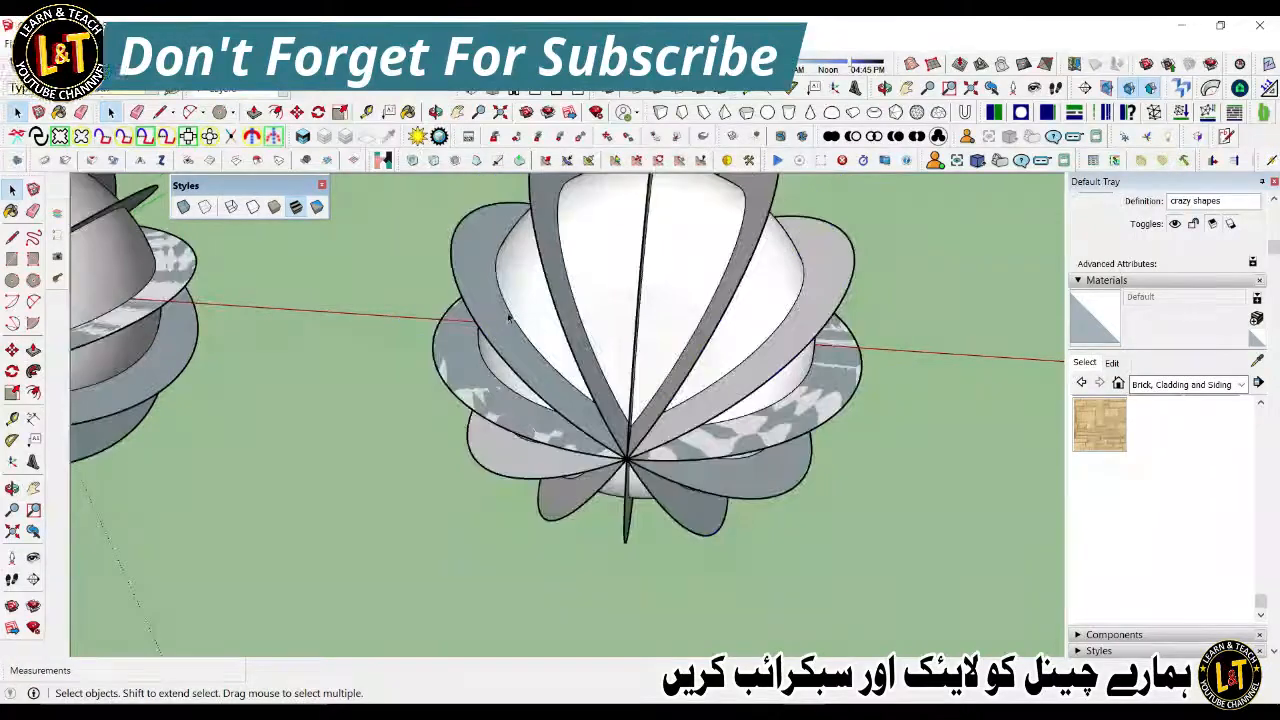
Step: Delete every ring component around the copied sphere, leaving only the sphere with its intersection lines
{"action": "left_click", "coordinate": [760, 470]}
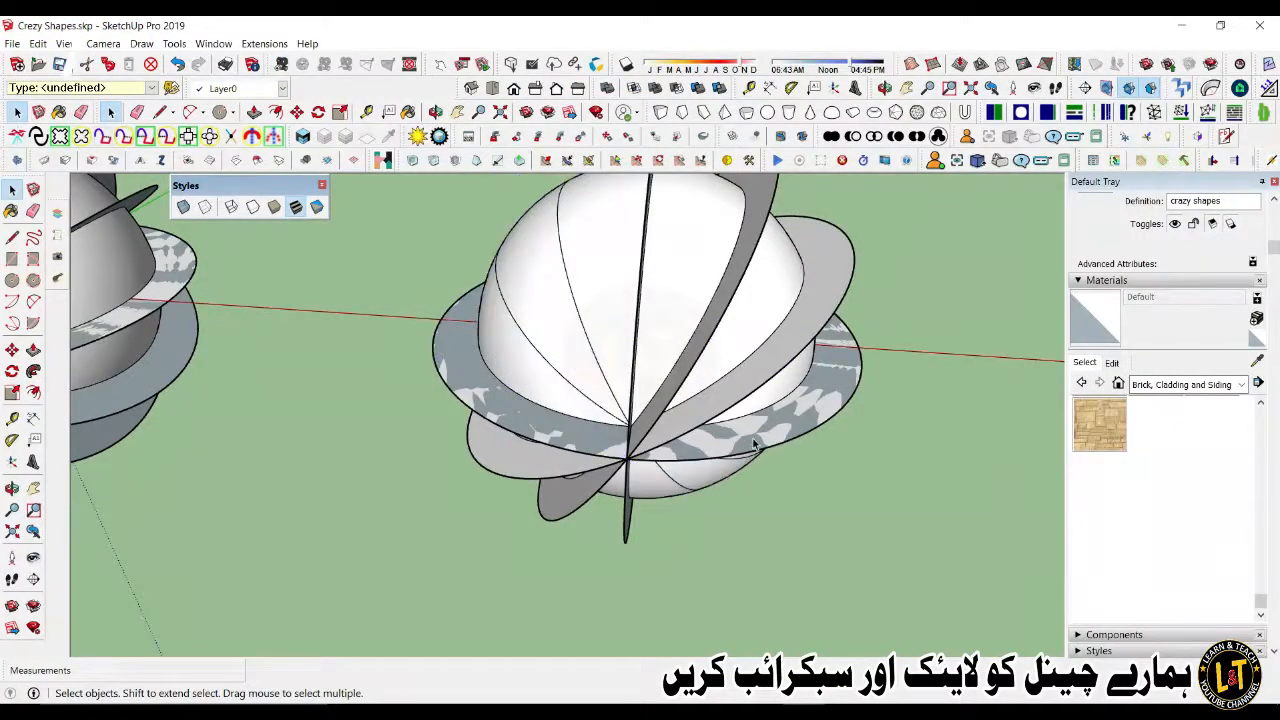
{"action": "left_click", "coordinate": [783, 393]}
{"action": "key", "text": "Delete"}
{"action": "left_click", "coordinate": [783, 350]}
{"action": "key", "text": "Delete"}
{"action": "left_click", "coordinate": [728, 298]}
{"action": "key", "text": "Delete"}
{"action": "middle_click_drag", "start_coordinate": [694, 337], "coordinate": [728, 345]}
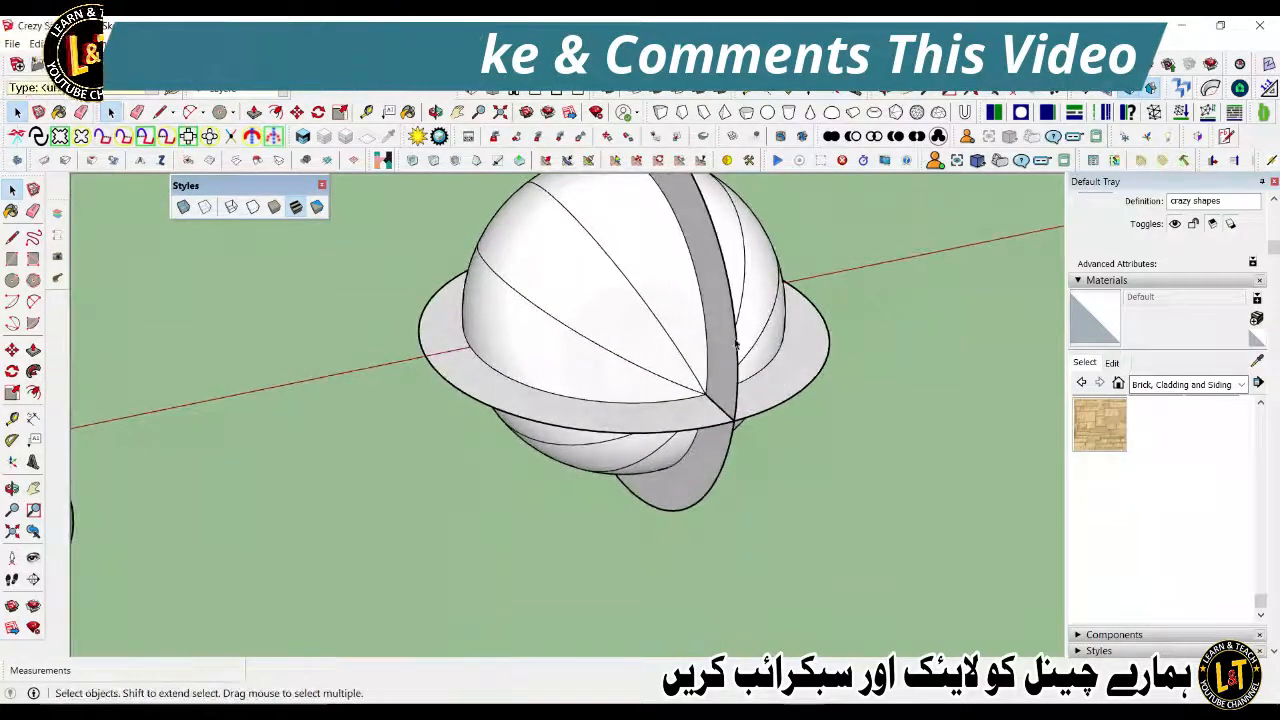
{"action": "left_click", "coordinate": [728, 345]}
{"action": "key", "text": "Delete"}
{"action": "left_click", "coordinate": [772, 390]}
{"action": "key", "text": "Delete"}
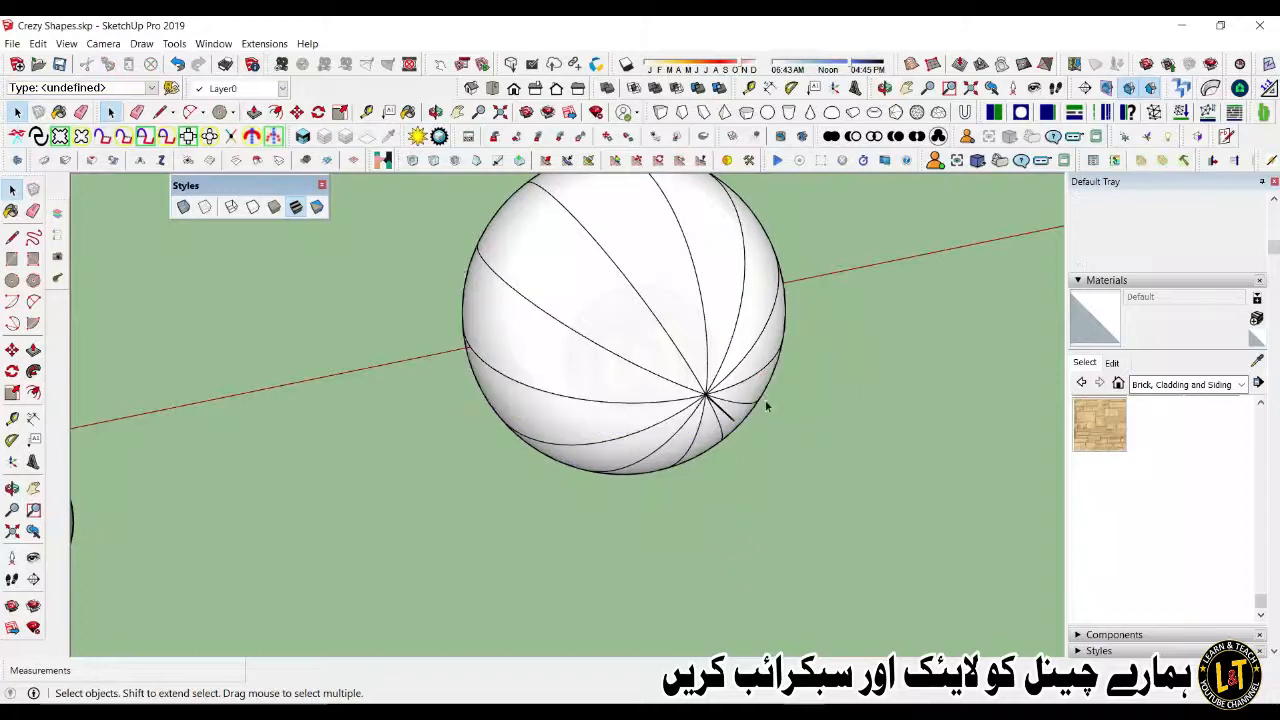
Step: Erase the leftover straight edges sticking out of the copied sphere where its intersection lines meet, at both ends
{"action": "middle_click_drag", "start_coordinate": [731, 430], "coordinate": [891, 389]}
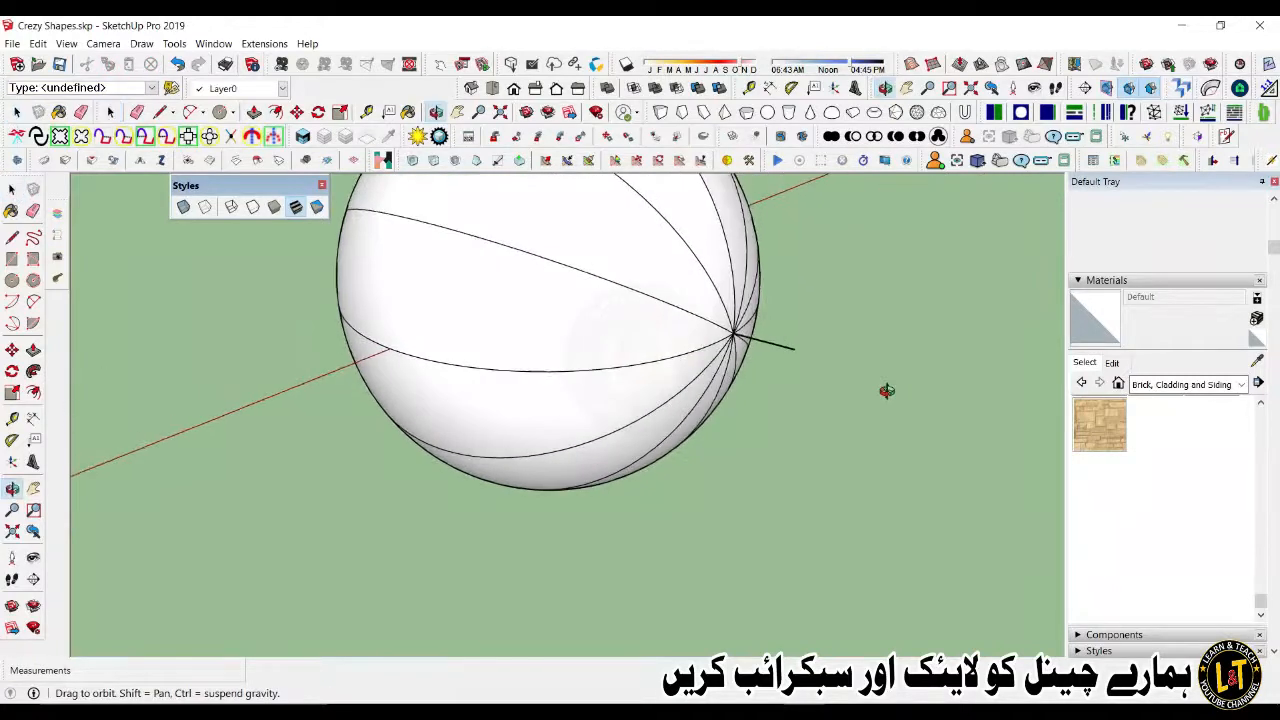
{"action": "key", "text": "e"}
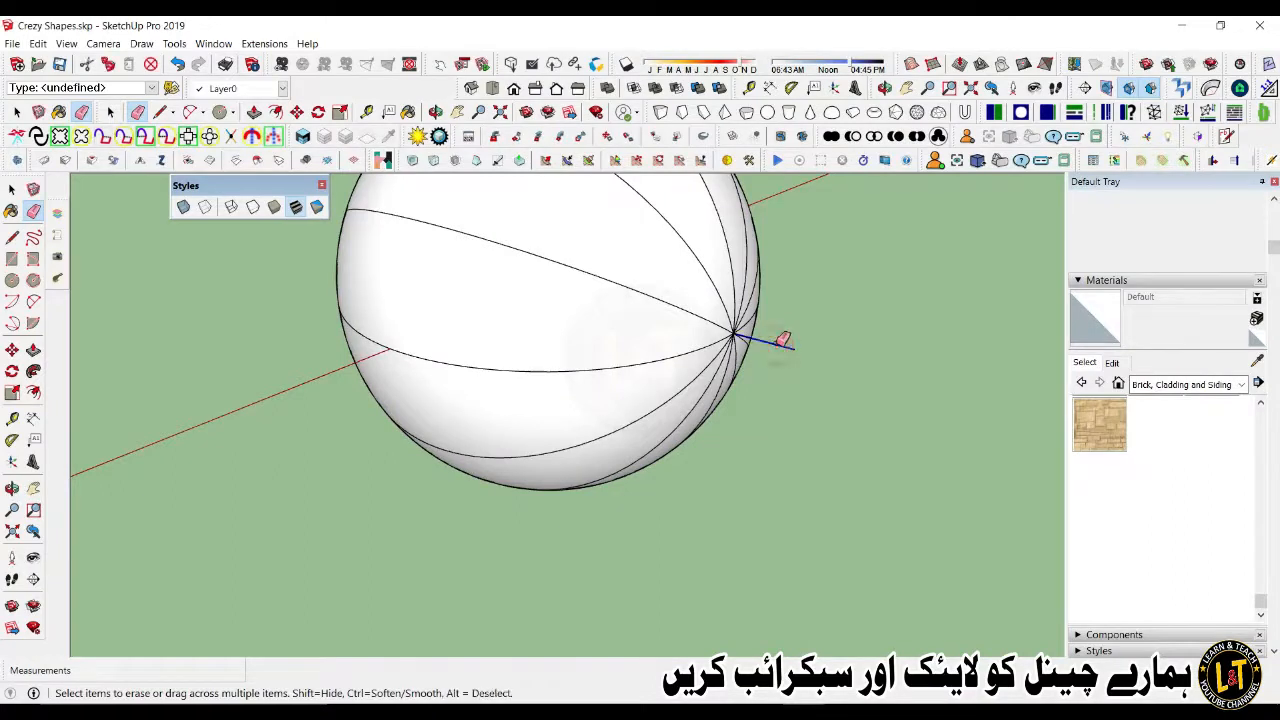
{"action": "mouse_move", "coordinate": [783, 380]}
{"action": "middle_mouse_down"}
{"action": "mouse_move", "coordinate": [807, 416]}
{"action": "mouse_move", "coordinate": [640, 414]}
{"action": "middle_mouse_up"}
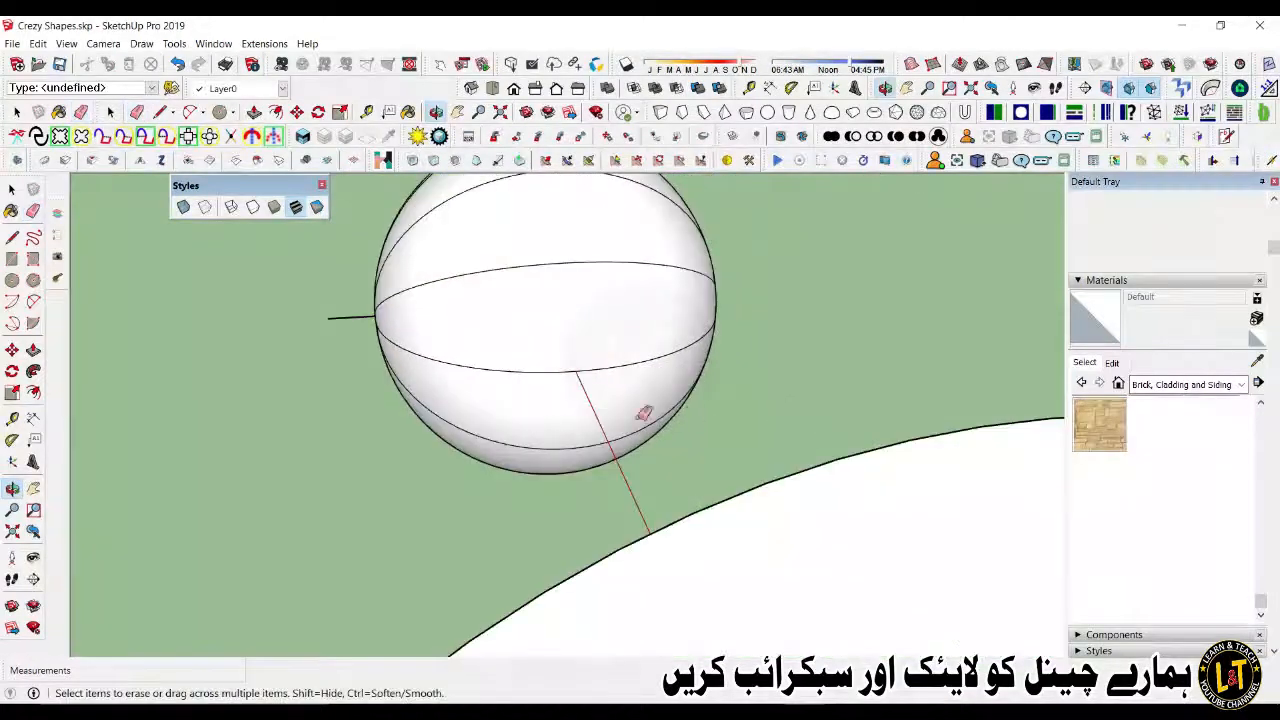
{"action": "middle_click_drag", "start_coordinate": [634, 363], "coordinate": [278, 400]}
{"action": "scroll", "coordinate": [556, 456], "scroll_direction": "down", "scroll_amount": 2}
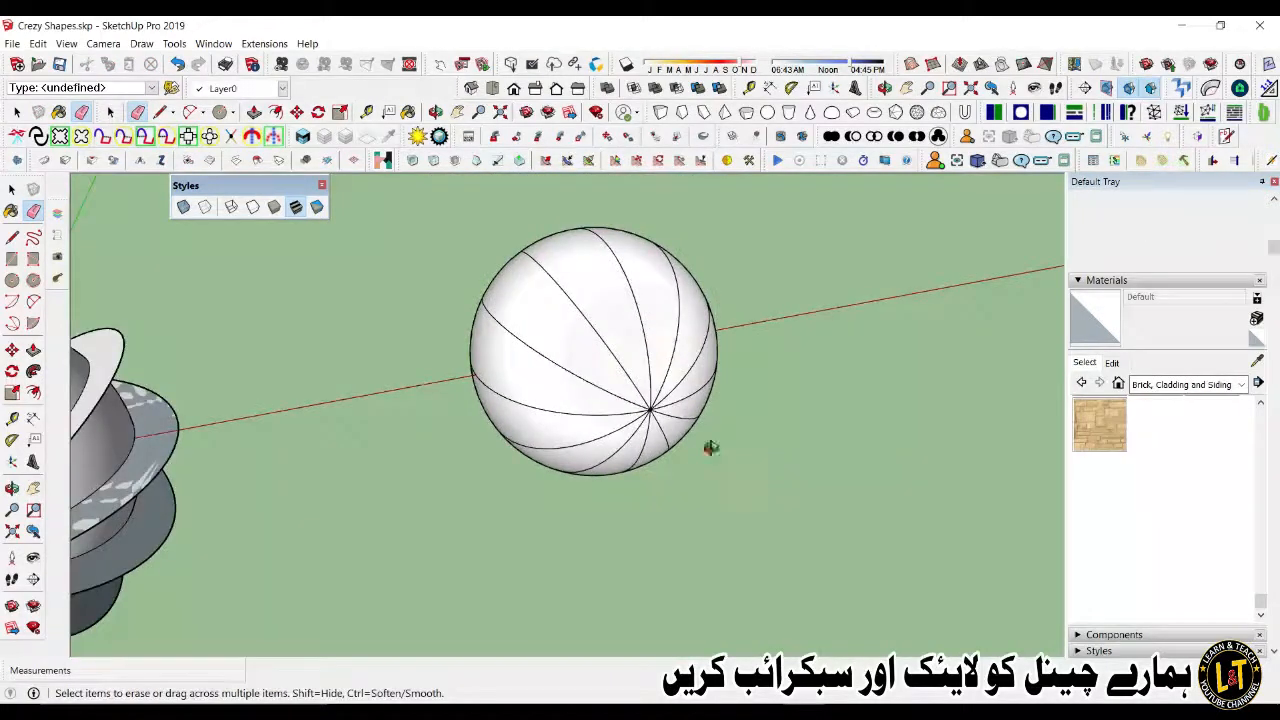
Step: Using the Colors collection, paint two adjacent upper segments of the copied sphere red (Color A05) and amber (Color D05)
{"action": "middle_click_drag", "start_coordinate": [710, 447], "coordinate": [560, 405]}
{"action": "key", "text": "space"}
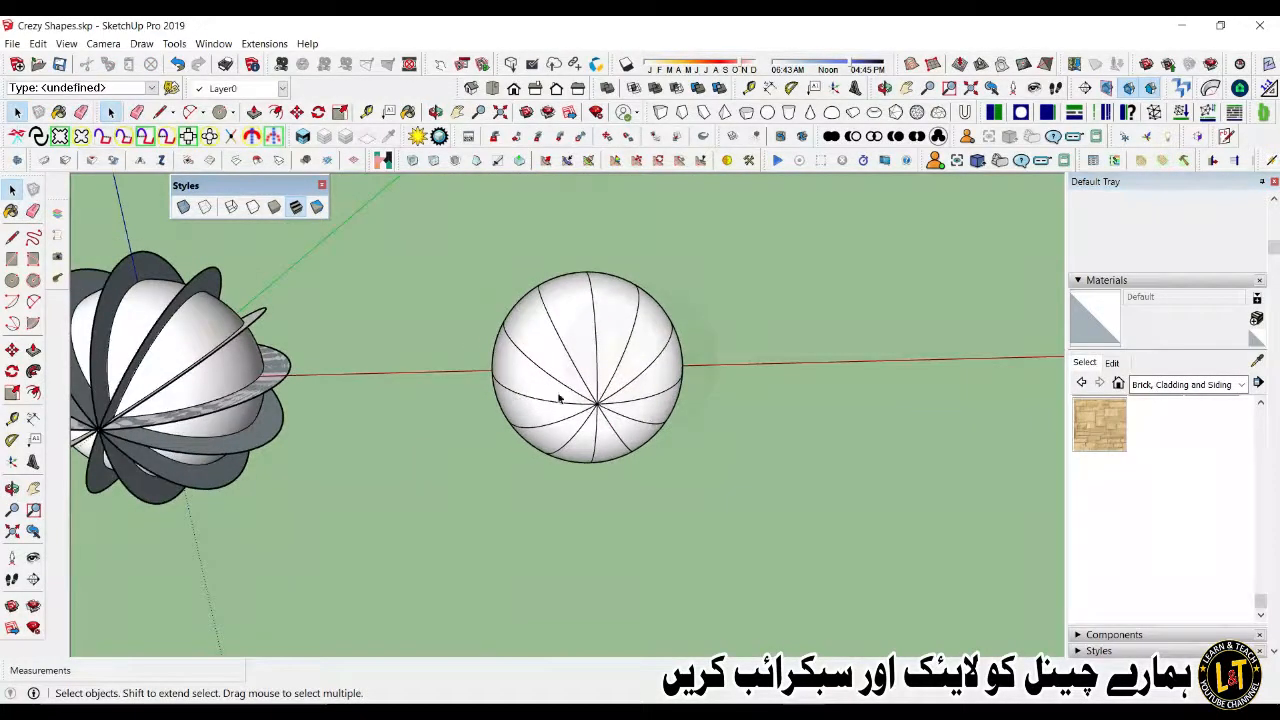
{"action": "scroll", "coordinate": [601, 371], "scroll_direction": "up", "scroll_amount": 2}
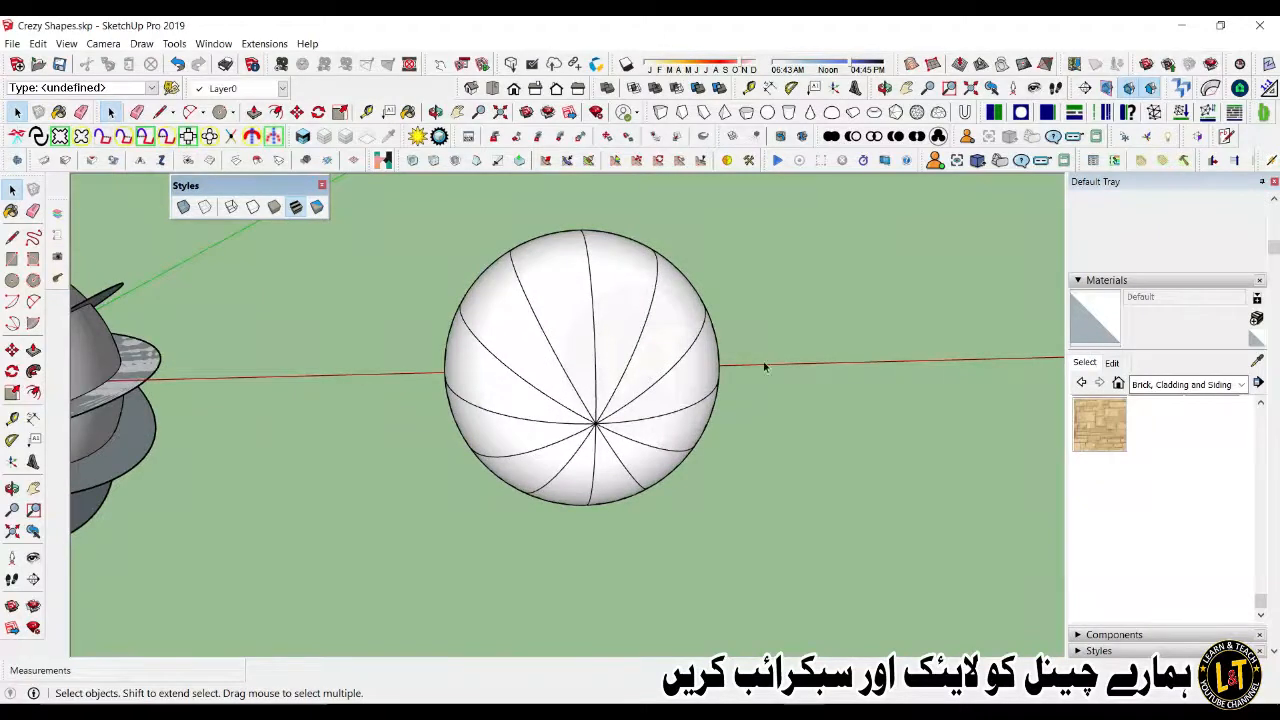
{"action": "left_click", "coordinate": [1203, 387]}
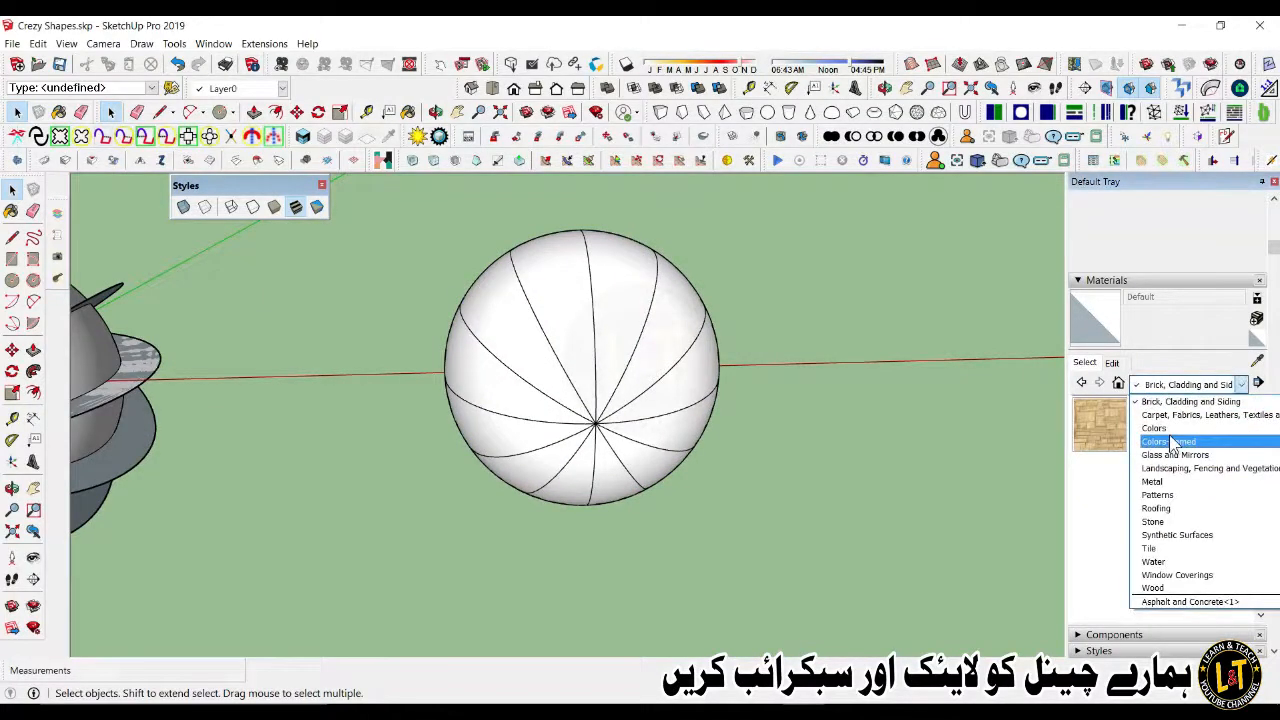
{"action": "left_click", "coordinate": [1160, 428]}
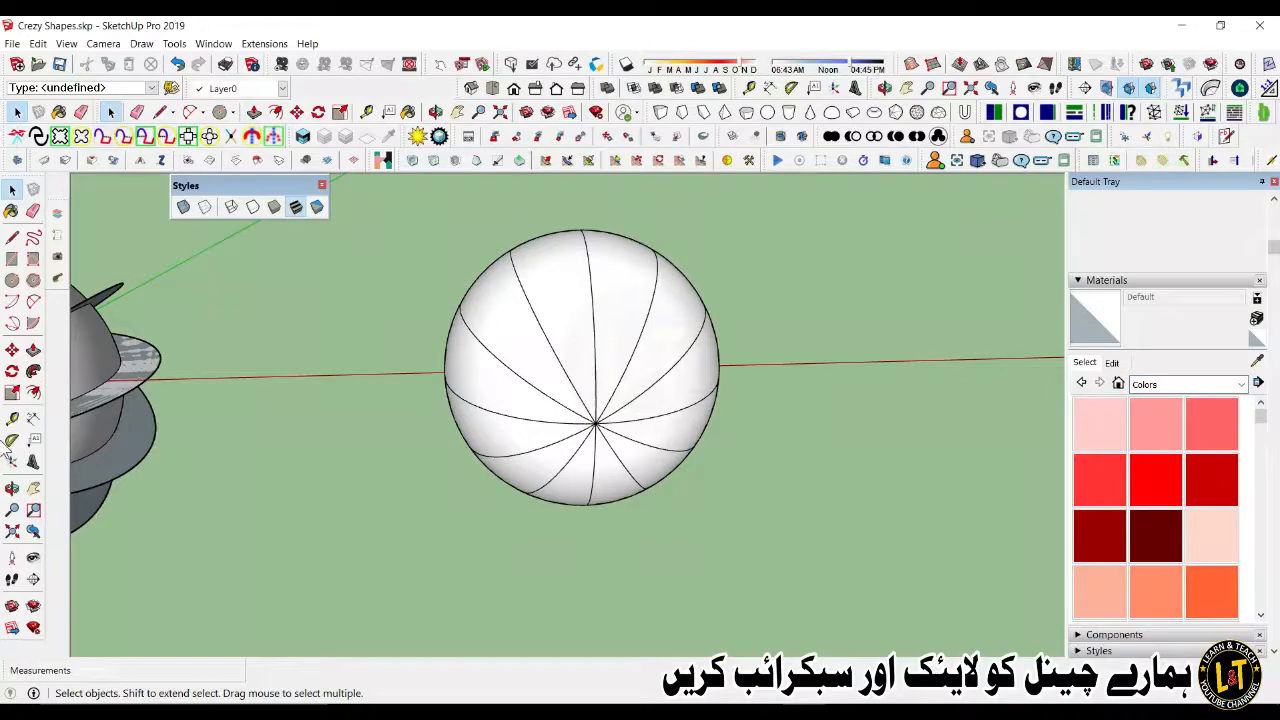
{"action": "left_click", "coordinate": [1174, 482]}
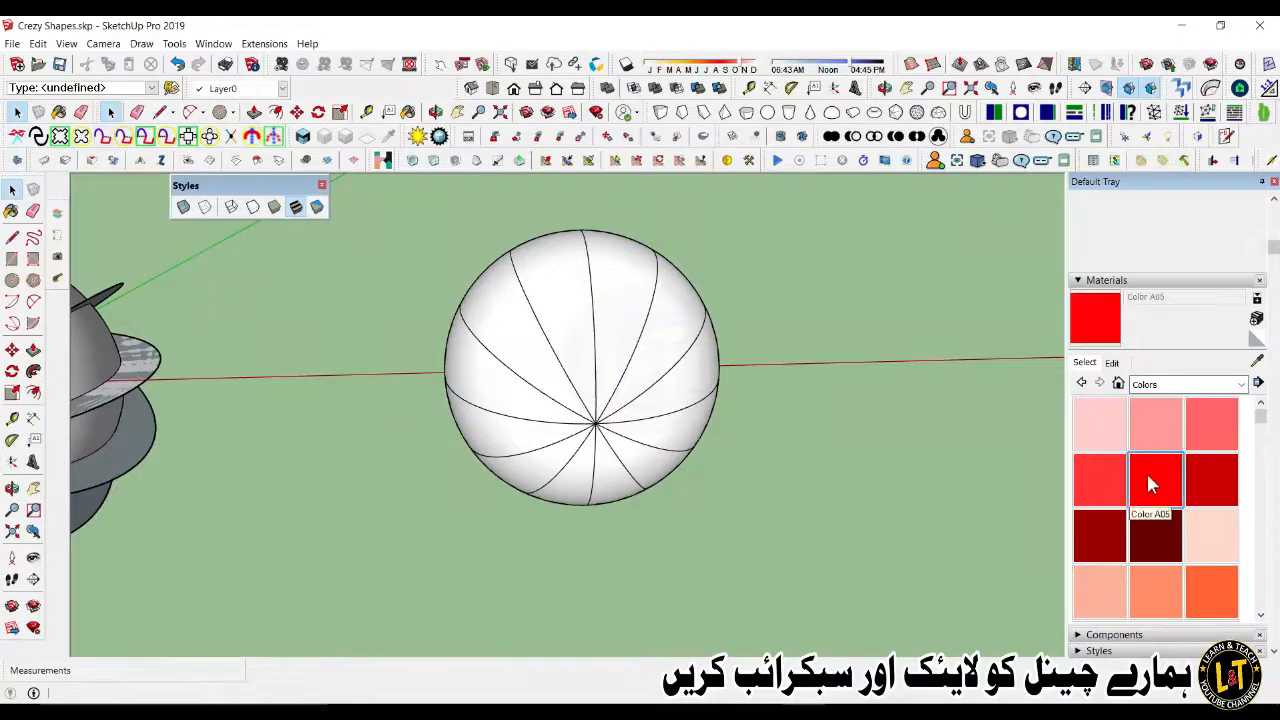
{"action": "left_click", "coordinate": [614, 358]}
{"action": "scroll", "coordinate": [1148, 524], "scroll_direction": "down", "scroll_amount": 3}
{"action": "left_click", "coordinate": [1155, 601]}
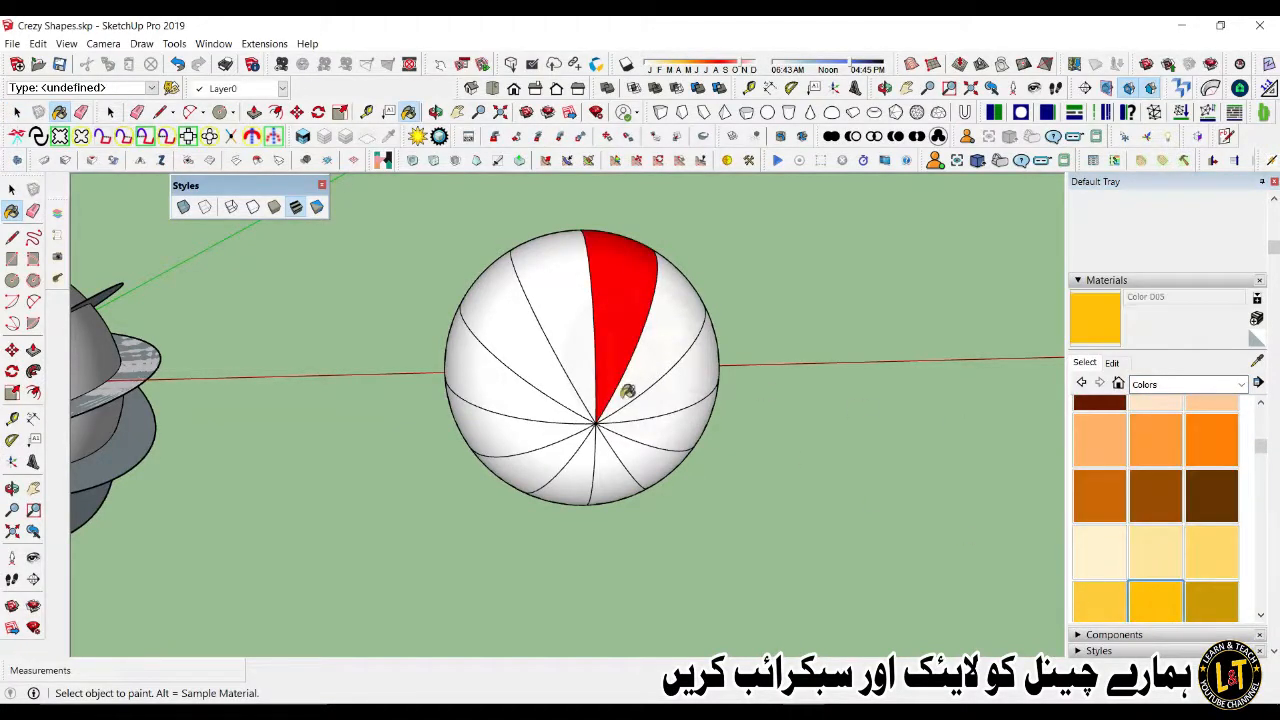
{"action": "left_click", "coordinate": [545, 318]}
Step: Paint the segment beside the amber one bright green (Color F06) and the segment beside the red one dark green (Color F08)
{"action": "scroll", "coordinate": [1080, 526], "scroll_direction": "down", "scroll_amount": 3}
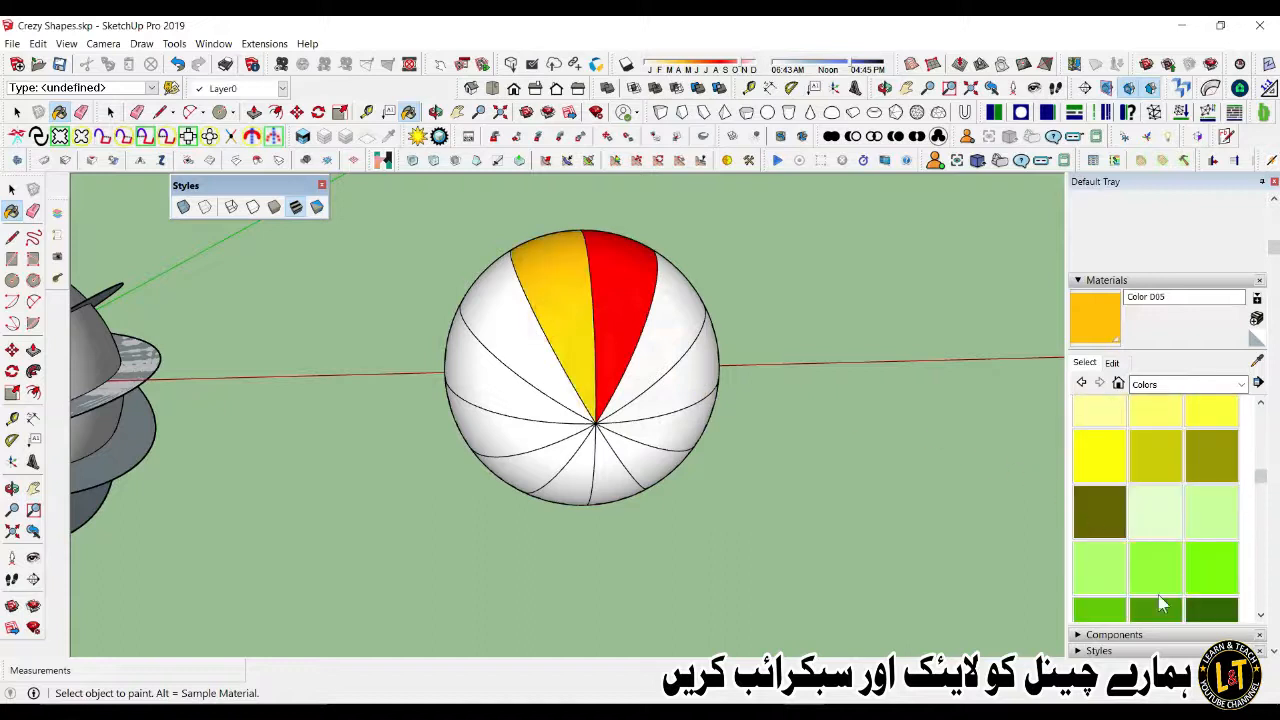
{"action": "left_click", "coordinate": [1099, 610]}
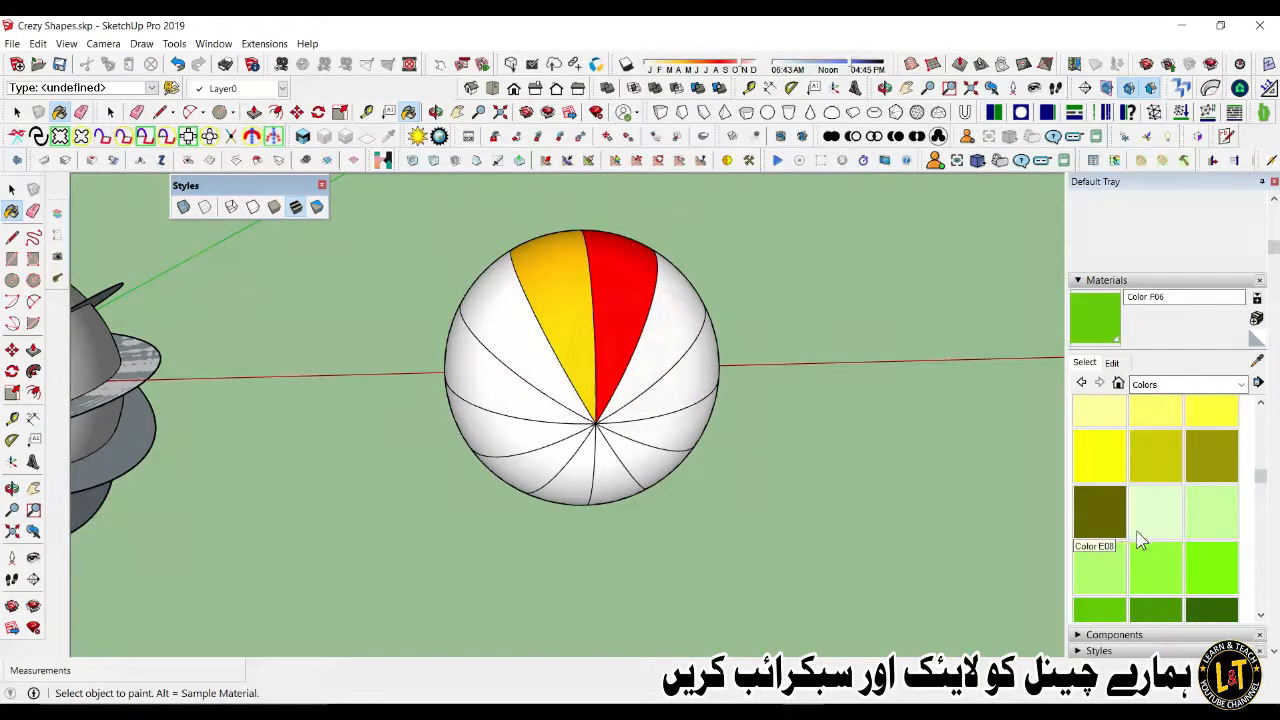
{"action": "scroll", "coordinate": [1141, 541], "scroll_direction": "down", "scroll_amount": 3}
{"action": "left_click", "coordinate": [1152, 580]}
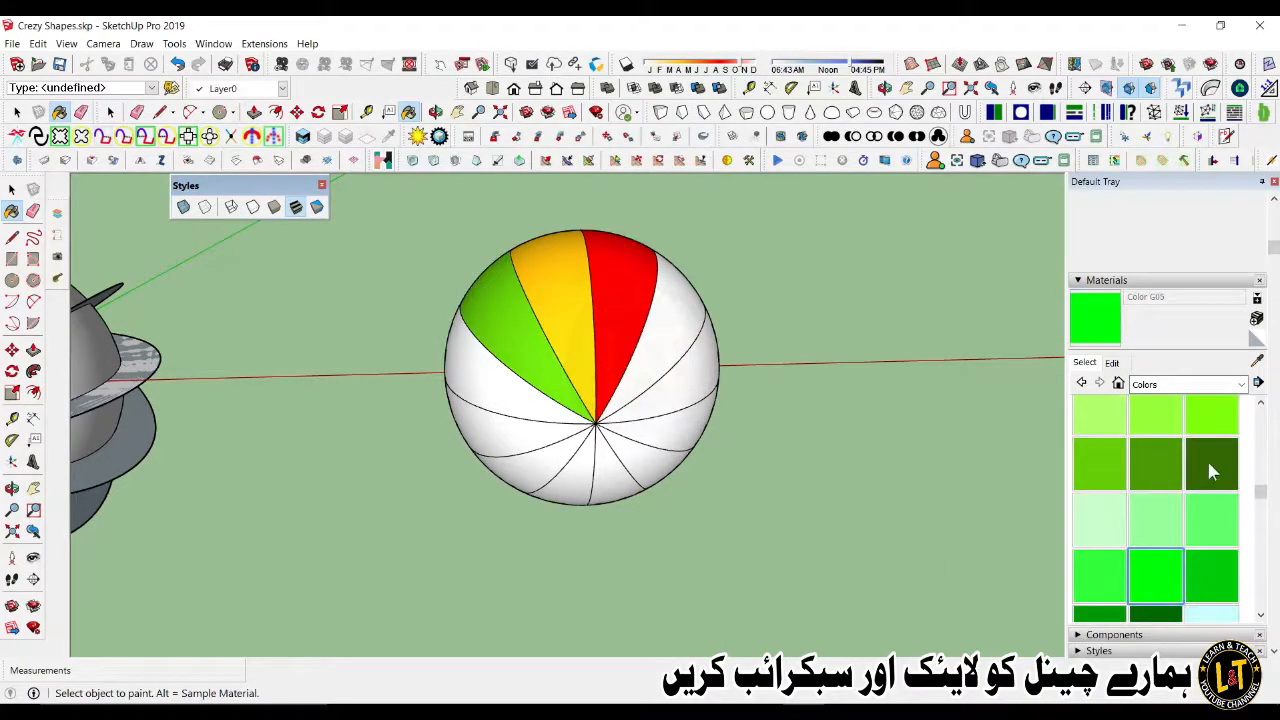
{"action": "left_click", "coordinate": [1210, 472]}
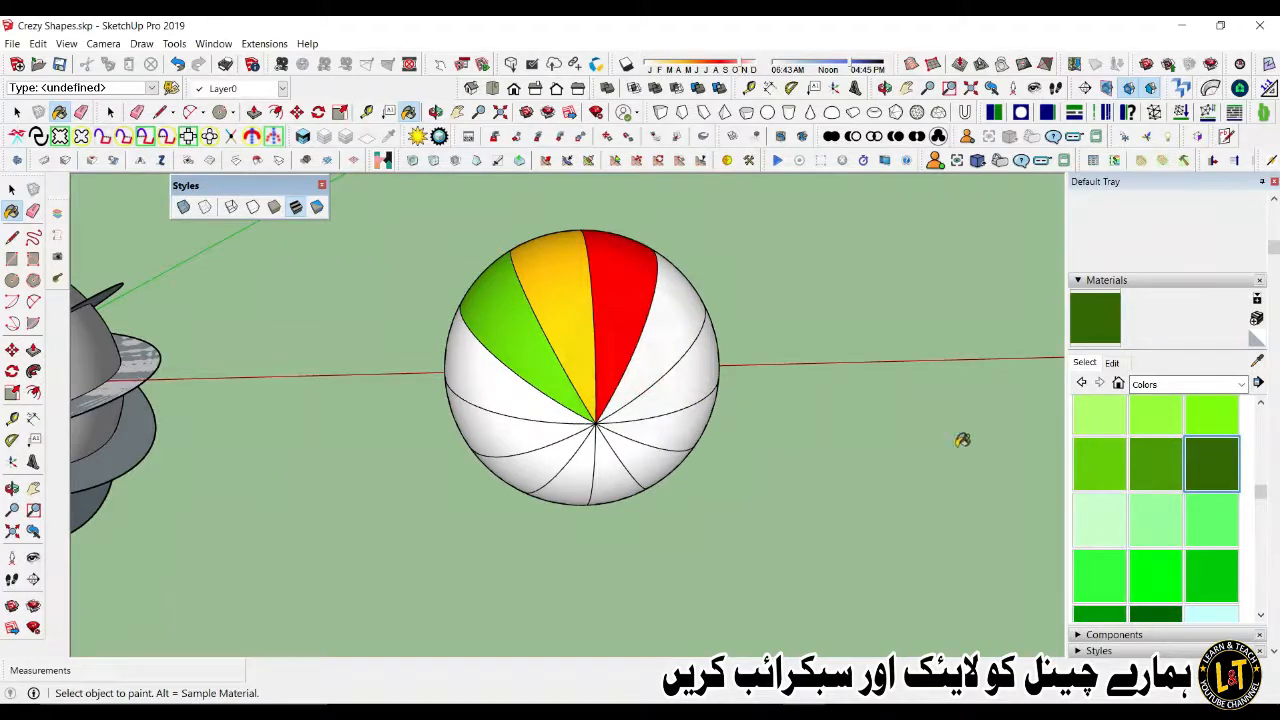
{"action": "left_click", "coordinate": [648, 325]}
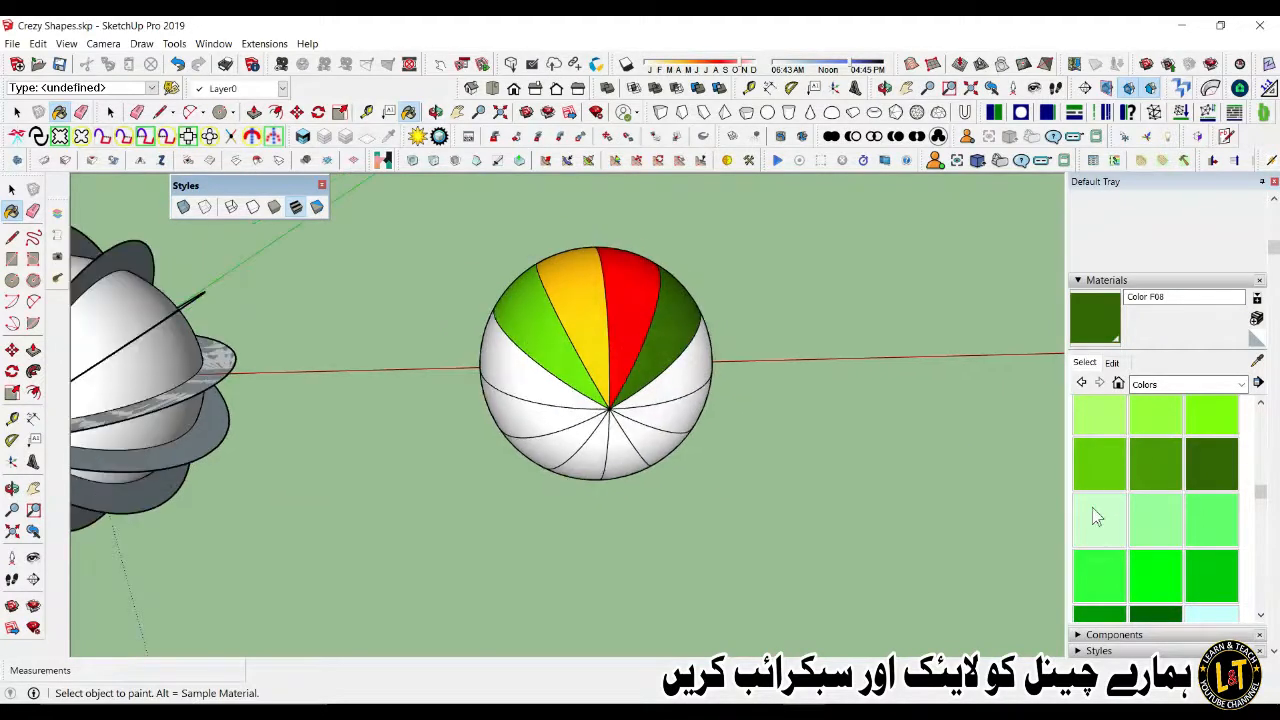
Step: Paint the segment next to the bright green one blue (Color I05) and the one next to the dark green dark purple (Color J08)
{"action": "scroll", "coordinate": [1092, 515], "scroll_direction": "down", "scroll_amount": 4}
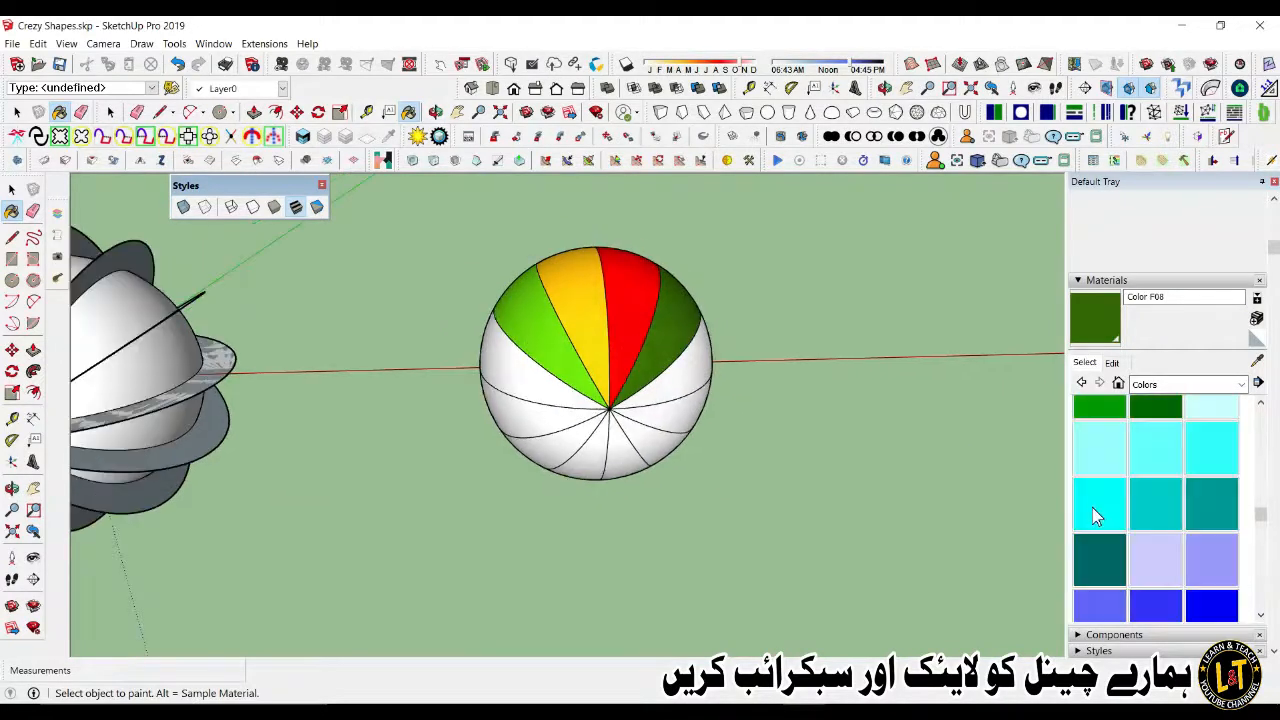
{"action": "left_click", "coordinate": [1212, 606]}
{"action": "left_click", "coordinate": [531, 391]}
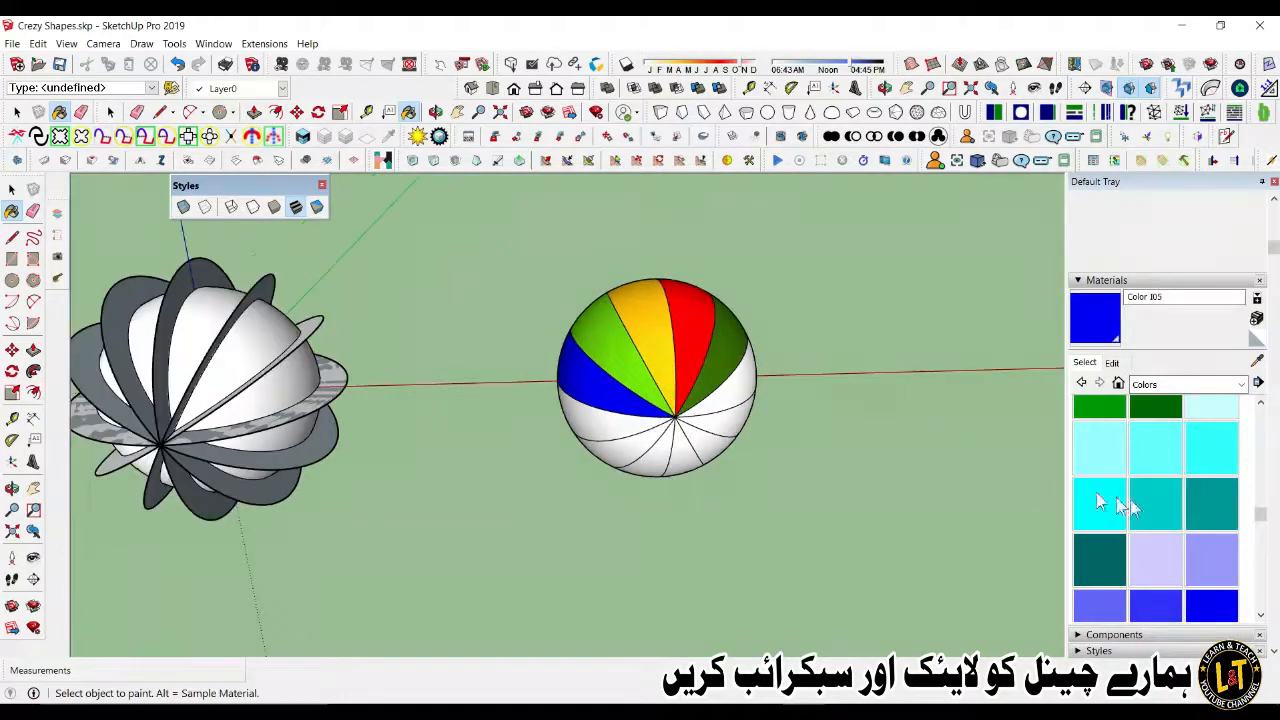
{"action": "scroll", "coordinate": [1150, 505], "scroll_direction": "down", "scroll_amount": 3}
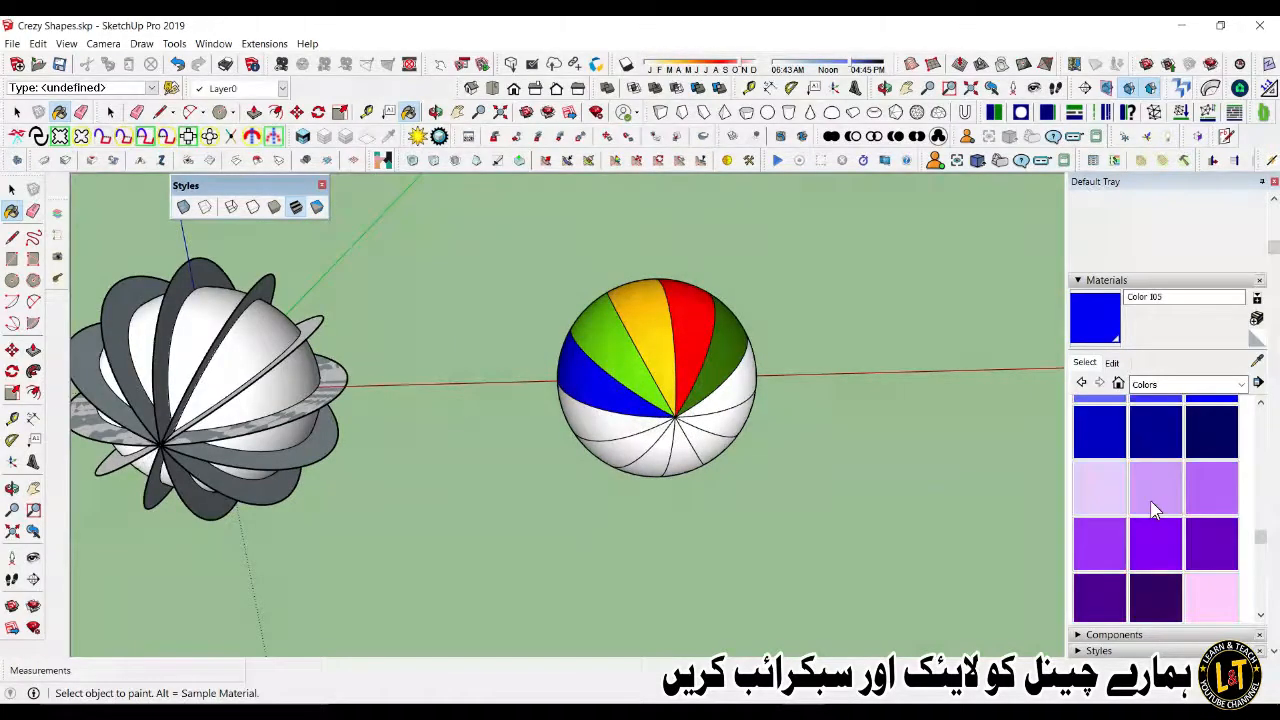
{"action": "left_click", "coordinate": [1160, 597]}
{"action": "left_click", "coordinate": [745, 385]}
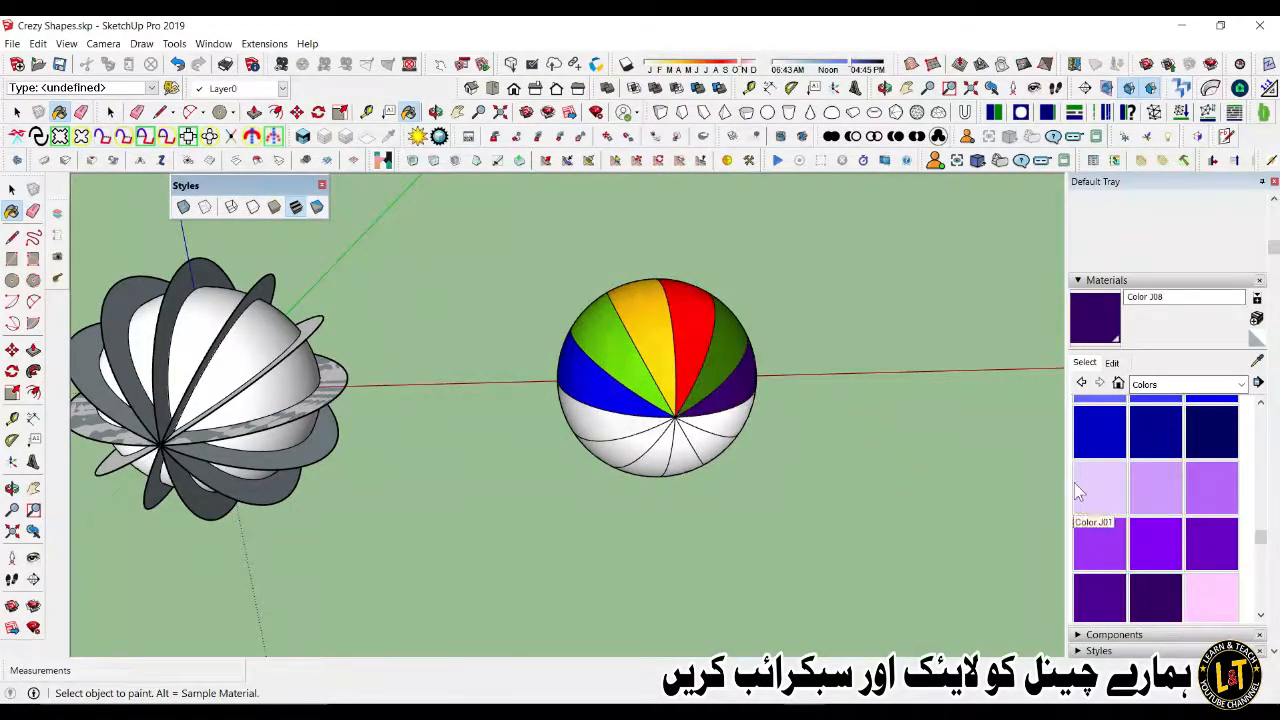
Step: Paint the segment below the blue one pink, the next one dark maroon, and a lower segment on the opposite side grey (Color M03)
{"action": "scroll", "coordinate": [1078, 490], "scroll_direction": "down", "scroll_amount": 3}
{"action": "left_click", "coordinate": [1208, 582]}
{"action": "left_click", "coordinate": [616, 423]}
{"action": "scroll", "coordinate": [1093, 466], "scroll_direction": "down", "scroll_amount": 3}
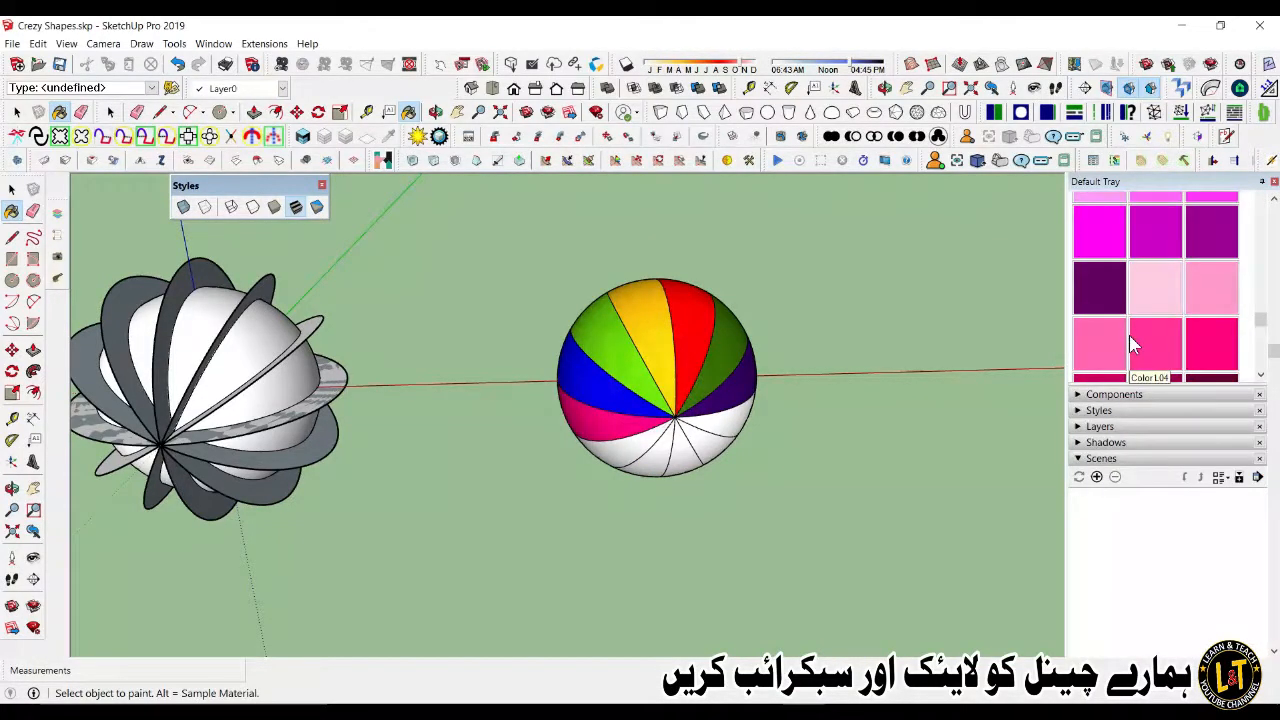
{"action": "scroll", "coordinate": [1129, 345], "scroll_direction": "down", "scroll_amount": 3}
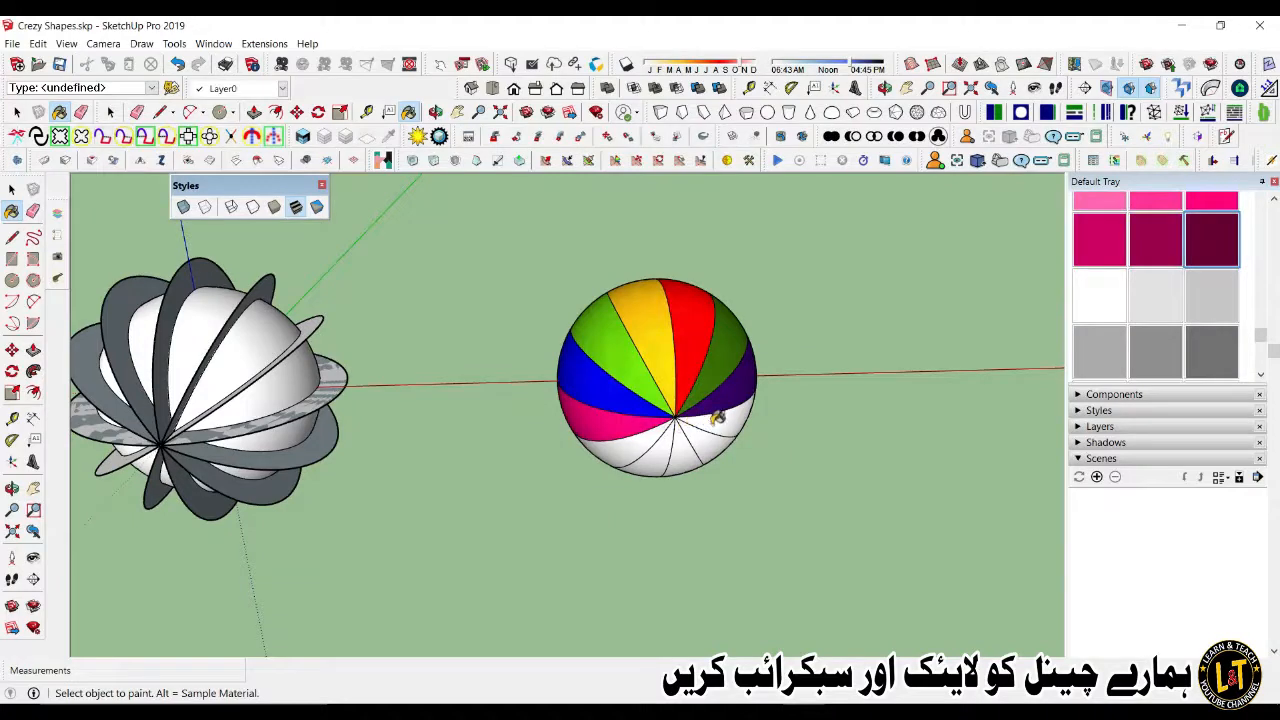
{"action": "left_click", "coordinate": [641, 432]}
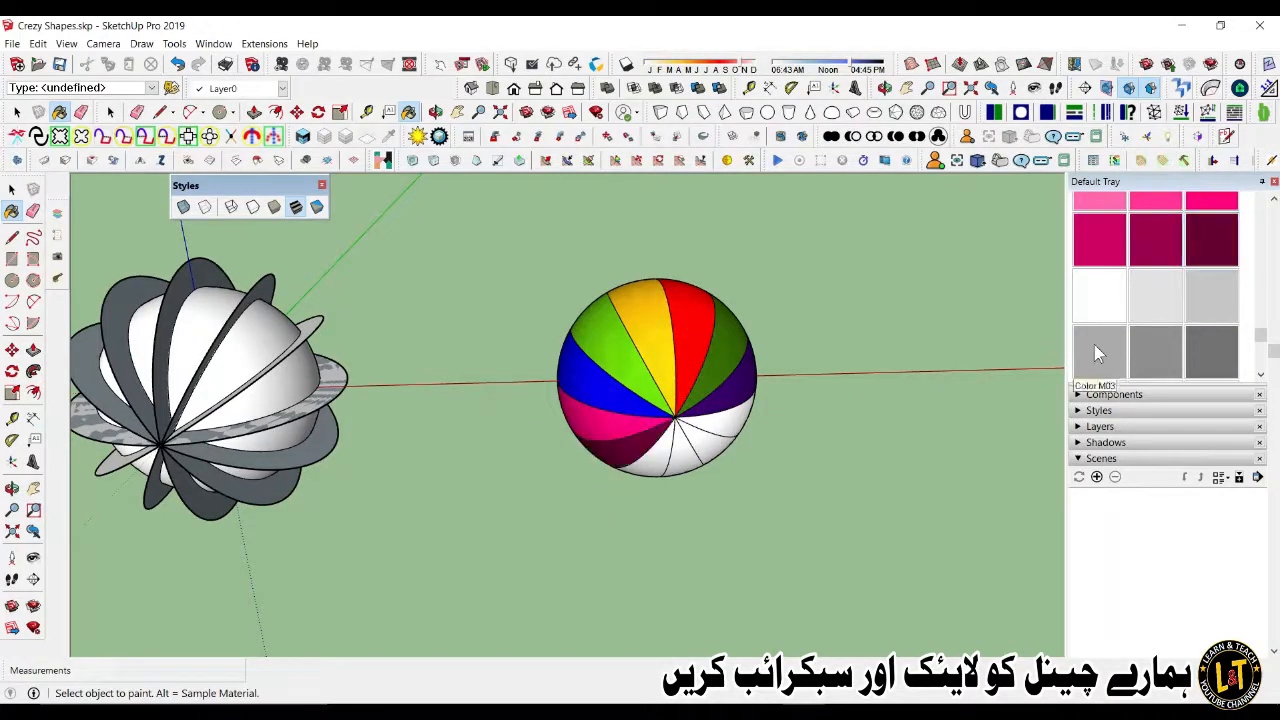
{"action": "left_click", "coordinate": [714, 446]}
{"action": "scroll", "coordinate": [1160, 330], "scroll_direction": "down", "scroll_amount": 3}
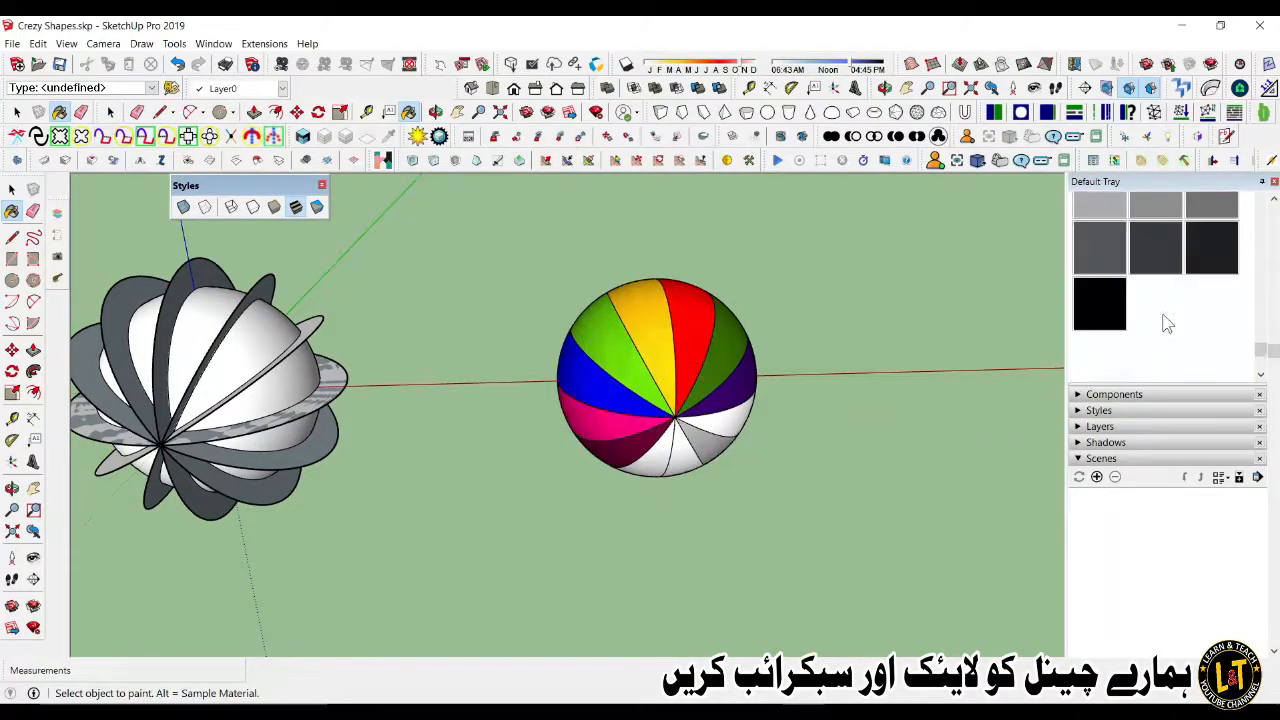
Step: Paint the remaining visible white segments orange below the dark purple, pale pink beside the maroon, and light red beside the grey
{"action": "scroll", "coordinate": [1161, 326], "scroll_direction": "up", "scroll_amount": 10}
{"action": "scroll", "coordinate": [1146, 290], "scroll_direction": "down", "scroll_amount": 5}
{"action": "scroll", "coordinate": [1149, 297], "scroll_direction": "up", "scroll_amount": 3}
{"action": "scroll", "coordinate": [1148, 311], "scroll_direction": "down", "scroll_amount": 2}
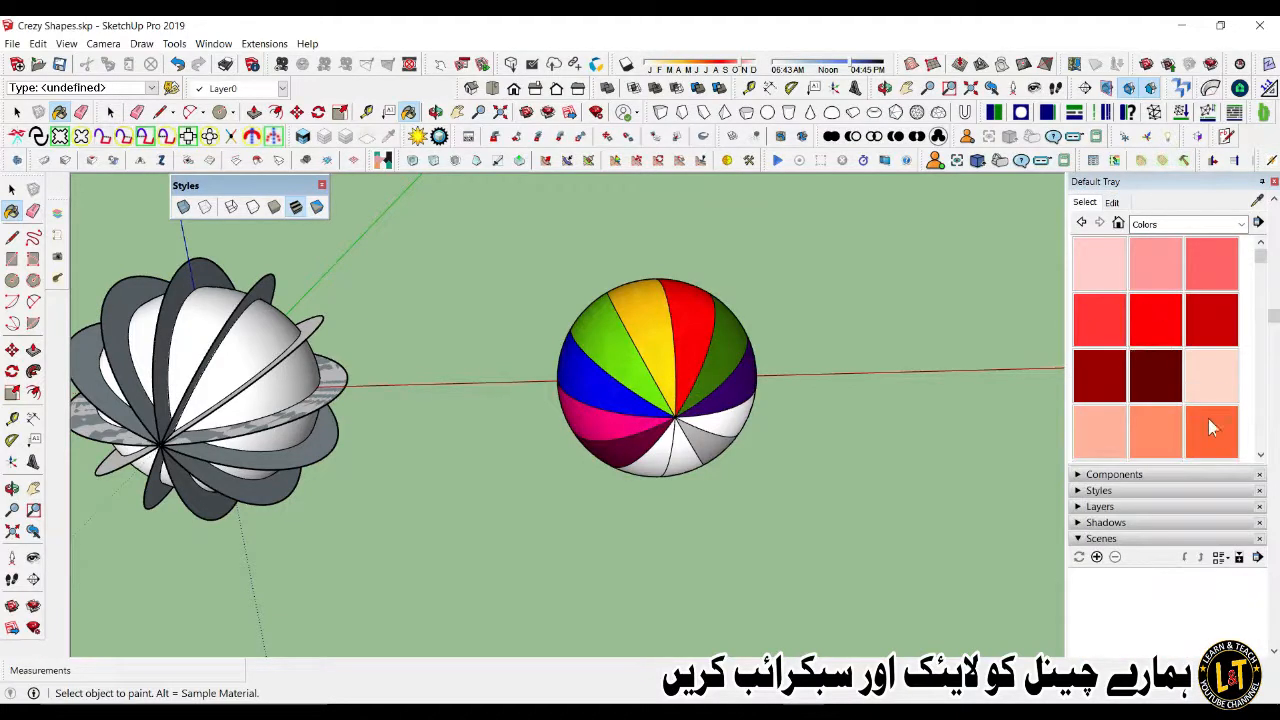
{"action": "left_click", "coordinate": [737, 420]}
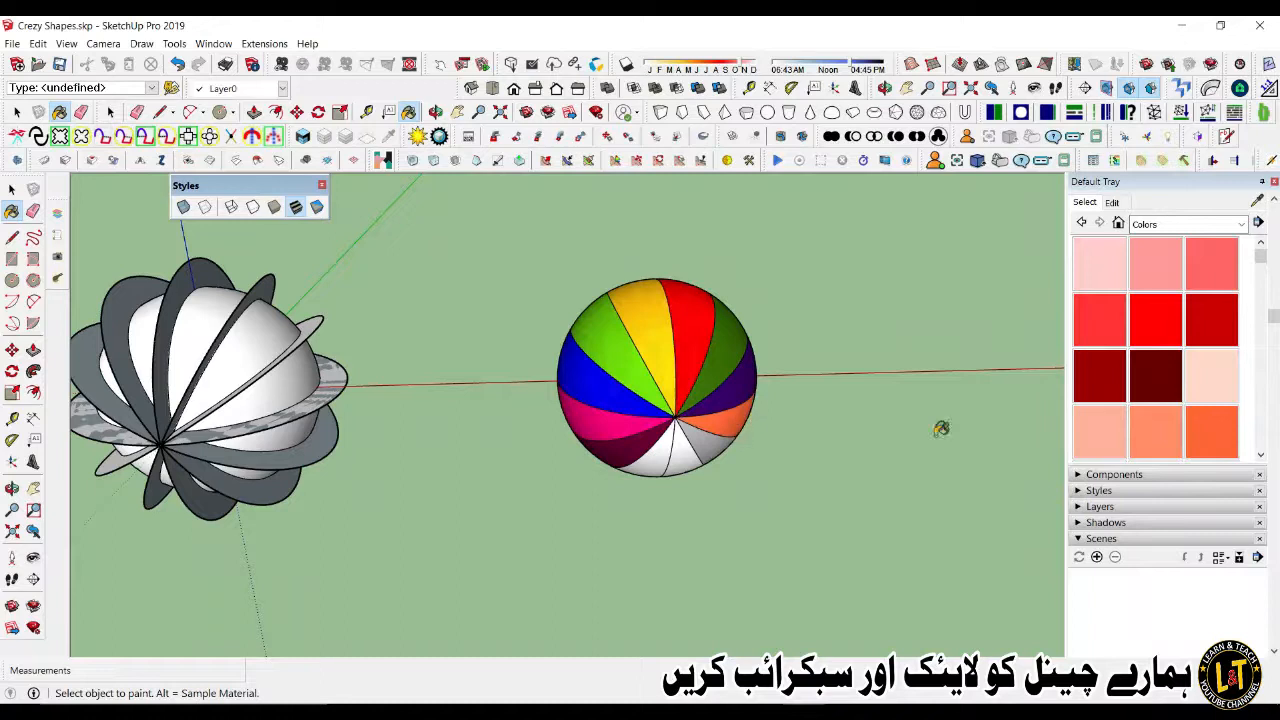
{"action": "left_click", "coordinate": [651, 457]}
{"action": "left_click", "coordinate": [1160, 264]}
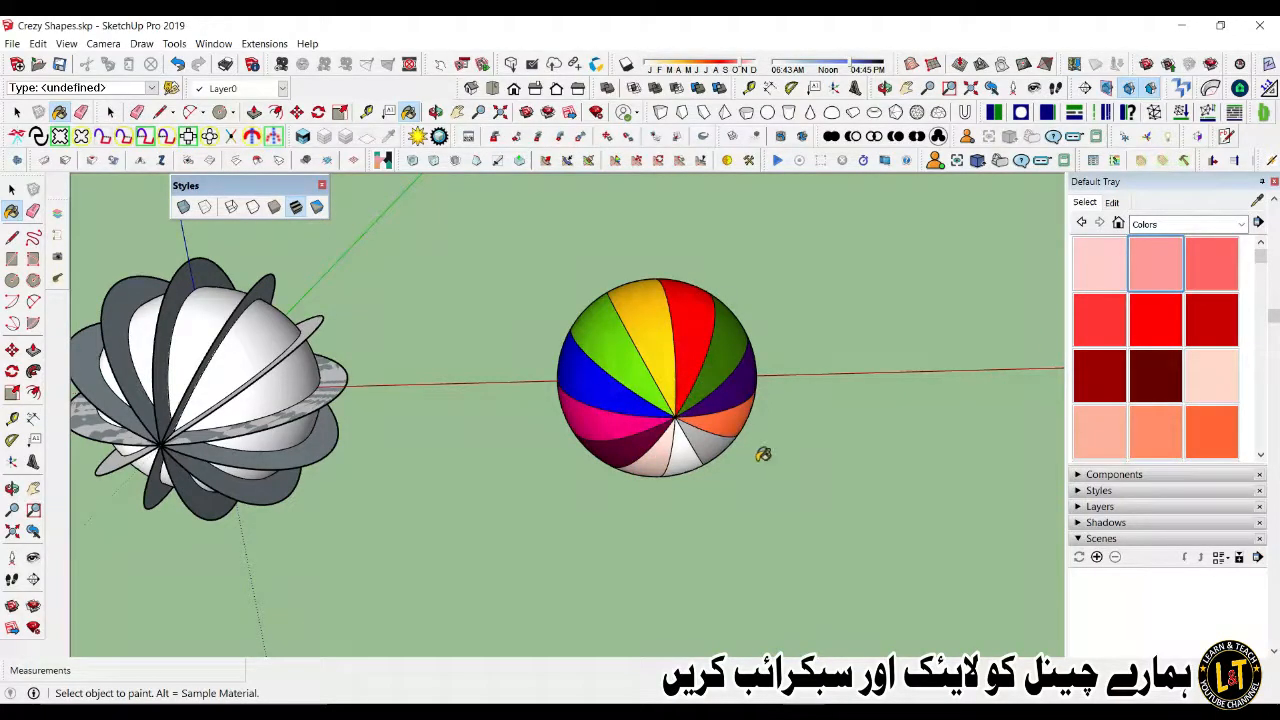
{"action": "left_click", "coordinate": [690, 447]}
Step: Try to rotate a copy of the upright ring on the original sphere by 90 degrees about the blue axis
{"action": "mouse_move", "coordinate": [637, 483]}
{"action": "middle_mouse_down"}
{"action": "mouse_move", "coordinate": [843, 541]}
{"action": "mouse_move", "coordinate": [616, 448]}
{"action": "middle_mouse_up"}
{"action": "middle_click_drag", "start_coordinate": [452, 467], "coordinate": [695, 480]}
{"action": "scroll", "coordinate": [697, 443], "scroll_direction": "up", "scroll_amount": 2}
{"action": "scroll", "coordinate": [762, 425], "scroll_direction": "up", "scroll_amount": 3}
{"action": "scroll", "coordinate": [762, 425], "scroll_direction": "down", "scroll_amount": 4}
{"action": "scroll", "coordinate": [470, 405], "scroll_direction": "up", "scroll_amount": 4}
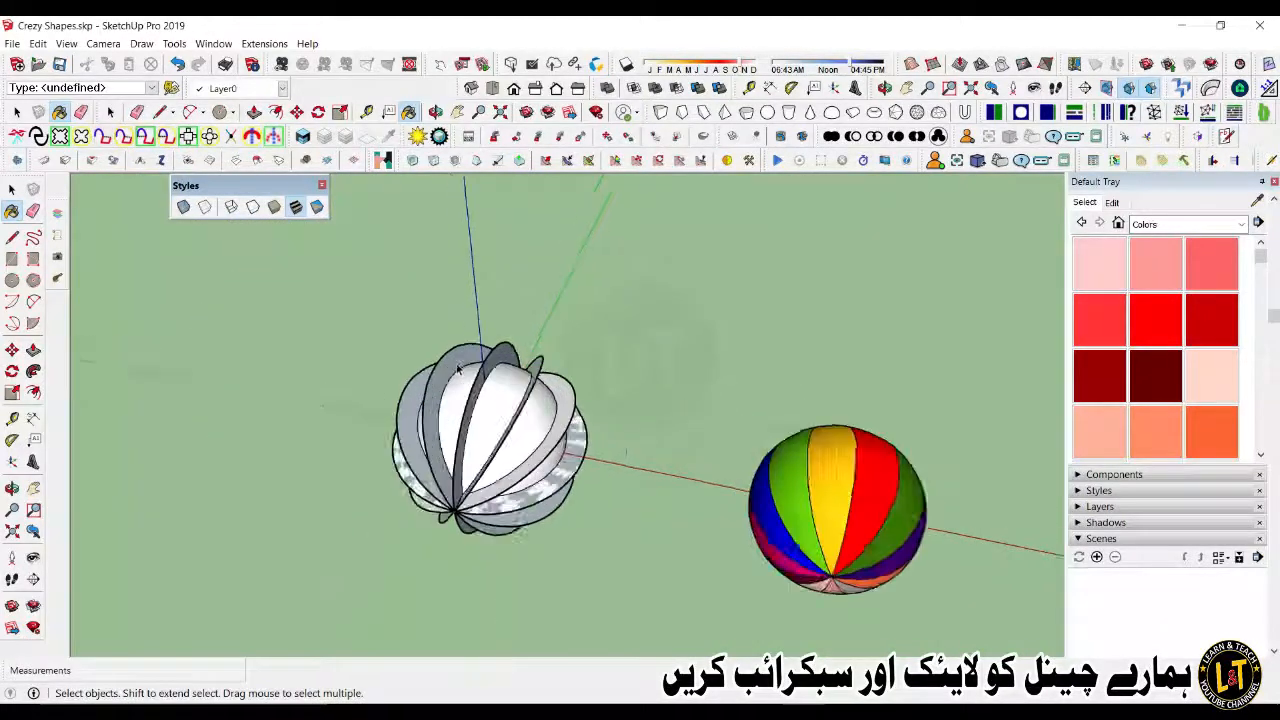
{"action": "middle_click_drag", "start_coordinate": [481, 408], "coordinate": [283, 437]}
{"action": "scroll", "coordinate": [548, 296], "scroll_direction": "up", "scroll_amount": 5}
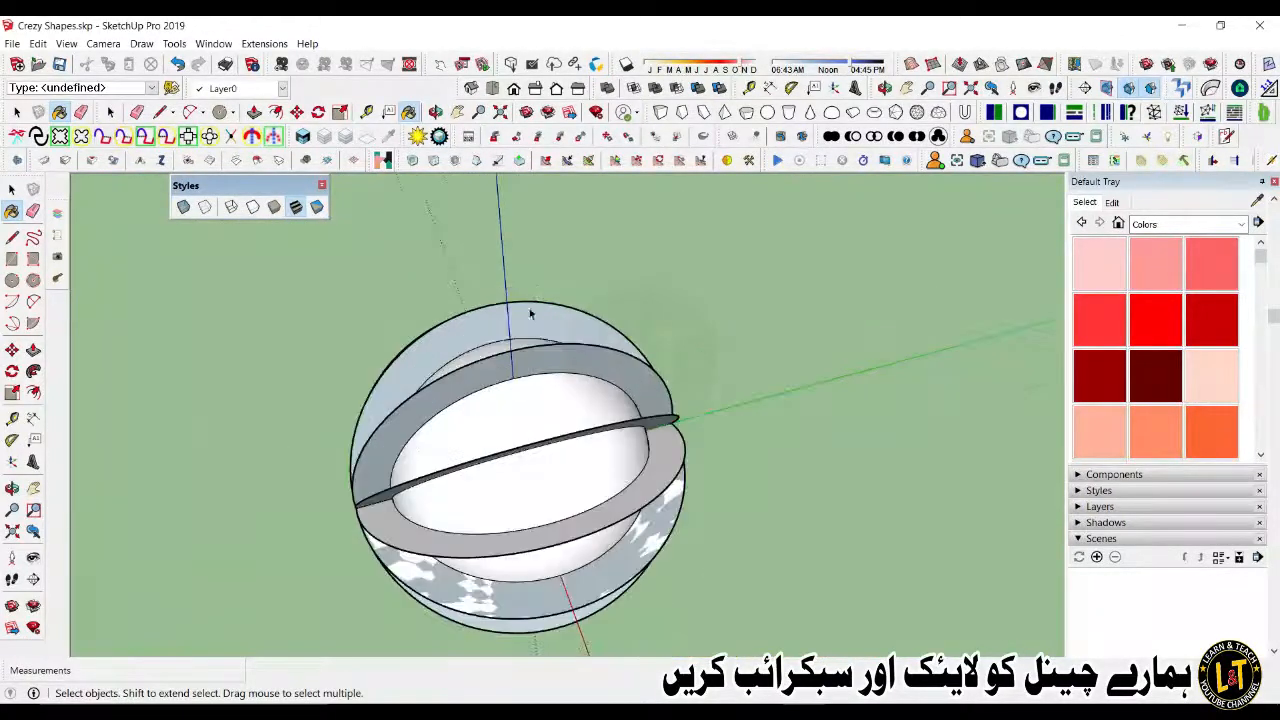
{"action": "left_click", "coordinate": [520, 389]}
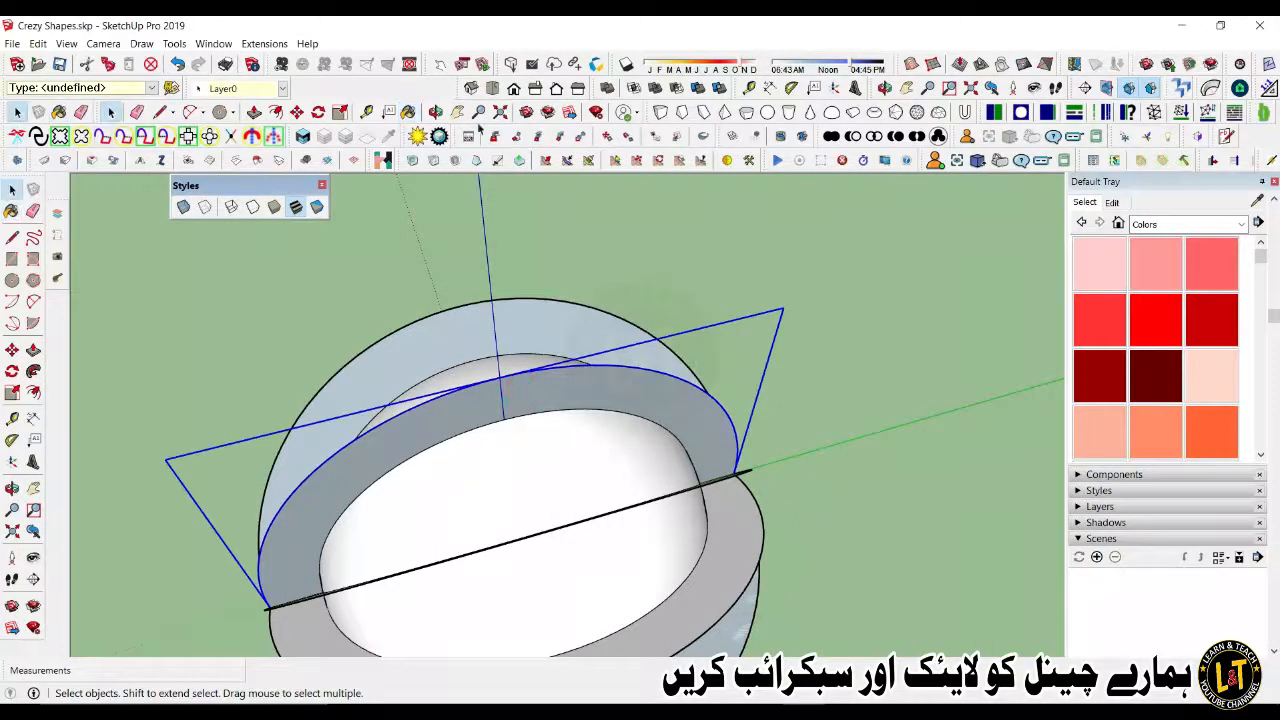
{"action": "left_click", "coordinate": [318, 112]}
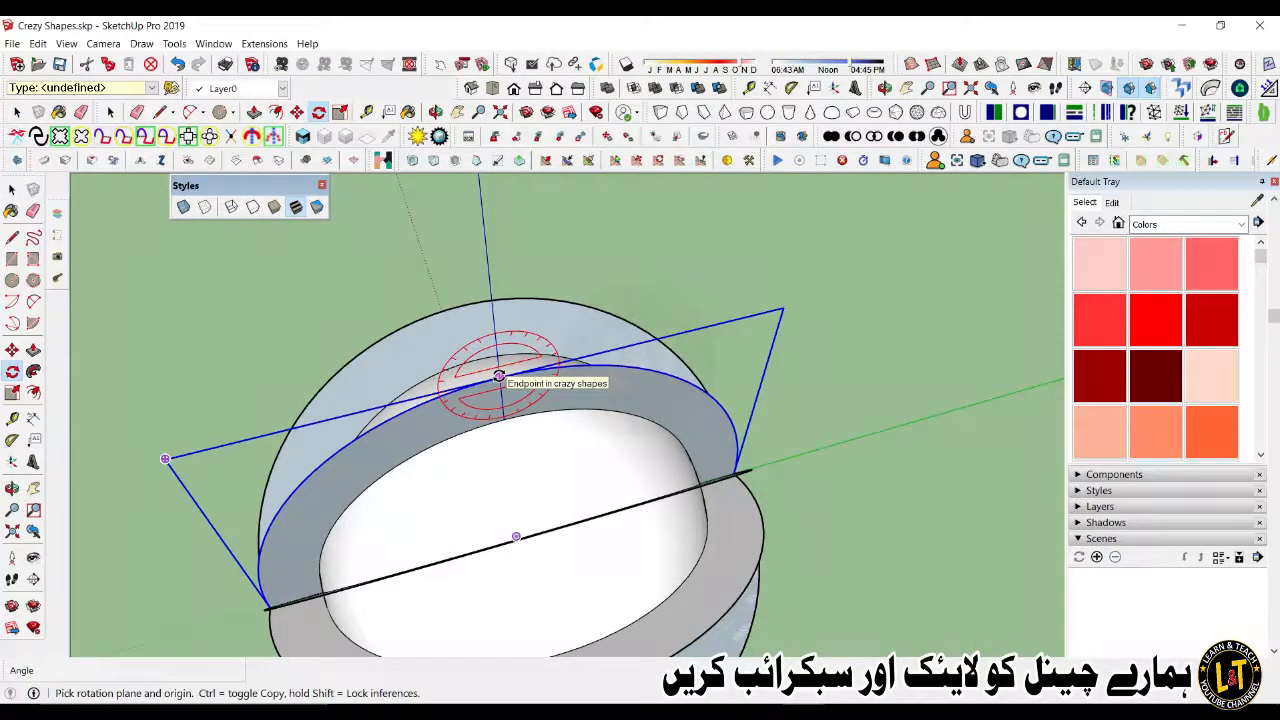
{"action": "middle_click_drag", "start_coordinate": [503, 425], "coordinate": [743, 519]}
{"action": "scroll", "coordinate": [590, 445], "scroll_direction": "up", "scroll_amount": 2}
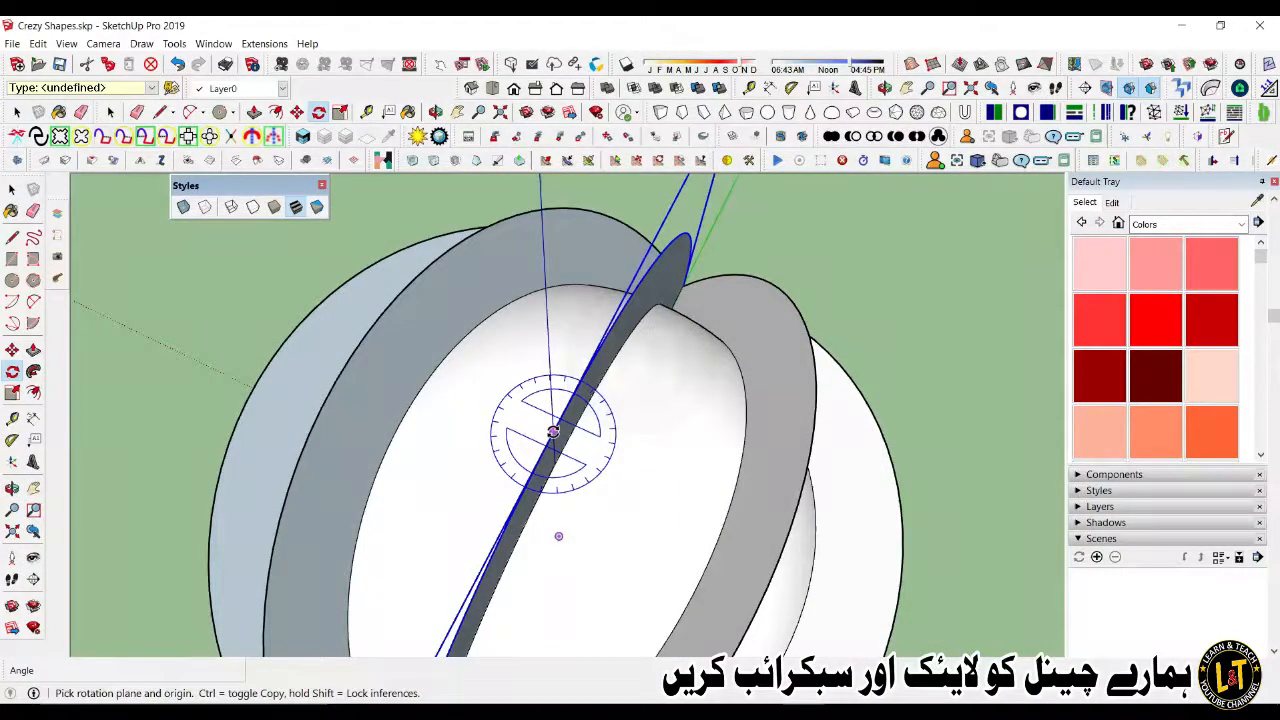
{"action": "left_click", "coordinate": [553, 432]}
{"action": "scroll", "coordinate": [627, 345], "scroll_direction": "down", "scroll_amount": 2}
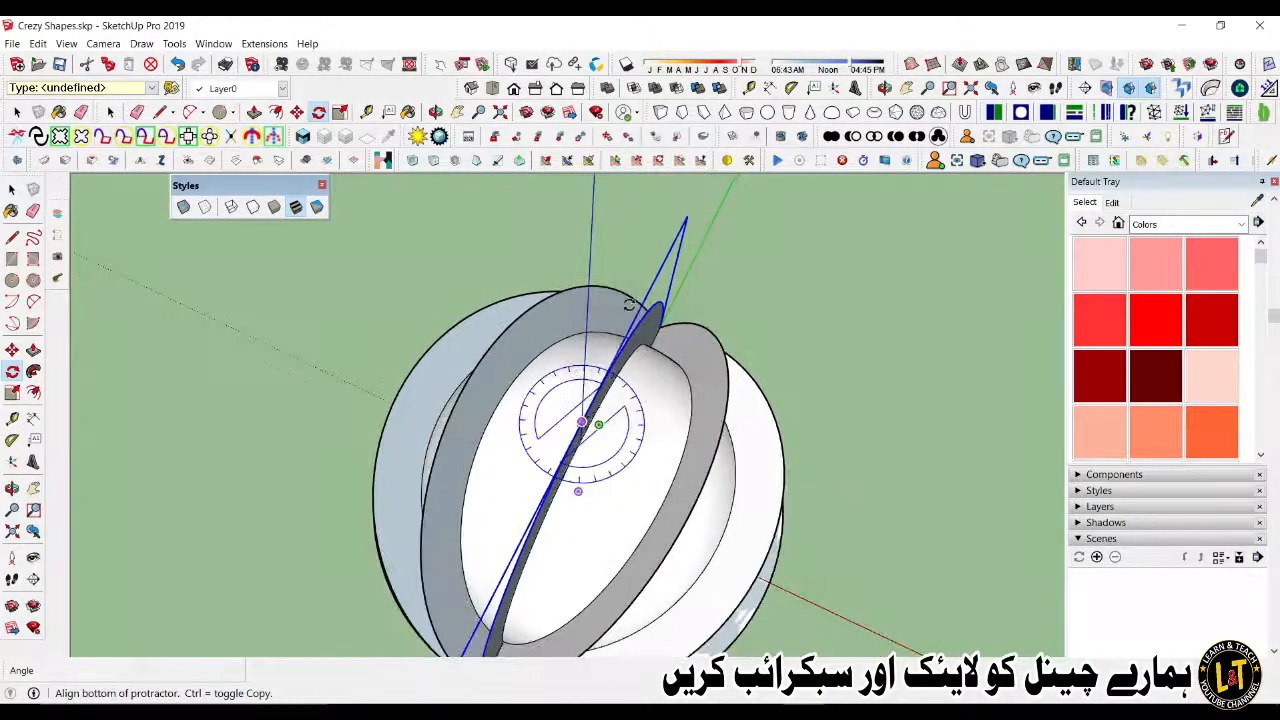
{"action": "left_click", "coordinate": [688, 219]}
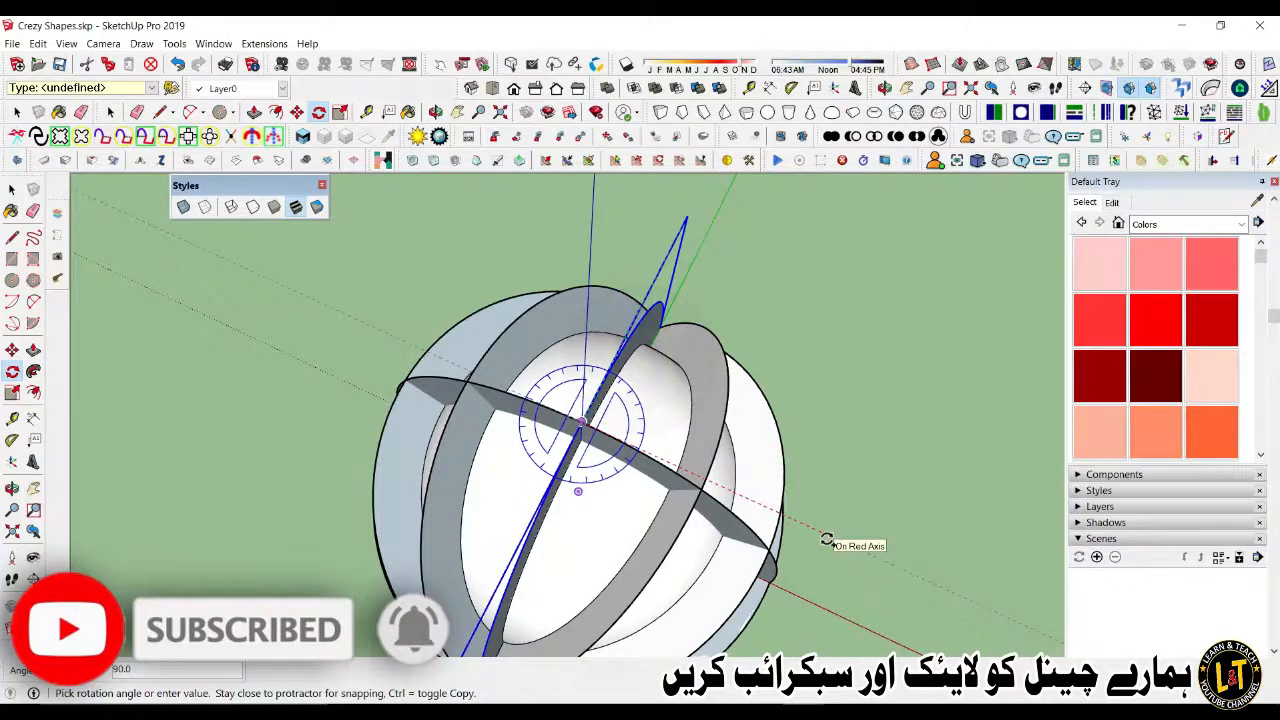
{"action": "left_click", "coordinate": [827, 540]}
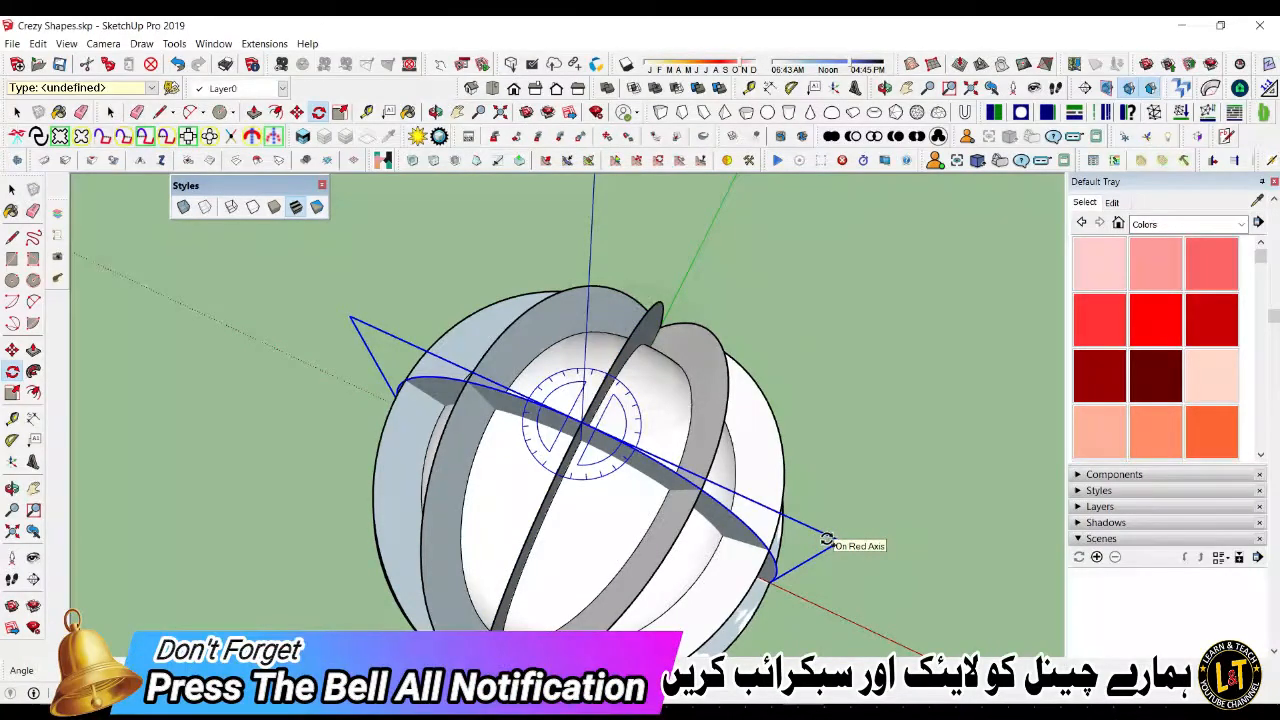
{"action": "left_click", "coordinate": [827, 540]}
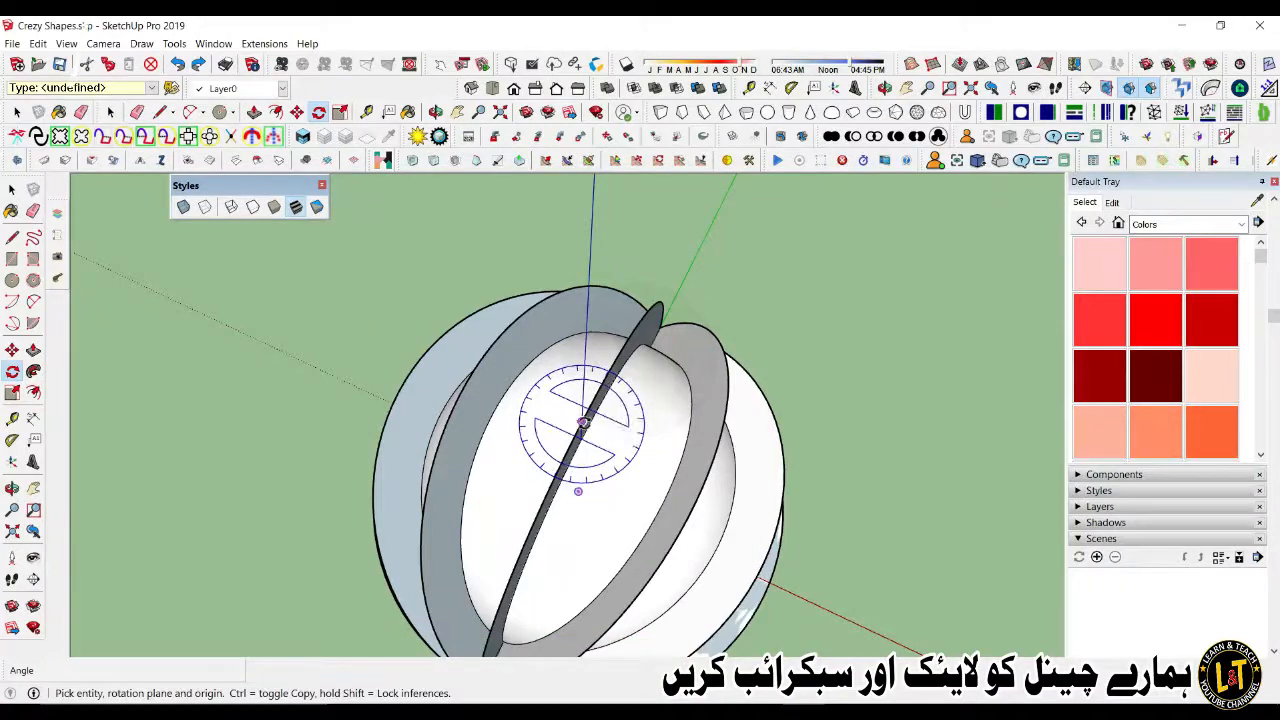
Step: Rotate a copy of the upright ring 28.8 degrees about the sphere's blue axis and repeat it as an x6 array
{"action": "key", "text": "space"}
{"action": "left_click", "coordinate": [641, 340]}
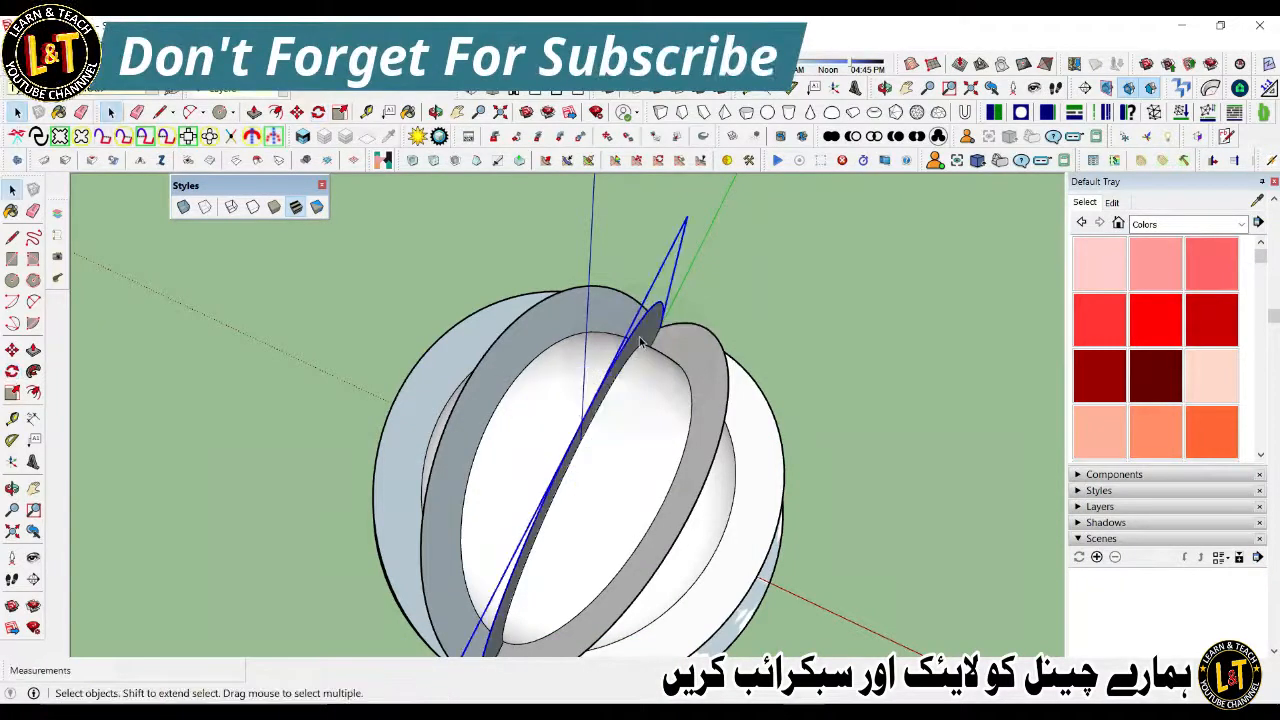
{"action": "left_click", "coordinate": [318, 111]}
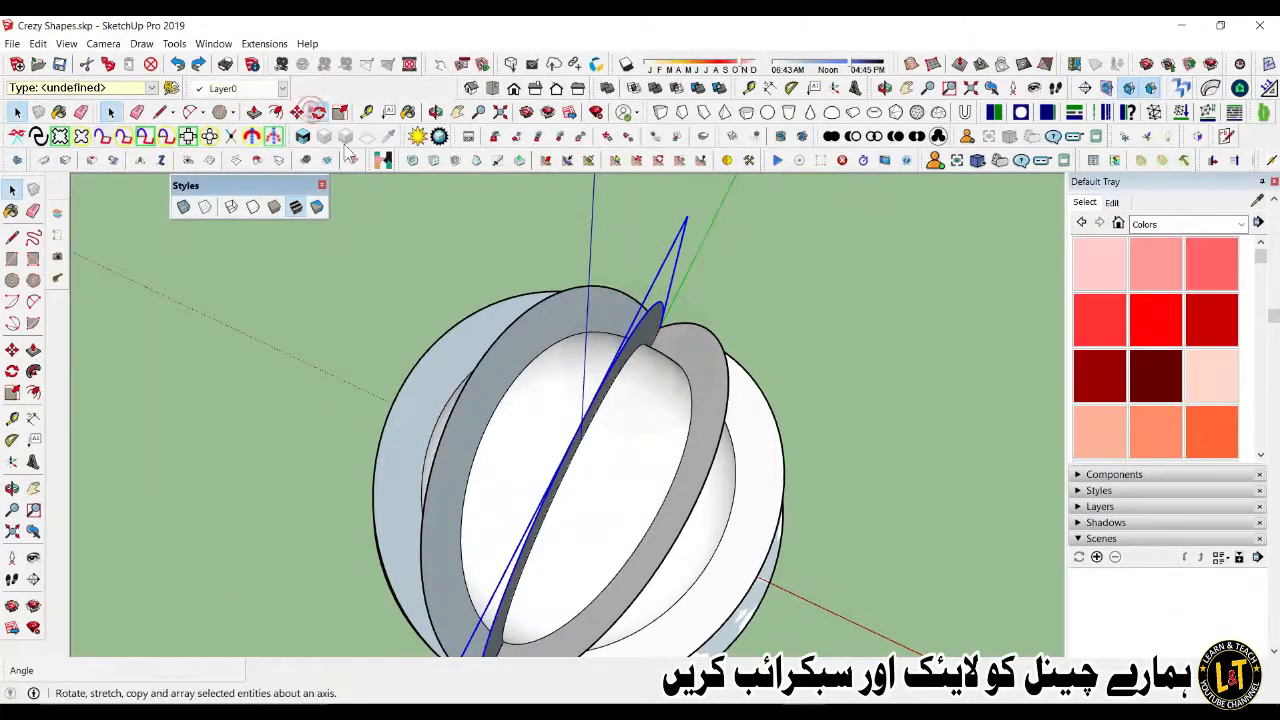
{"action": "left_click", "coordinate": [580, 440]}
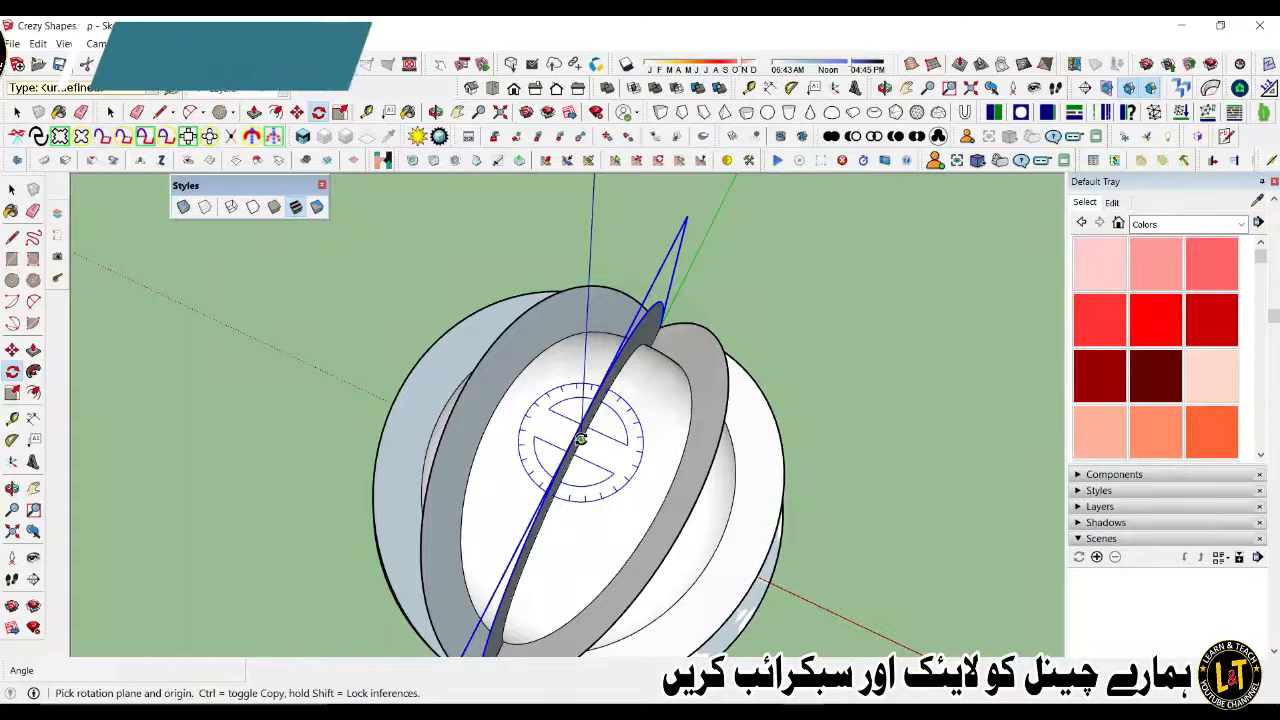
{"action": "left_click", "coordinate": [682, 220]}
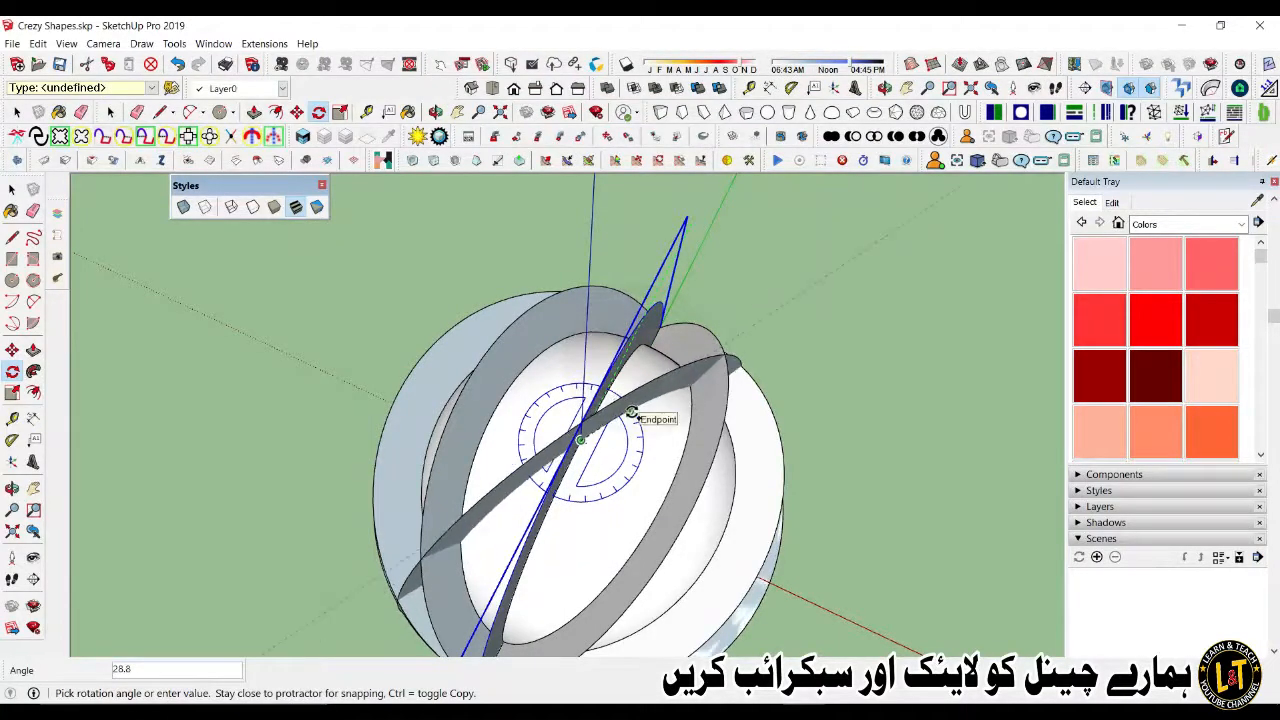
{"action": "left_click", "coordinate": [631, 412]}
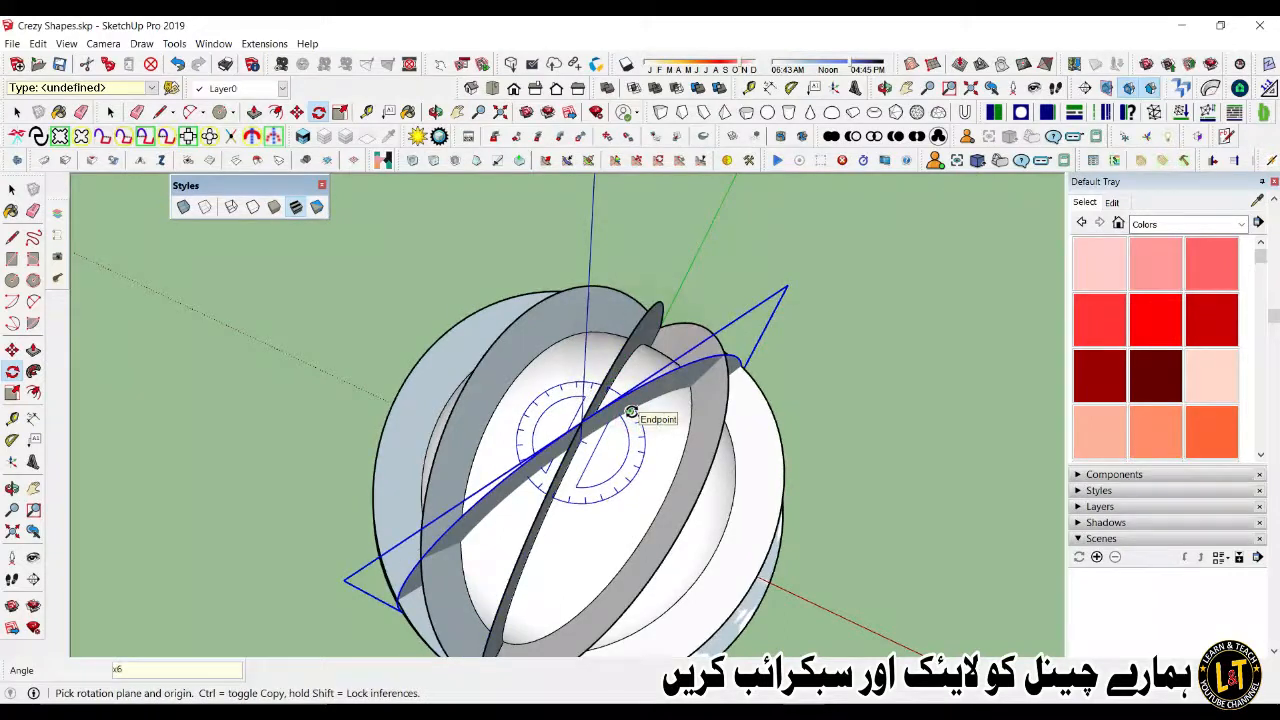
{"action": "key", "text": "Return"}
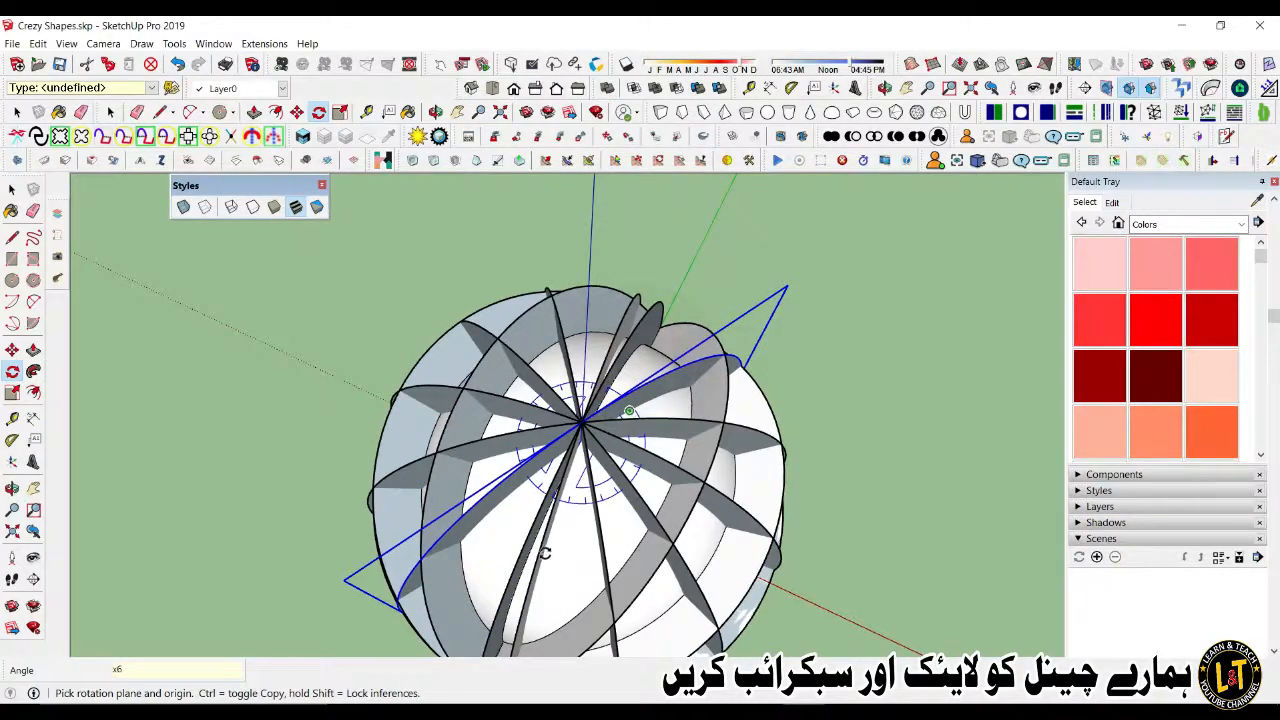
Step: Delete the redundant upright ring copy that nearly coincides with the neighbouring ring on the original sphere
{"action": "key", "text": "space"}
{"action": "middle_click_drag", "start_coordinate": [546, 572], "coordinate": [683, 482]}
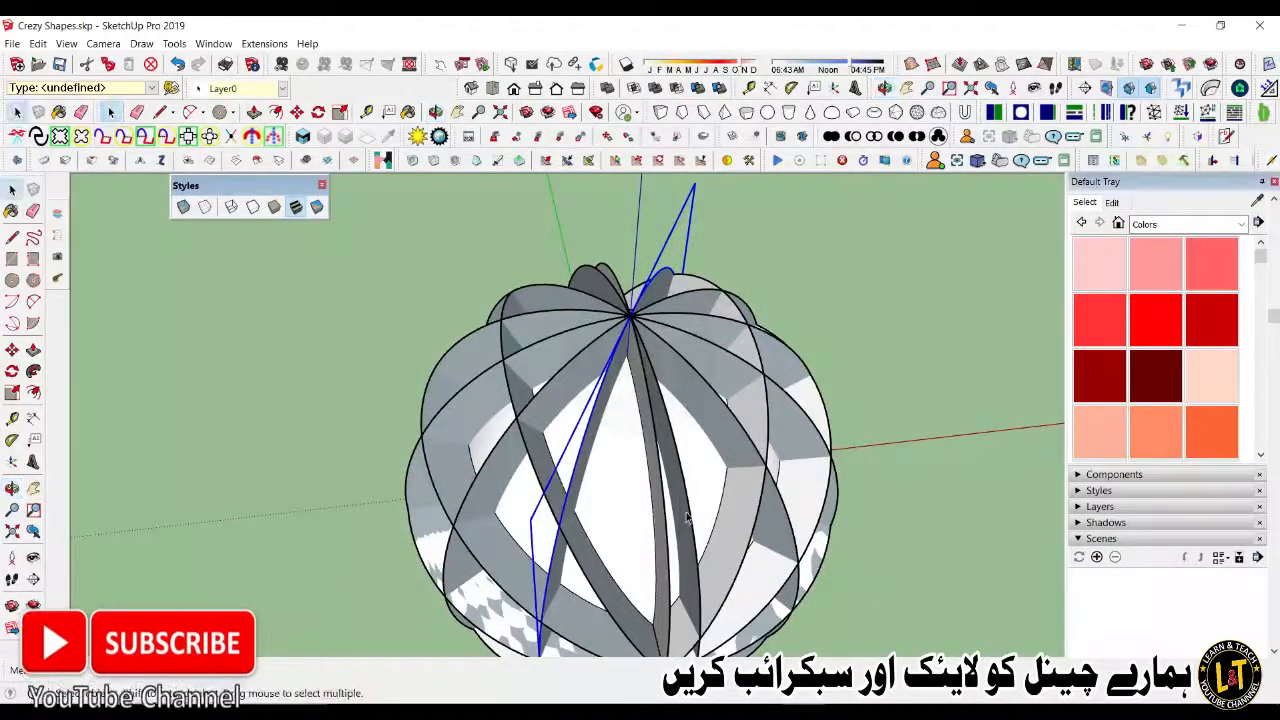
{"action": "left_click", "coordinate": [686, 518]}
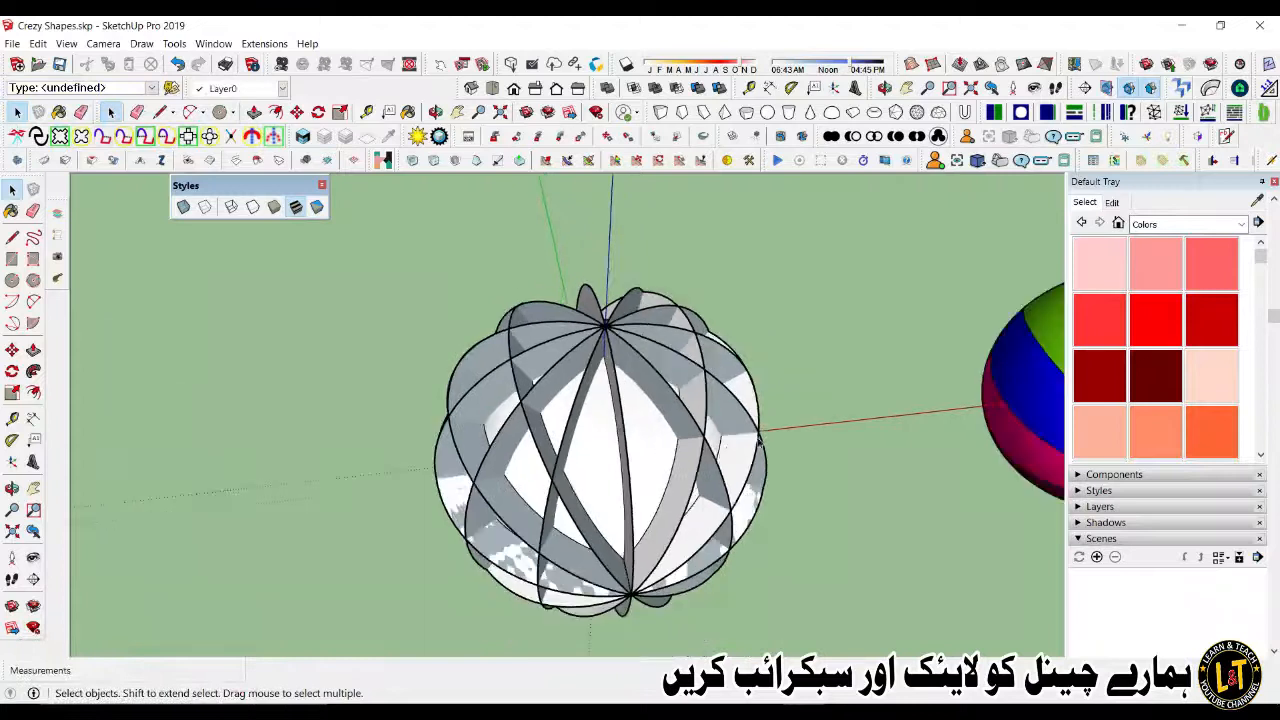
Step: Copy the original sphere together with all its rings about 5' away, to a free spot behind the coloured sphere
{"action": "middle_click_drag", "start_coordinate": [759, 440], "coordinate": [560, 400]}
{"action": "scroll", "coordinate": [560, 400], "scroll_direction": "down", "scroll_amount": 5}
{"action": "middle_click_drag", "start_coordinate": [389, 385], "coordinate": [400, 338]}
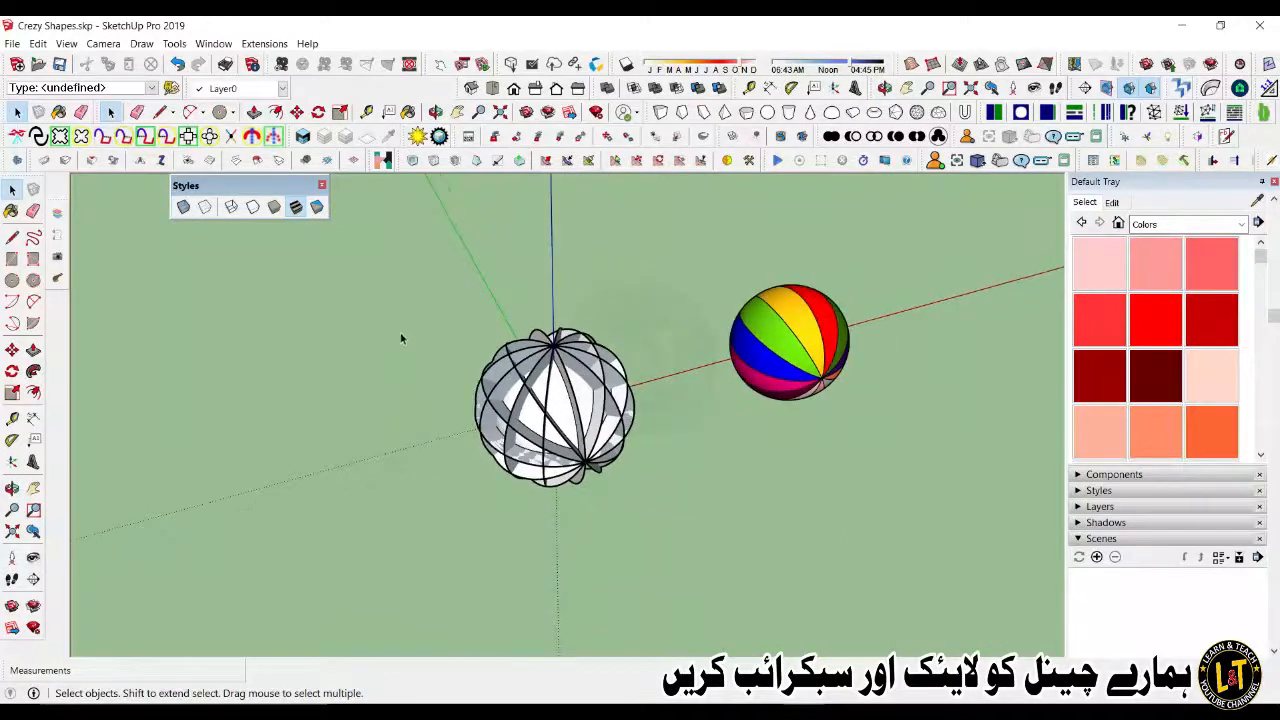
{"action": "left_click_drag", "start_coordinate": [467, 330], "coordinate": [693, 521]}
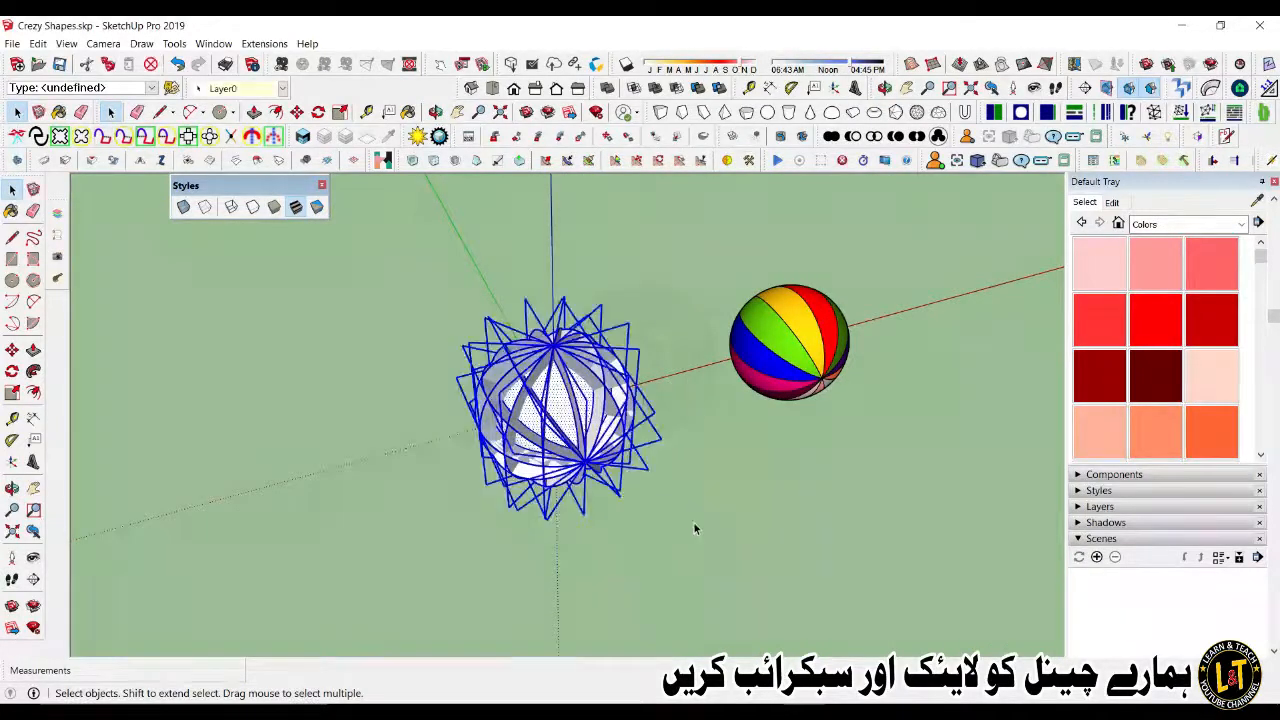
{"action": "key", "text": "m"}
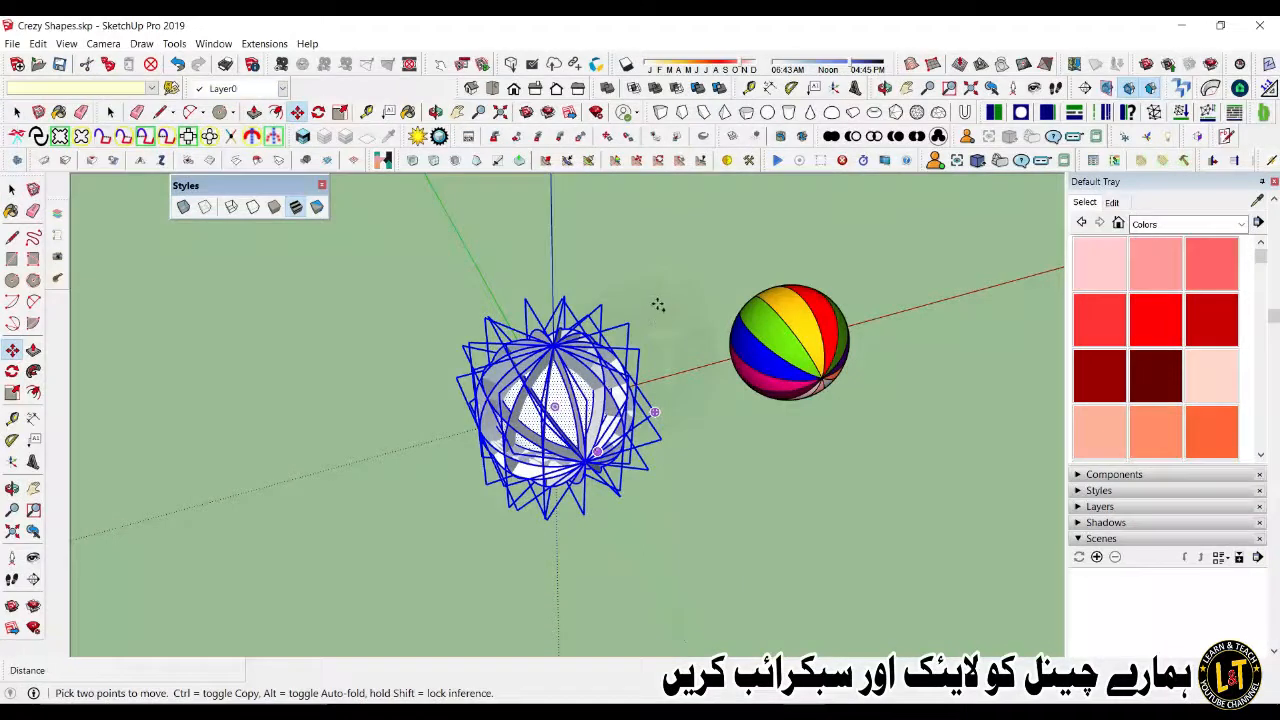
{"action": "left_click", "coordinate": [660, 297]}
{"action": "key", "text": "ctrl"}
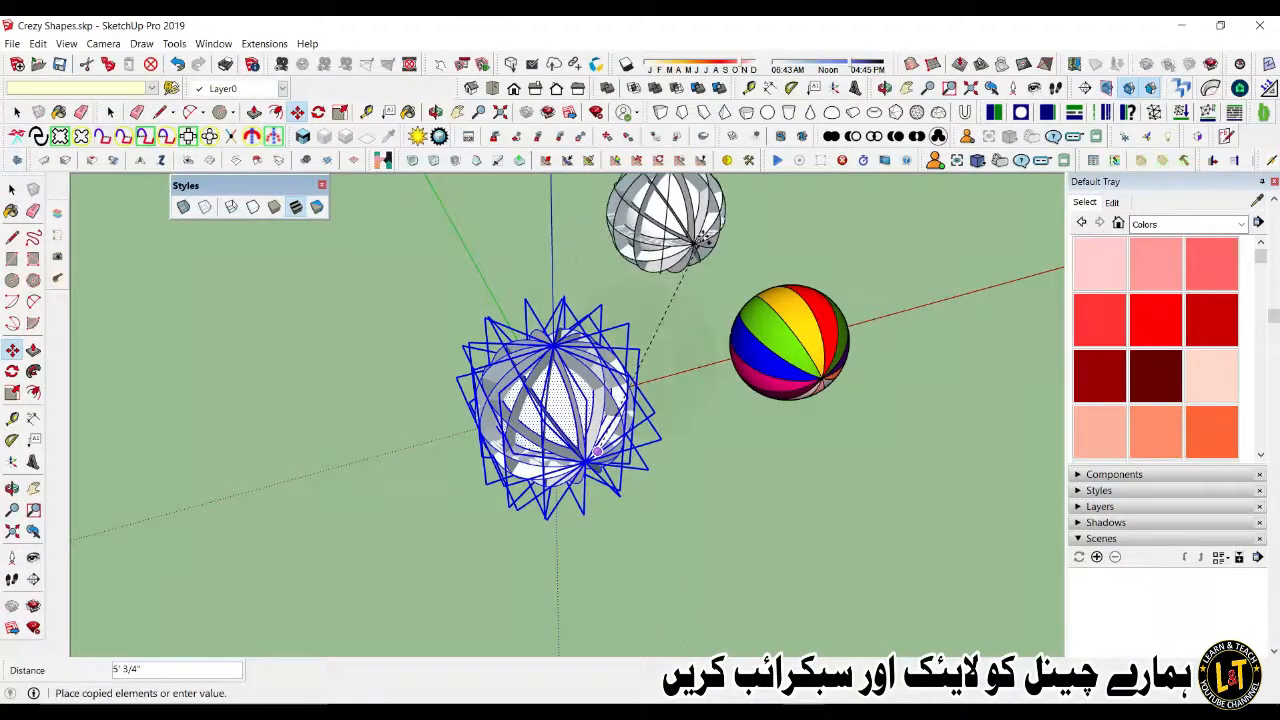
{"action": "left_click", "coordinate": [706, 237]}
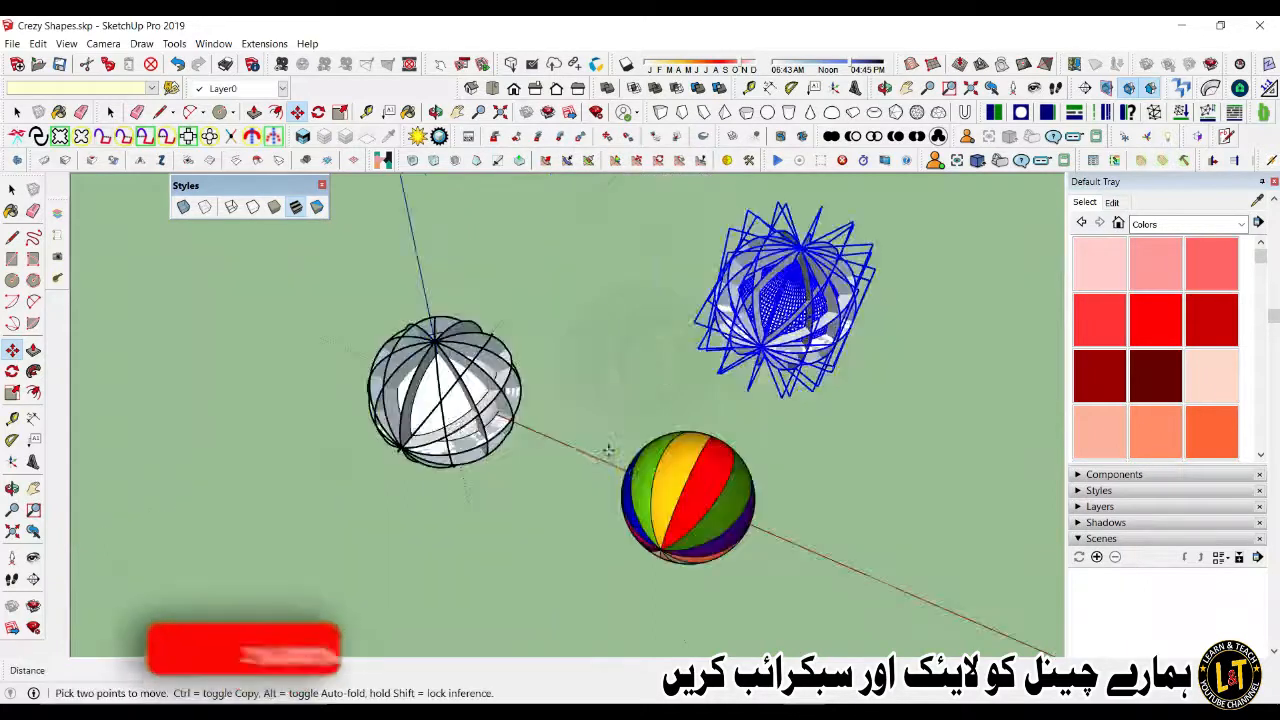
{"action": "middle_click_drag", "start_coordinate": [525, 358], "coordinate": [445, 405]}
{"action": "scroll", "coordinate": [441, 405], "scroll_direction": "up", "scroll_amount": 2}
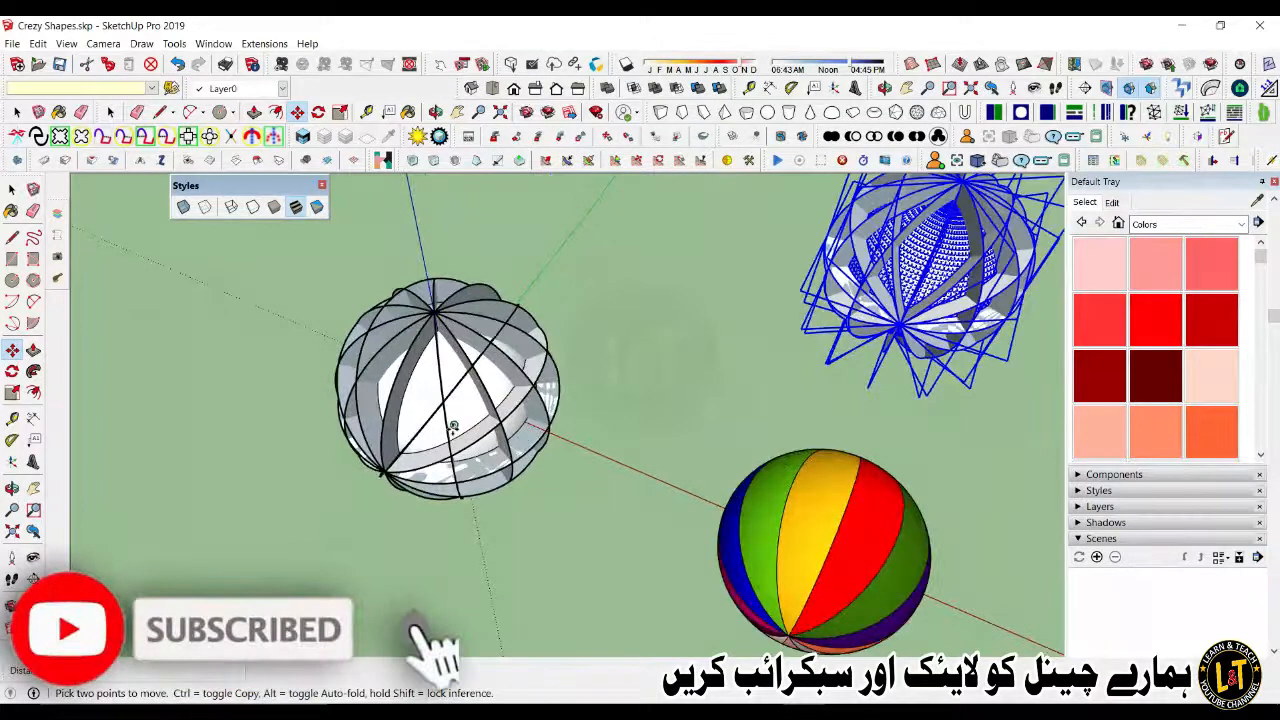
{"action": "scroll", "coordinate": [446, 412], "scroll_direction": "up", "scroll_amount": 3}
{"action": "scroll", "coordinate": [452, 425], "scroll_direction": "down", "scroll_amount": 4}
{"action": "middle_click_drag", "start_coordinate": [452, 498], "coordinate": [462, 492]}
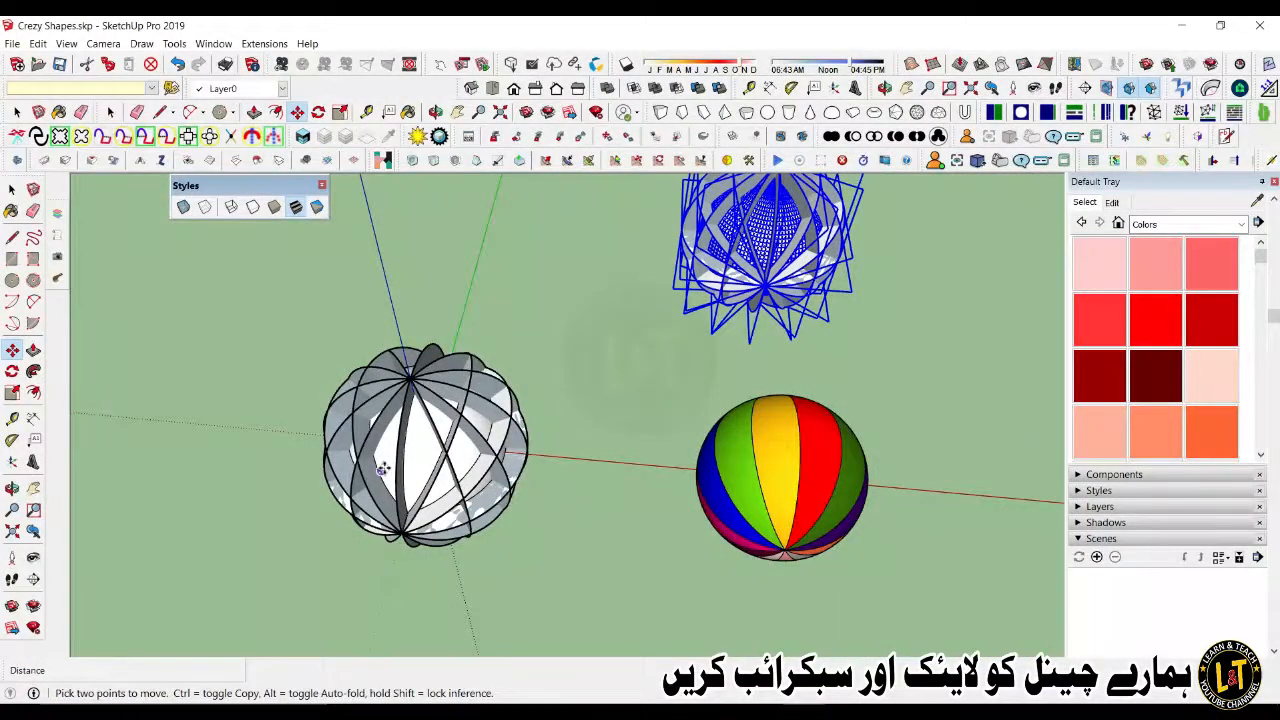
{"action": "scroll", "coordinate": [382, 468], "scroll_direction": "up", "scroll_amount": 2}
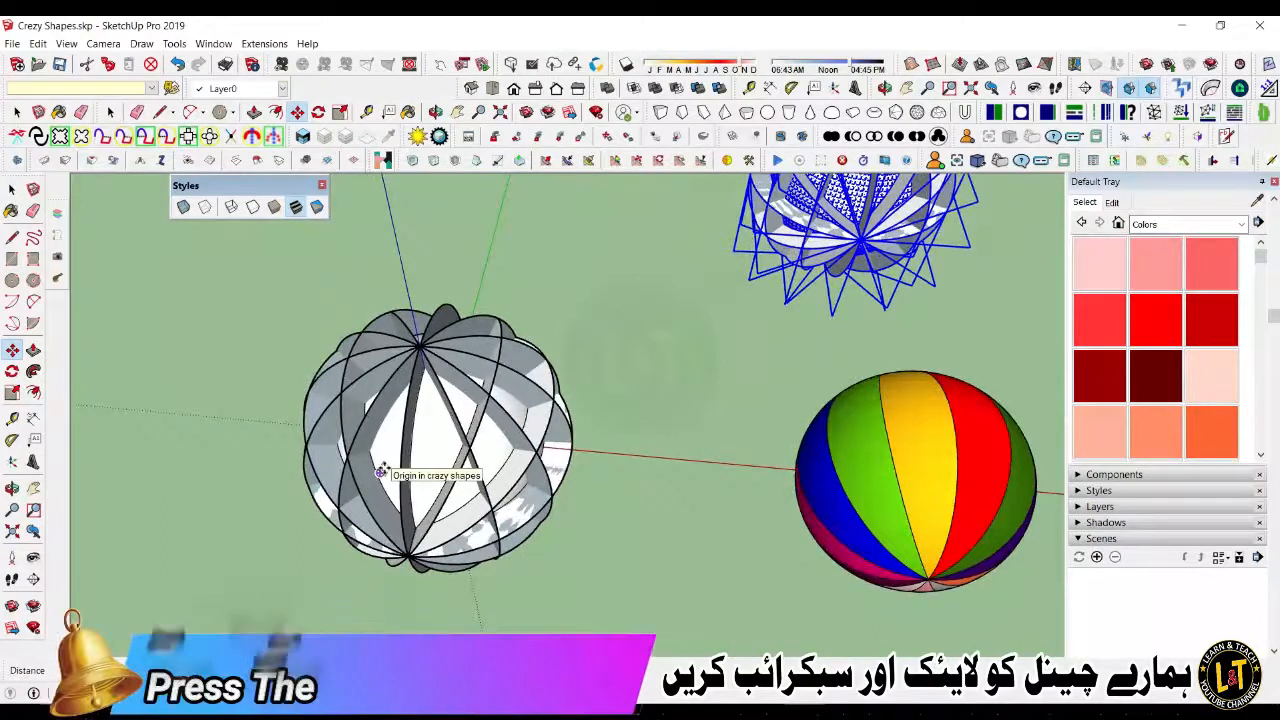